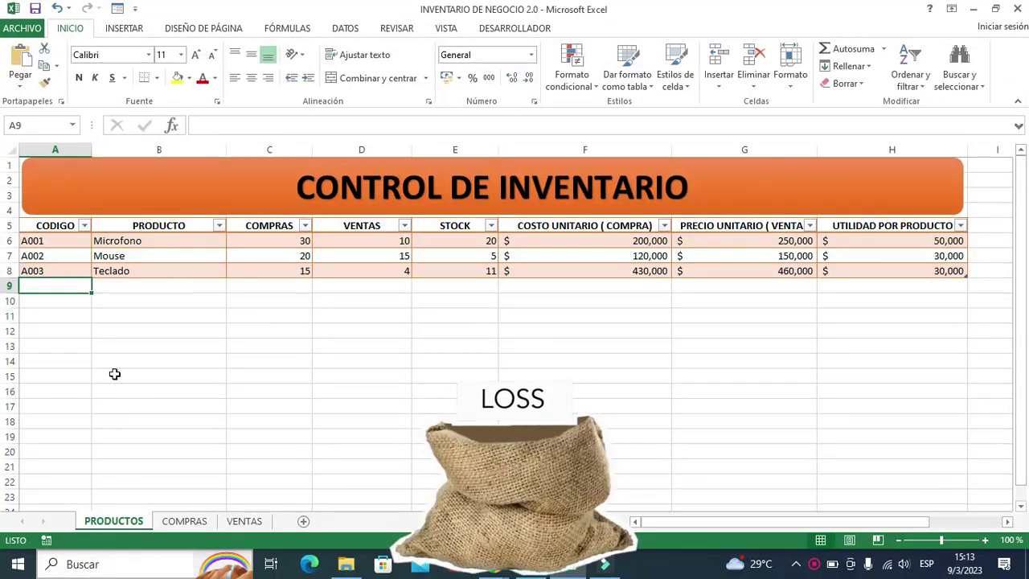
- Enter product code A004 and name LUCES LED in row 9 of the PRODUCTOS table
left_click(173, 525)
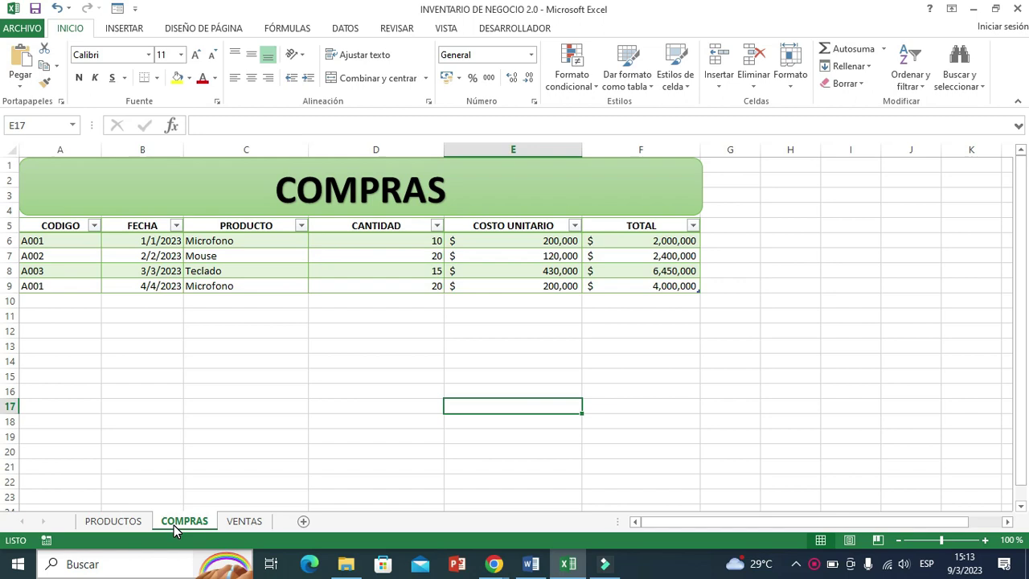
left_click(243, 522)
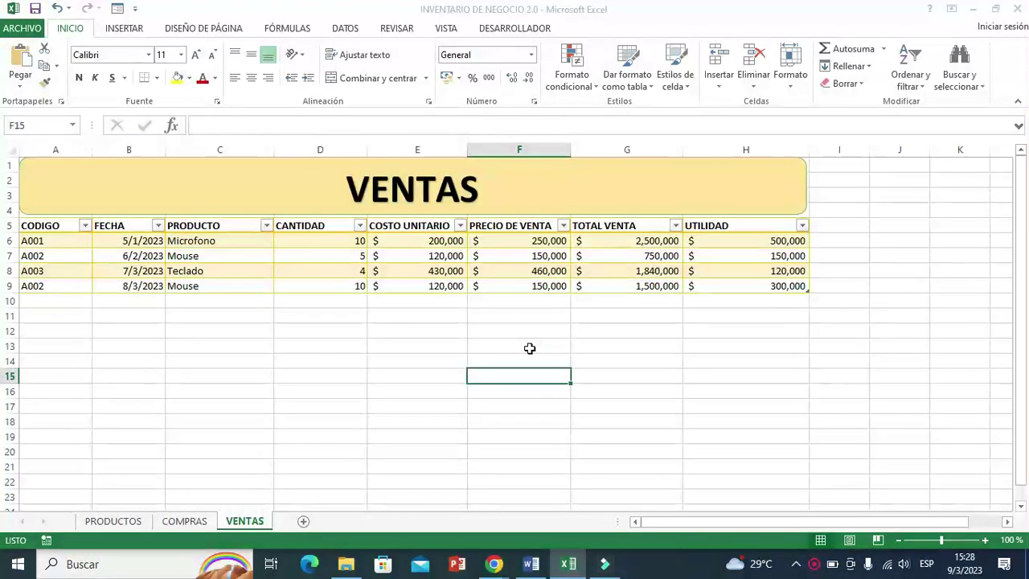
left_click(115, 521)
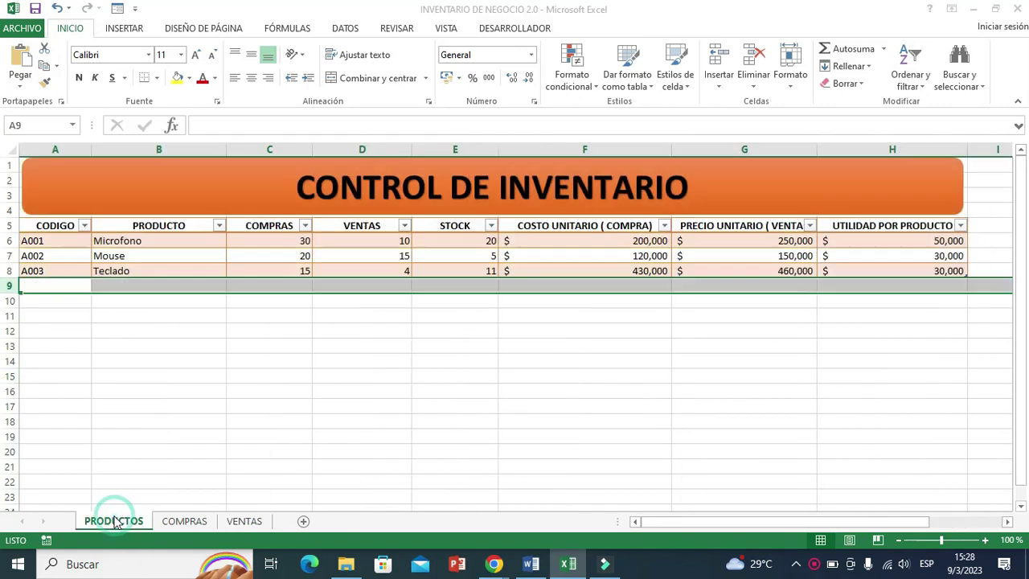
left_click(45, 285)
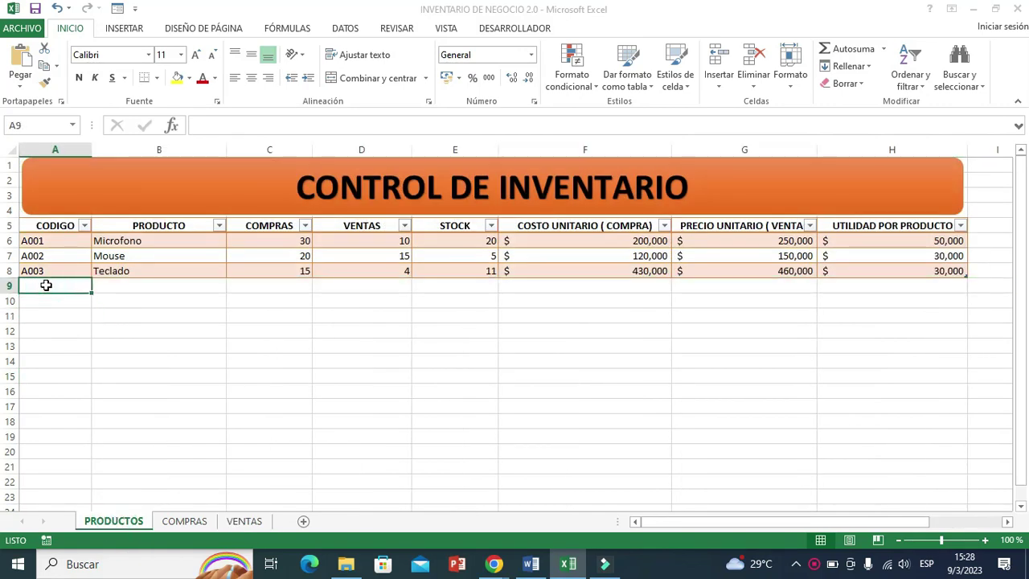
type("A004")
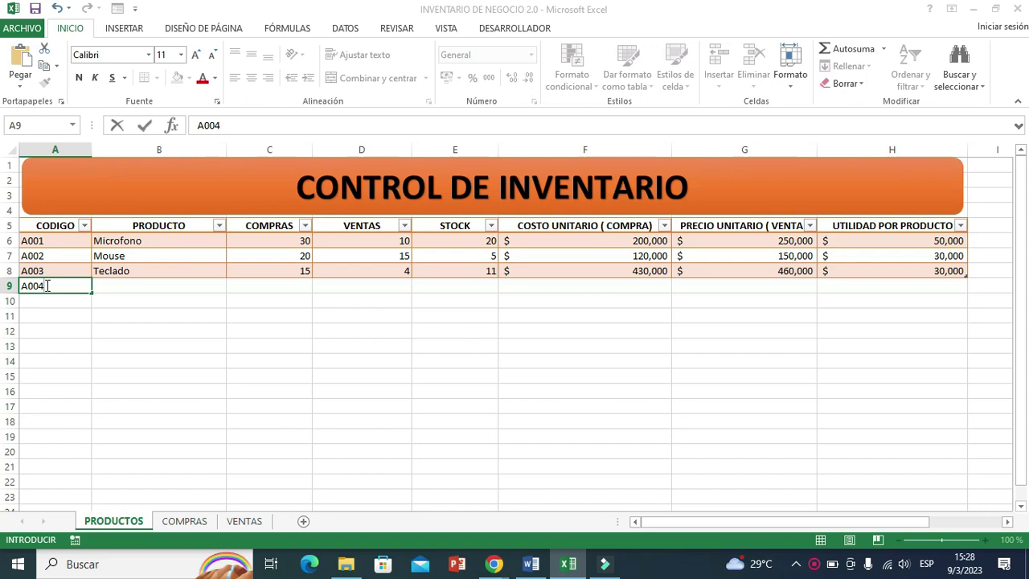
key("Tab")
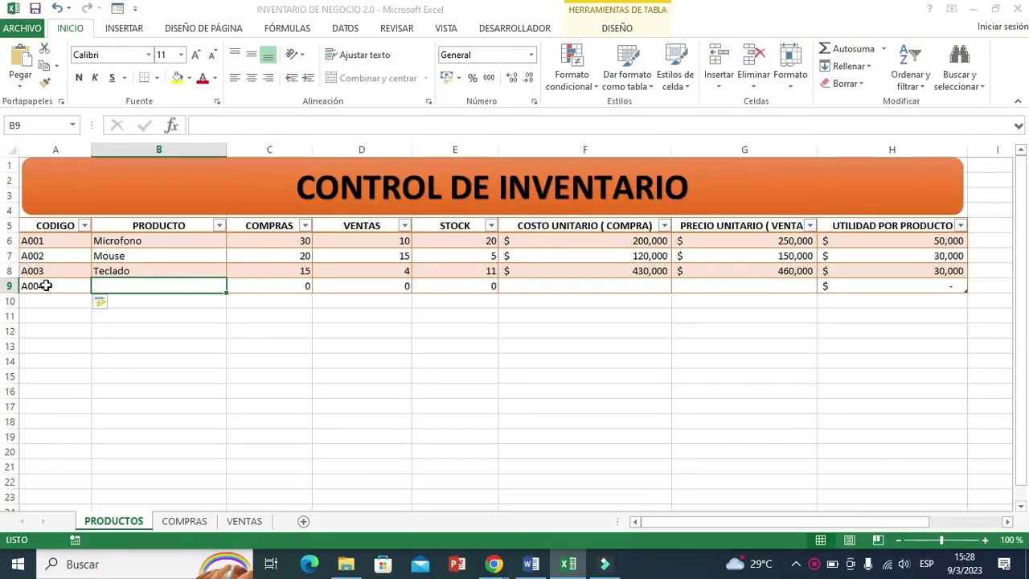
type("LUCES LED")
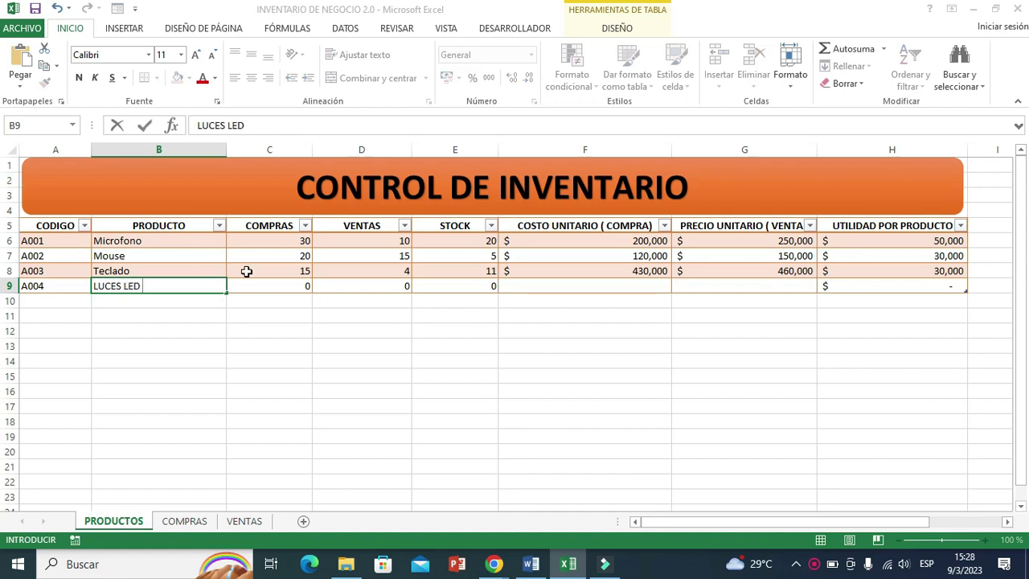
left_click(275, 372)
- Inspect the COMPRAS, VENTAS and STOCK column formulas of the inventory table
left_click_drag(273, 226, 278, 286)
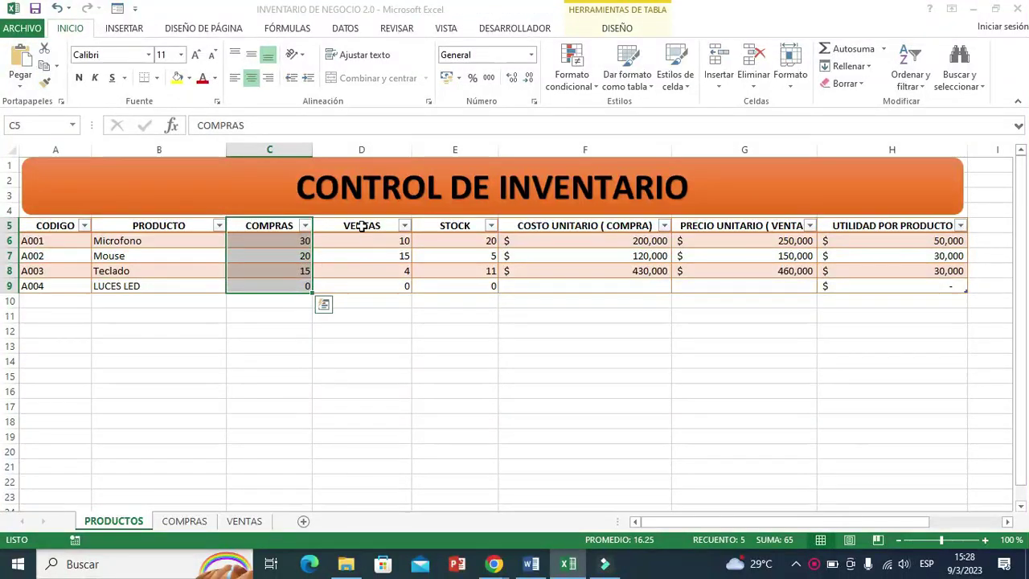
left_click_drag(362, 225, 362, 276)
left_click_drag(455, 225, 460, 288)
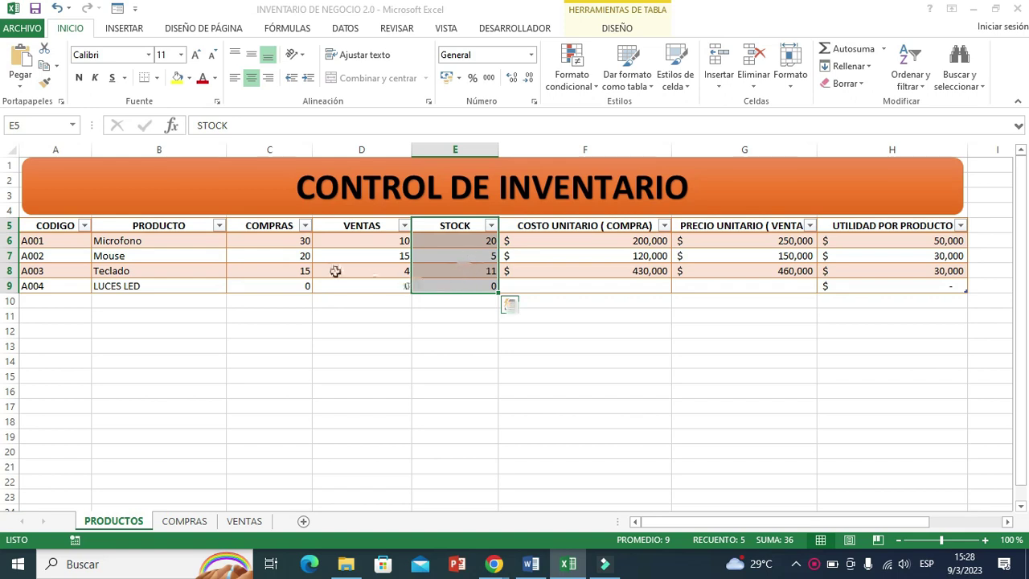
left_click(277, 240)
left_click(357, 241)
left_click(554, 256)
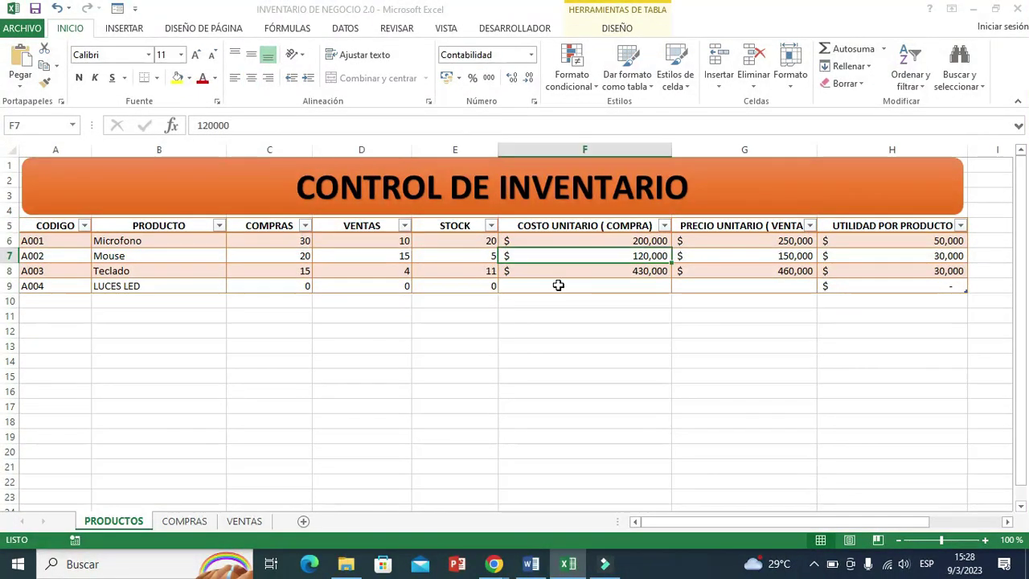
- Give A004 a unit cost of 45,000 in F9 and a sale price of 60,000 in G9
left_click(558, 285)
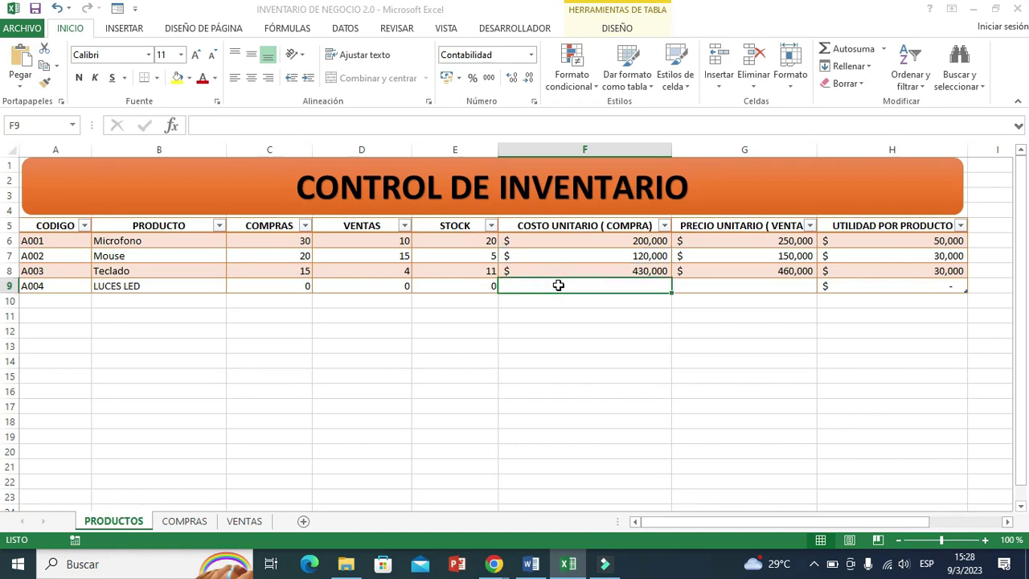
type("45,")
type("000")
key("Tab")
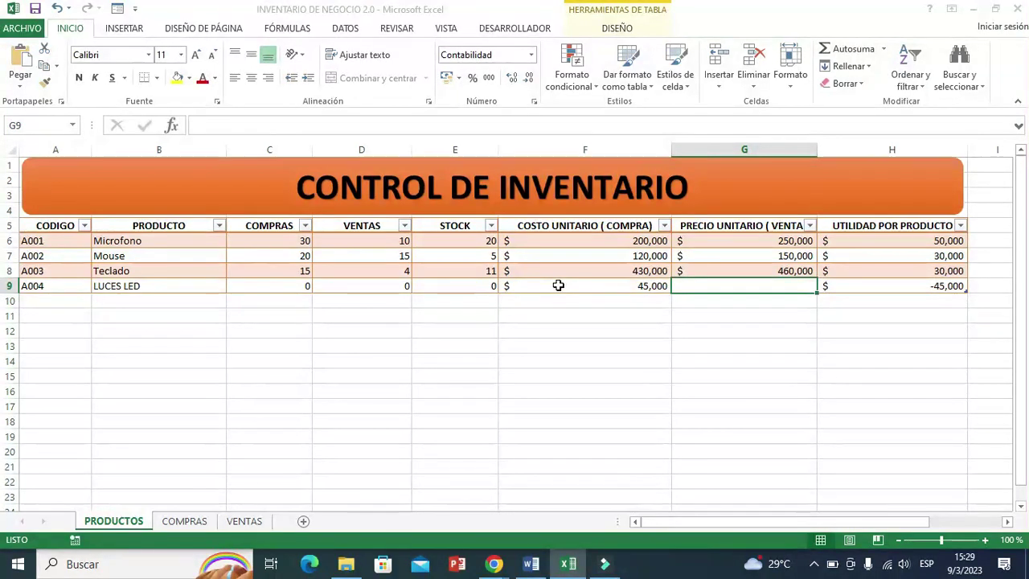
type("60,000")
key("Return")
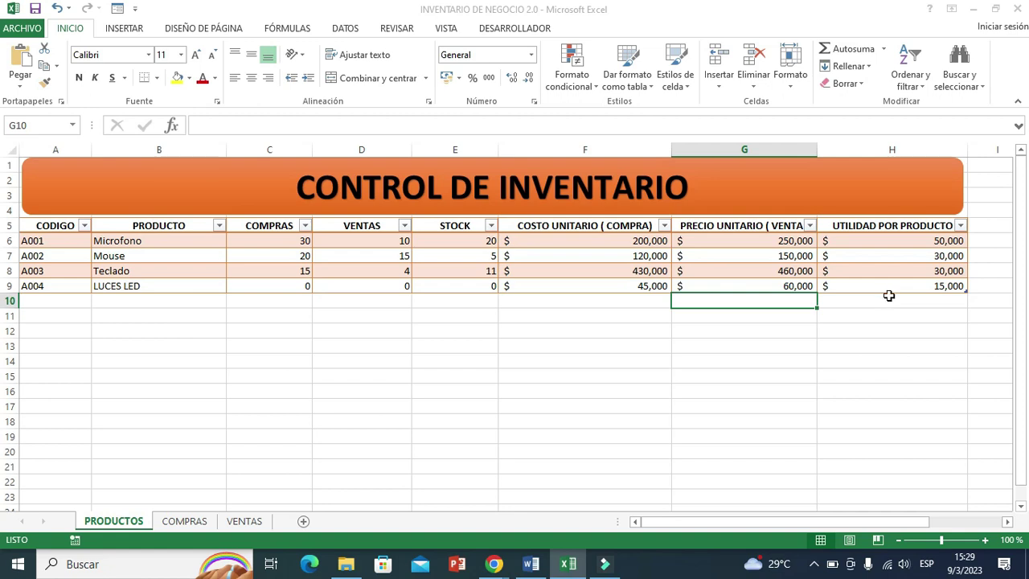
left_click(909, 316)
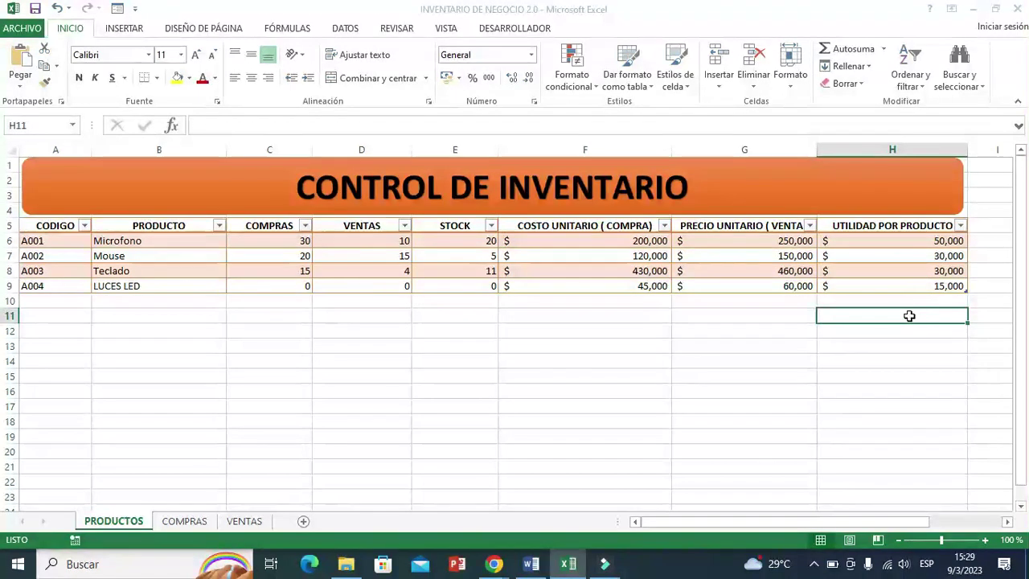
left_click(476, 452)
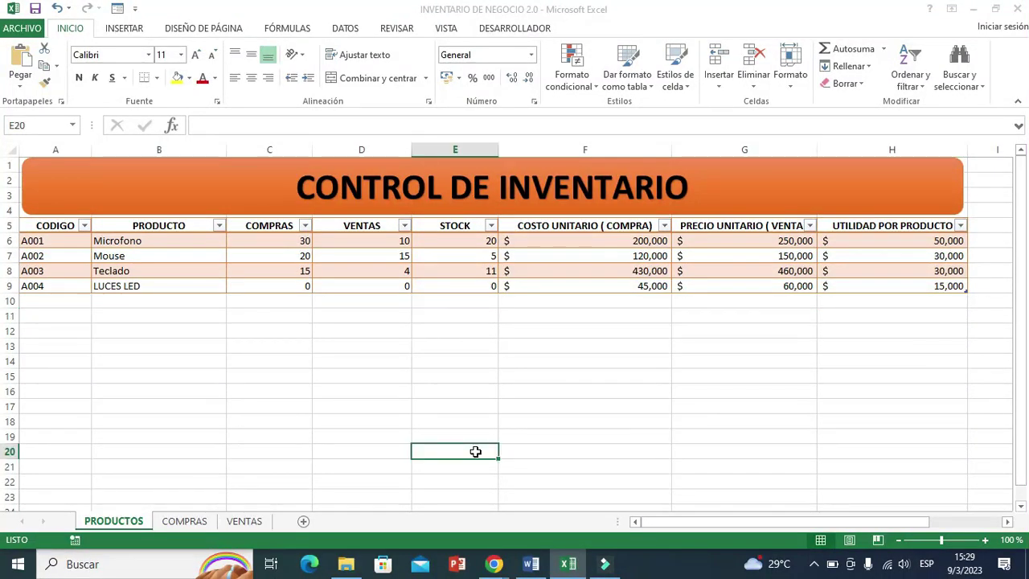
- Add a COMPRAS row for A004 with quantity 10, giving a 450,000 total in F10
left_click(184, 521)
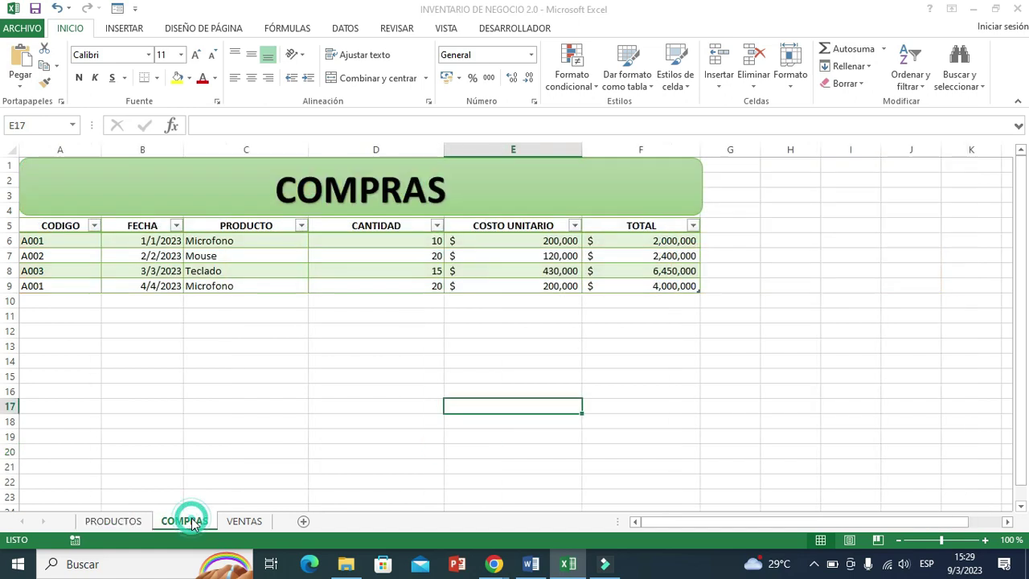
left_click(60, 299)
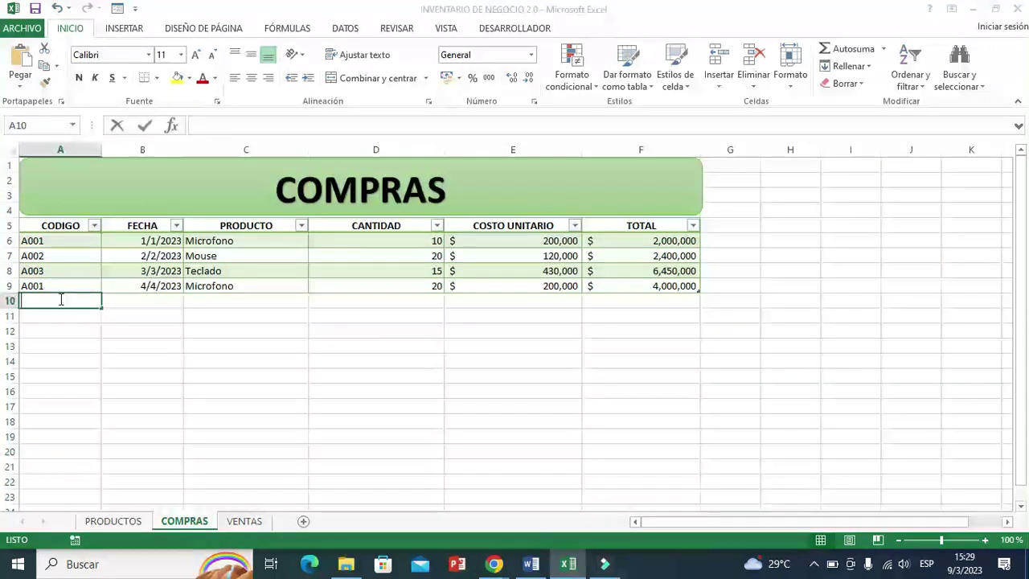
type("A004")
key("Tab")
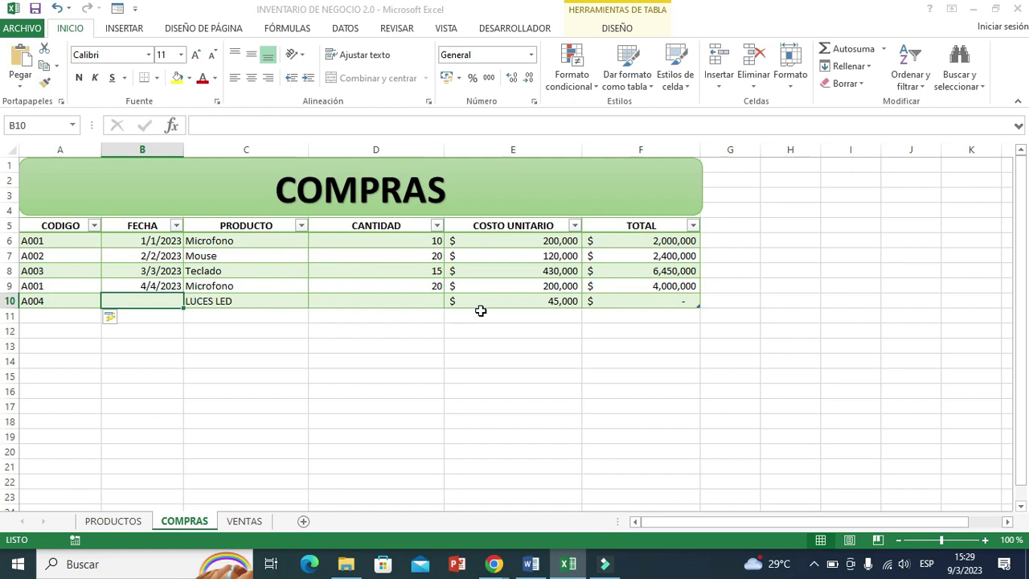
left_click(404, 301)
type("10")
left_click(546, 391)
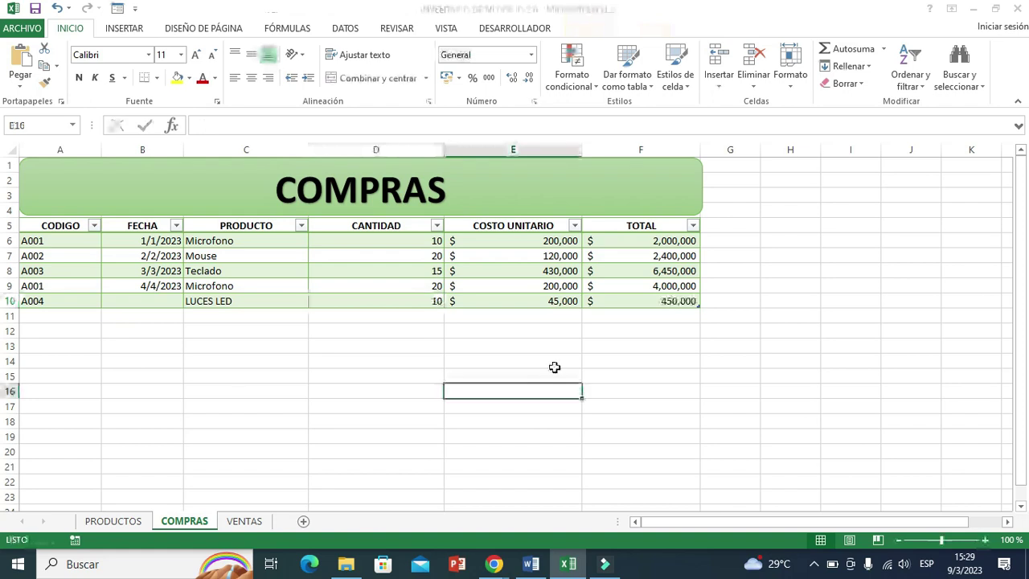
left_click(613, 298)
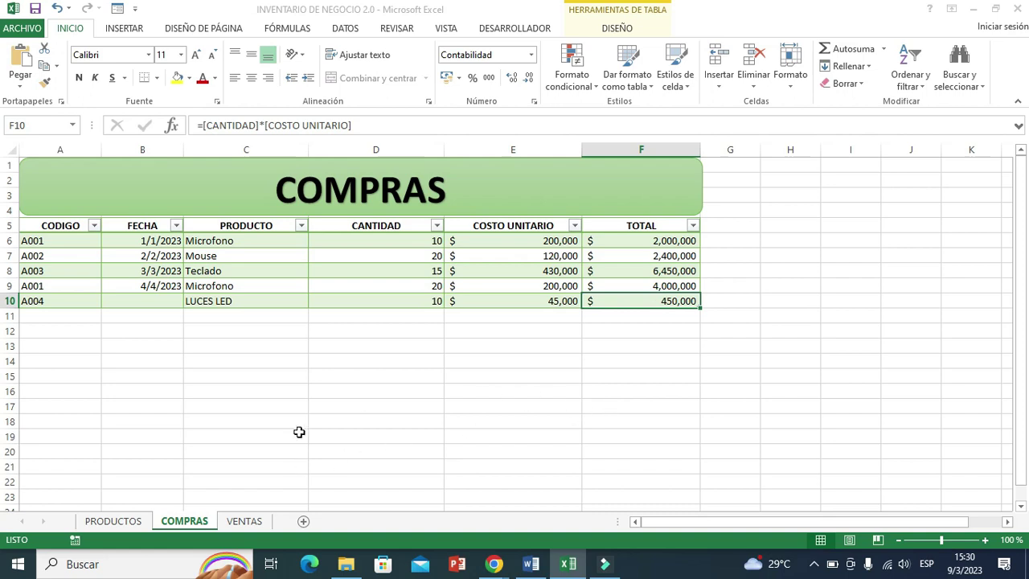
left_click(121, 523)
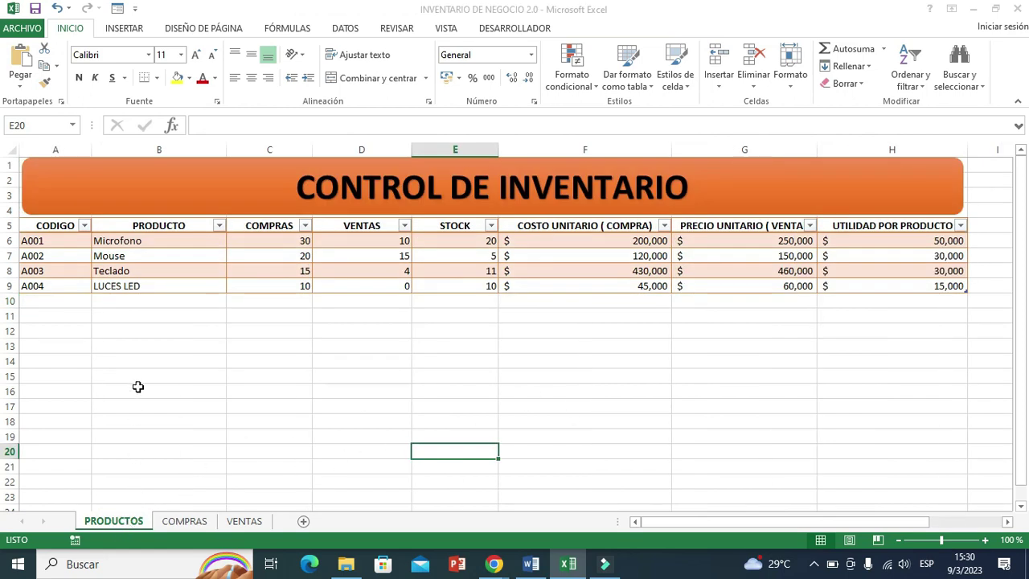
- Check the A004 row's SUMAR.SI formula in C9, then move to the VENTAS sheet
left_click(138, 361)
left_click(10, 285)
left_click_drag(41, 293, 78, 344)
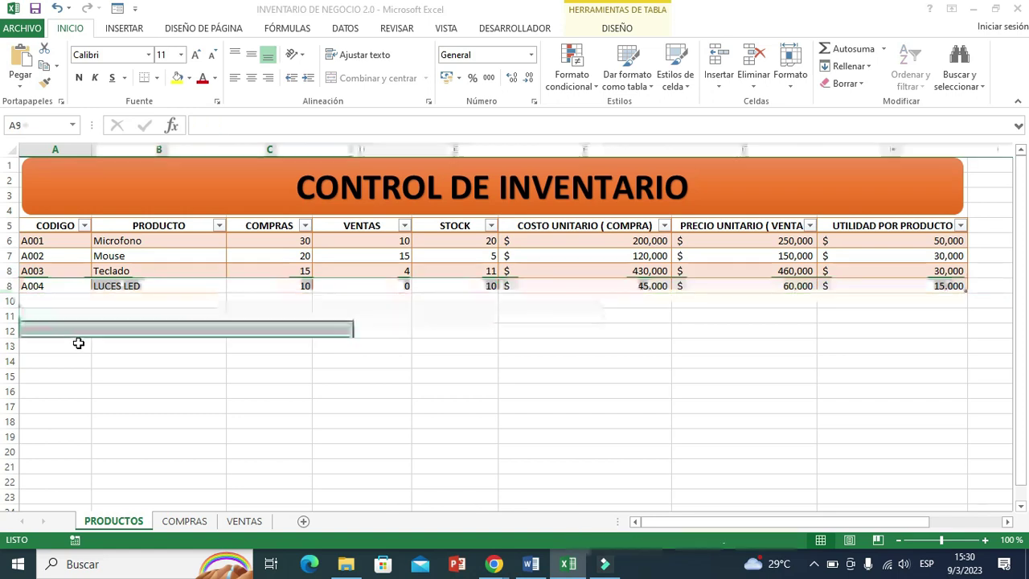
left_click(295, 287)
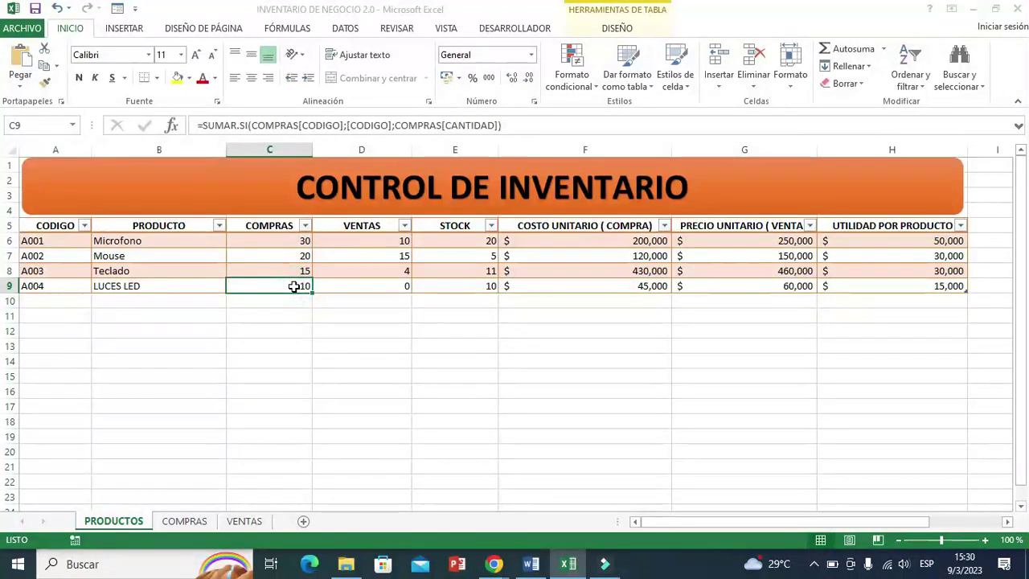
left_click(329, 386)
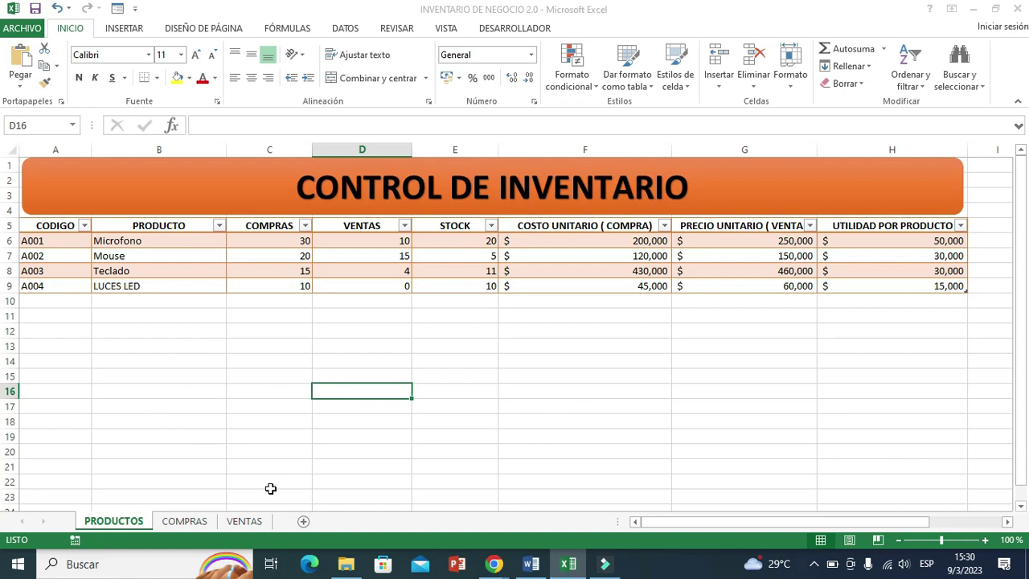
left_click(244, 521)
left_click(50, 299)
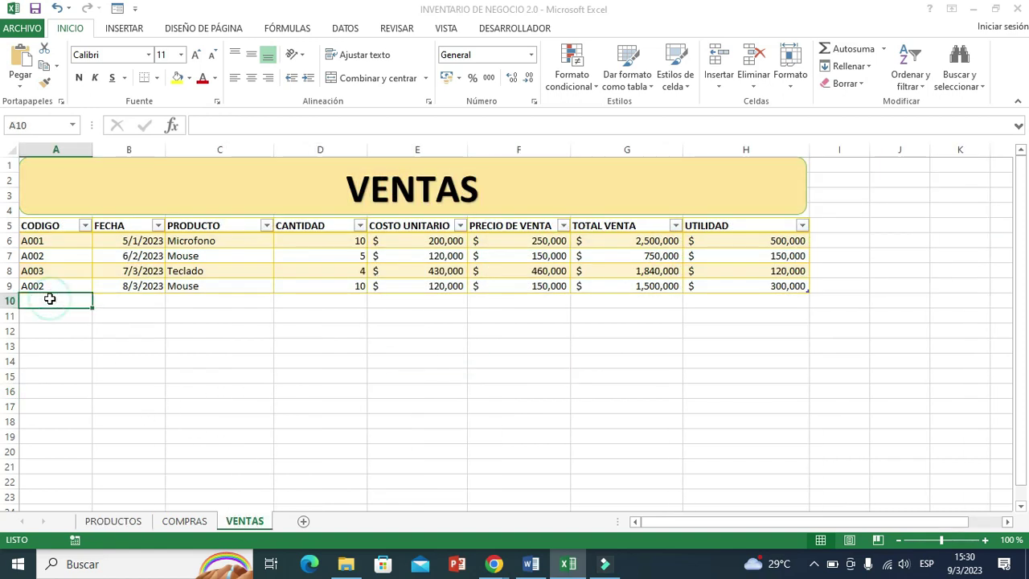
type("A004")
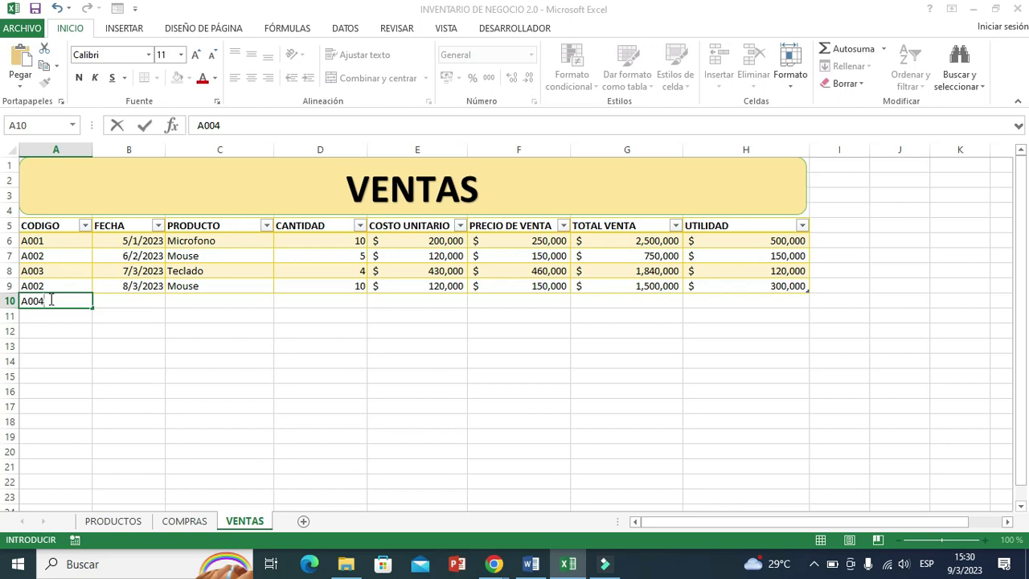
key("Tab")
left_click(124, 287)
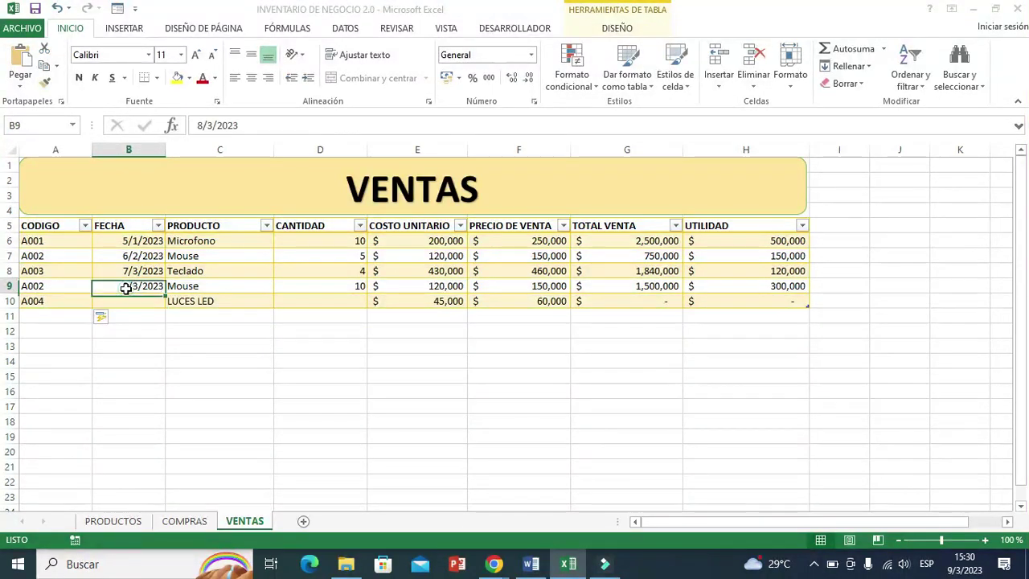
left_click_drag(163, 291, 164, 306)
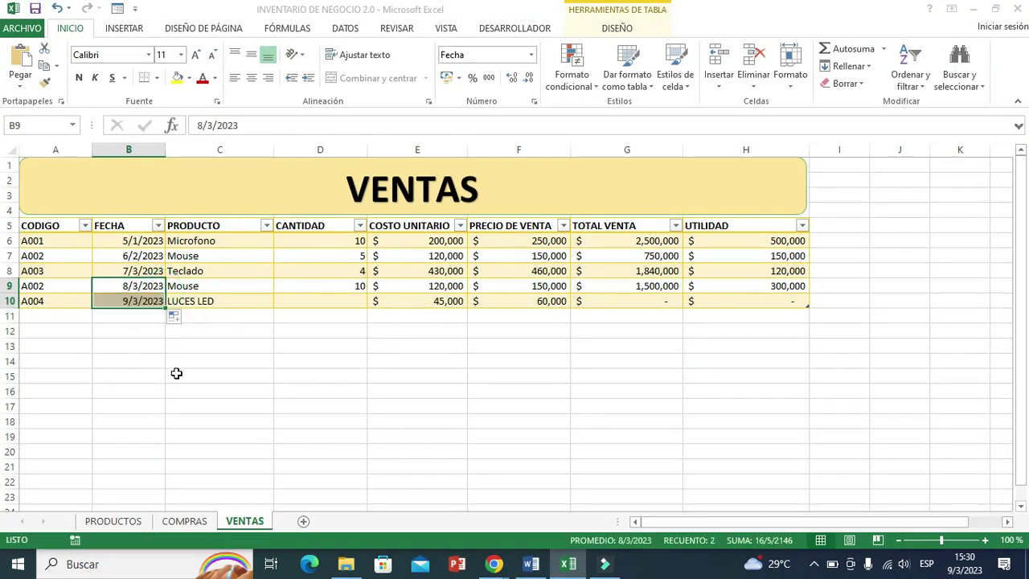
left_click(310, 301)
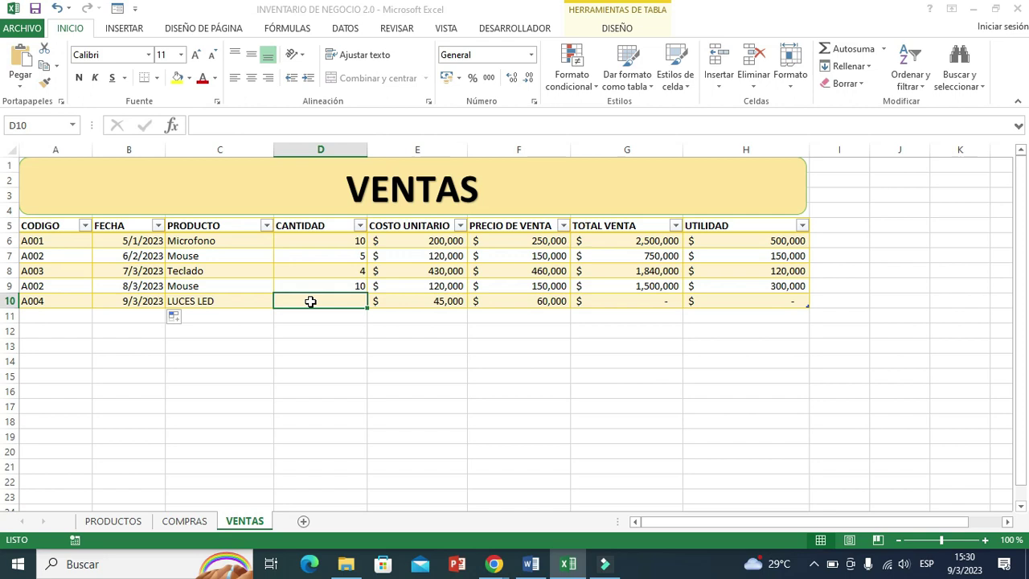
type("5")
left_click(417, 351)
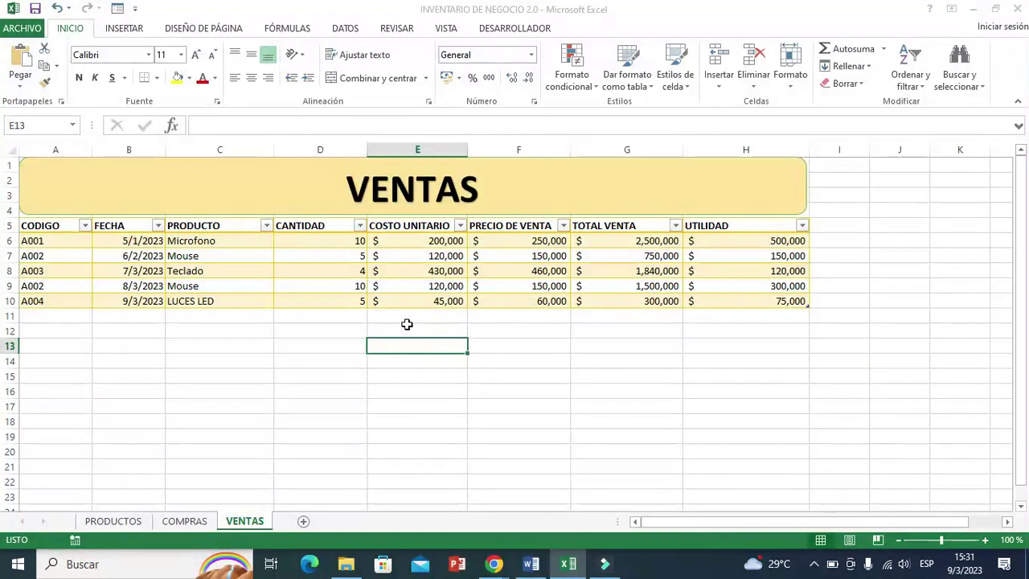
left_click(420, 298)
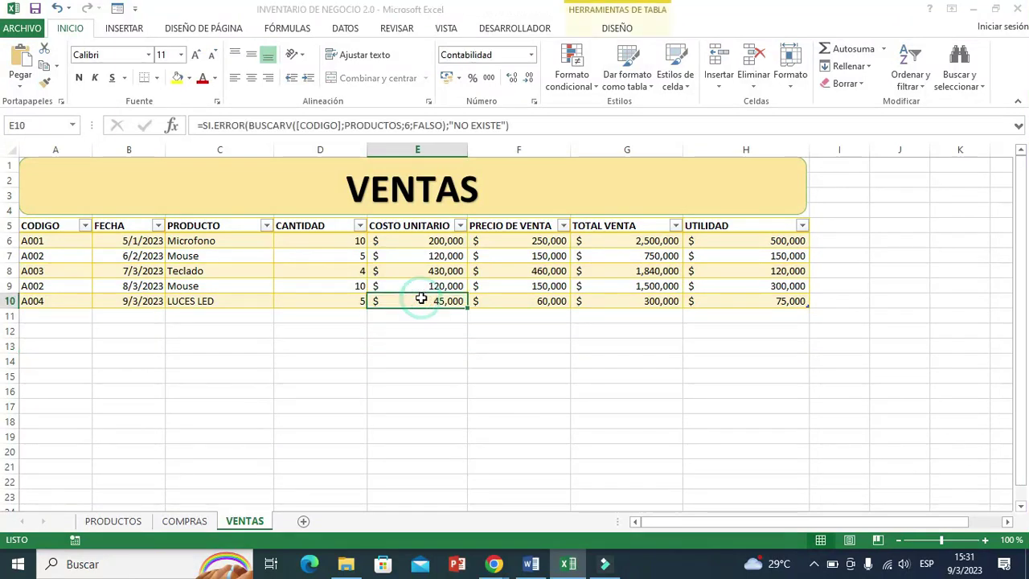
left_click(510, 302)
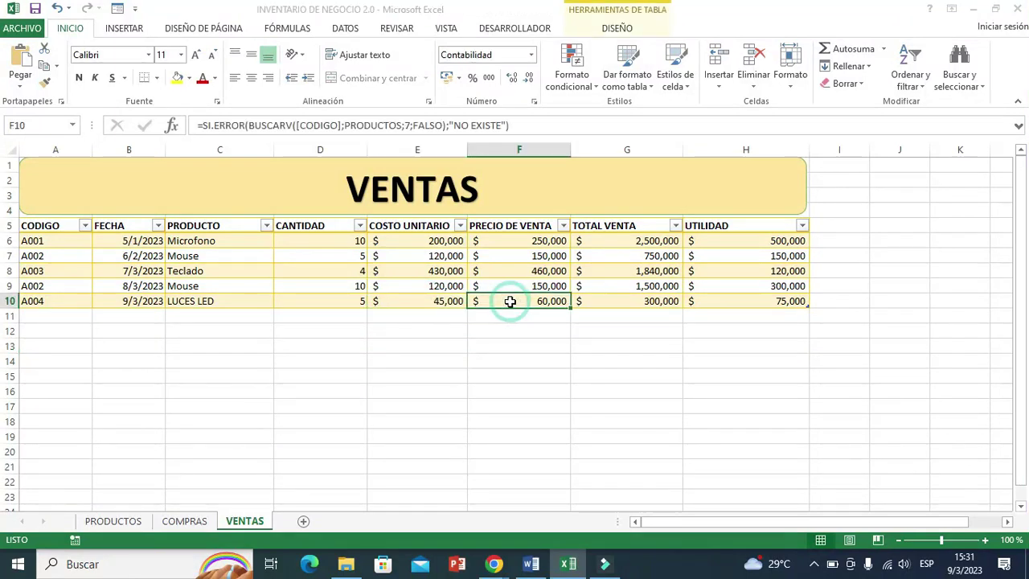
left_click(609, 300)
left_click(728, 301)
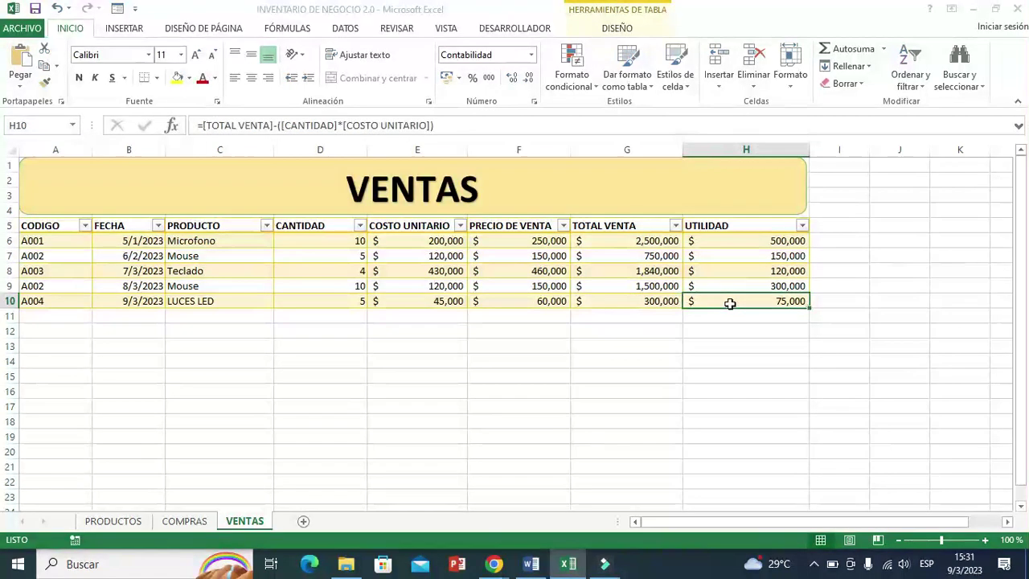
left_click(308, 299)
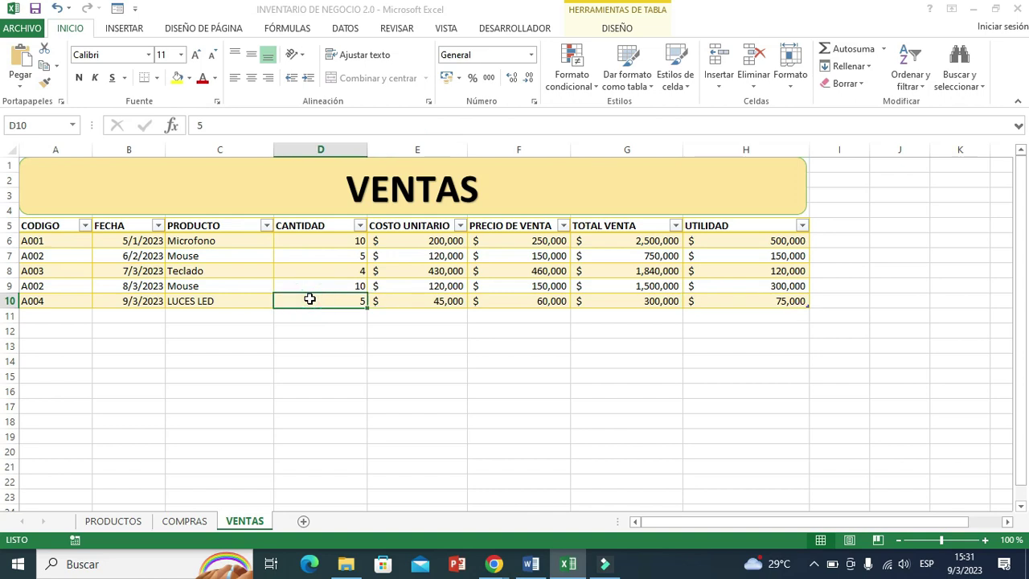
left_click_drag(741, 236, 748, 304)
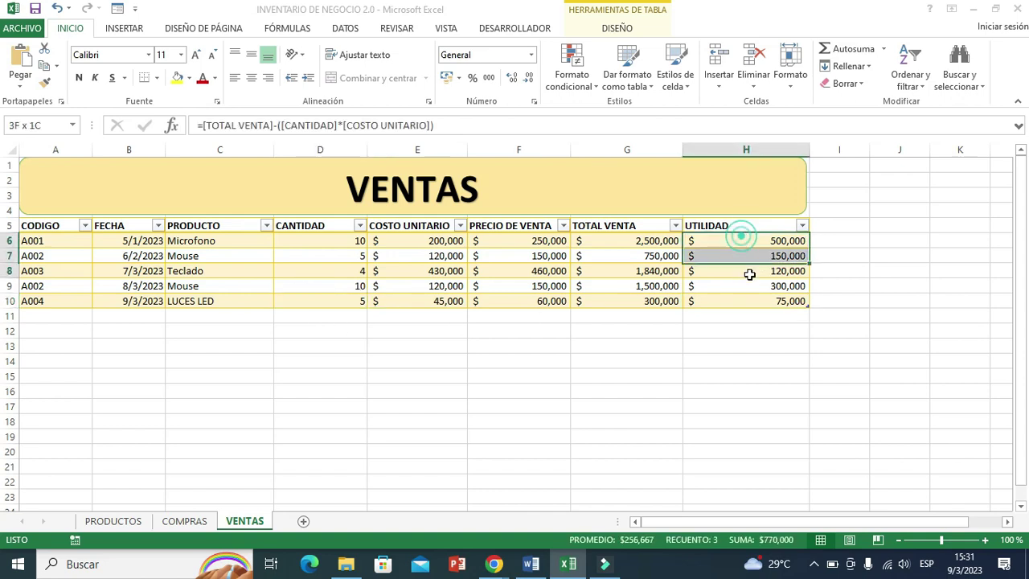
left_click(705, 348)
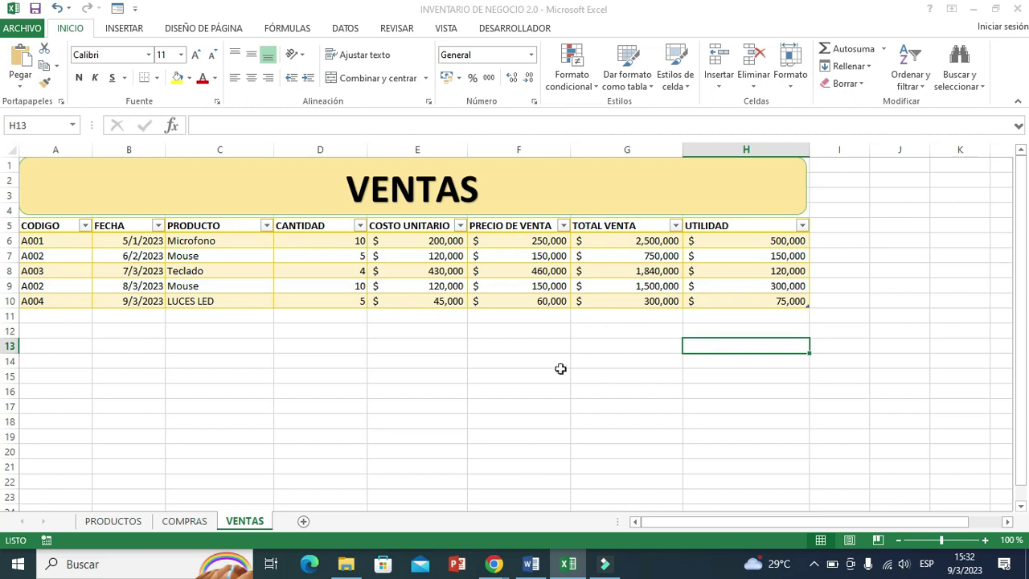
- Review the purchases and sales SUMAR.SI formulas in C9 and D9 of PRODUCTOS
left_click(114, 521)
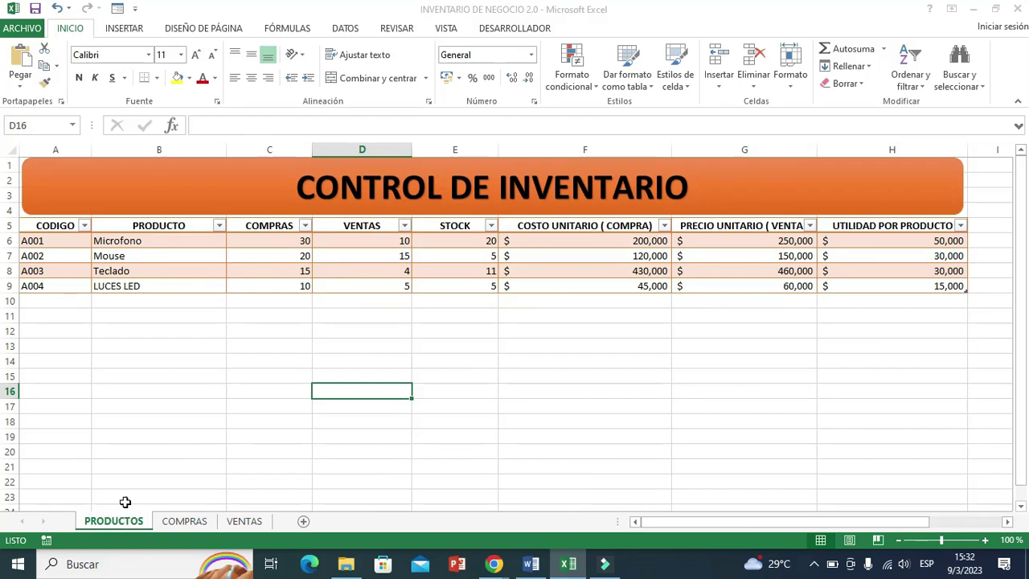
left_click(278, 286)
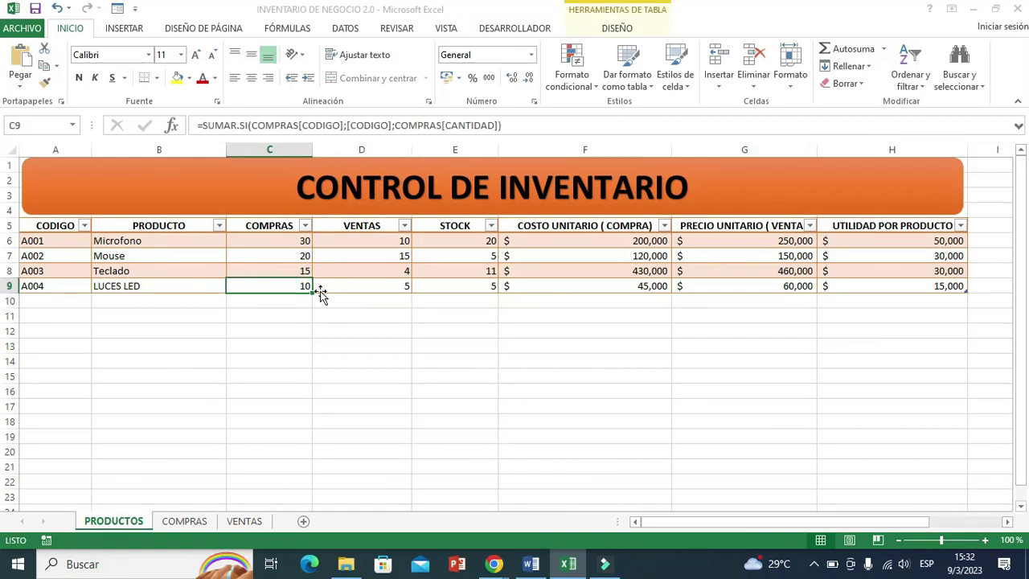
left_click(352, 284)
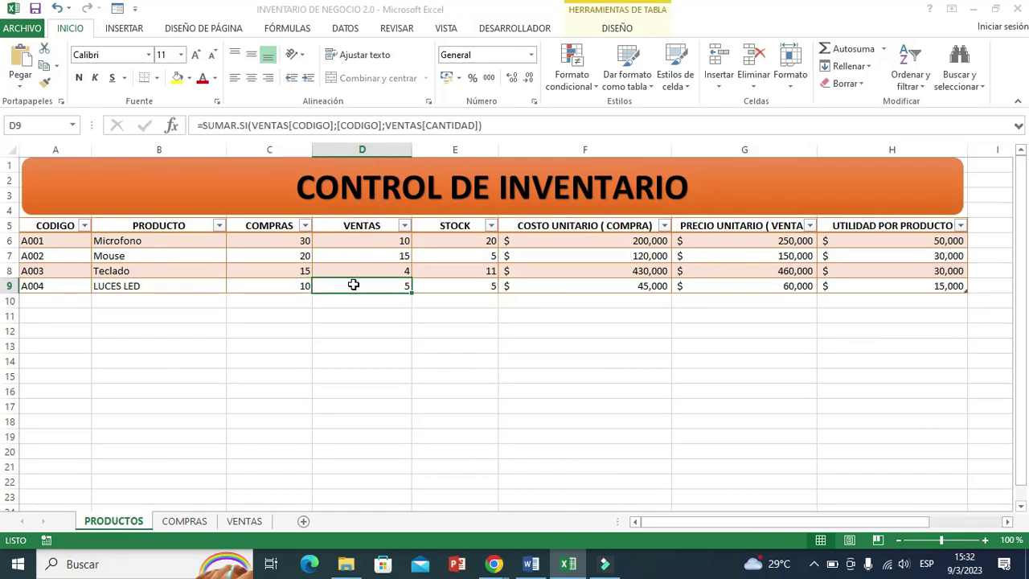
left_click(472, 333)
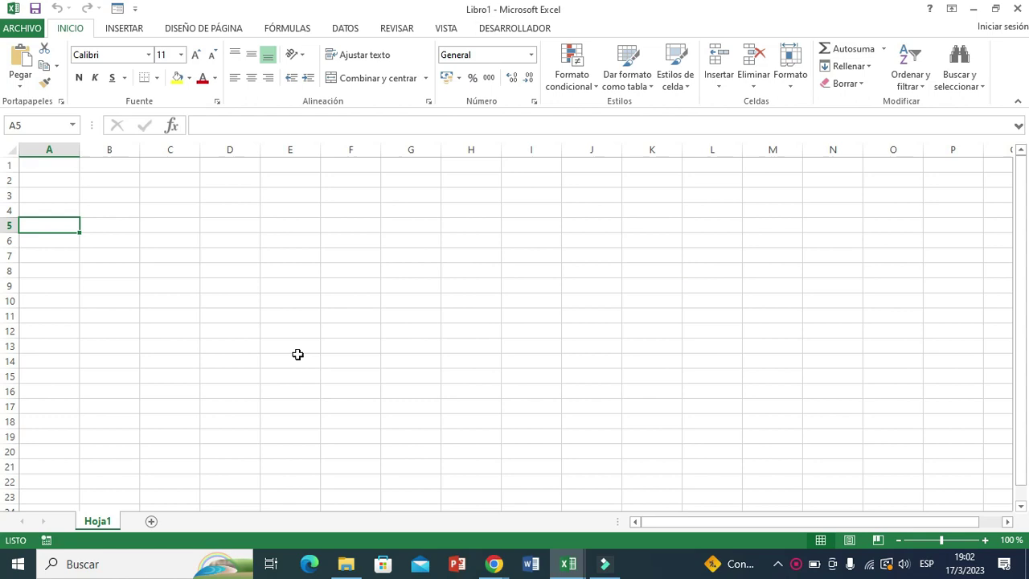
- Rename Hoja1 to PRODUCTOS and add headers CODIGO, PRODUCTO, COMPRAS, VENTAS, STOCK in A5:E5
double_click(106, 520)
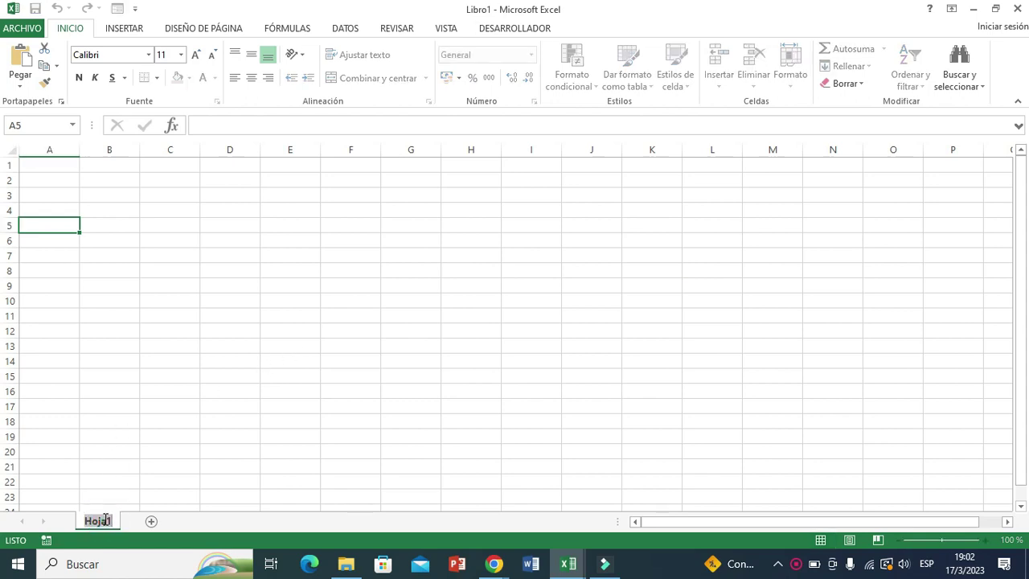
type("PRODUCTOS")
key("Return")
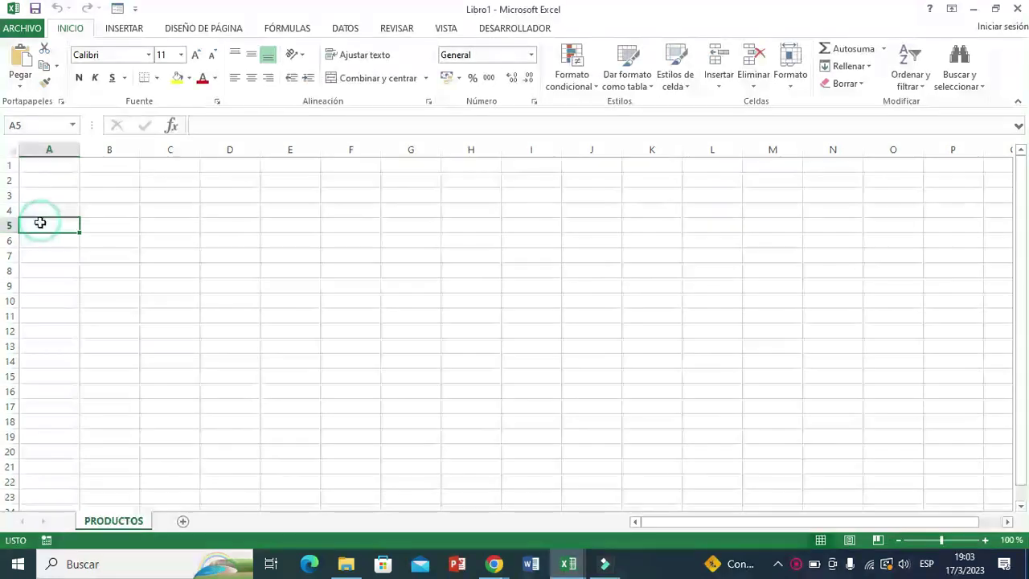
type("CODIGO")
key("Tab")
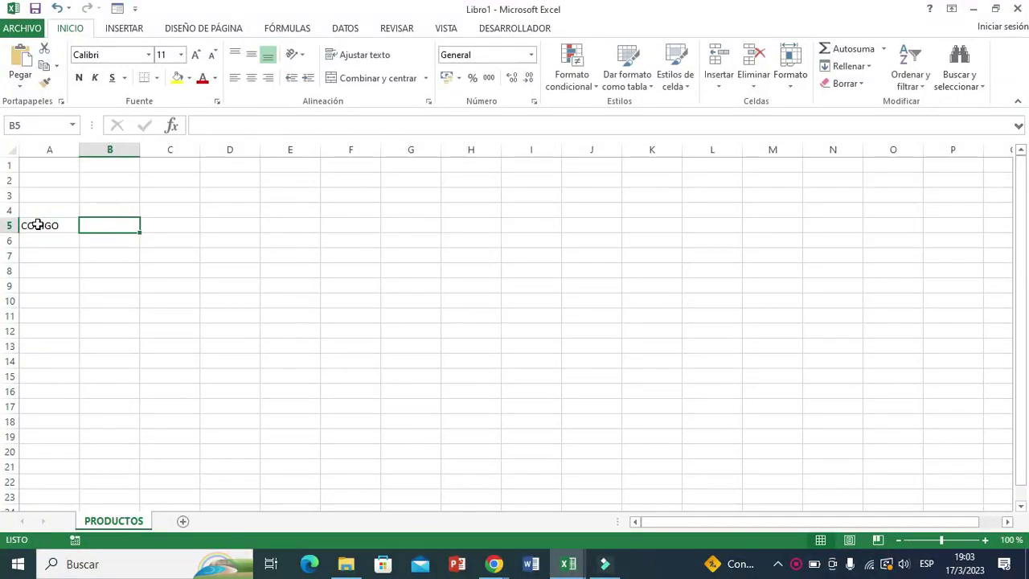
type("PRODUCTO")
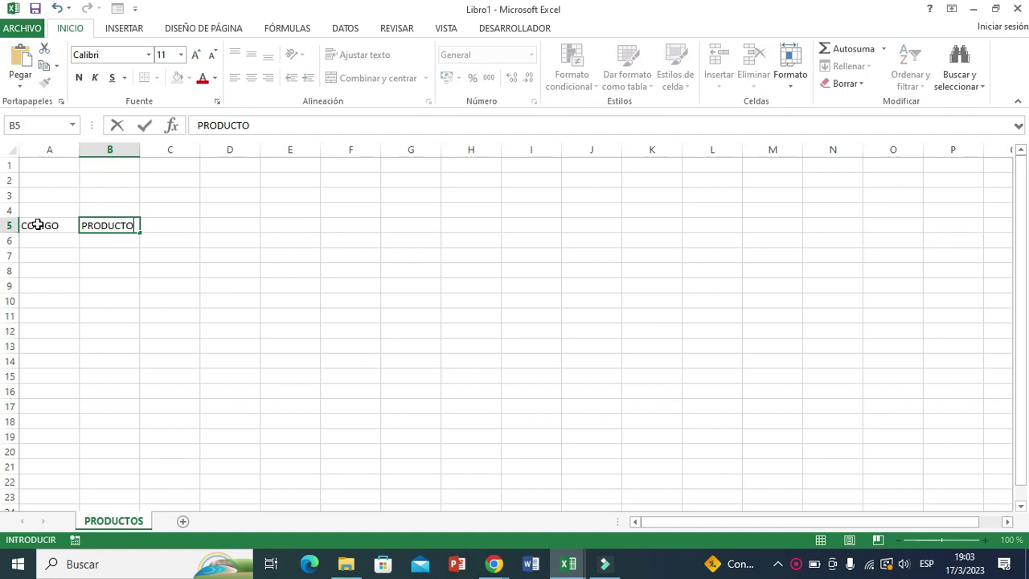
key("Tab")
type("COMPRA")
key("Tab")
type("VEN")
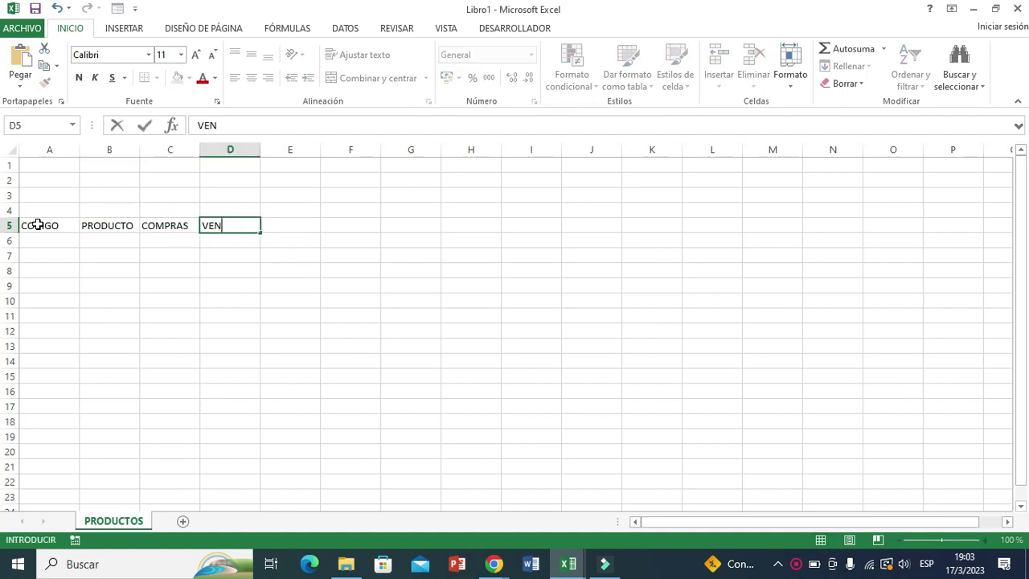
key("Tab")
type("STOCK")
key("Tab")
- Add the unit cost, unit sale price and UTILIDAD POR PRODUCTO headers in F5:H5, autofitting columns
type("COSTOL")
key("BackSpace")
type("UNITARIO ( COMPRA)")
double_click(380, 150)
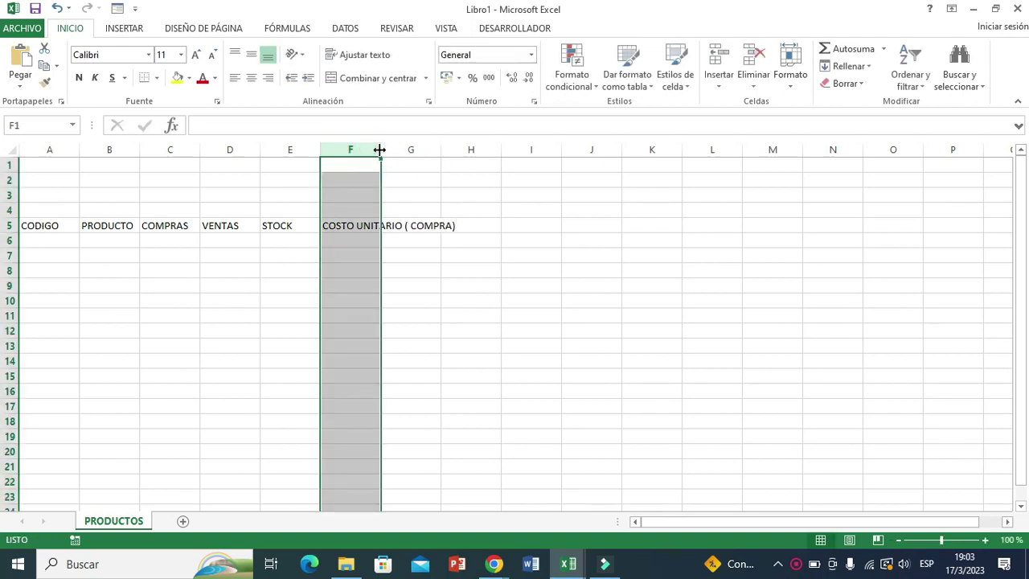
left_click(467, 225)
type("PRECIO DE VEN")
key("BackSpace")
key("BackSpace")
key("BackSpace")
type("UNITARIO VENTA")
key("F2")
key("Left")
key("Left")
key("Left")
type("(")
key("End")
type(")")
double_click(521, 149)
left_click(610, 225)
type("UTILIDAD POR PRODUC")
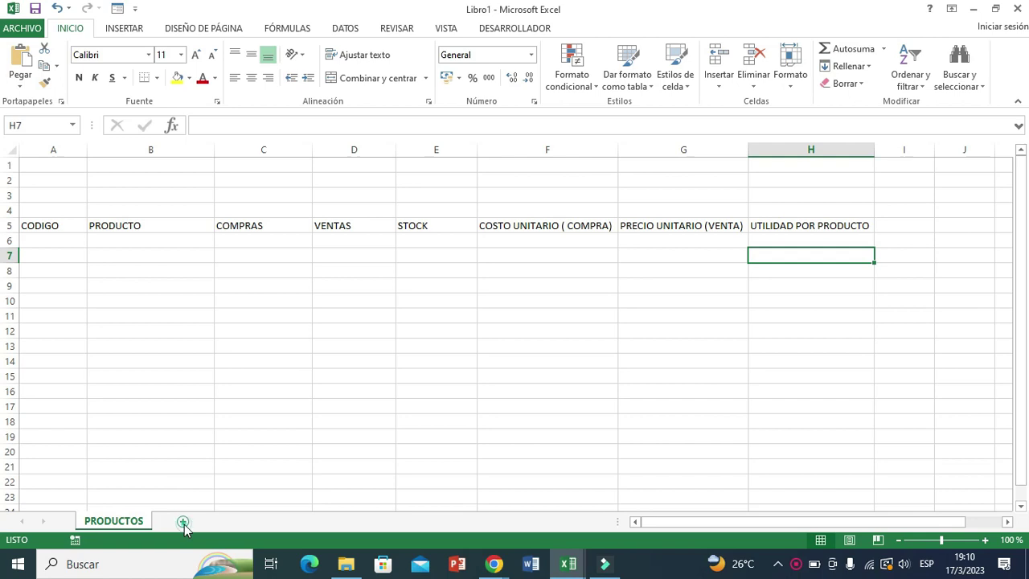
- Add a sheet named COMPRAS with headers CODIGO, FECHA and PRODUCTO in A5:C5
left_click(183, 523)
double_click(186, 521)
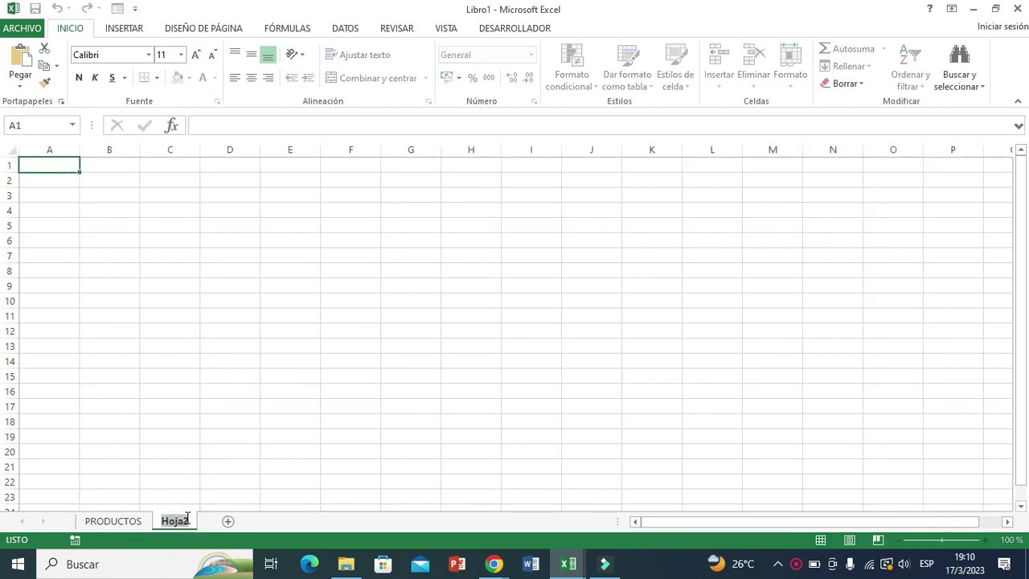
type("COMPRAS")
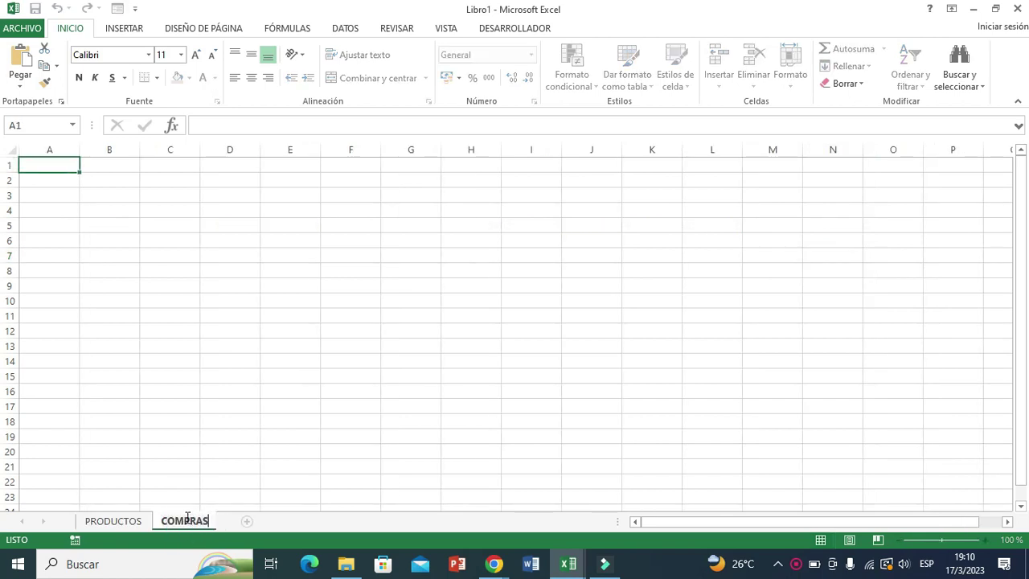
key("Return")
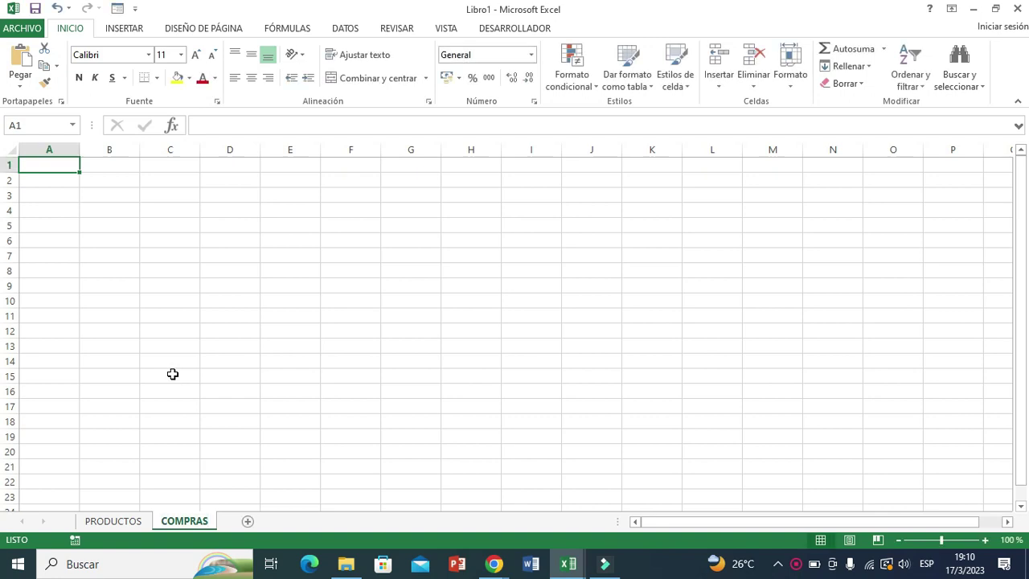
left_click(38, 224)
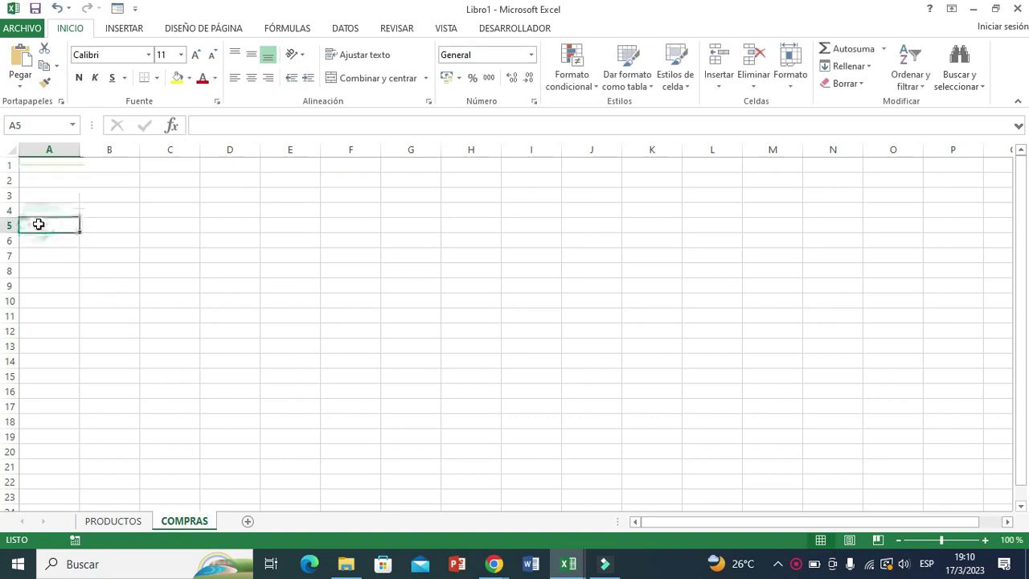
type("CODIGO")
key("Tab")
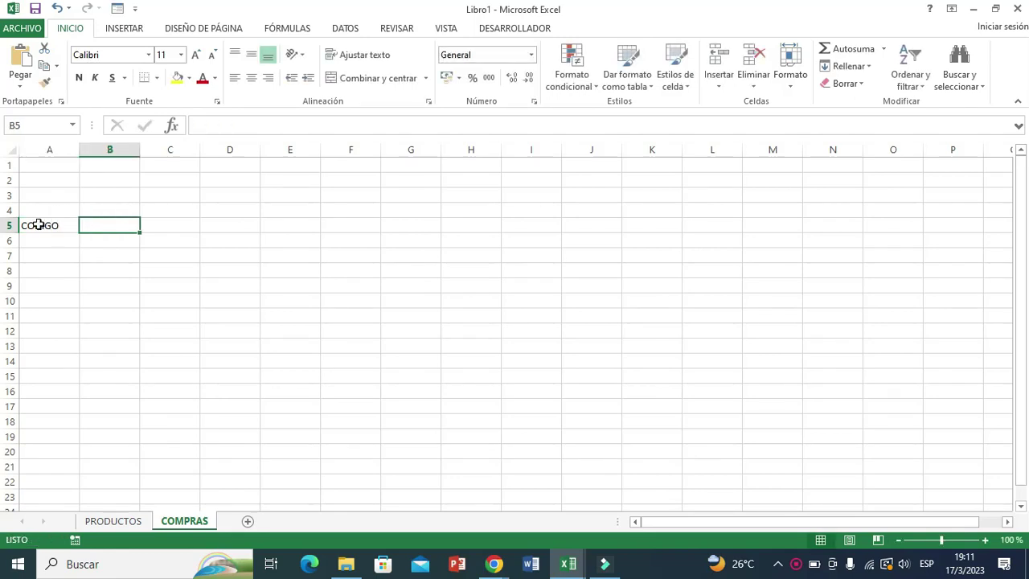
type("FECHA")
key("Tab")
type("PRODUCTO")
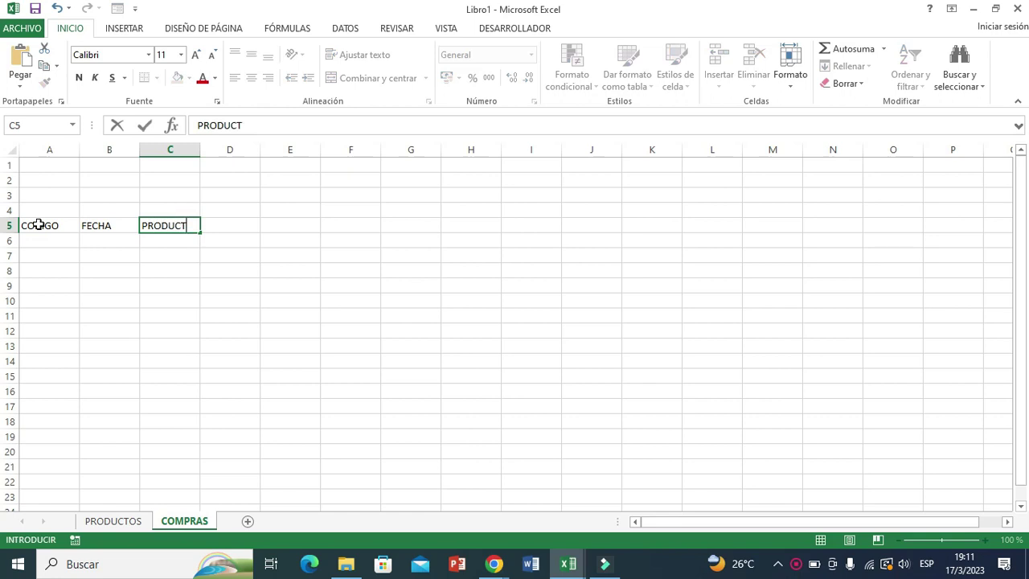
key("Up")
- Add headers CANTIDAD, COSTO UNITARIO and TOTAL in D5:F5, widening columns C and E
left_click_drag(200, 149, 401, 149)
left_click(301, 225)
type("CANTIDAD")
left_click(326, 270)
left_click(420, 223)
type("COSTO UNITARIO")
left_click(431, 271)
left_click_drag(462, 150, 656, 151)
left_click(552, 224)
type("TOAT")
left_click(555, 270)
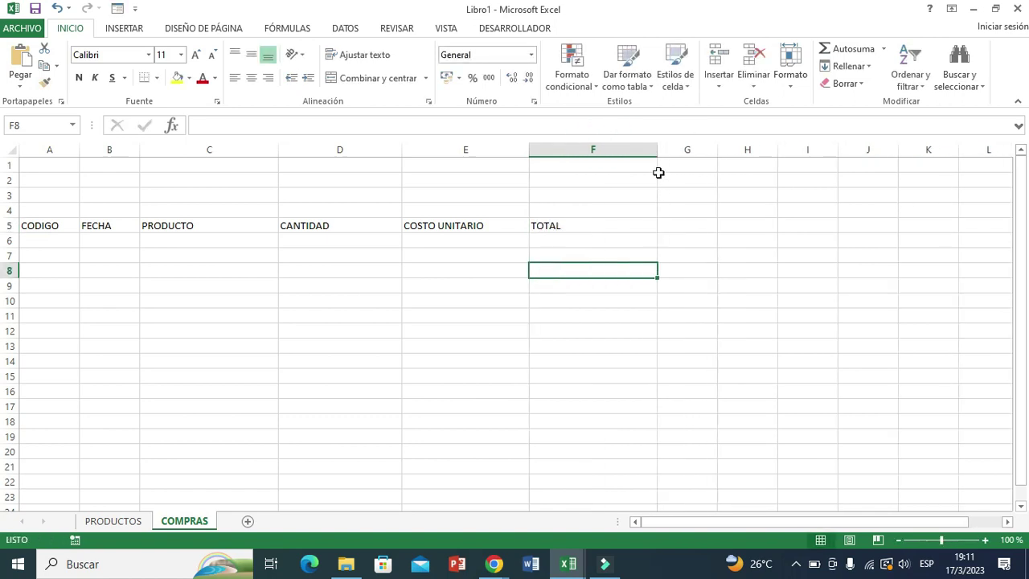
- Add a sheet named VENTAS with headers CODIGO, FECHA, PRODUCTO and CANTIDAD in A5:D5
left_click(247, 521)
type("VENTAS")
key("Return")
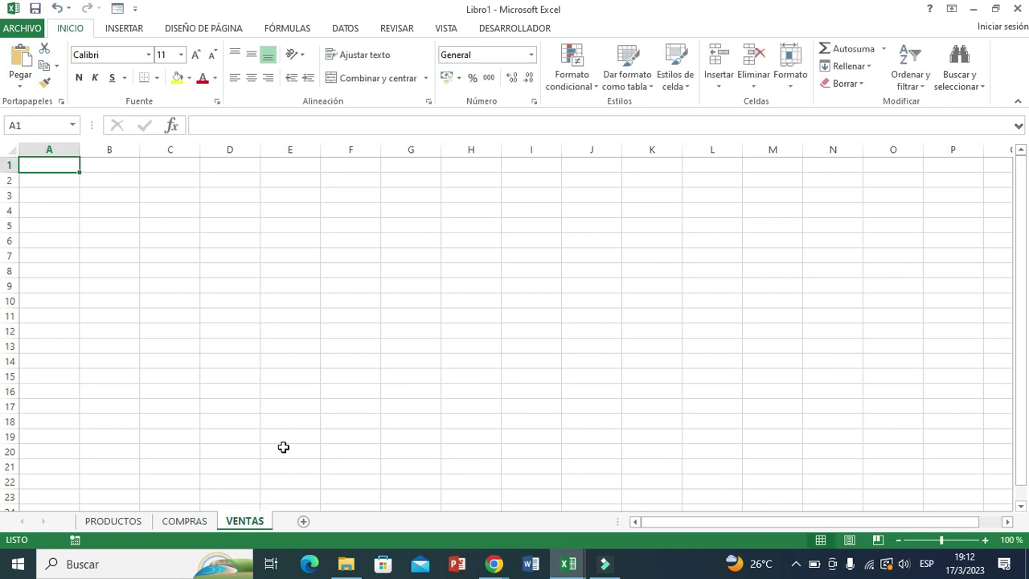
left_click(37, 226)
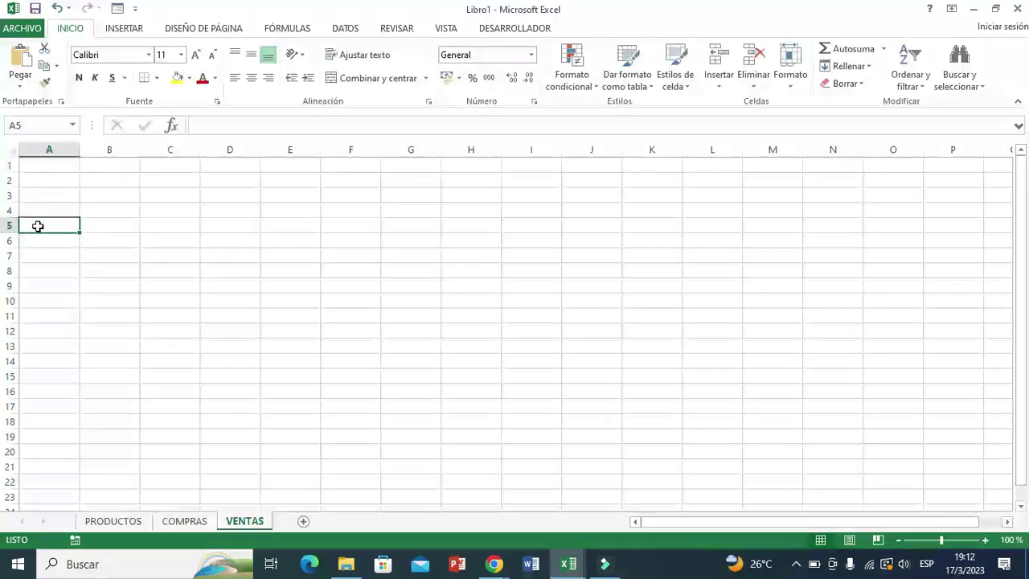
type("CODIGO")
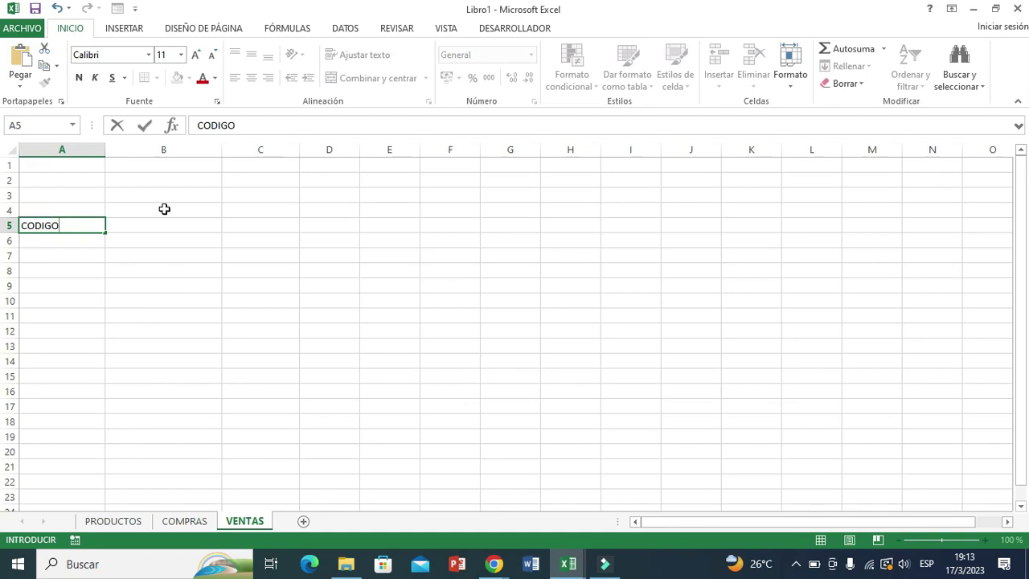
left_click(168, 226)
type("FECHA")
left_click(266, 225)
type("PRODUCTO")
left_click_drag(299, 150, 939, 151)
left_click(372, 225)
type("CANTIDAD")
- Add headers COSTO UNITARIO, PRECIO DE VENTA, TOTAL VENTA and UTILIDAD in E5:H5
left_click(469, 225)
type("COSTO UNITARIO")
left_click(481, 300)
left_click(605, 226)
type("PRECIO DE VENTA")
left_click(736, 224)
type("TOTAL VENTA")
left_click(794, 301)
left_click(841, 223)
type("UTILIDAD")
left_click(852, 270)
left_click(716, 329)
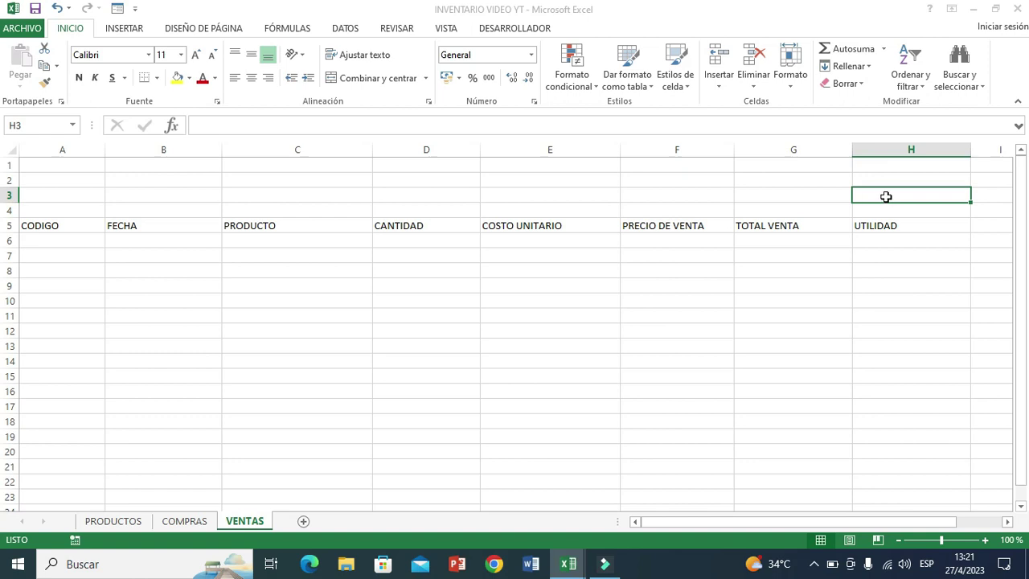
- Label VENTAS cell H3 'TOTAL DE GANANCIA', select H6:H17, then return to PRODUCTOS
type("TOTAL D")
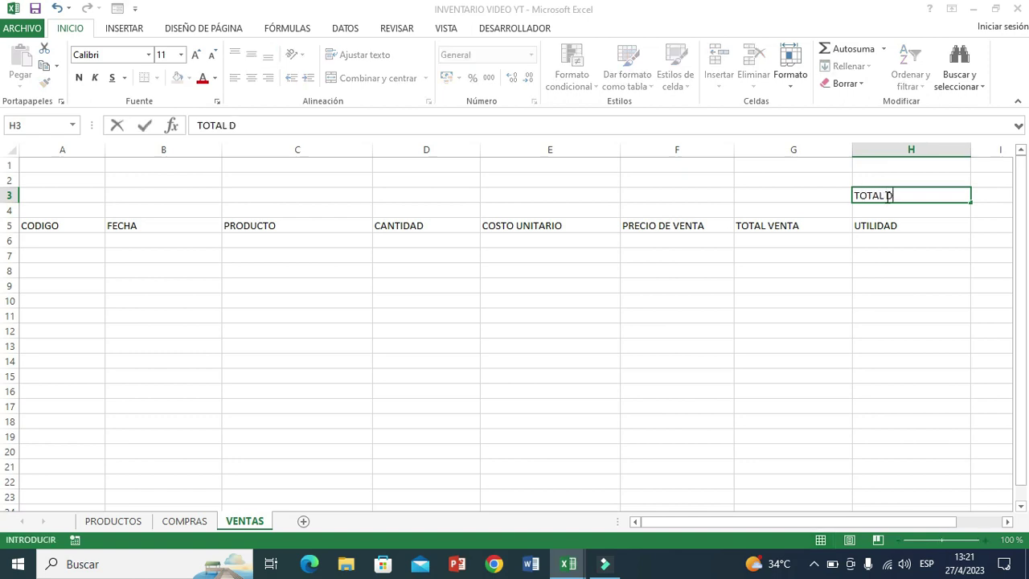
type("E GANANCIA")
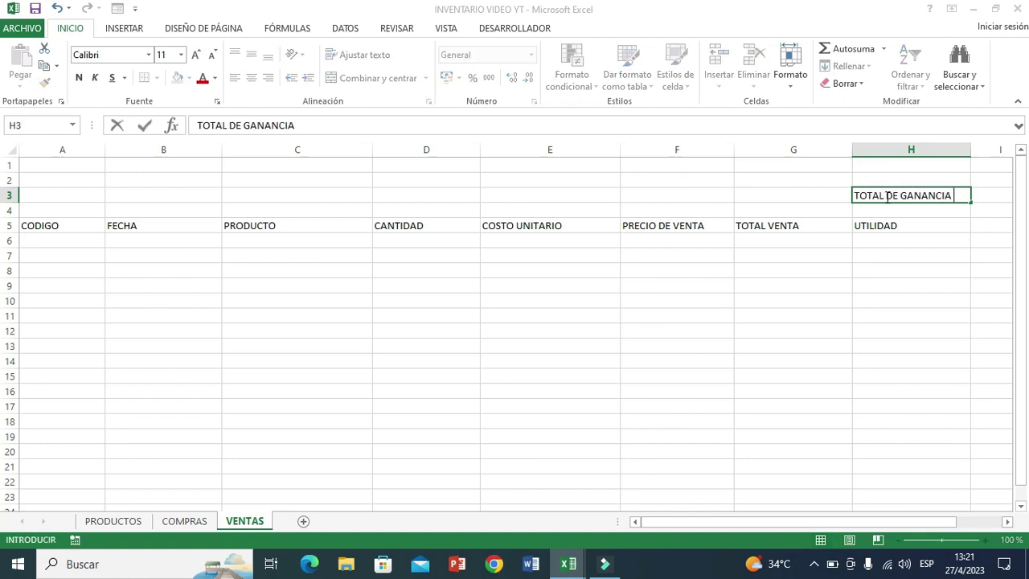
key("Return")
left_click(896, 296)
left_click_drag(885, 242, 895, 406)
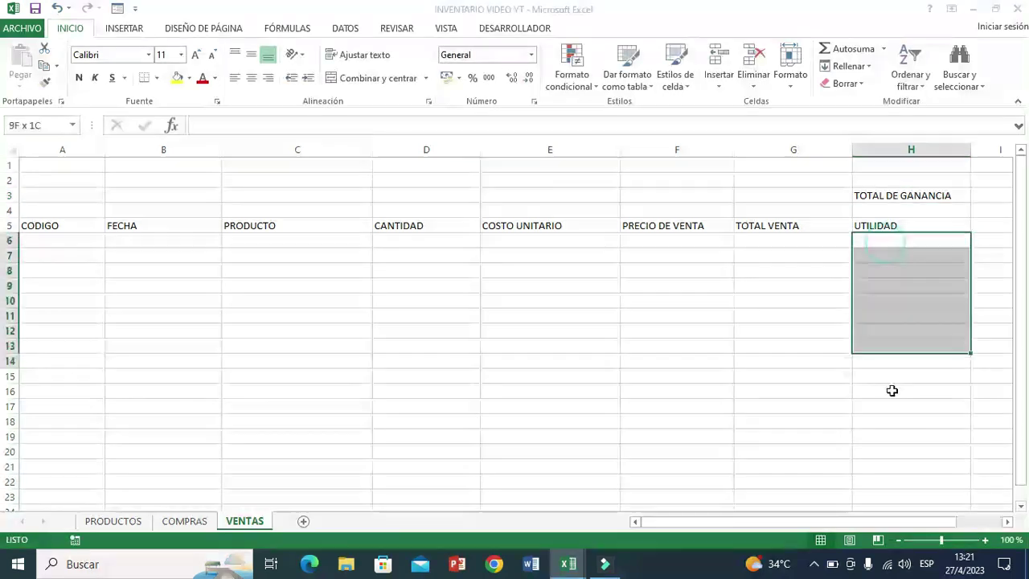
left_click(858, 347)
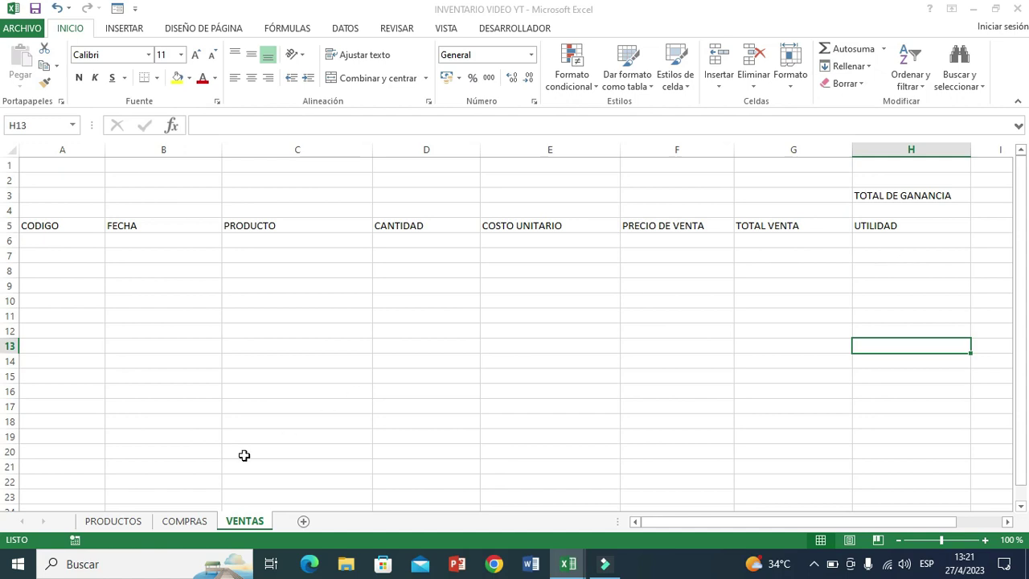
left_click(122, 520)
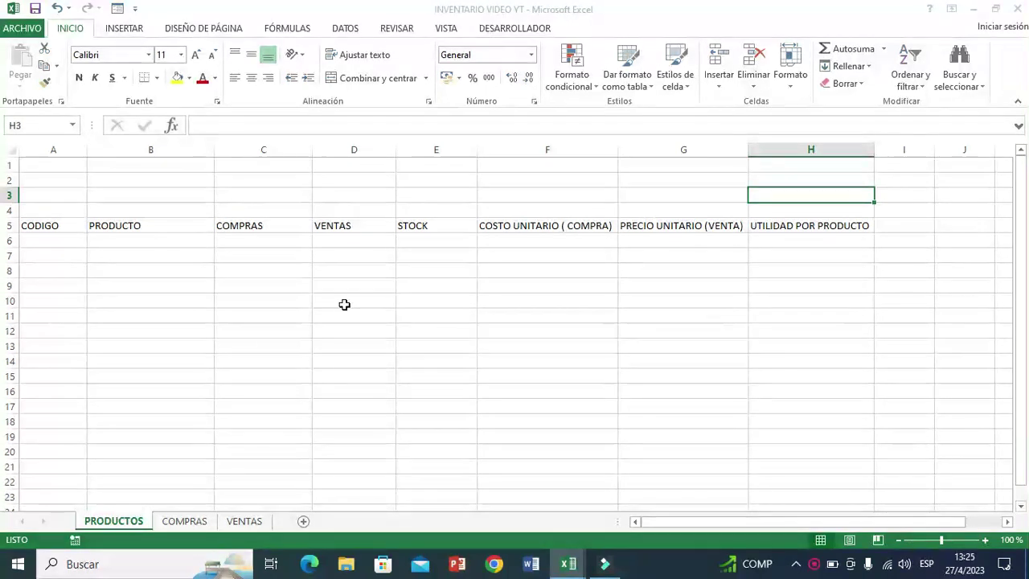
- Draw a rounded rectangle over A1:H4 and give it an orange shape style
left_click(124, 30)
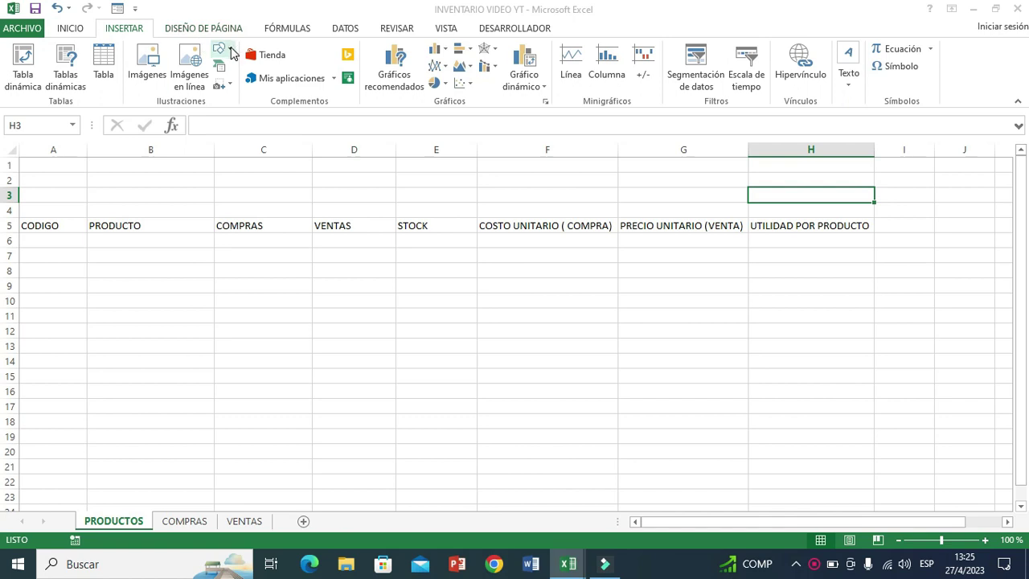
left_click(219, 50)
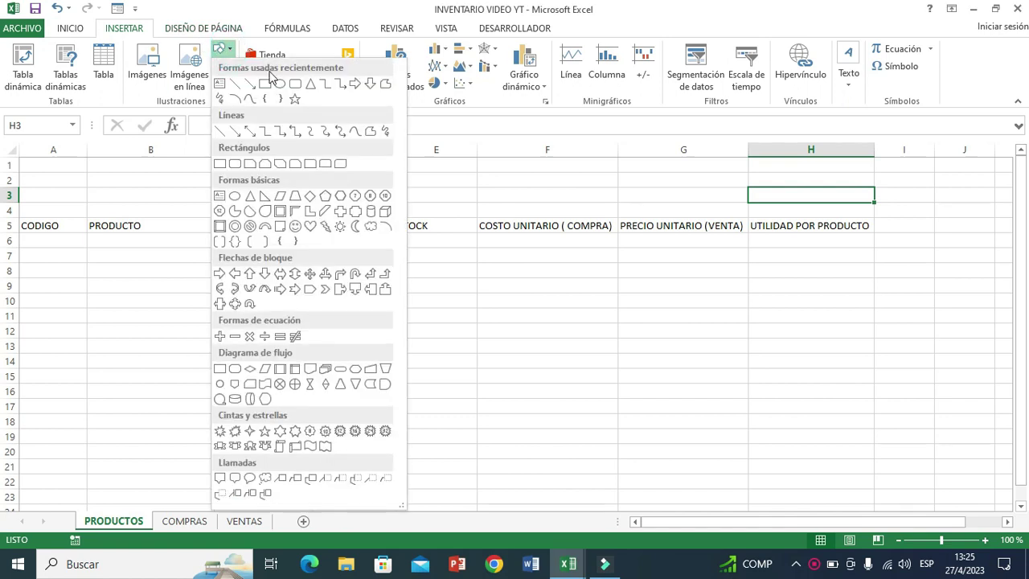
left_click(295, 84)
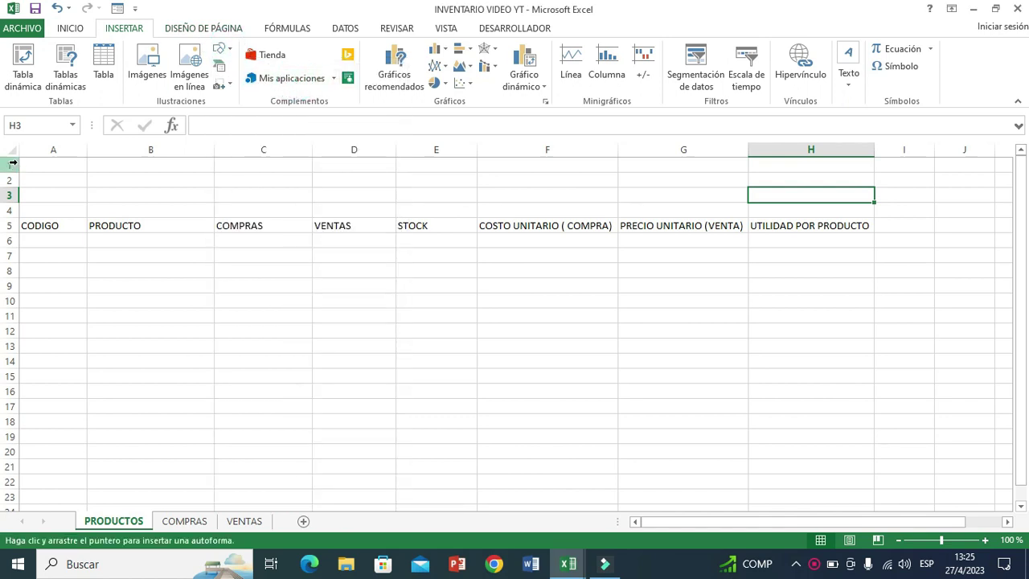
left_click_drag(22, 160, 866, 173)
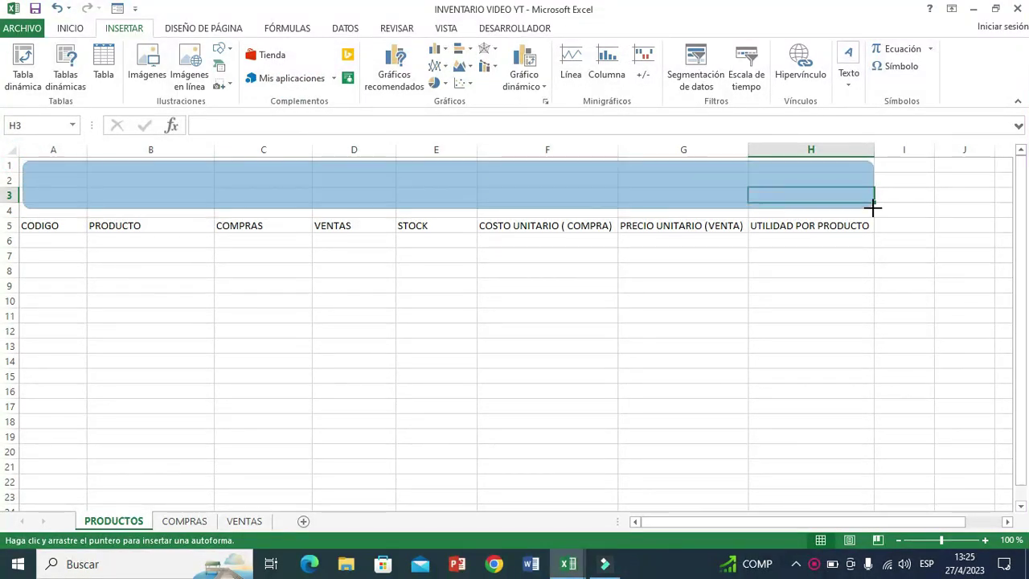
left_click_drag(866, 174, 874, 215)
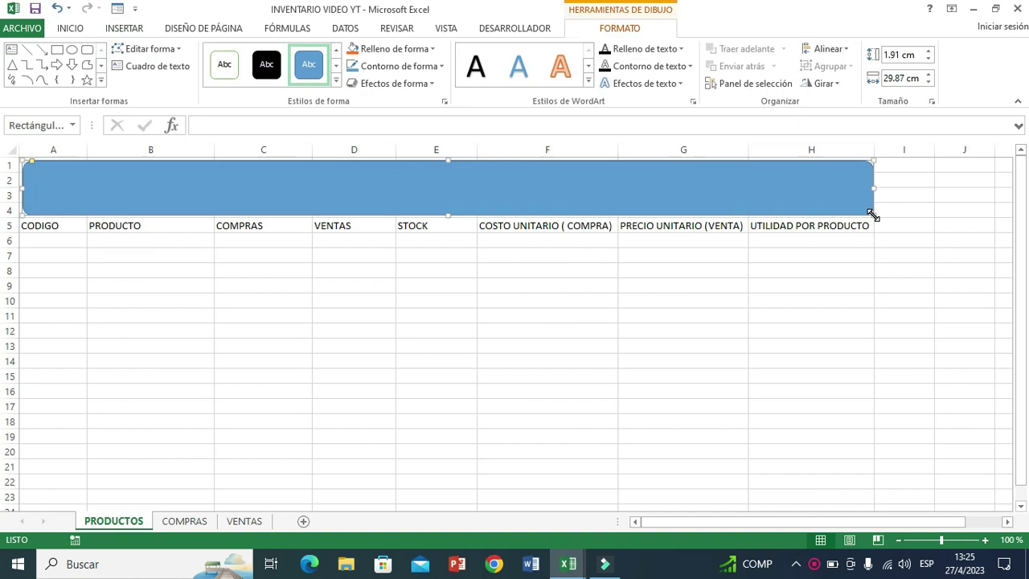
left_click(336, 80)
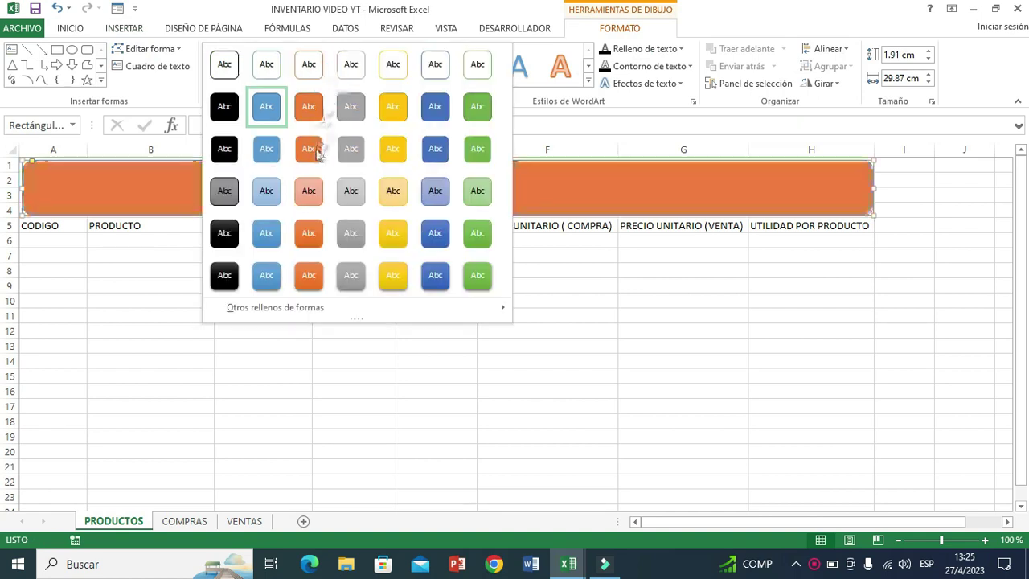
left_click(309, 234)
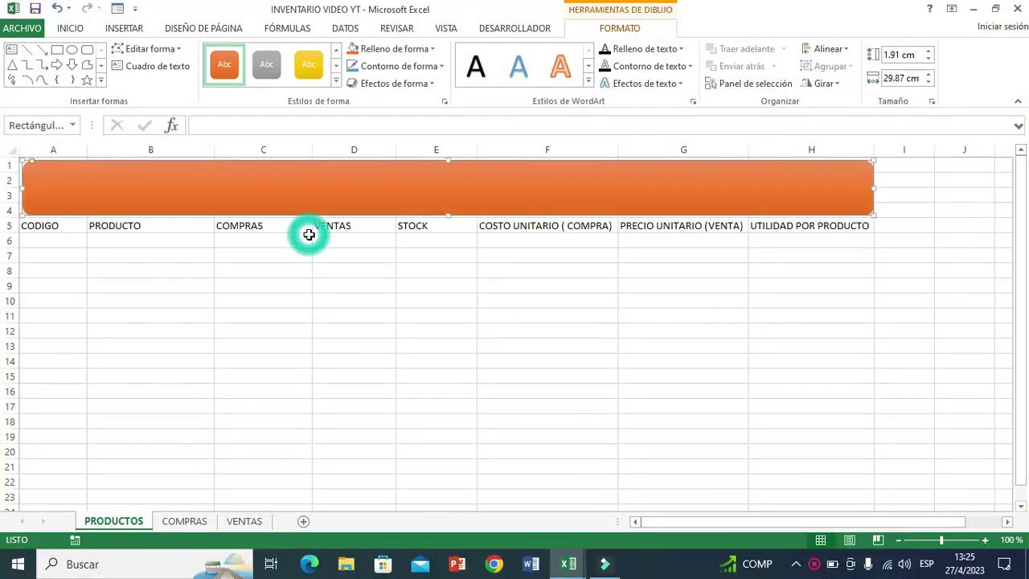
- Add black PRODUCTOS text to the banner, centred, 32 pt and bold
left_click(474, 69)
left_click(158, 191)
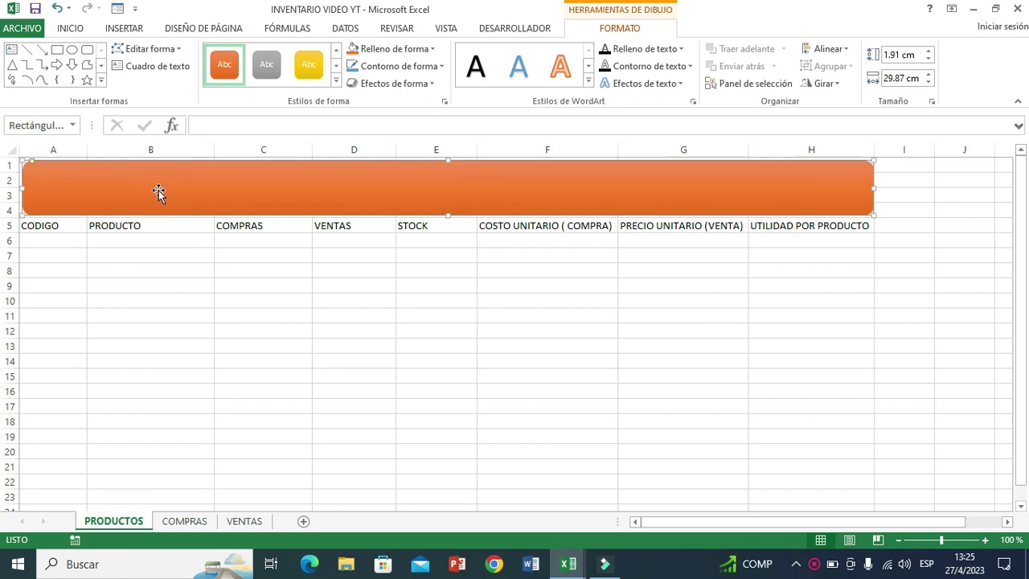
type("PRODUCTOS")
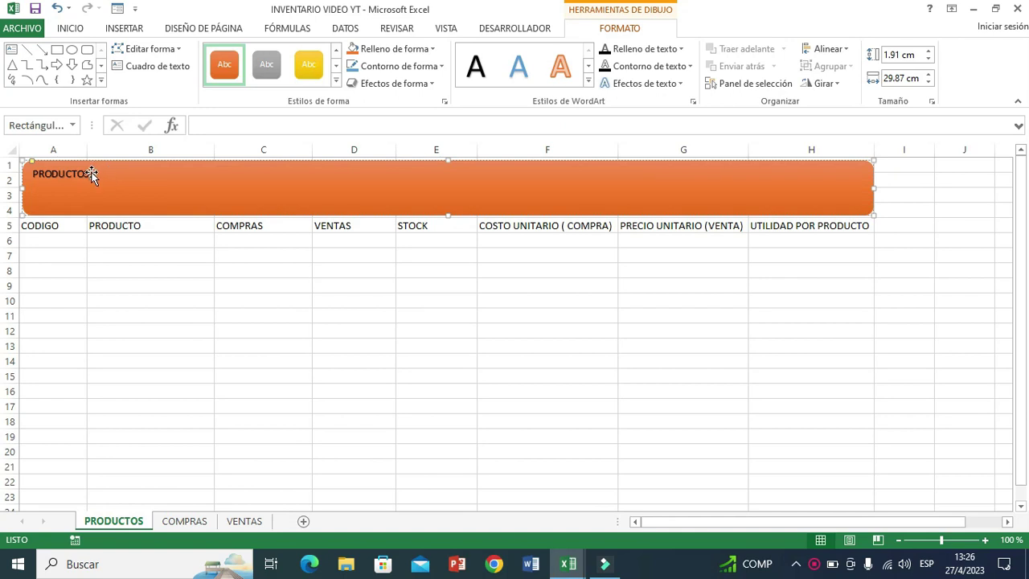
left_click_drag(89, 173, 32, 177)
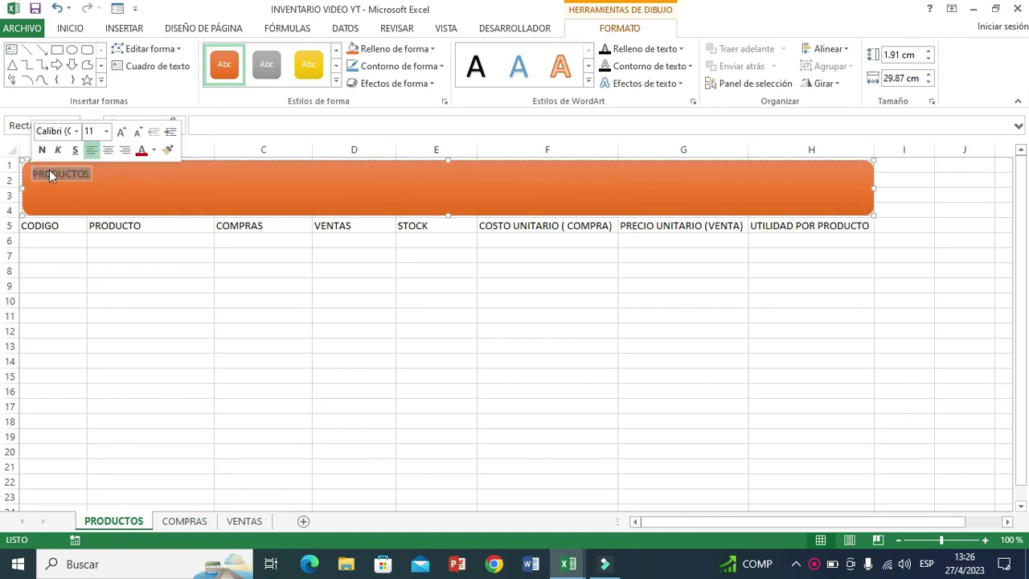
left_click(105, 153)
left_click(120, 132)
left_click(120, 131)
left_click(121, 132)
left_click(120, 131)
left_click(122, 132)
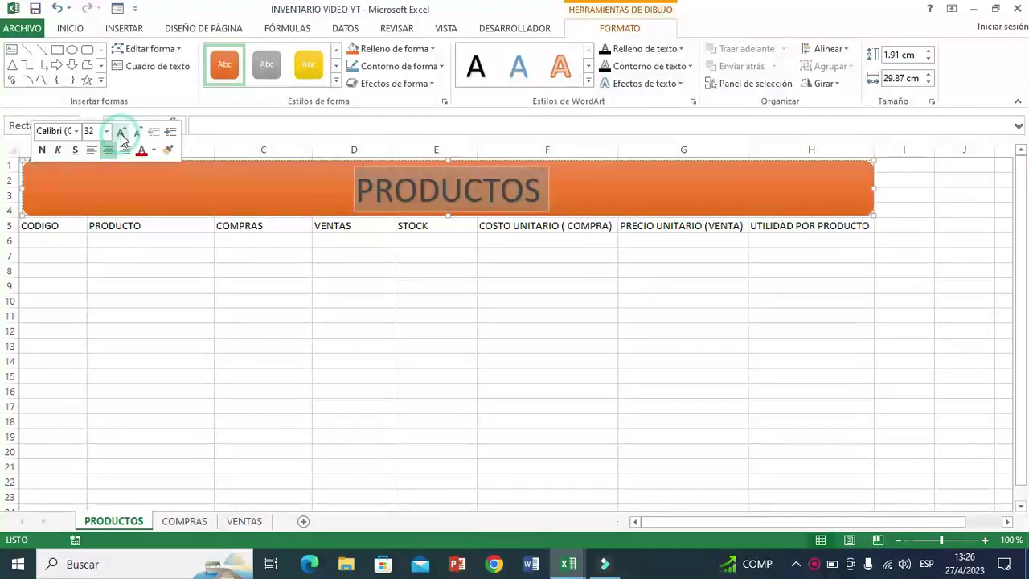
left_click(135, 133)
left_click(44, 151)
- Reselect the PRODUCTOS banner to copy it and go to the COMPRAS sheet
left_click(372, 258)
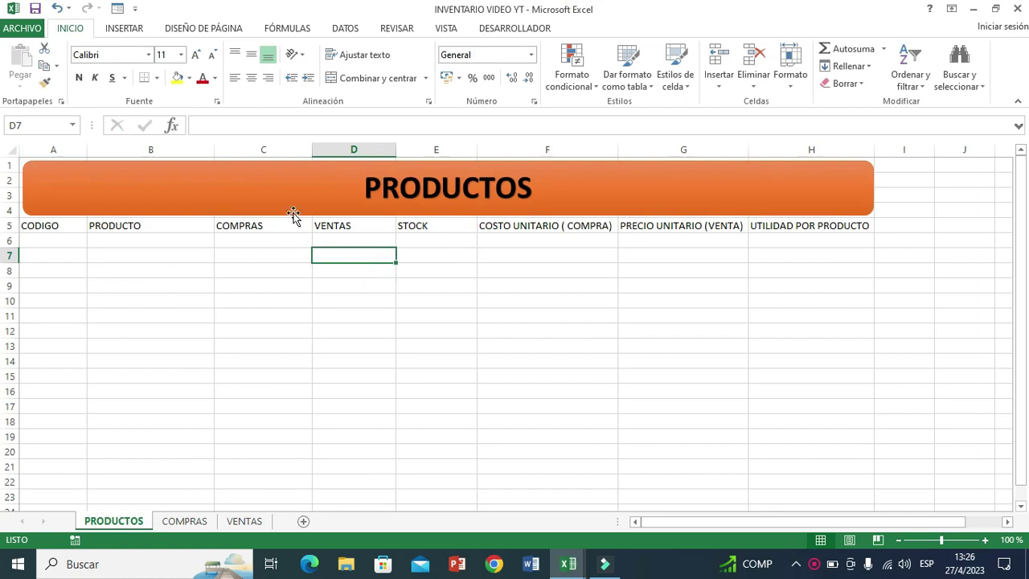
left_click(233, 200)
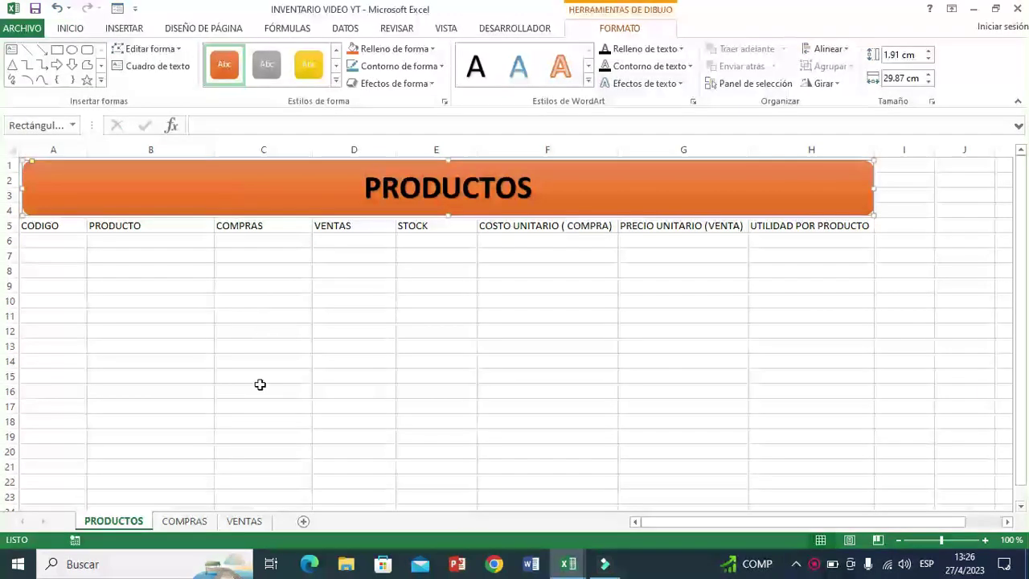
left_click(191, 521)
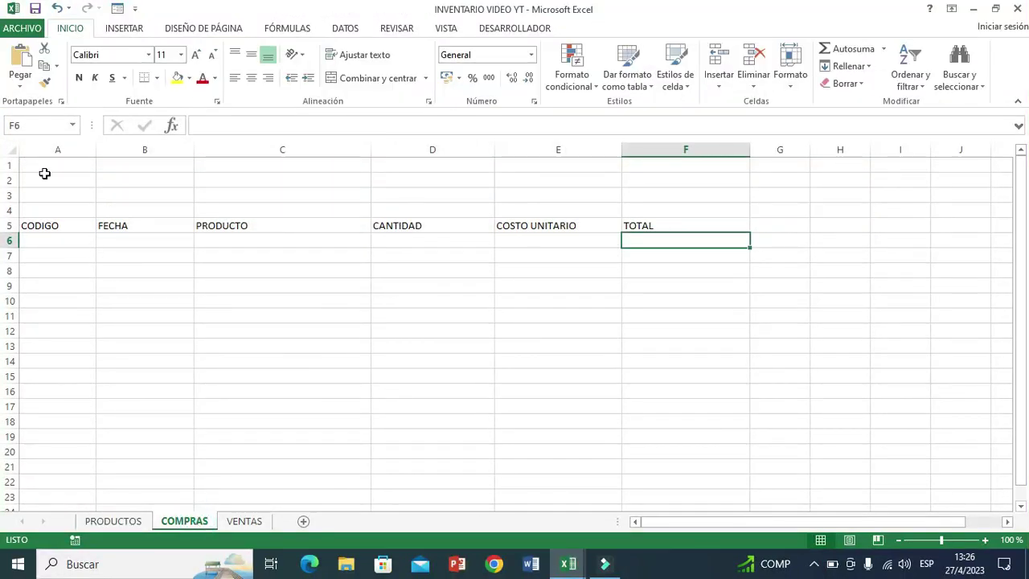
- Paste the banner at A1, fit it to column F, and retitle it COMPRAS/ENTRADAS
left_click(43, 164)
key("ctrl+v")
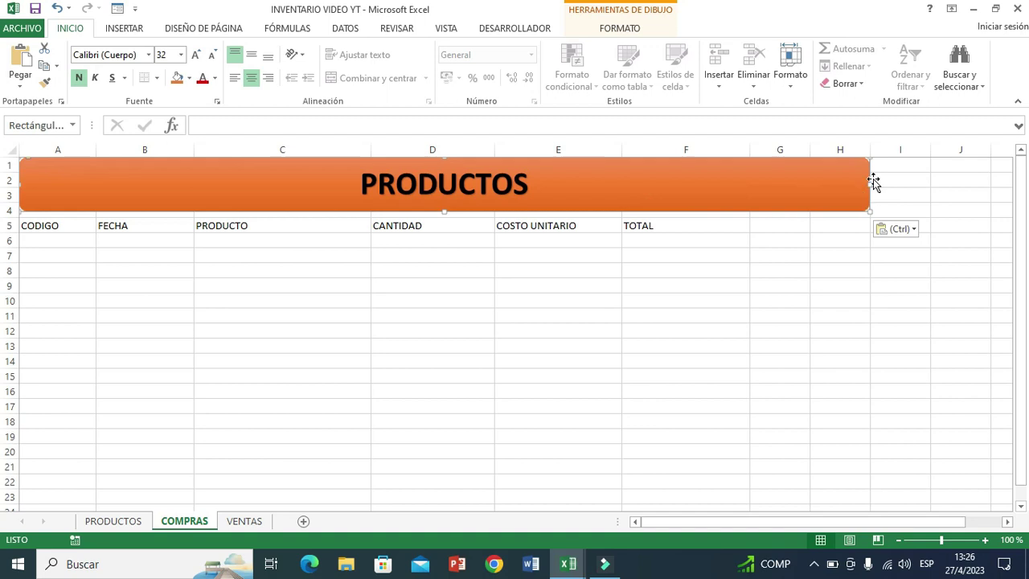
left_click_drag(870, 185, 748, 186)
left_click_drag(385, 210, 385, 215)
double_click(374, 181)
type("COMPRAS/ENTRADAS")
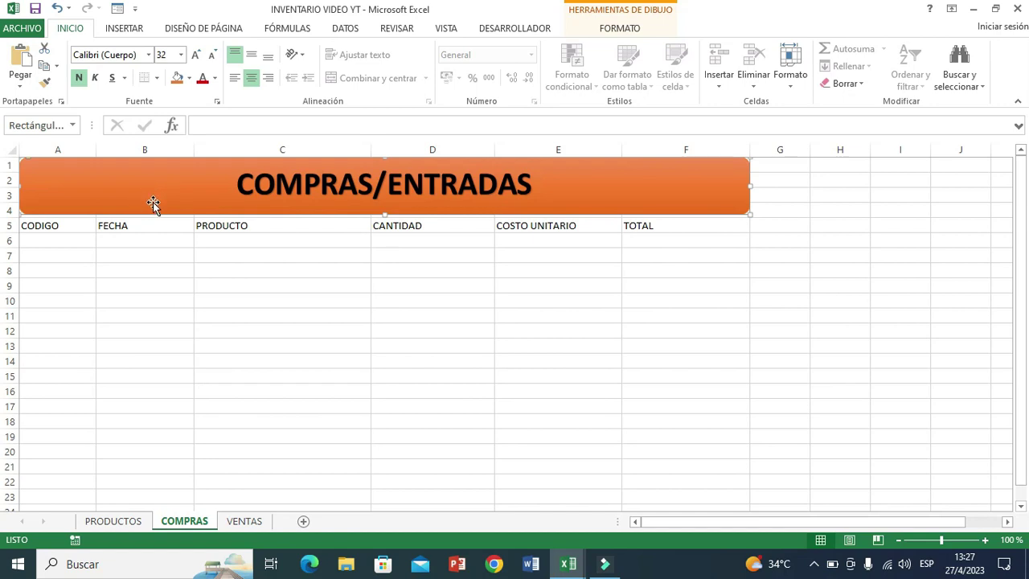
- Apply the light green shape style to the COMPRAS/ENTRADAS banner
left_click(617, 32)
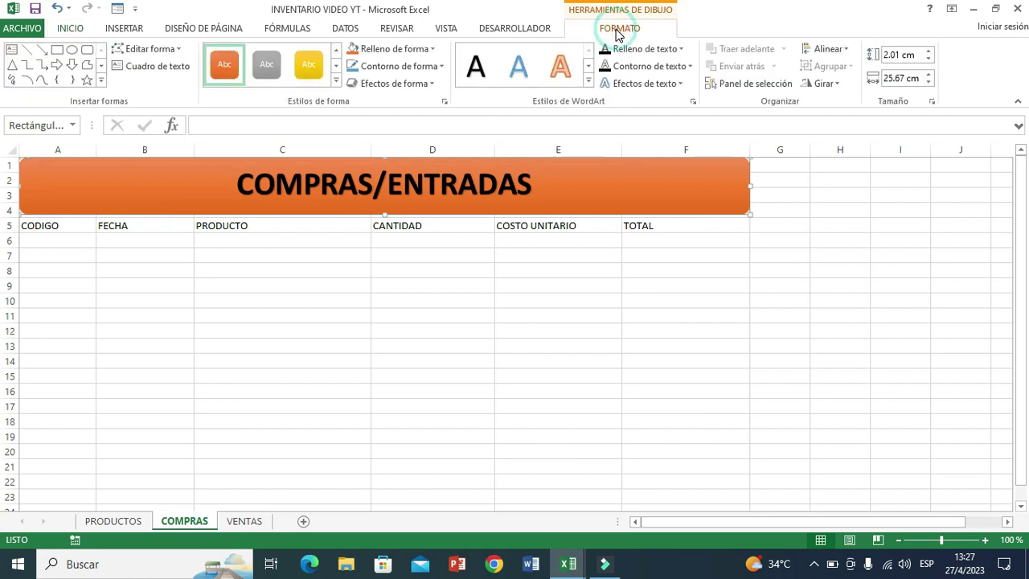
left_click(336, 82)
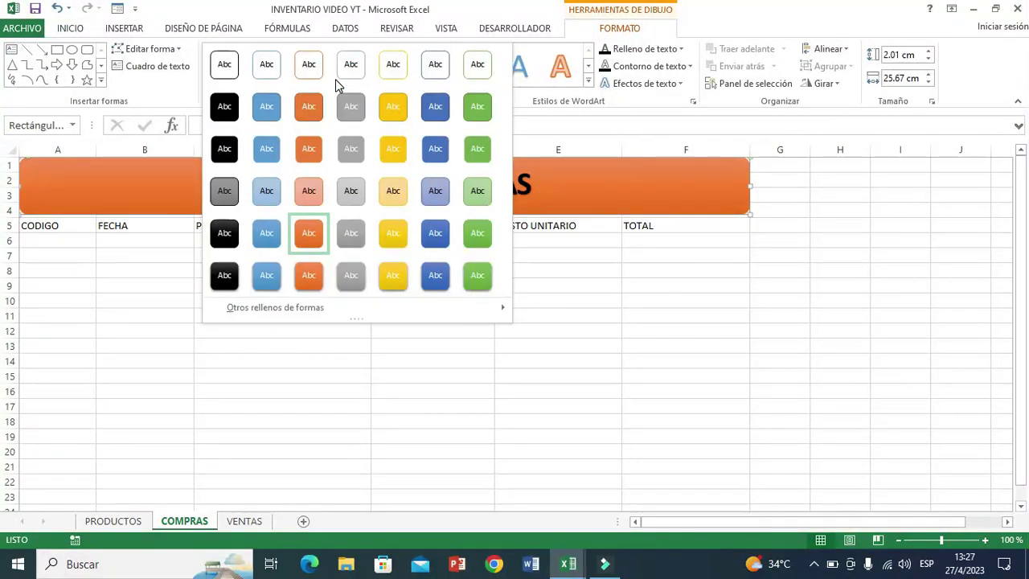
left_click(476, 193)
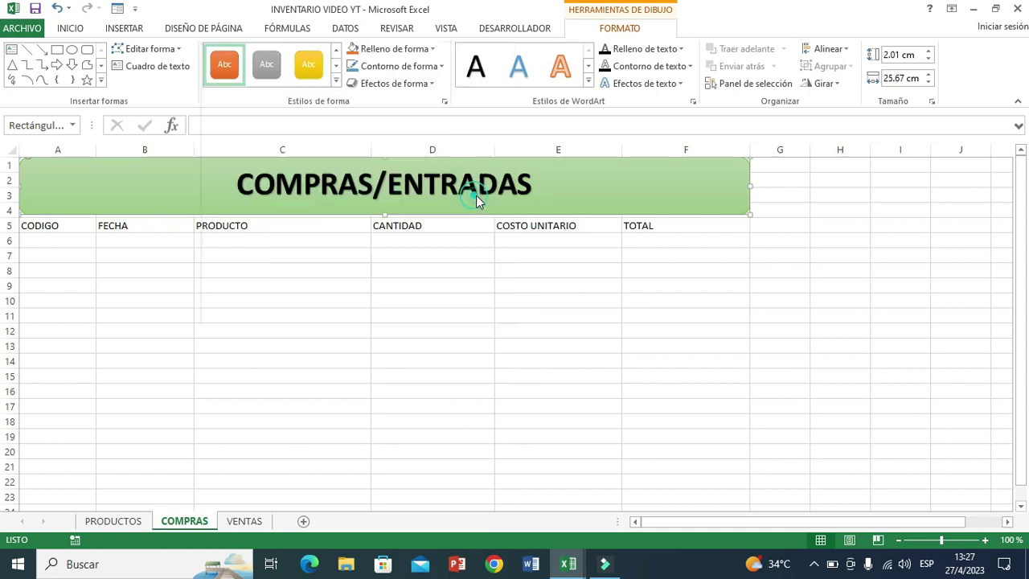
left_click(473, 321)
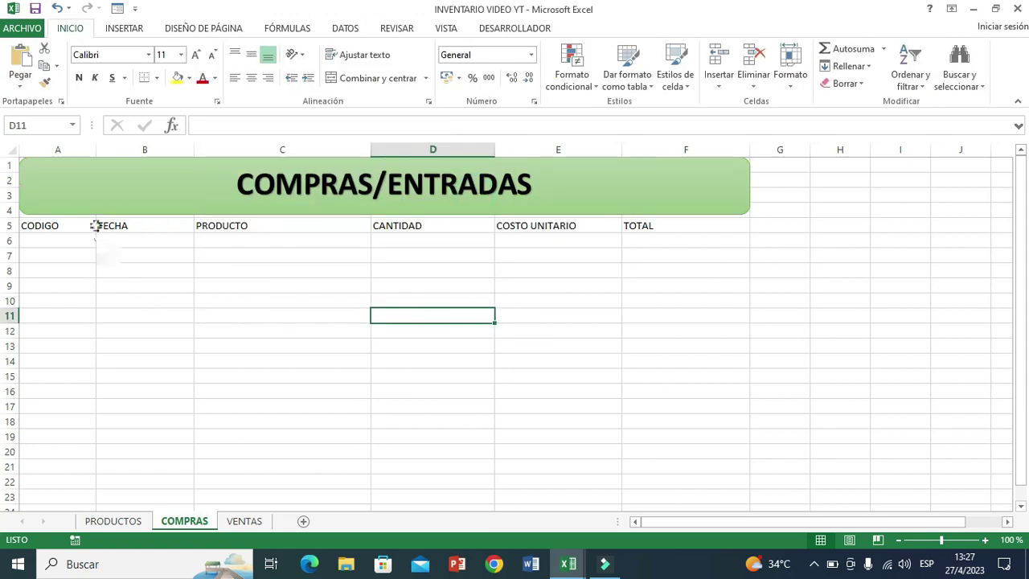
left_click(101, 191)
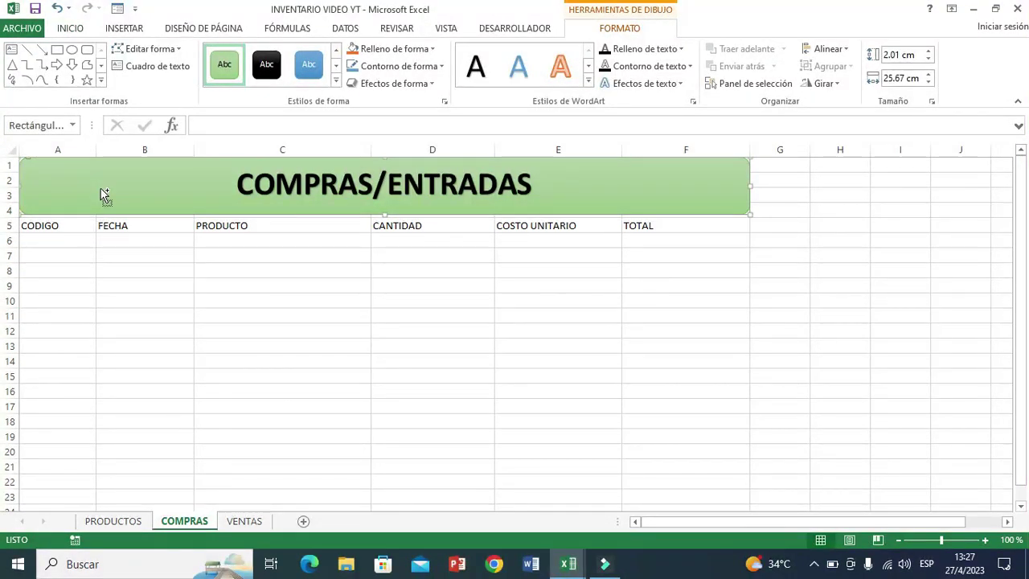
- Paste the green banner at A1 of VENTAS and stretch it to column G
left_click(240, 524)
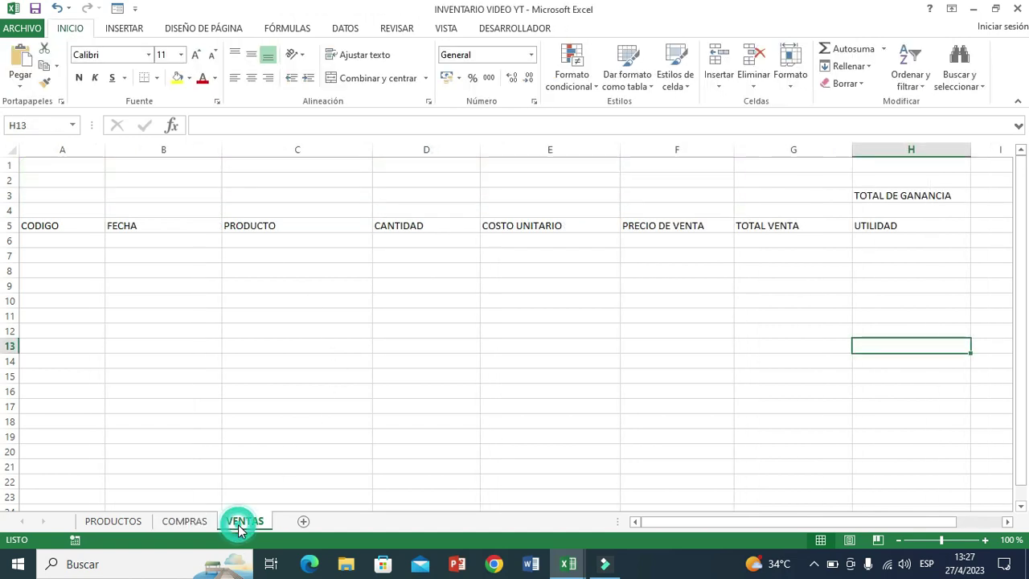
left_click(41, 166)
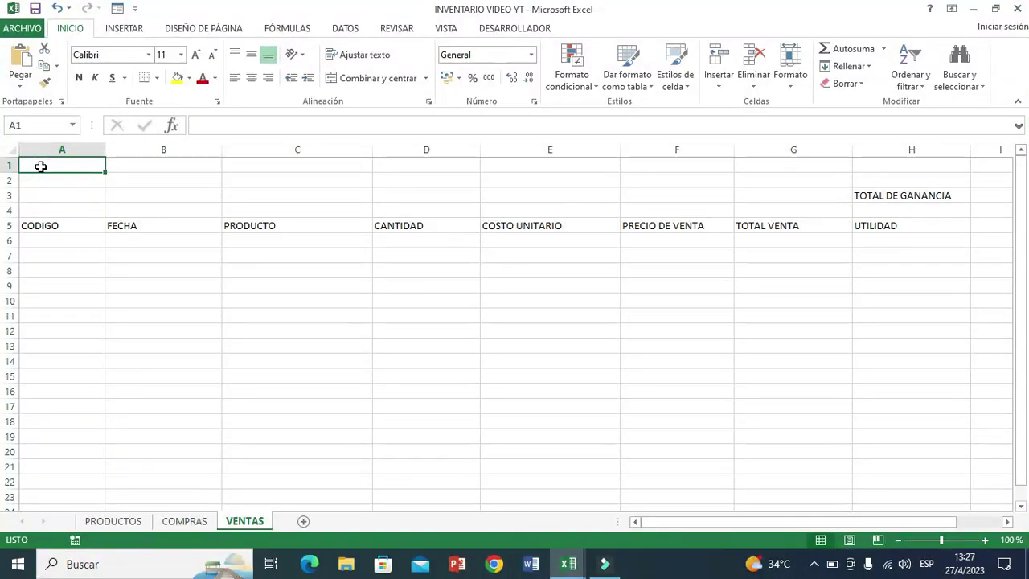
key("ctrl+v")
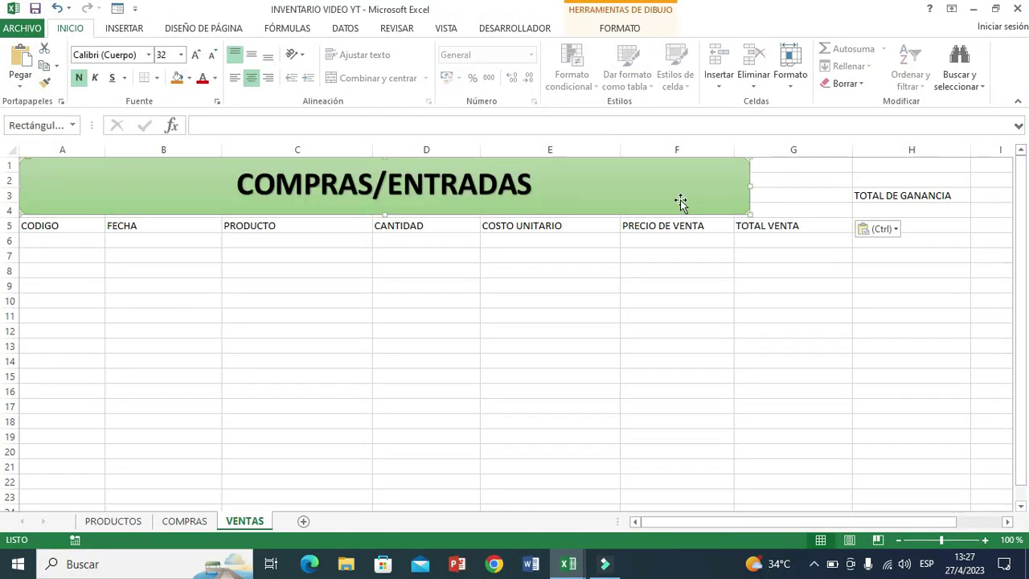
left_click_drag(748, 184, 851, 193)
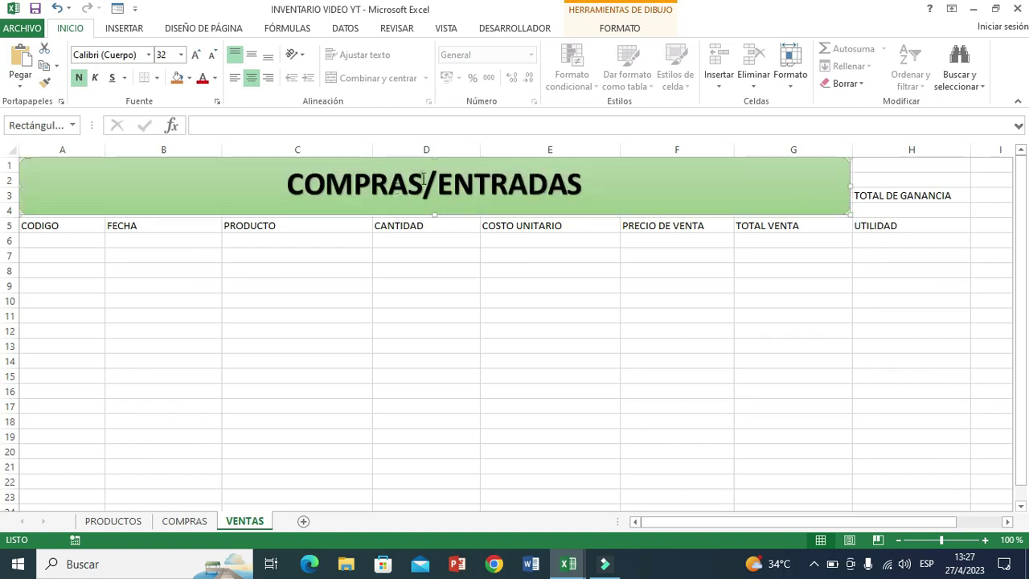
- Change the banner title from COMPRAS/ENTRADAS to VENTAS/SALIDAS
left_click_drag(424, 180, 271, 185)
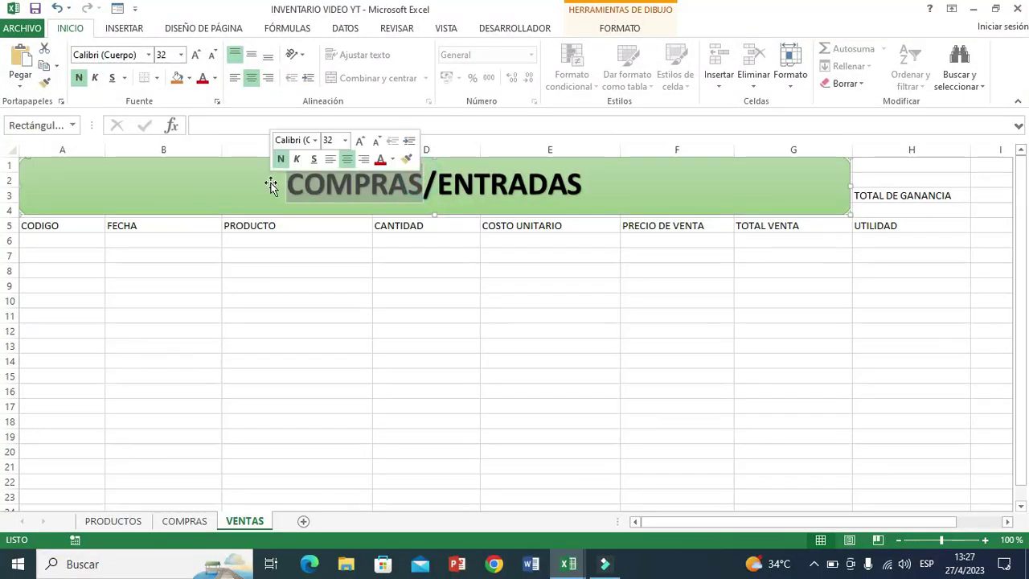
type("S")
key("BackSpace")
type("VENTAS")
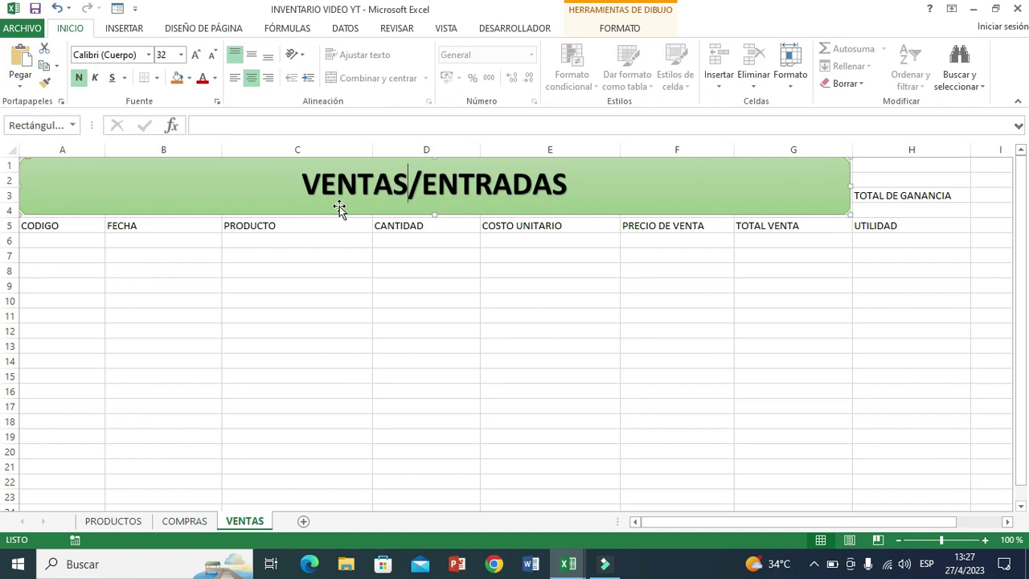
triple_click(487, 183)
left_click(577, 196)
key("BackSpace")
key("BackSpace")
key("BackSpace")
key("BackSpace")
key("BackSpace")
key("BackSpace")
key("BackSpace")
key("BackSpace")
type("SALID")
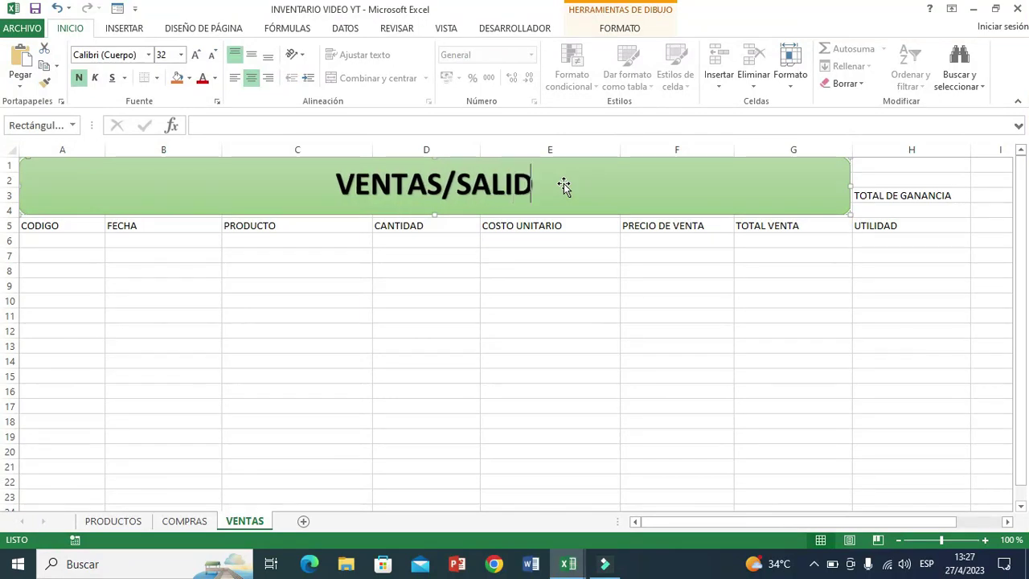
type("AS")
left_click(511, 291)
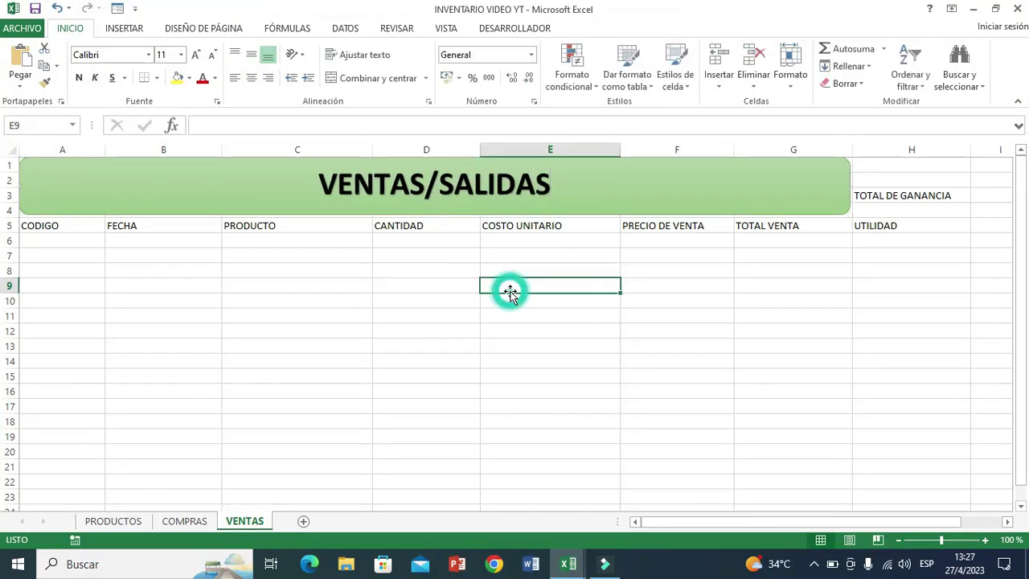
left_click(587, 196)
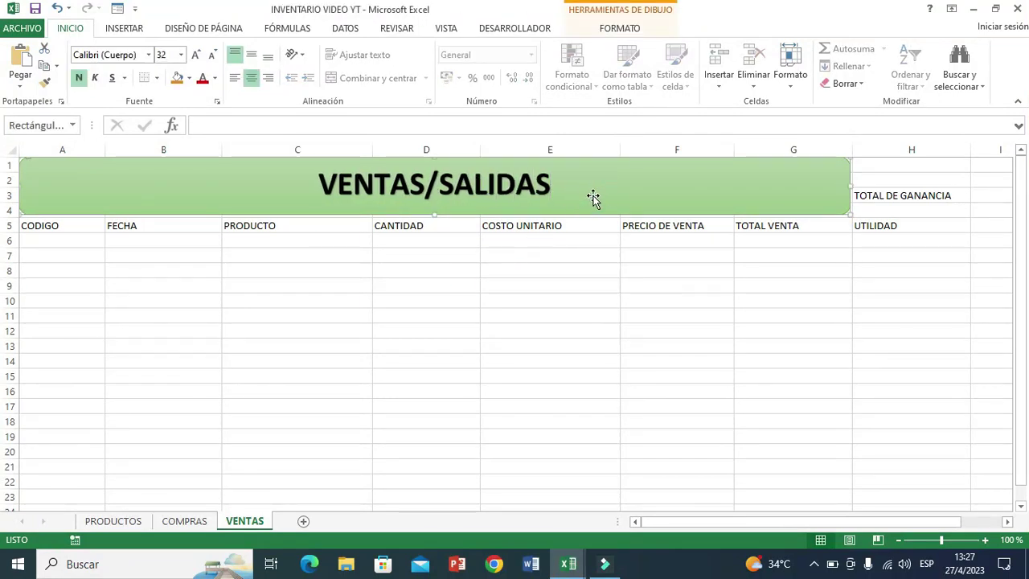
- Switch the VENTAS/SALIDAS banner to the gold shape style, then go back to PRODUCTOS
left_click(619, 29)
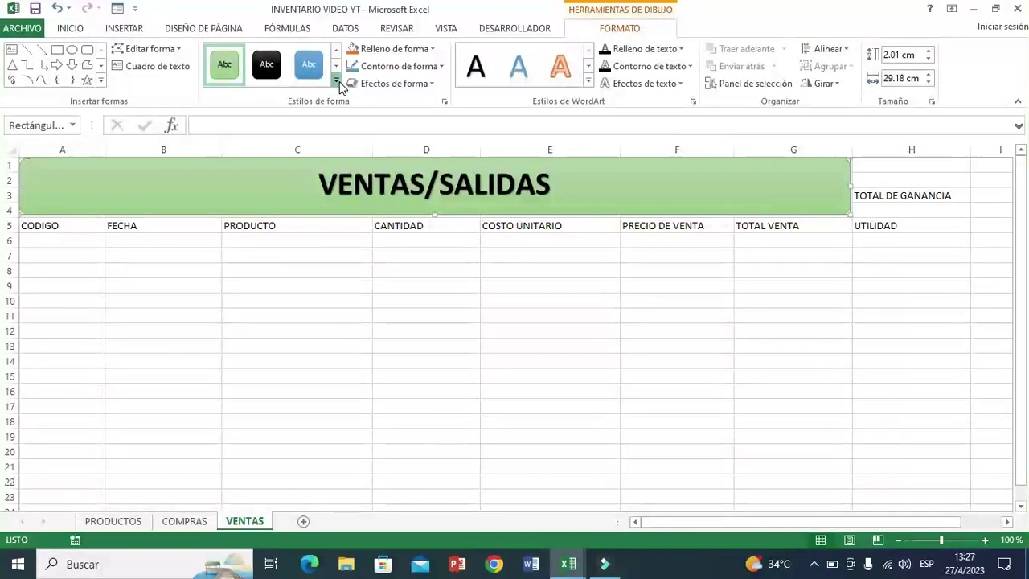
left_click(338, 83)
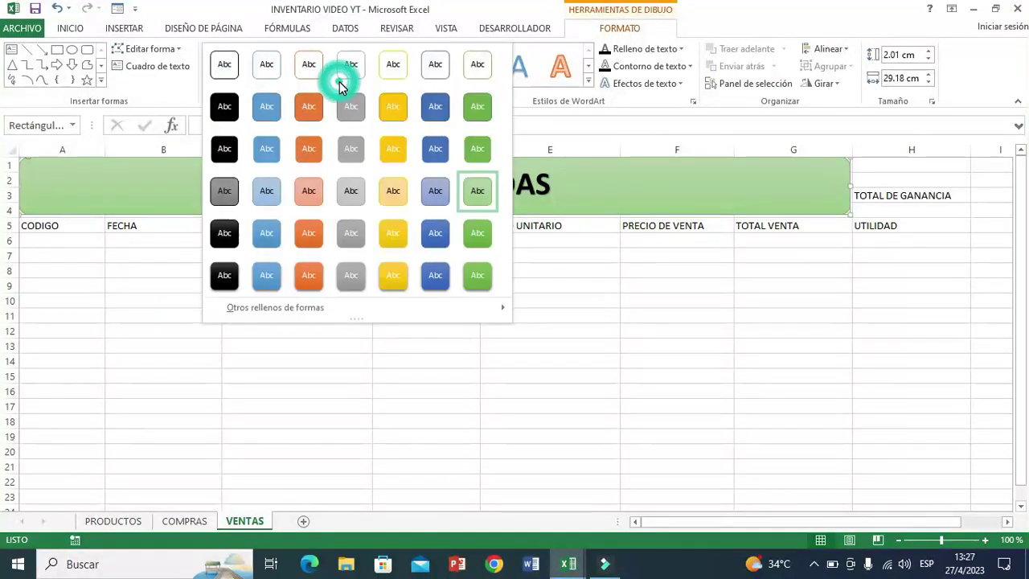
left_click(397, 153)
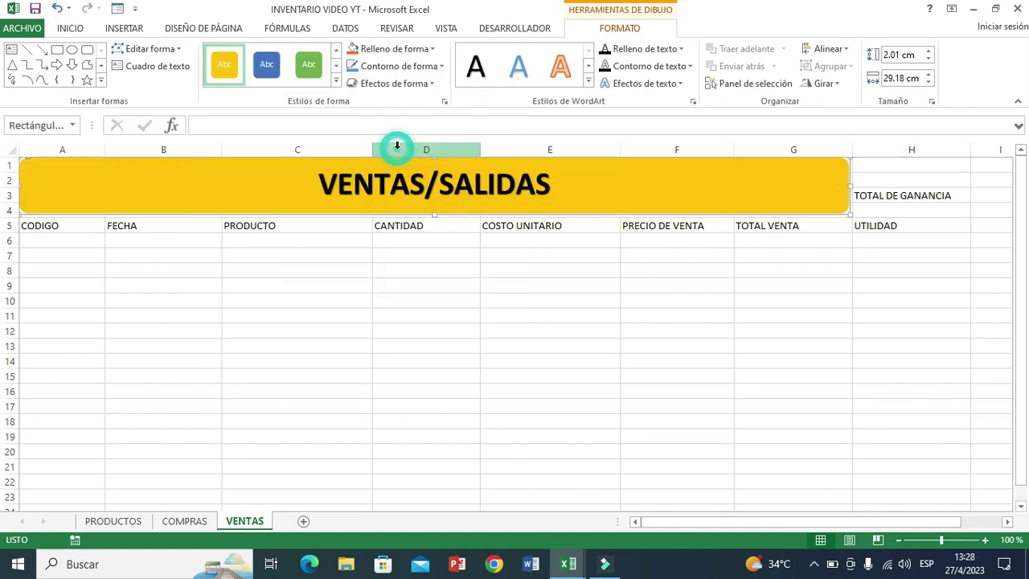
left_click(472, 312)
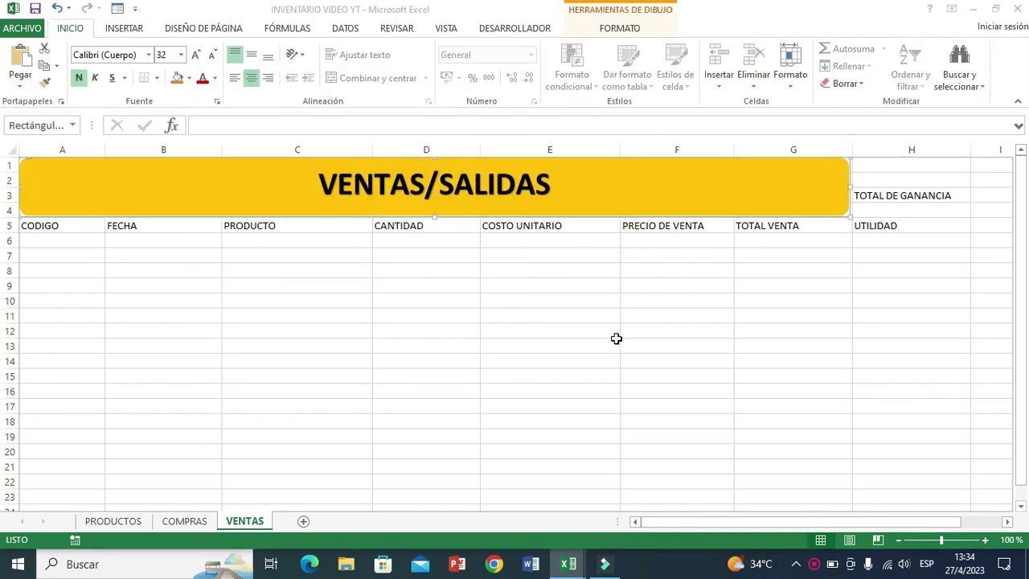
left_click(131, 523)
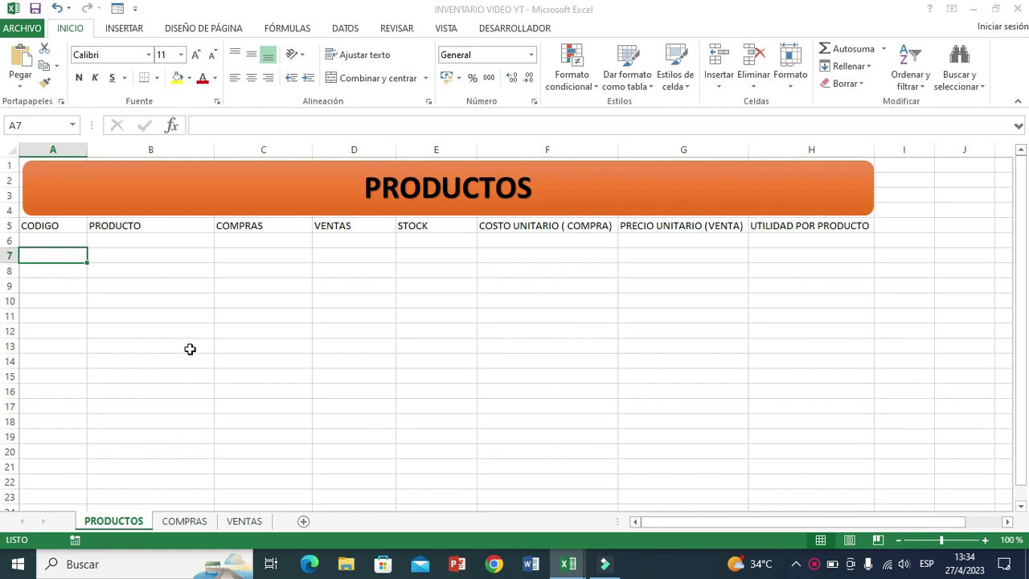
- Enter products A001 CARGADOR and A002 MONITOR in rows 6–7
left_click(40, 238)
type("A001")
key("Tab")
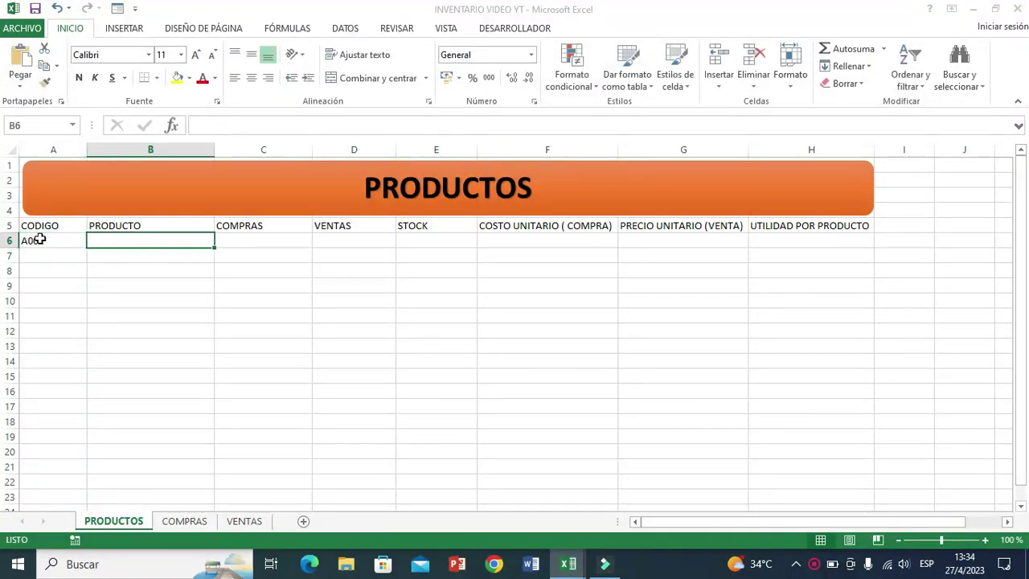
type("CARGADOR")
key("Return")
type("A002")
left_click(127, 254)
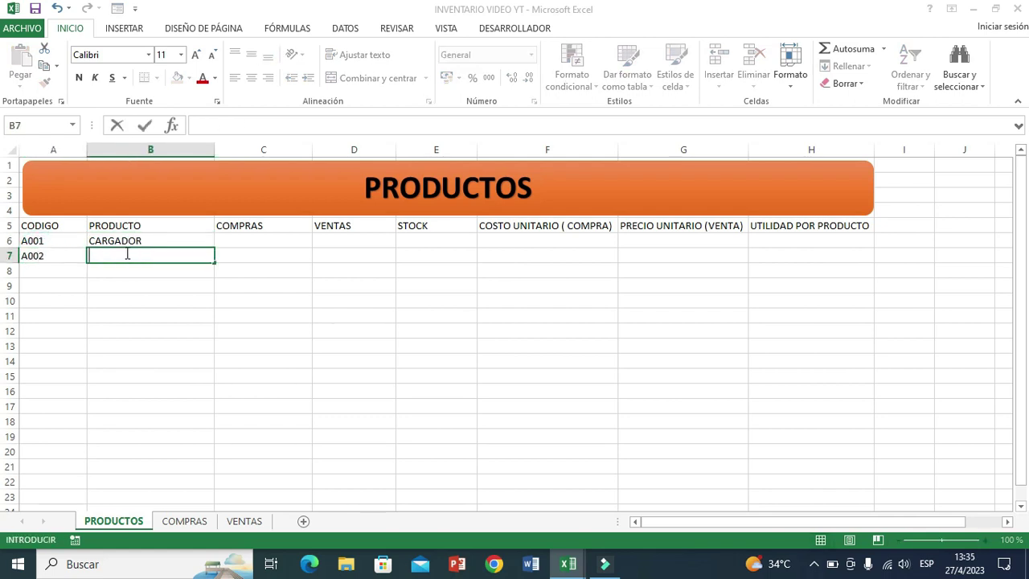
type("MONITOR")
left_click(288, 340)
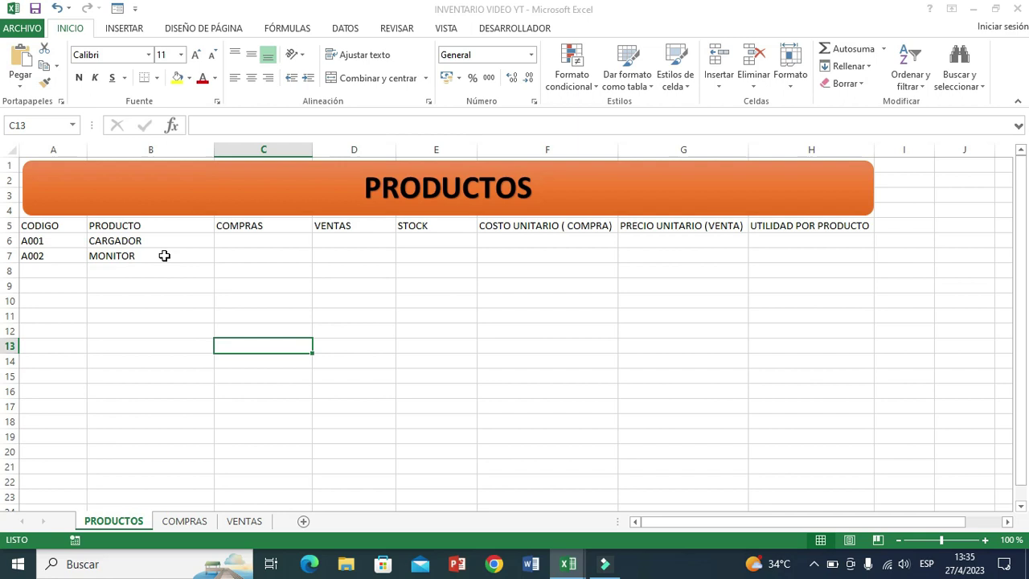
- Enter unit costs 20 and 70 in F6:F7 and select F6:H7
left_click(516, 239)
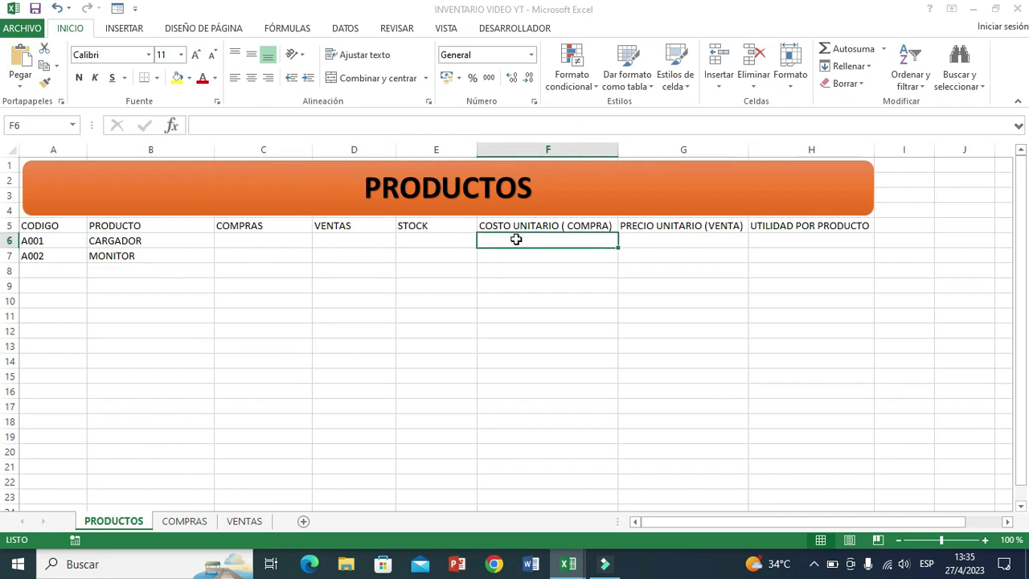
type("20")
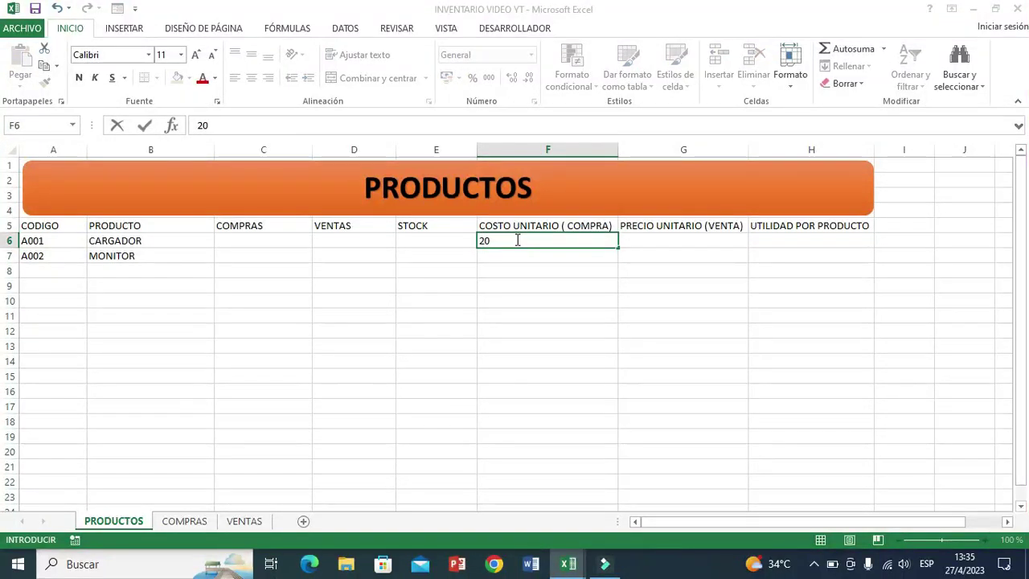
left_click(514, 256)
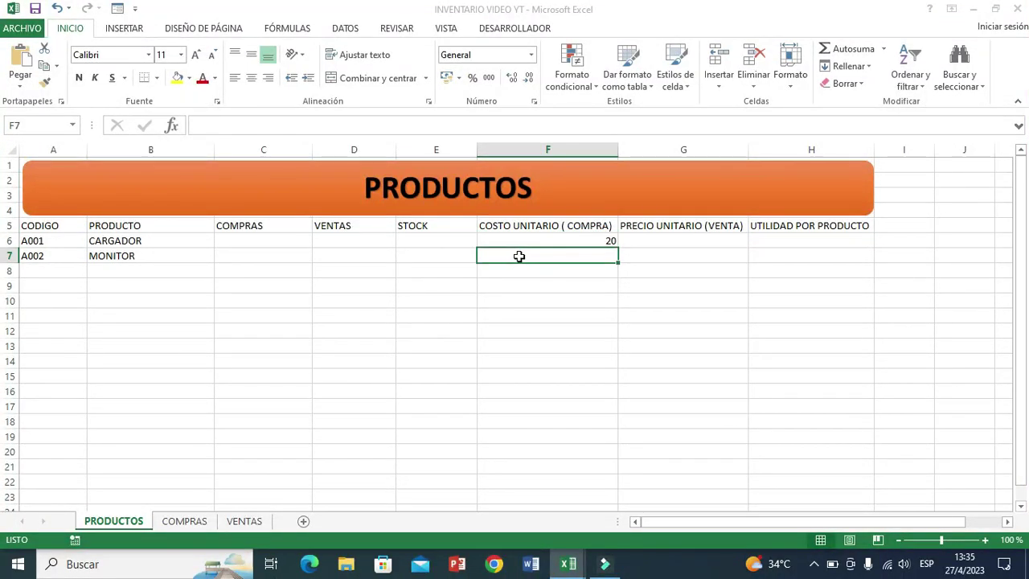
type("70")
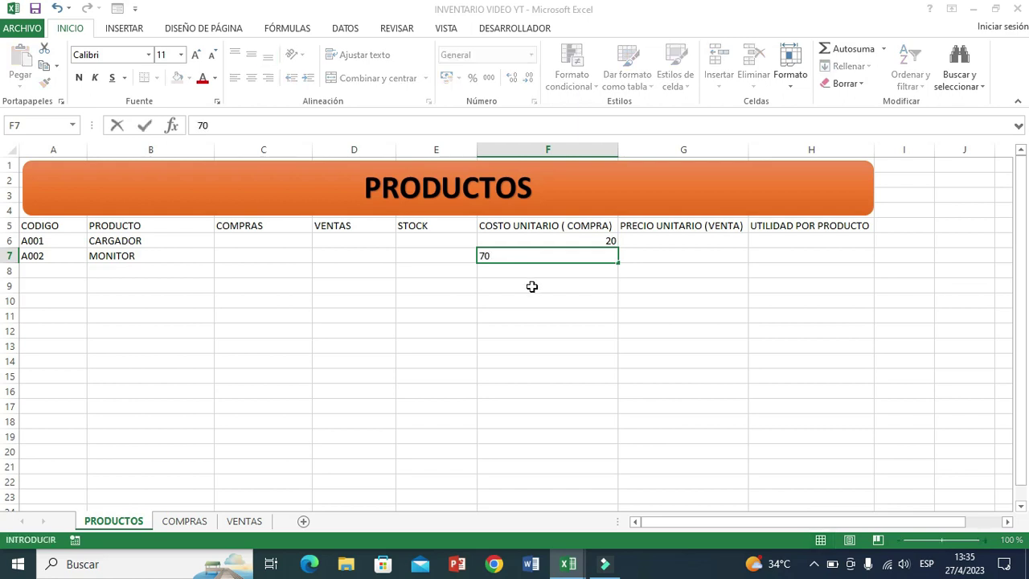
left_click(531, 286)
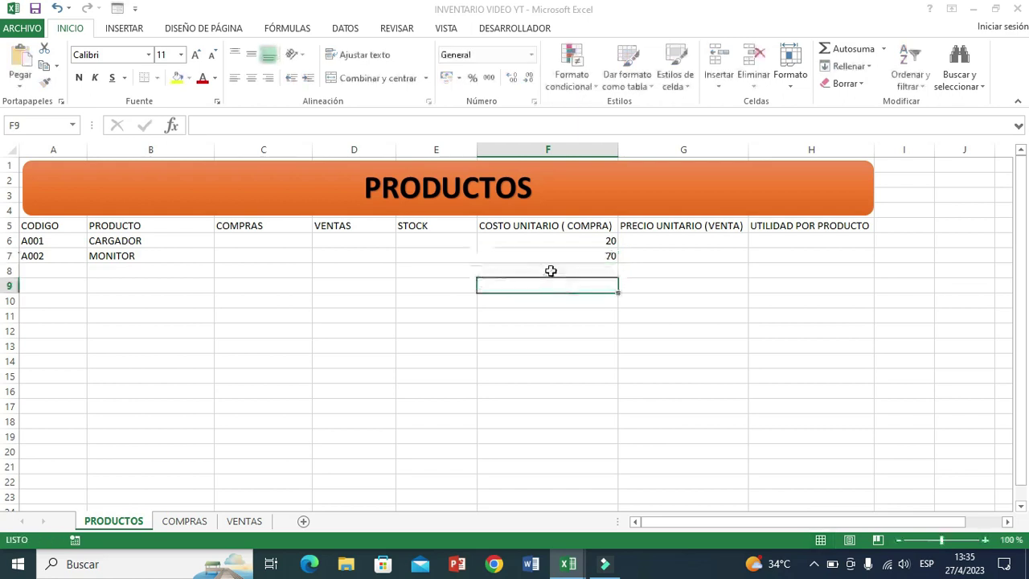
left_click(518, 239)
left_click_drag(523, 238, 825, 257)
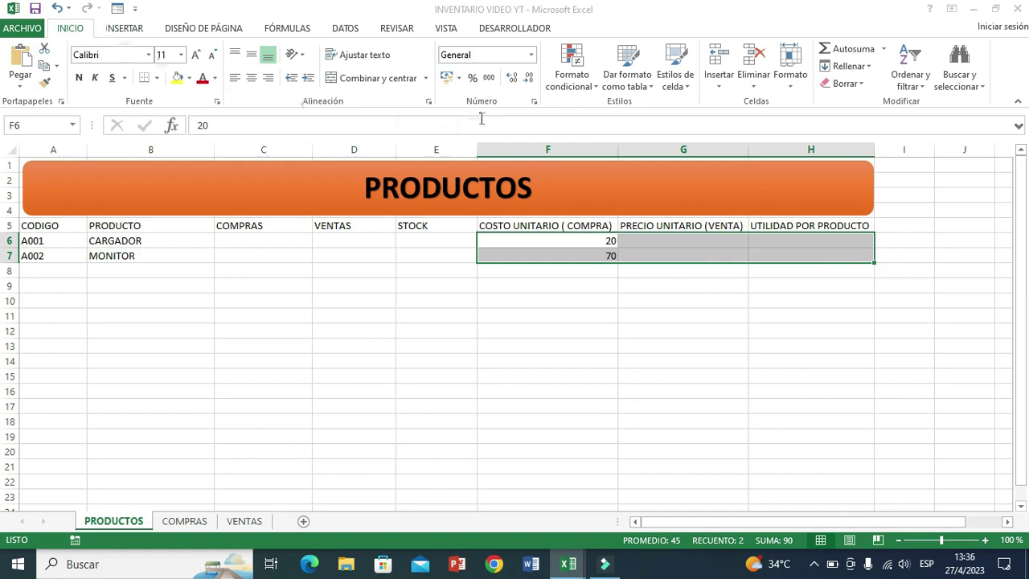
- Format F6:H7 as US dollar accounting with two decimals
left_click(459, 78)
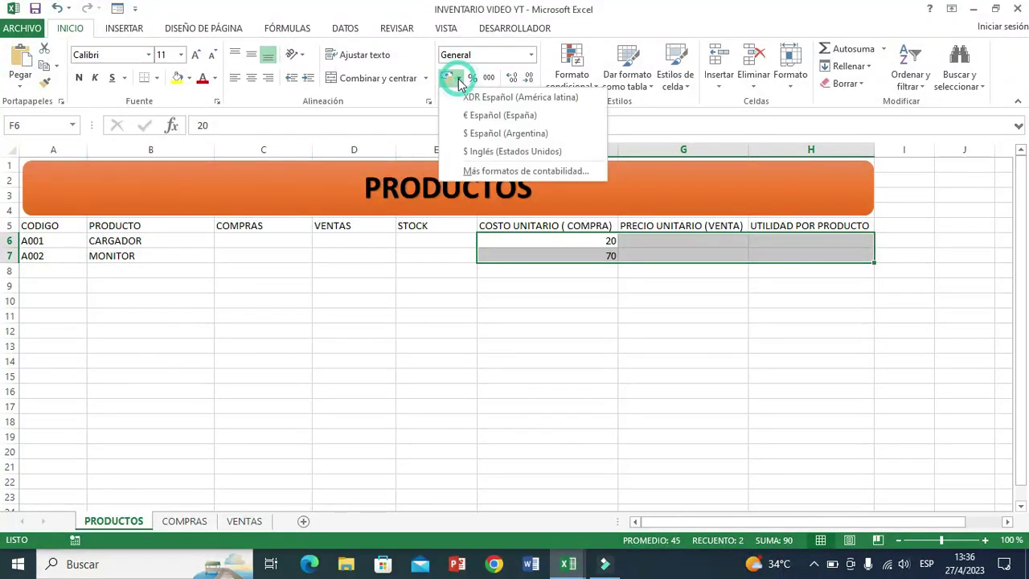
left_click(492, 154)
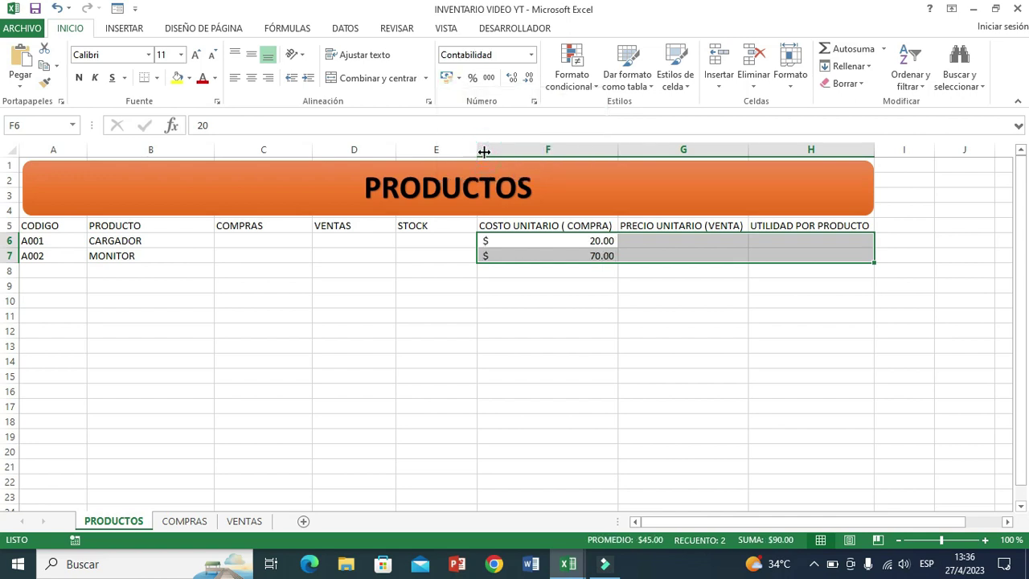
left_click(528, 78)
left_click(512, 81)
left_click(668, 343)
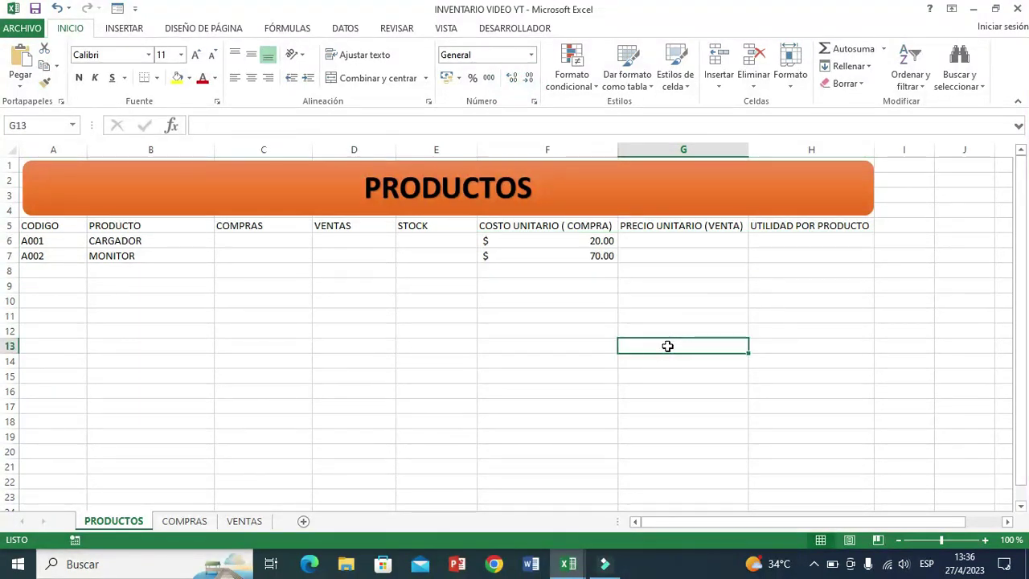
- Enter sale prices 50 and 100 in G6:G7
left_click(658, 240)
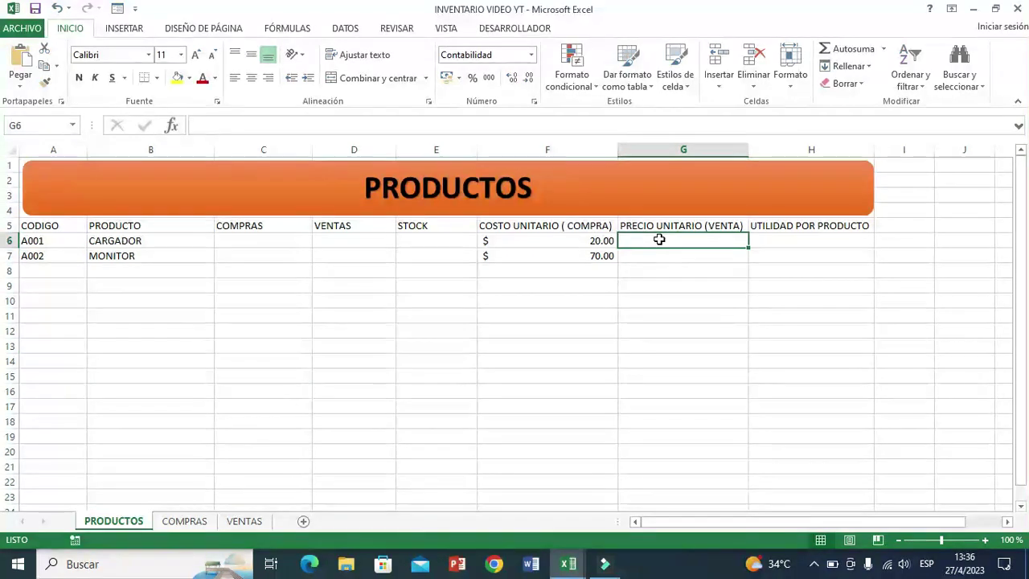
type("50")
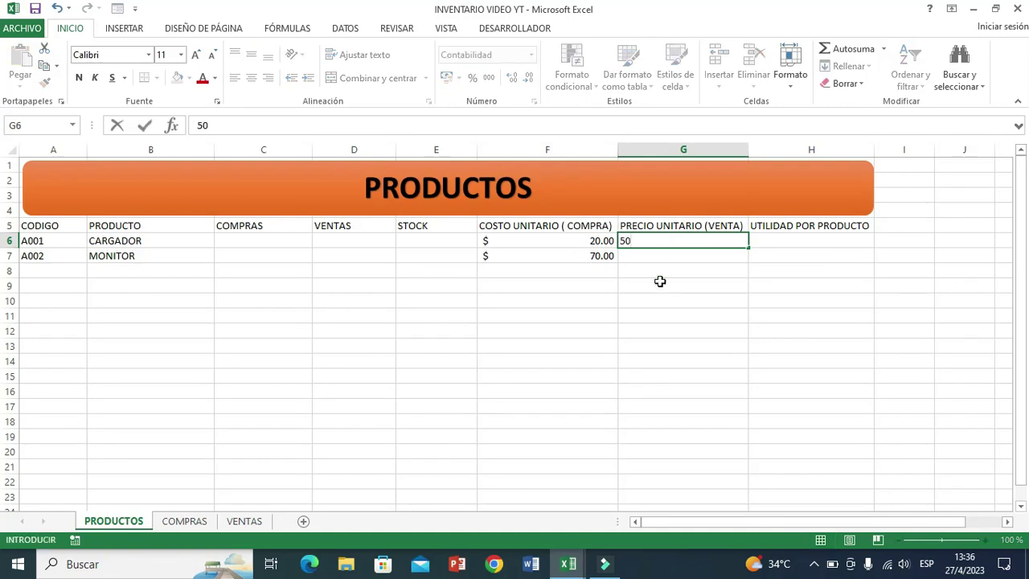
left_click(654, 299)
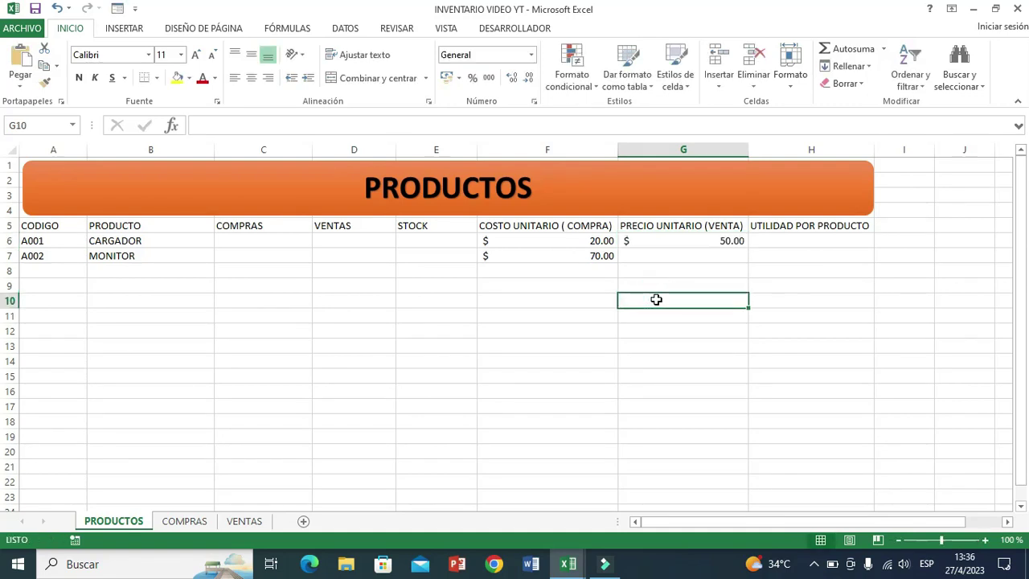
left_click(651, 255)
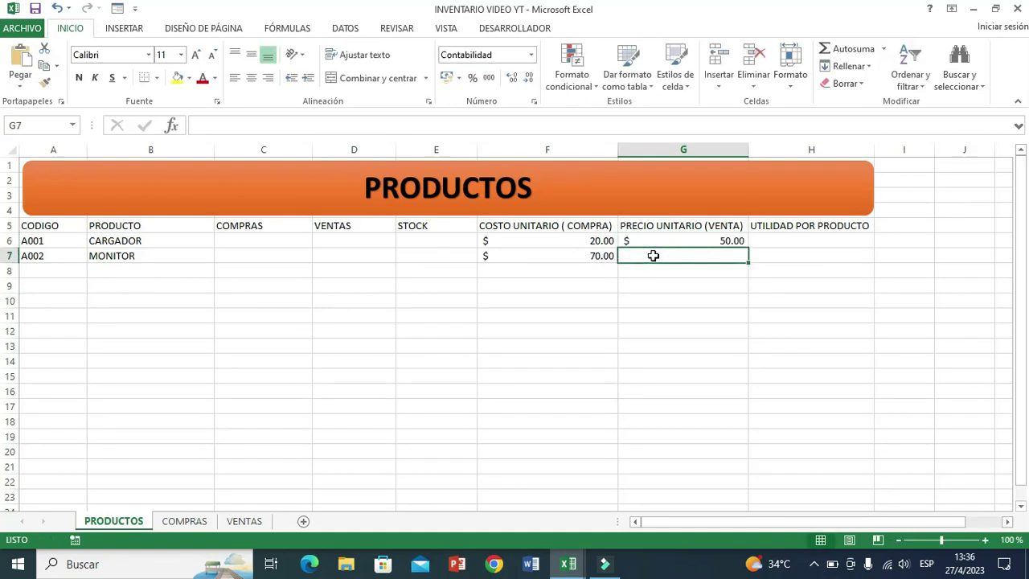
type("100")
left_click(696, 332)
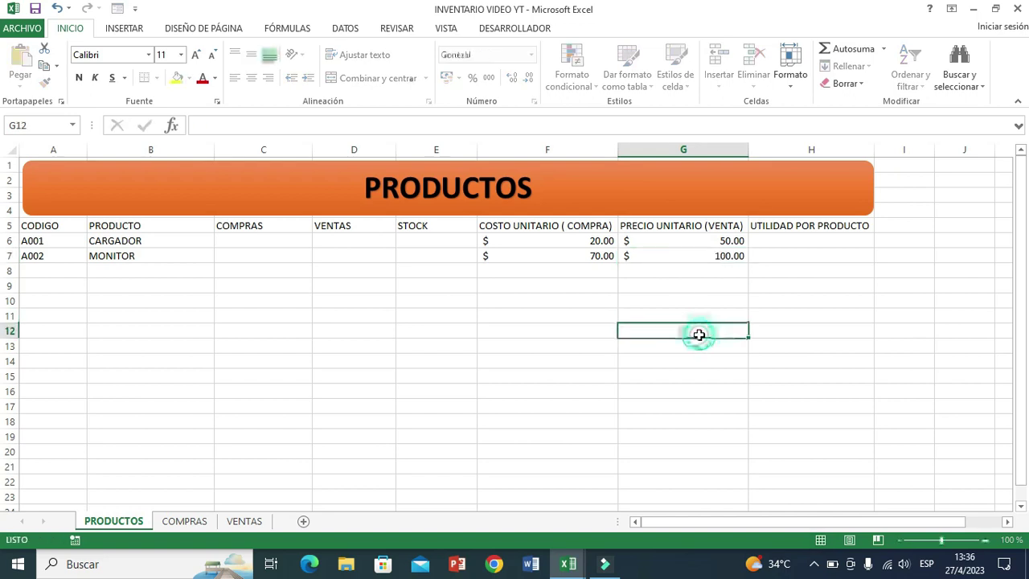
- Add the profit formula =G6-F6 in H6 and copy it down to H7
left_click(792, 243)
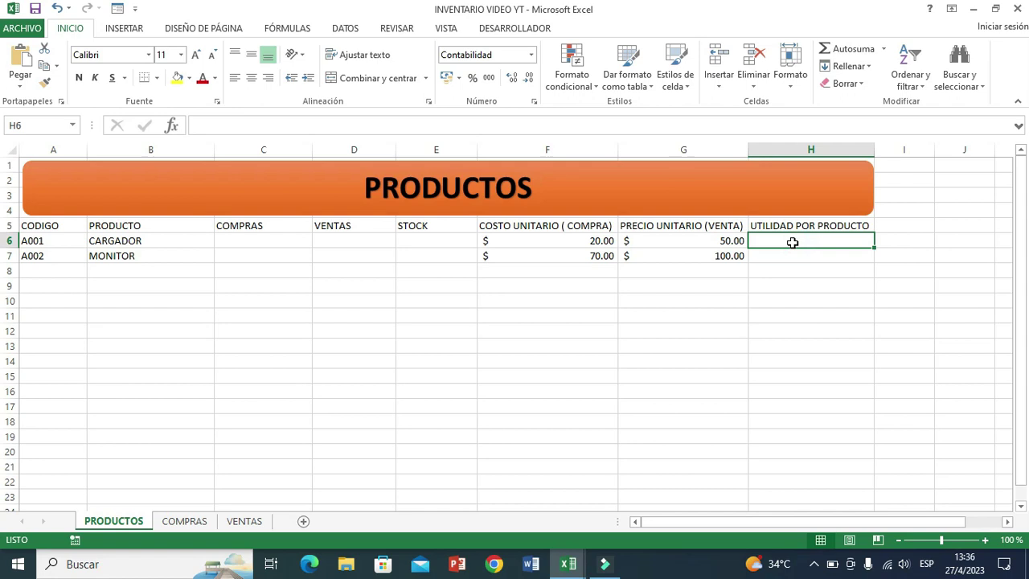
type("=")
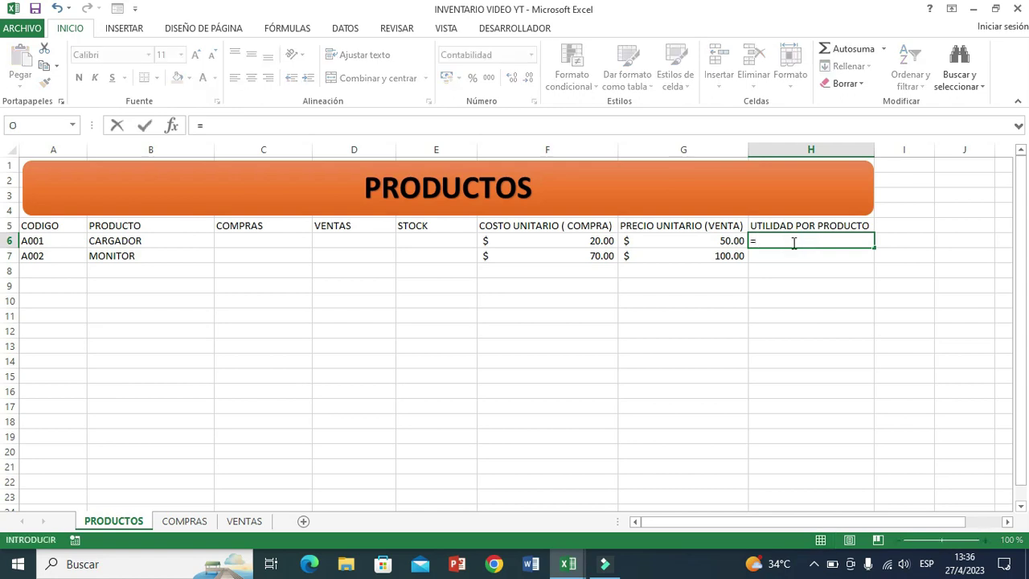
left_click(706, 239)
type("-")
left_click(588, 240)
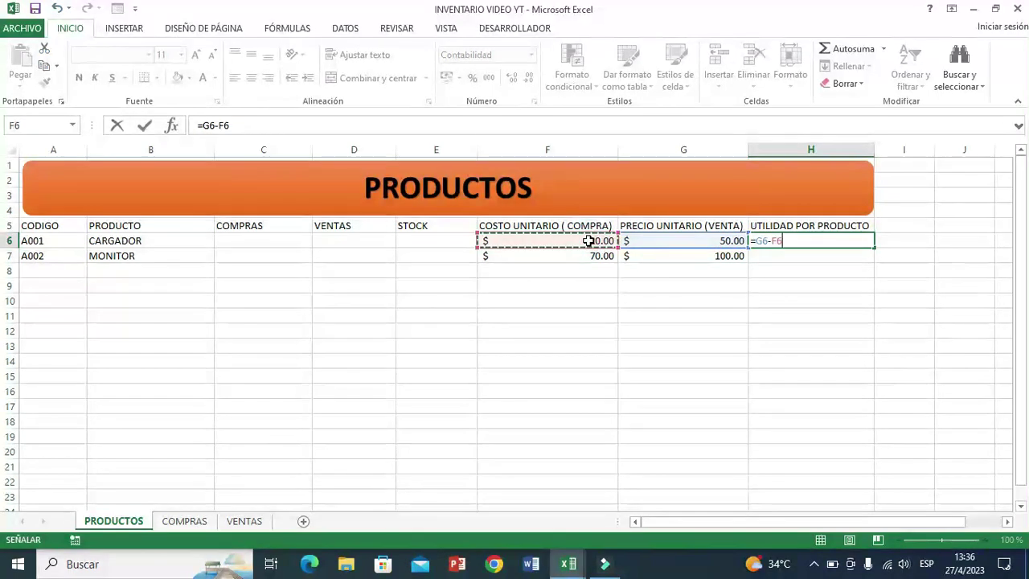
key("Return")
left_click(876, 316)
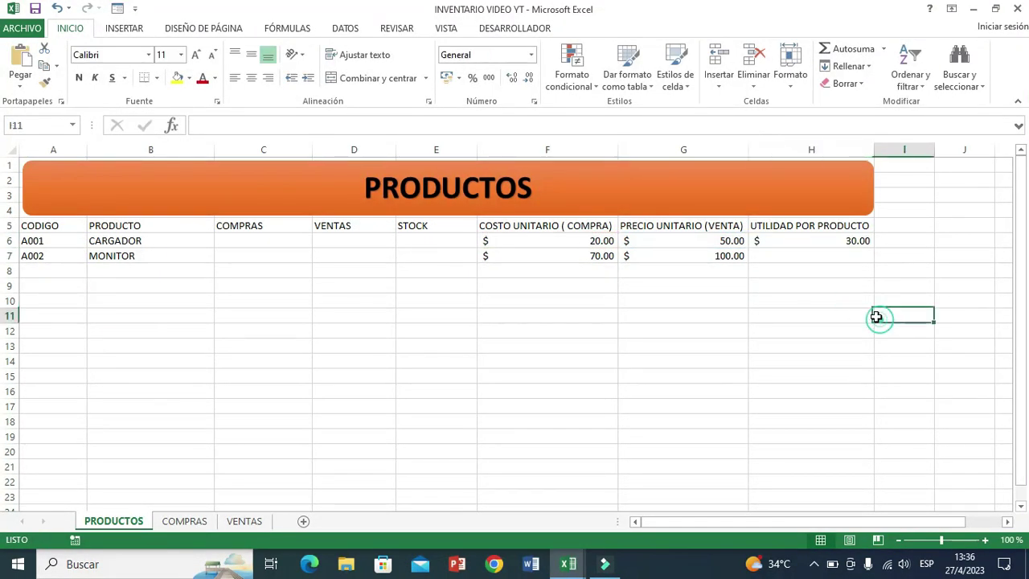
left_click(825, 242)
left_click_drag(872, 249, 875, 258)
left_click(873, 315)
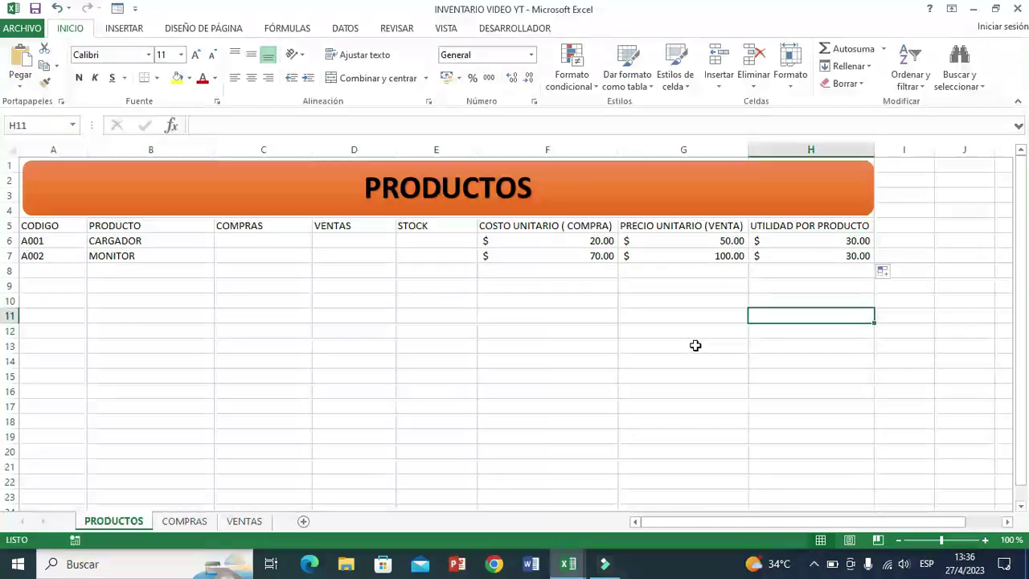
mouse_move(29, 226)
left_mouse_down()
mouse_move(824, 270)
mouse_move(841, 258)
left_mouse_up()
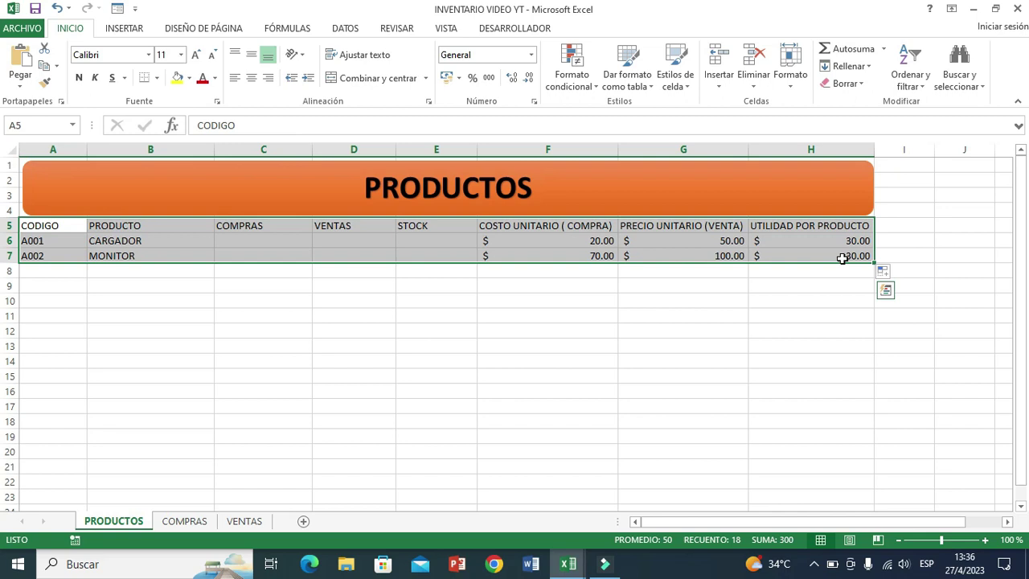
- Convert A5:H7 into a table with headers
left_click(123, 31)
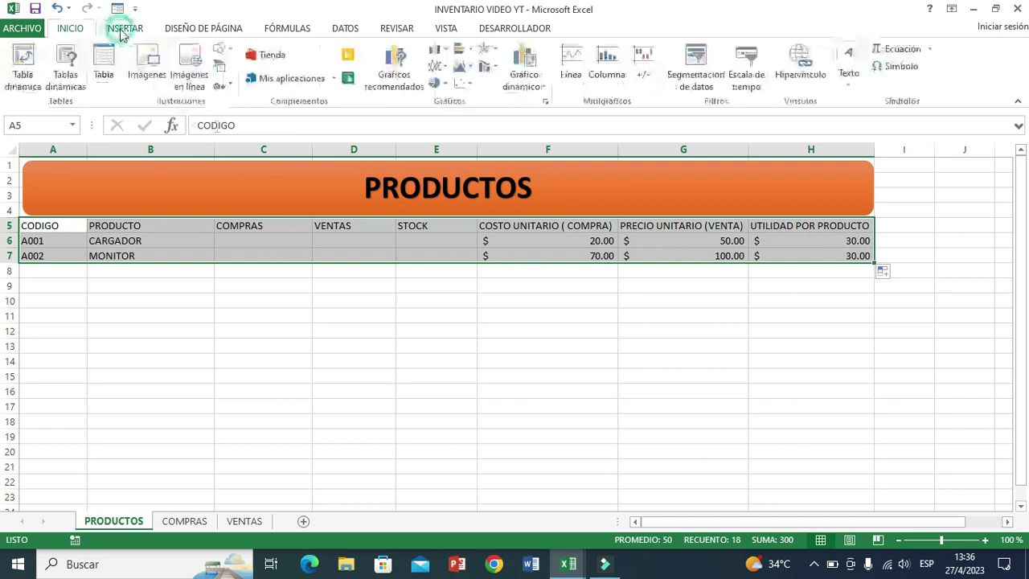
left_click(103, 64)
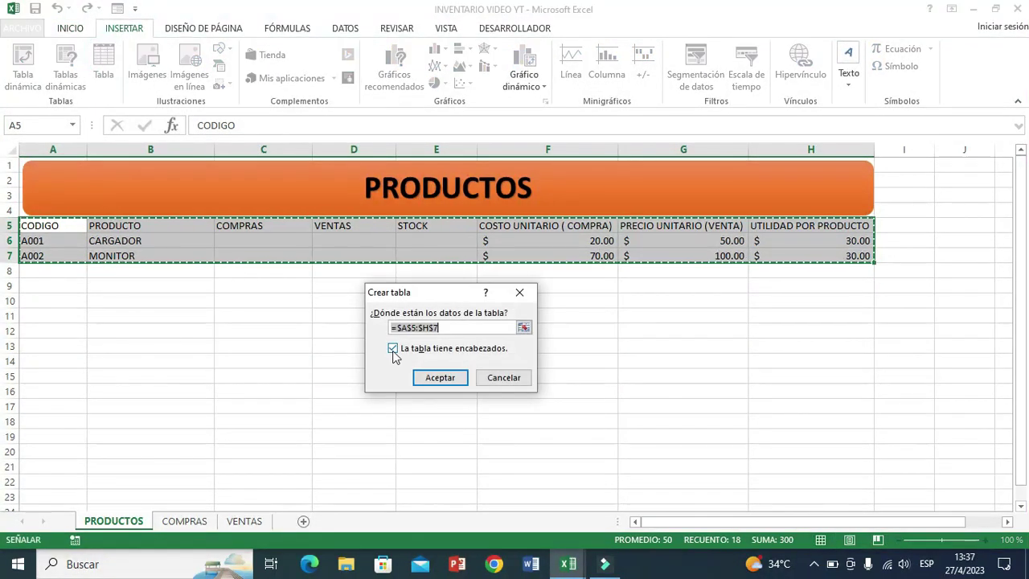
left_click(393, 352)
left_click(392, 354)
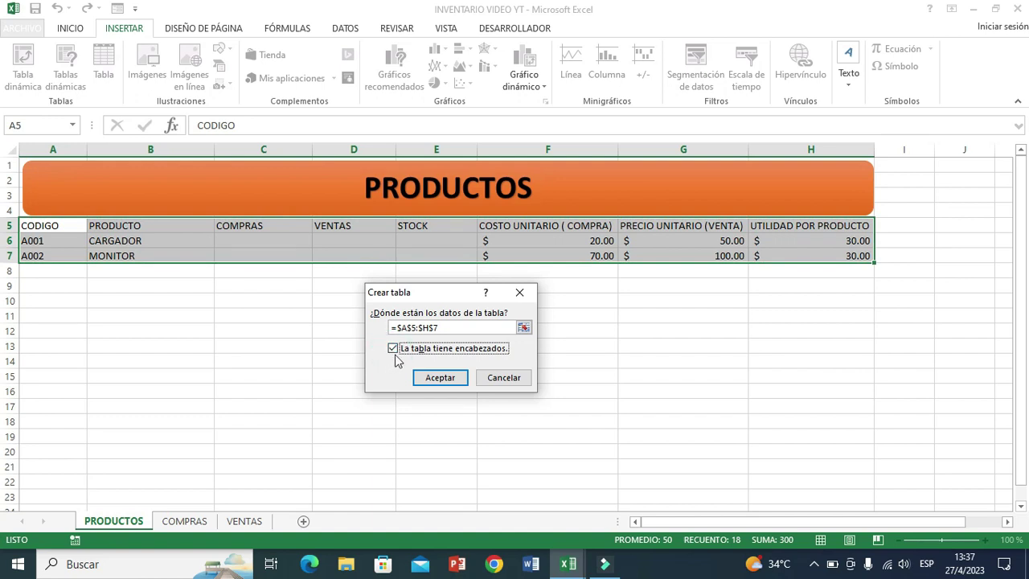
left_click(431, 378)
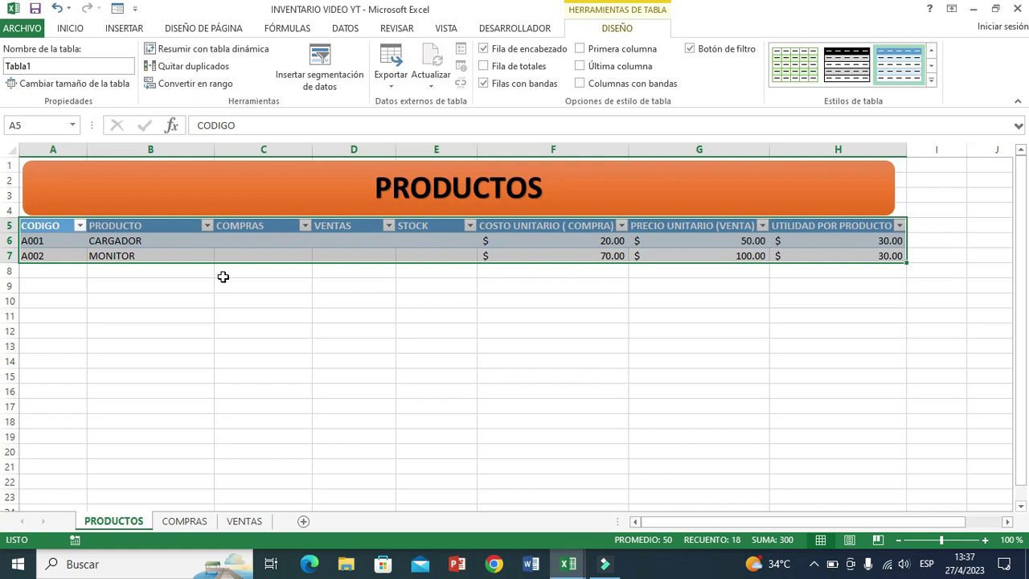
- Rename the table PRODUCTOS and apply the orange light table style
left_click(43, 68)
type("PRODUCTOS")
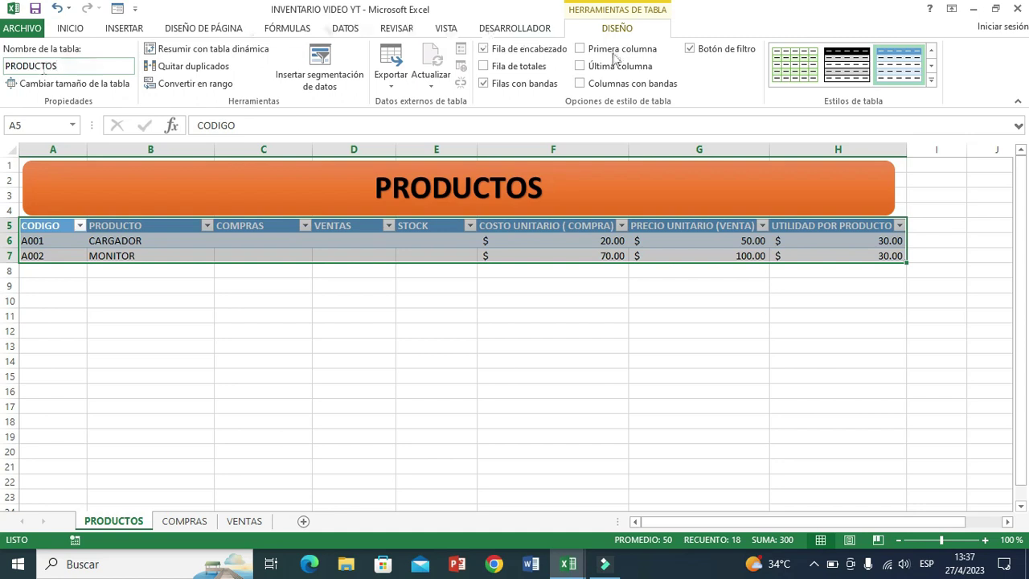
left_click(932, 81)
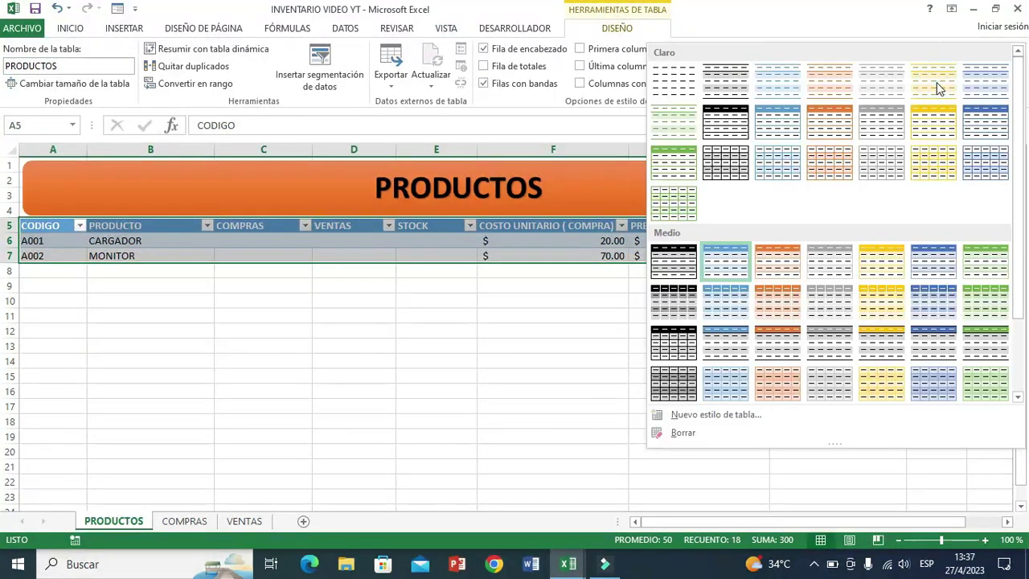
left_click(830, 129)
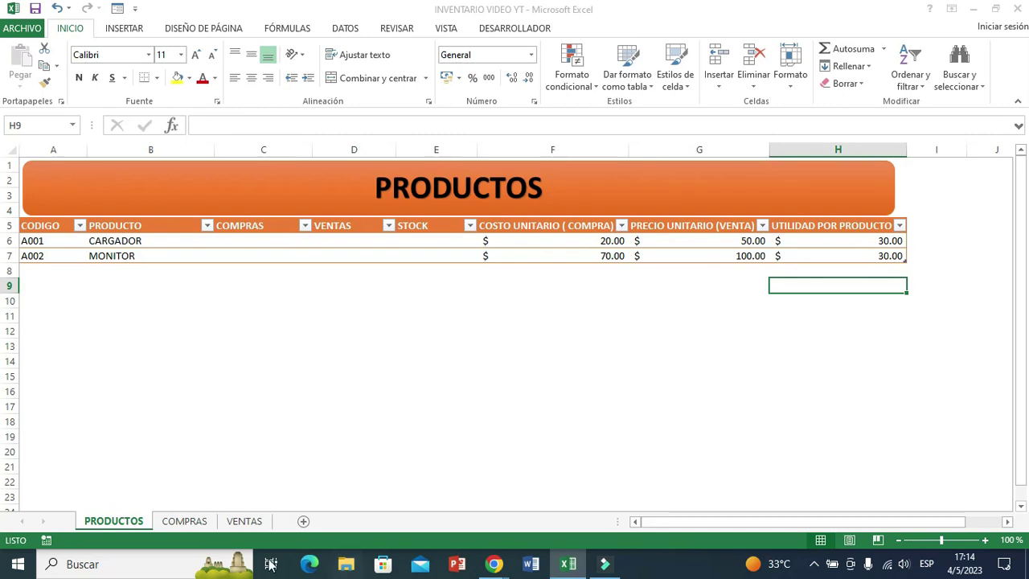
- On COMPRAS, enter codes A001 and A002 in A6:A7
left_click(184, 522)
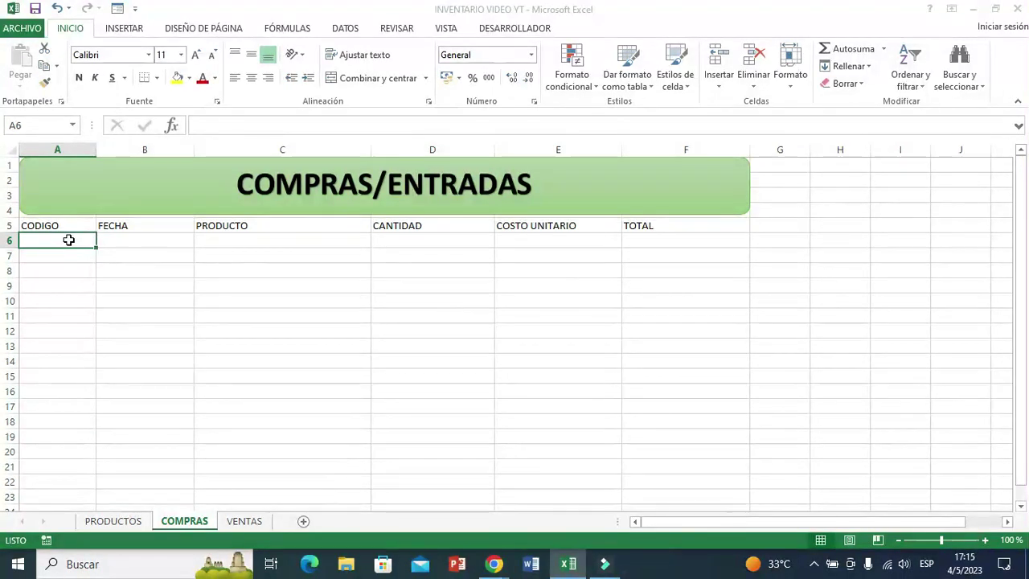
type("A001")
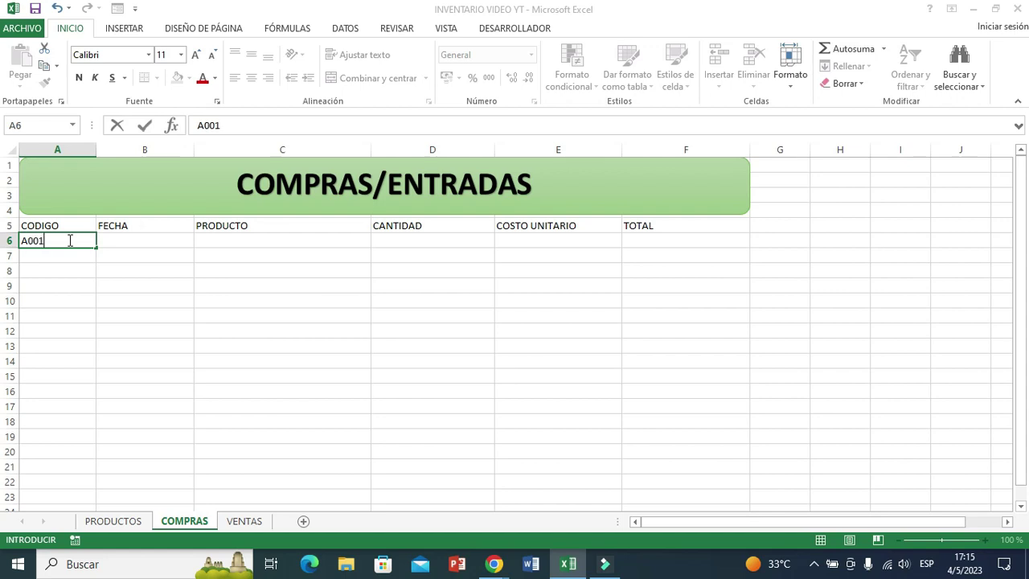
left_click(67, 257)
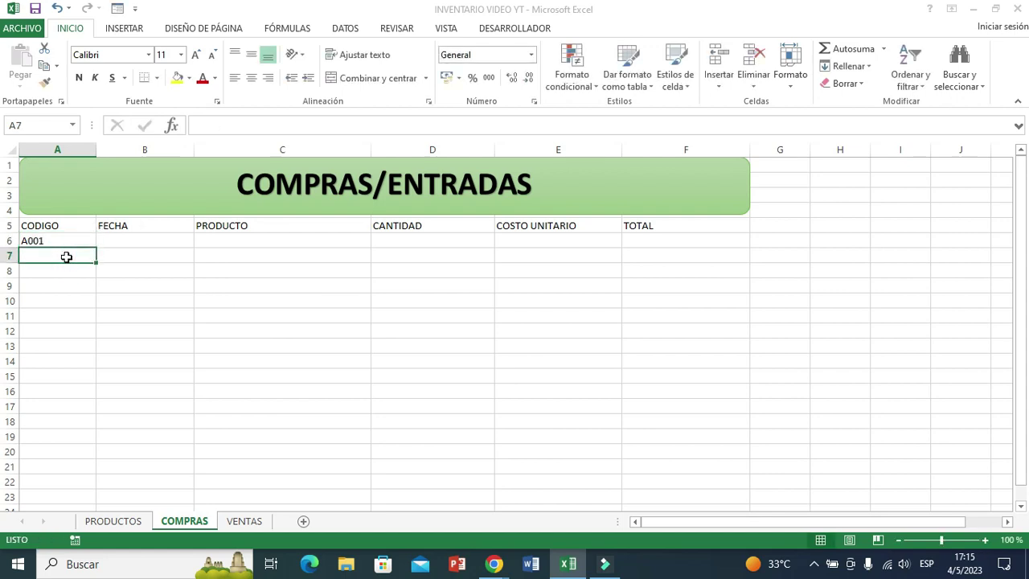
type("A002")
left_click(120, 272)
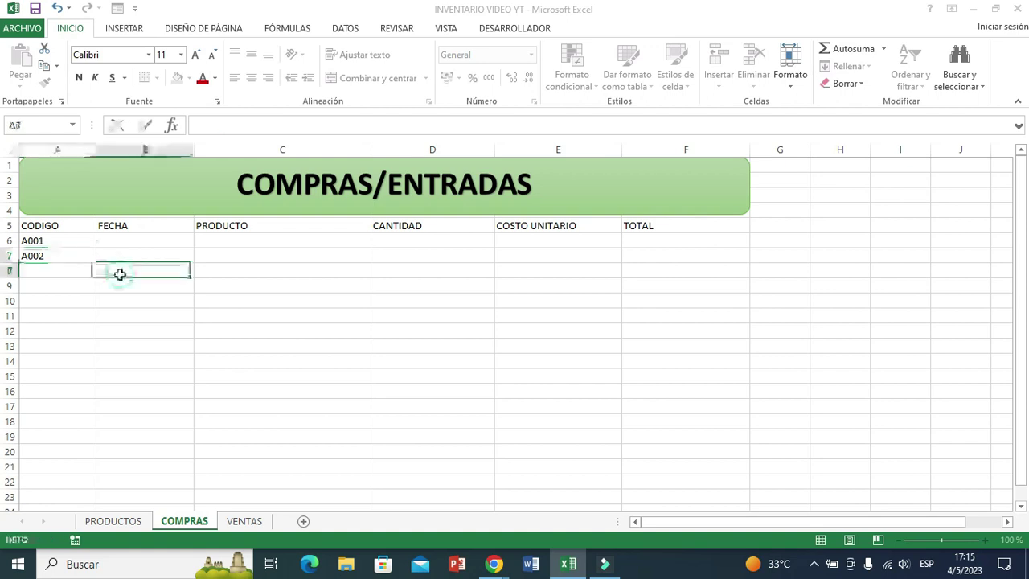
- Enter date 1/1/2023 in B6 and fill 2/1/2023 into B7
left_click(127, 239)
type("1")
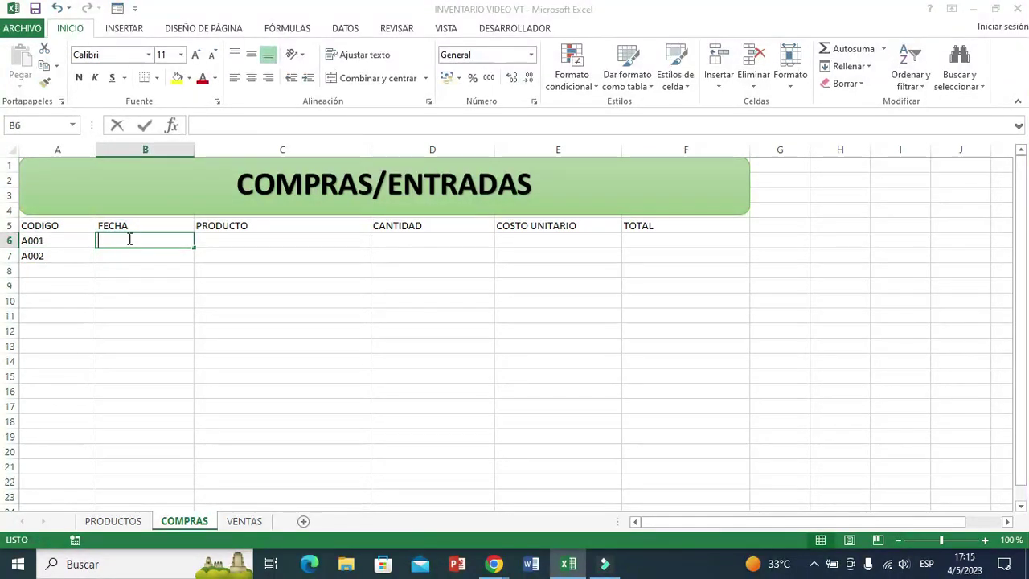
type("-2023")
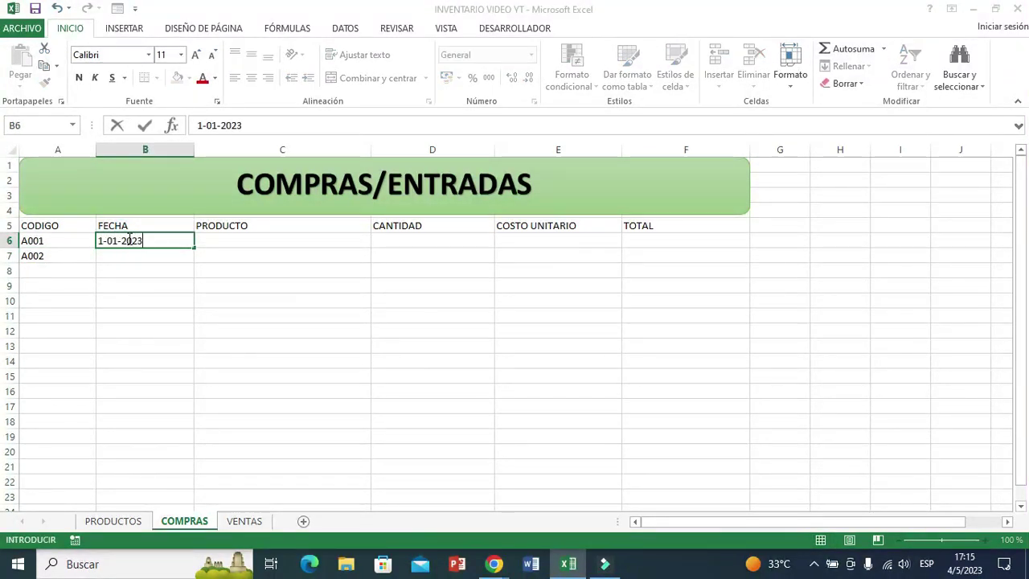
left_click(127, 256)
left_click(149, 241)
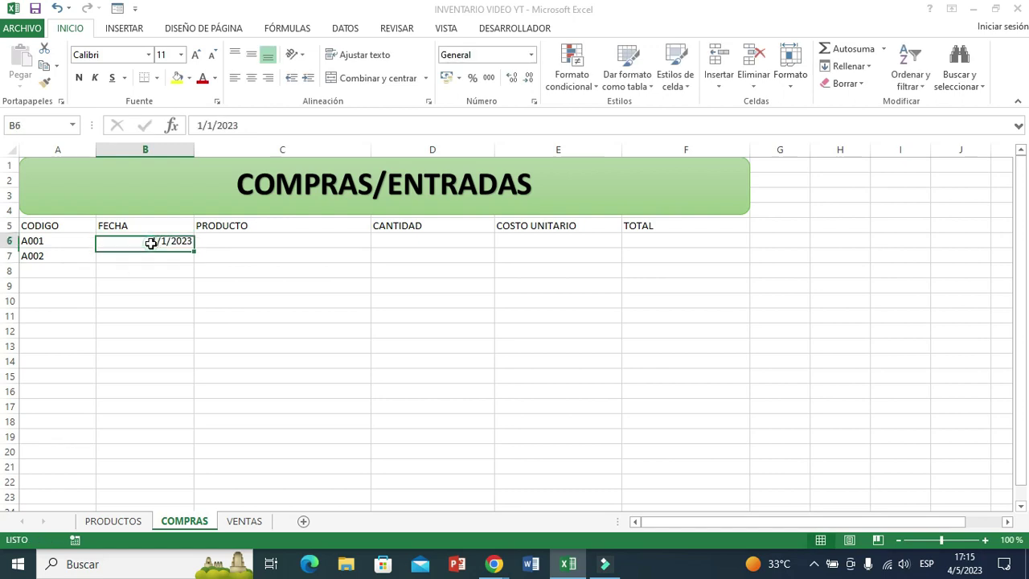
left_click_drag(191, 247, 193, 263)
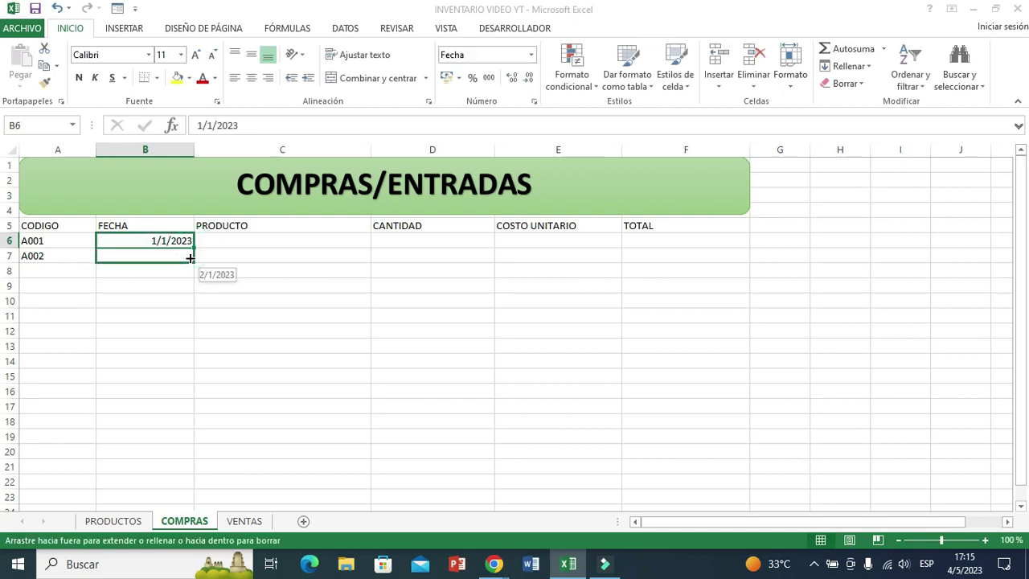
left_click(208, 317)
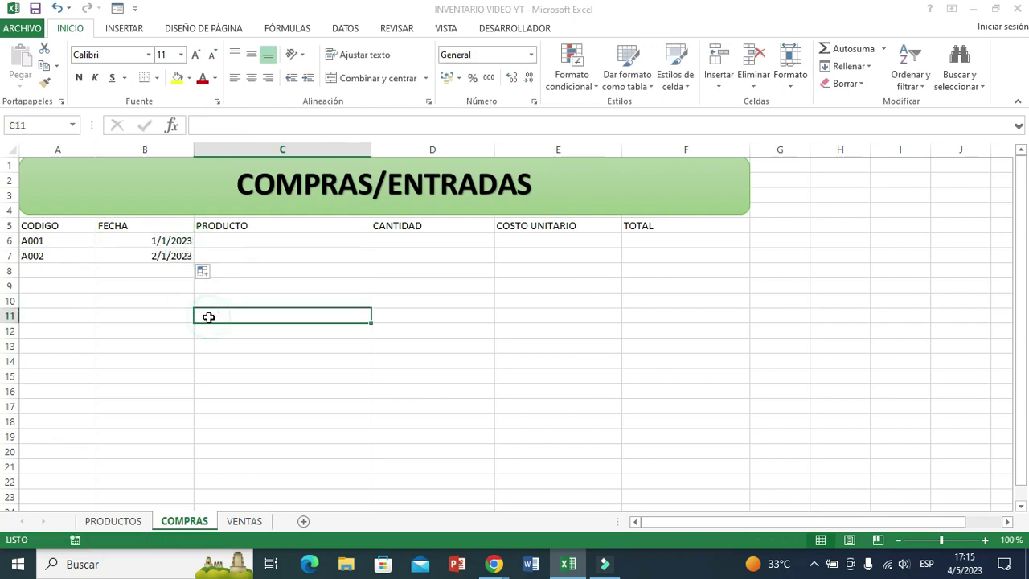
left_click(257, 240)
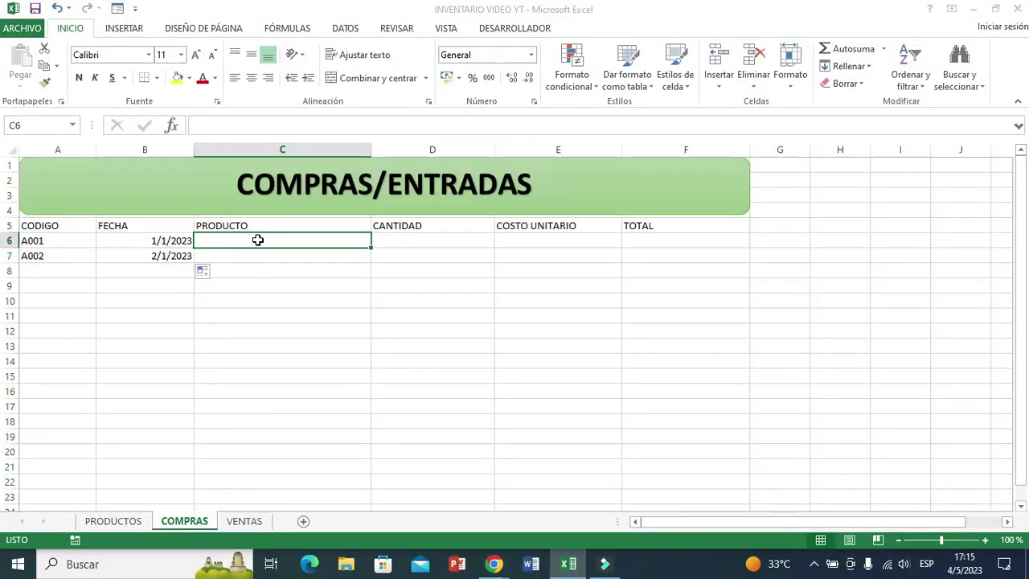
left_click(34, 242)
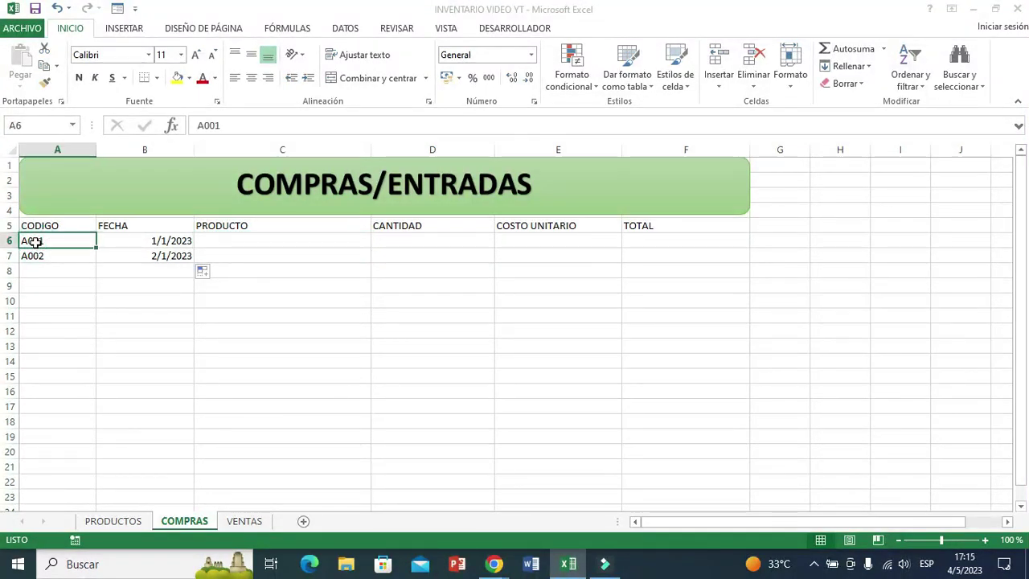
left_click(231, 242)
- Enter =SI.ERROR(BUSCARV(A6;PRODUCTOS;2;FALSO);"NO EXISTE") in C6
type("=")
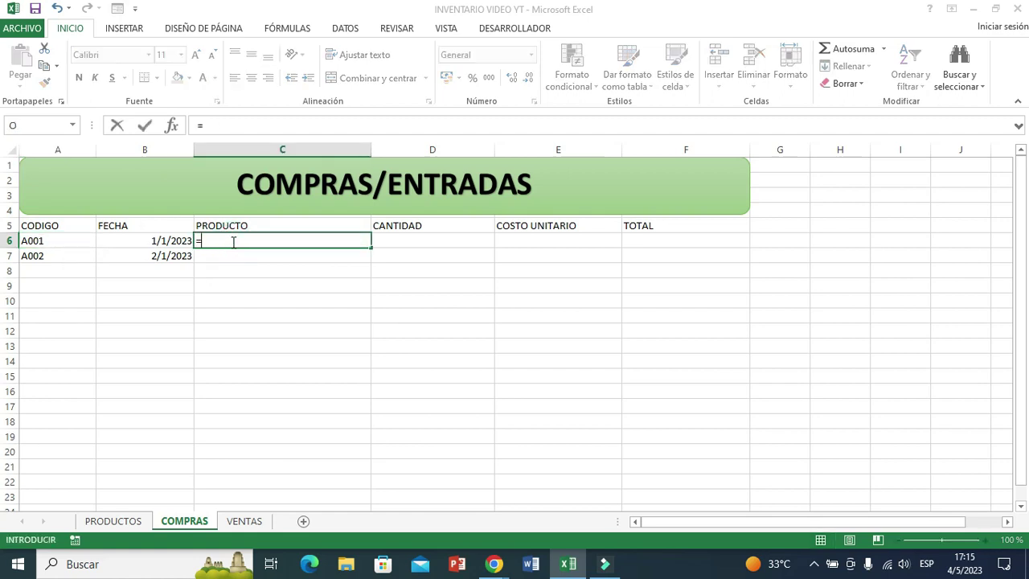
type("SI")
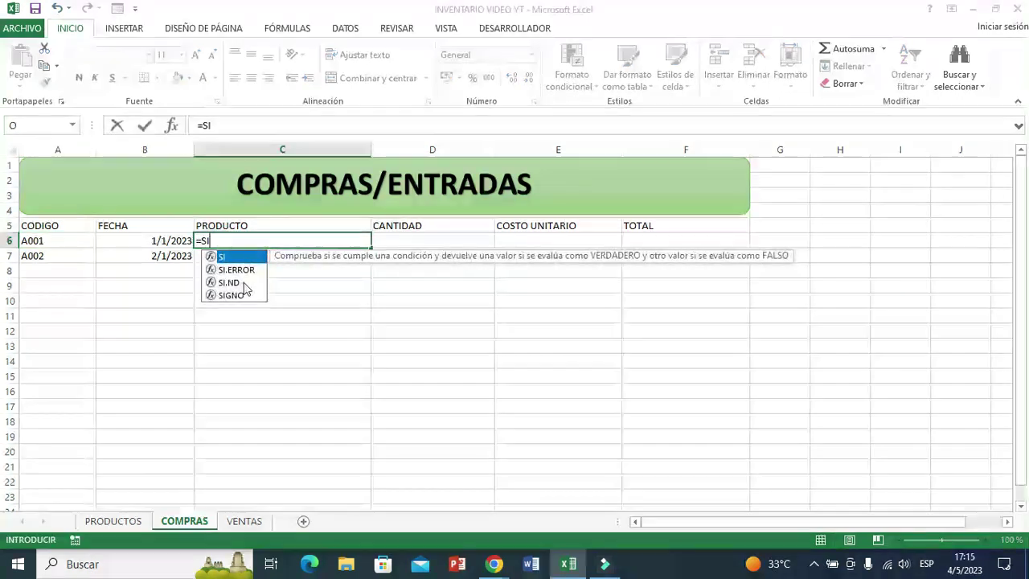
double_click(242, 269)
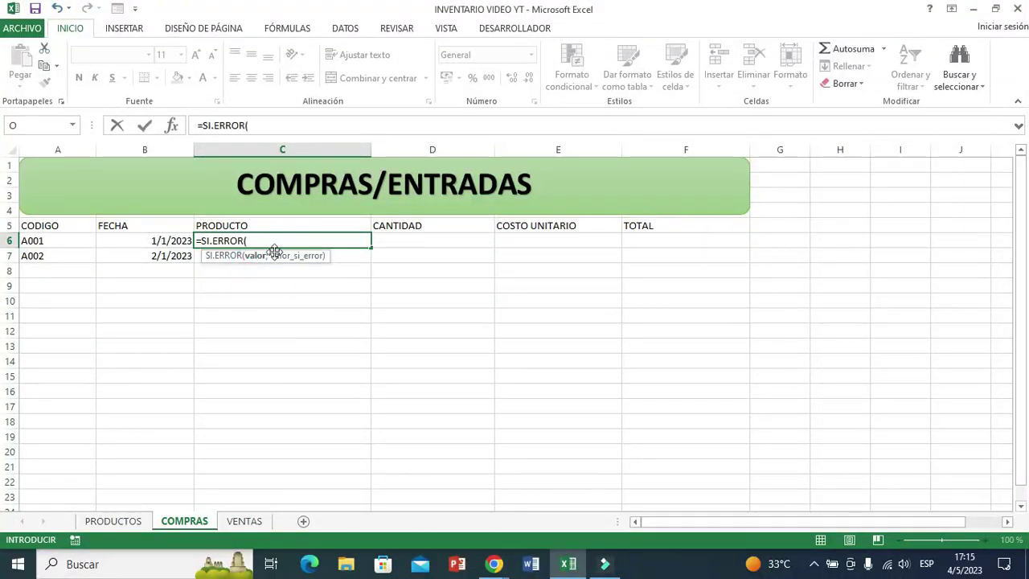
type("BUSCAR")
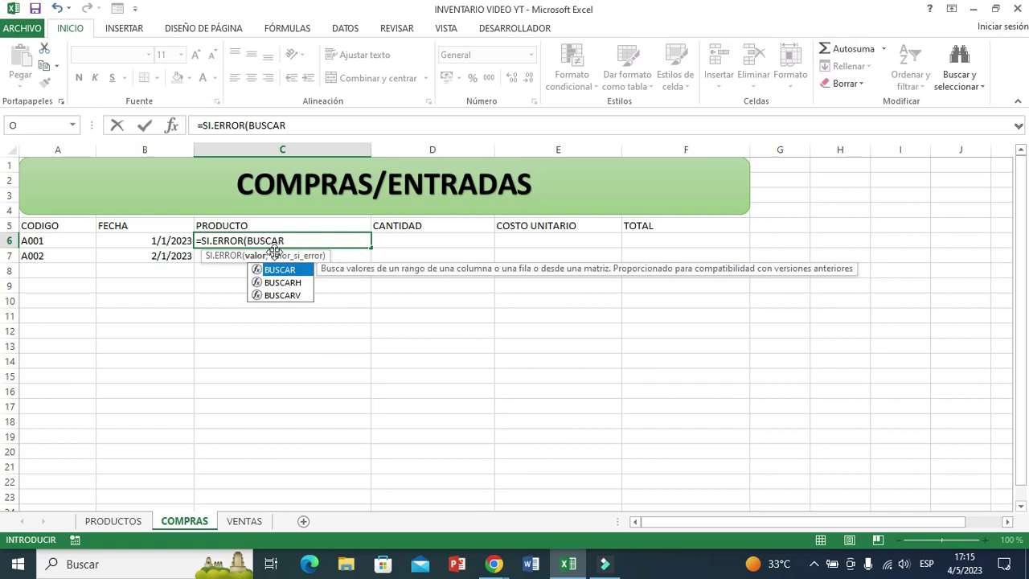
double_click(291, 296)
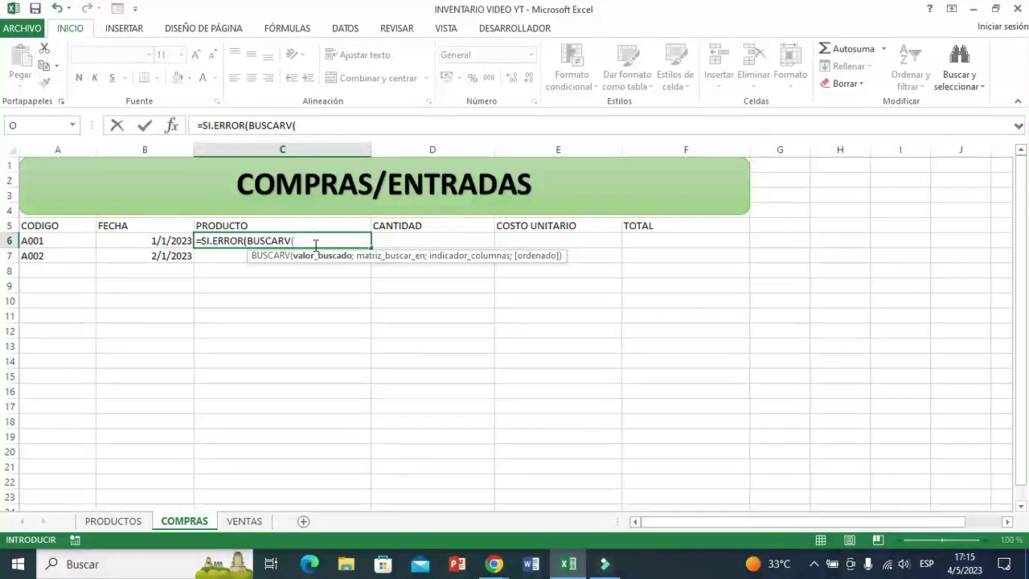
left_click(48, 239)
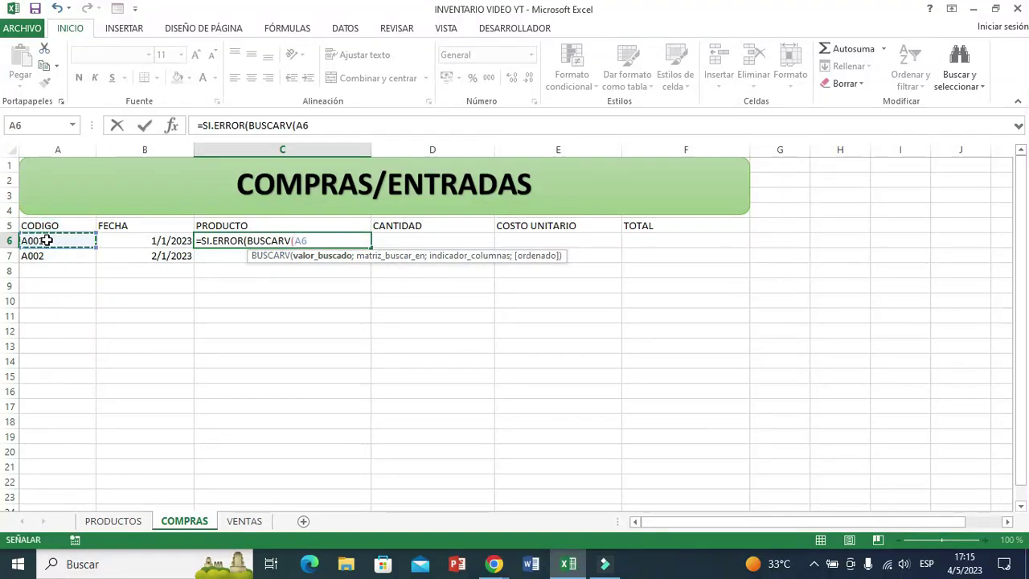
type(";")
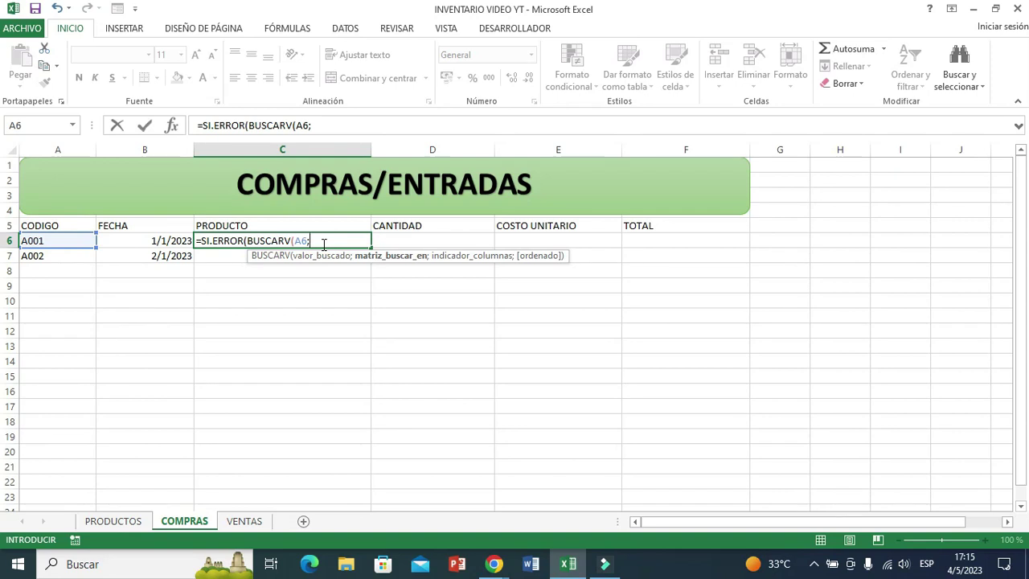
type("PRODU")
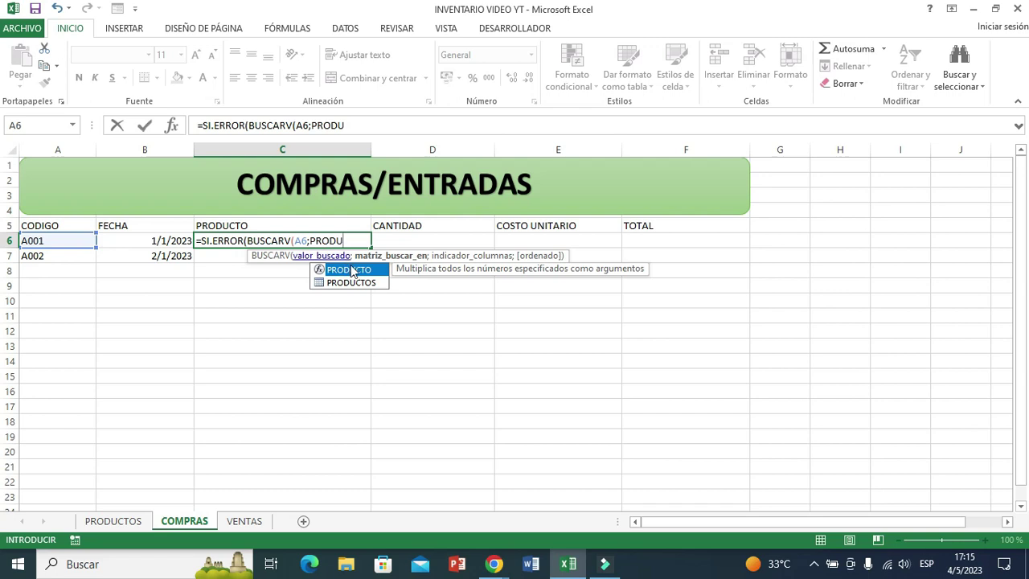
double_click(349, 284)
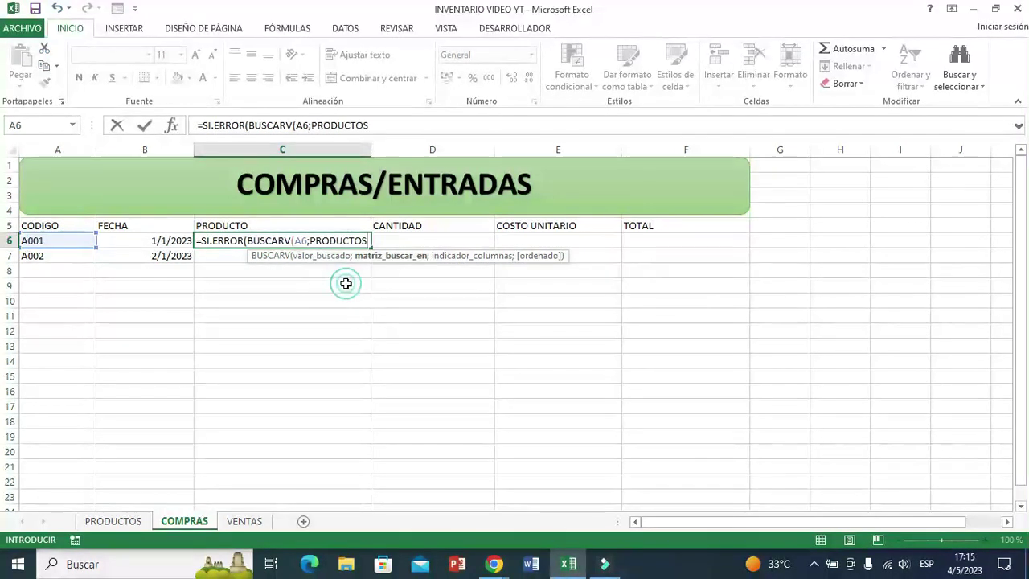
type(";")
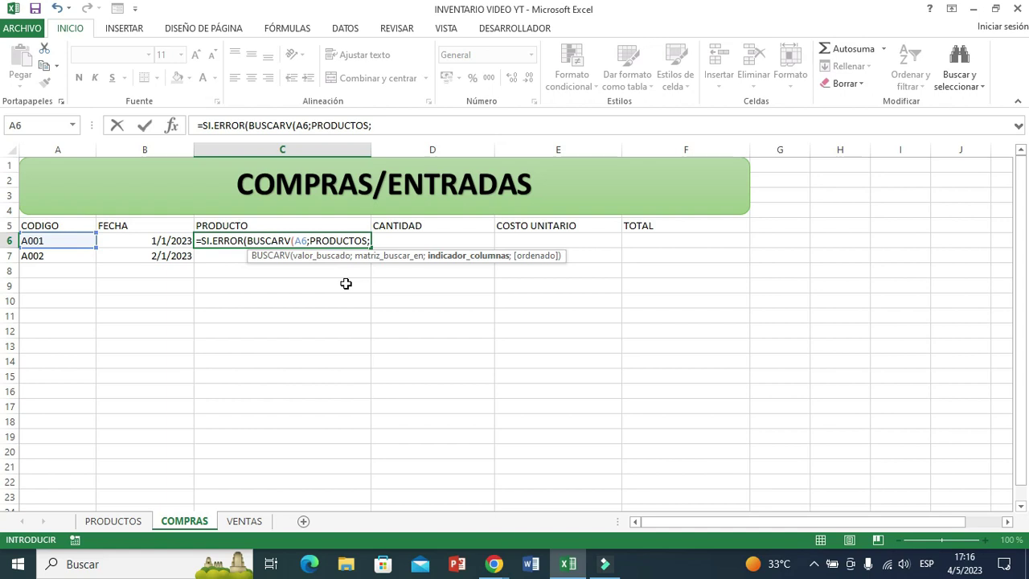
type("2")
type(";")
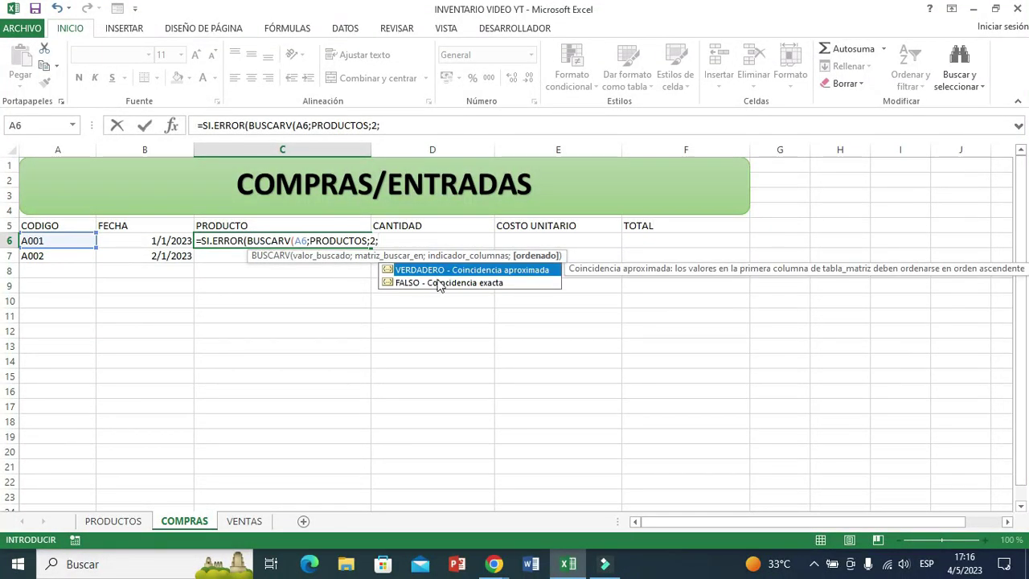
left_click(433, 285)
double_click(431, 283)
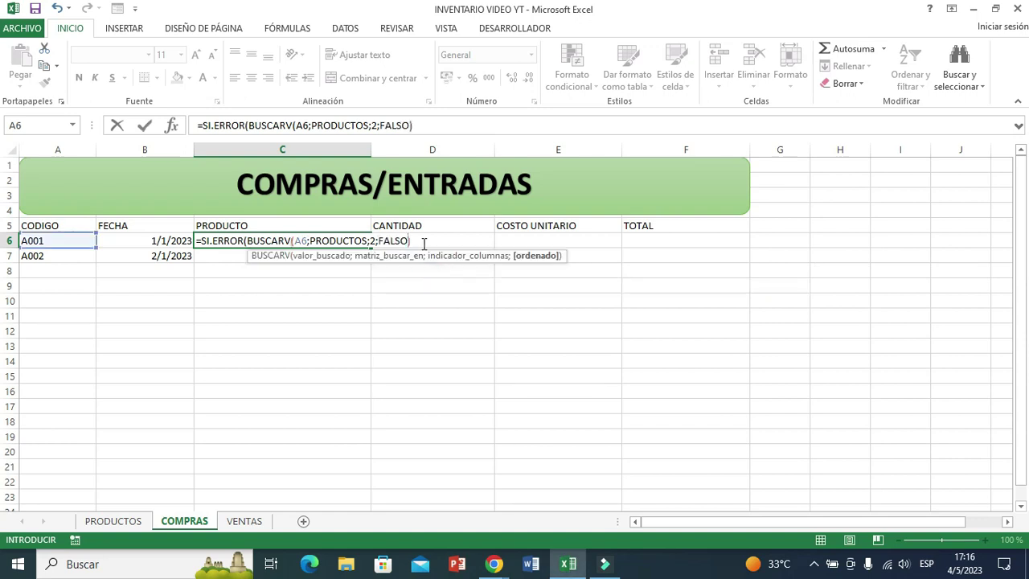
type(";\"")
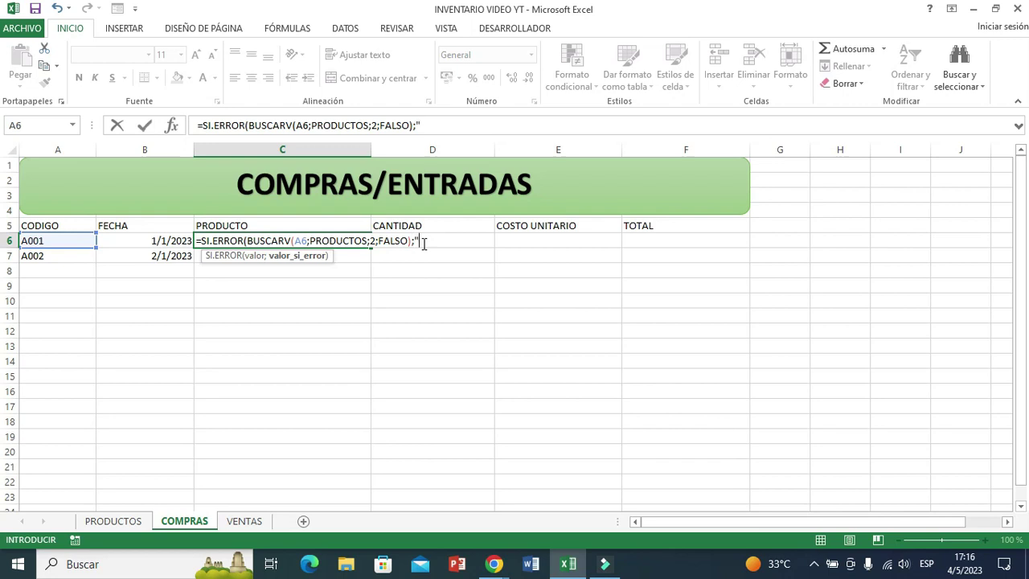
type("NO EXISTE")
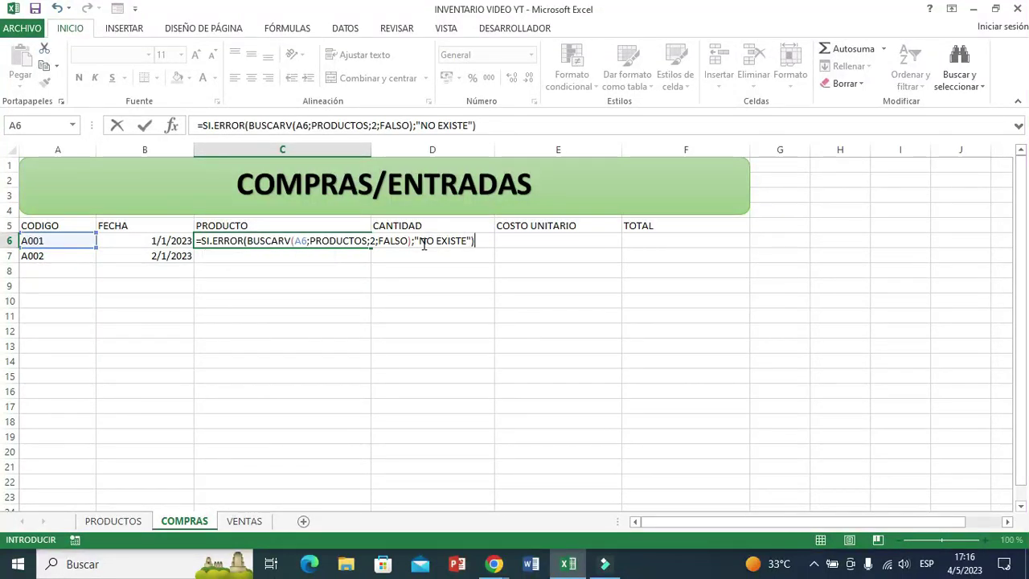
key("Return")
- Copy the C6 lookup formula down to C7
left_click(320, 236)
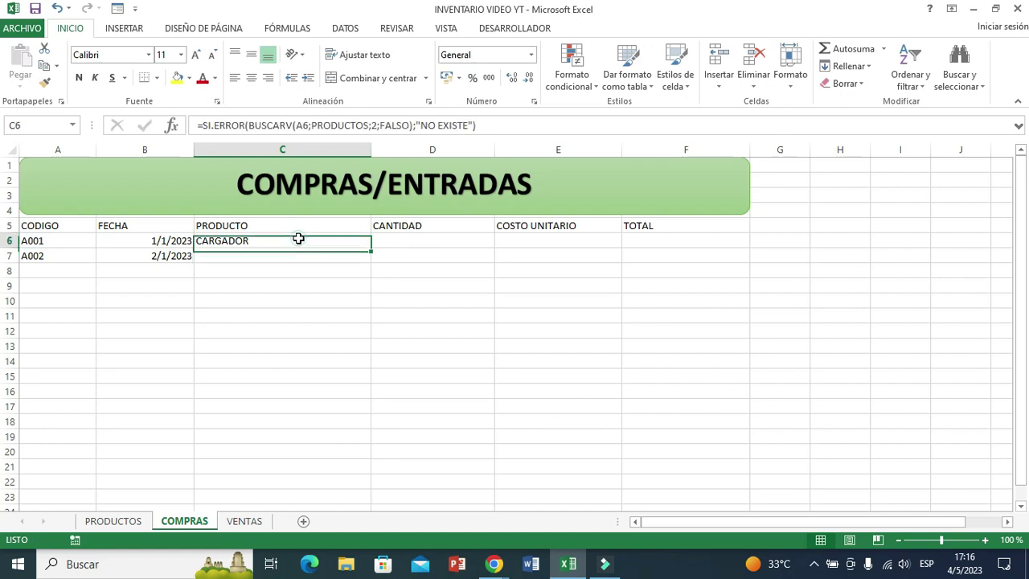
left_click_drag(371, 249, 370, 260)
left_click(269, 329)
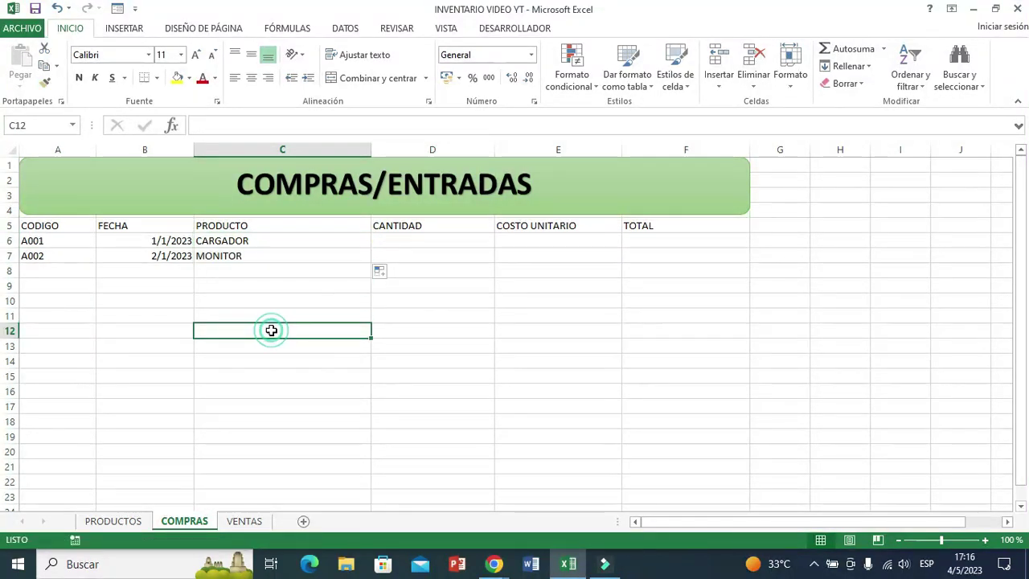
left_click(50, 242)
left_click(229, 241)
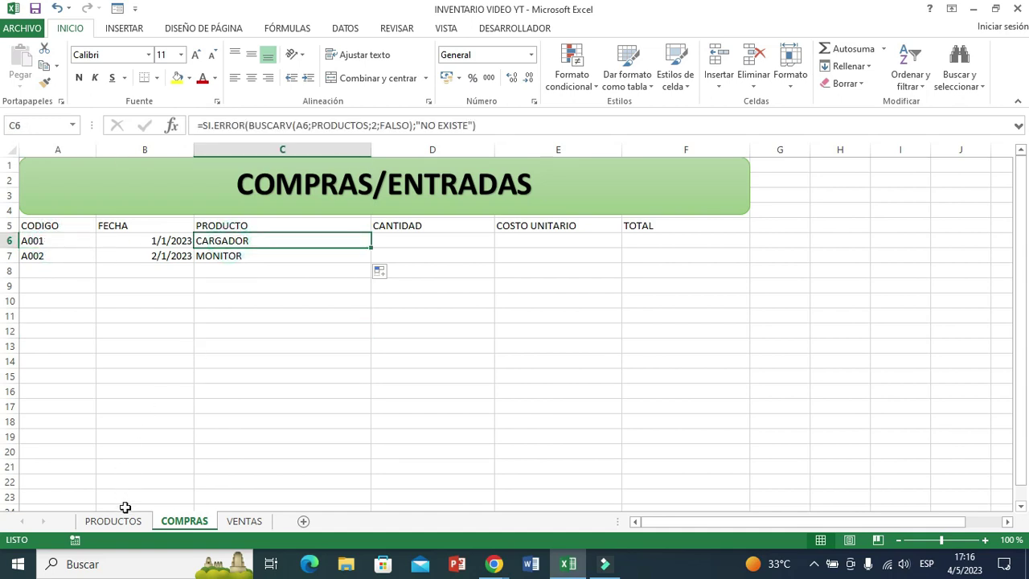
- Verify A001 CARGADOR and A002 MONITOR against the PRODUCTOS sheet, then return to COMPRAS
left_click(122, 519)
left_click(47, 241)
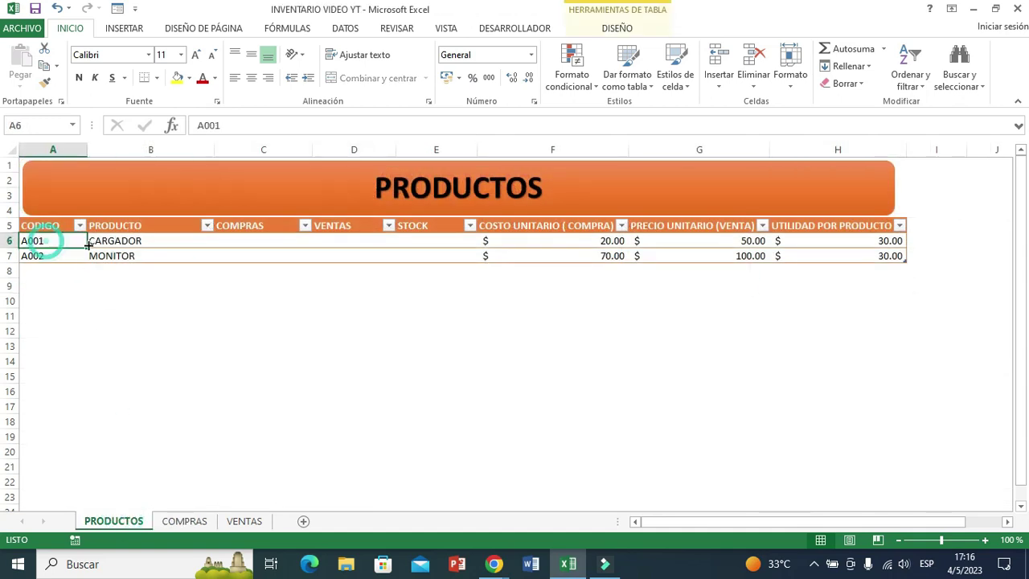
left_click(102, 241)
left_click(42, 258)
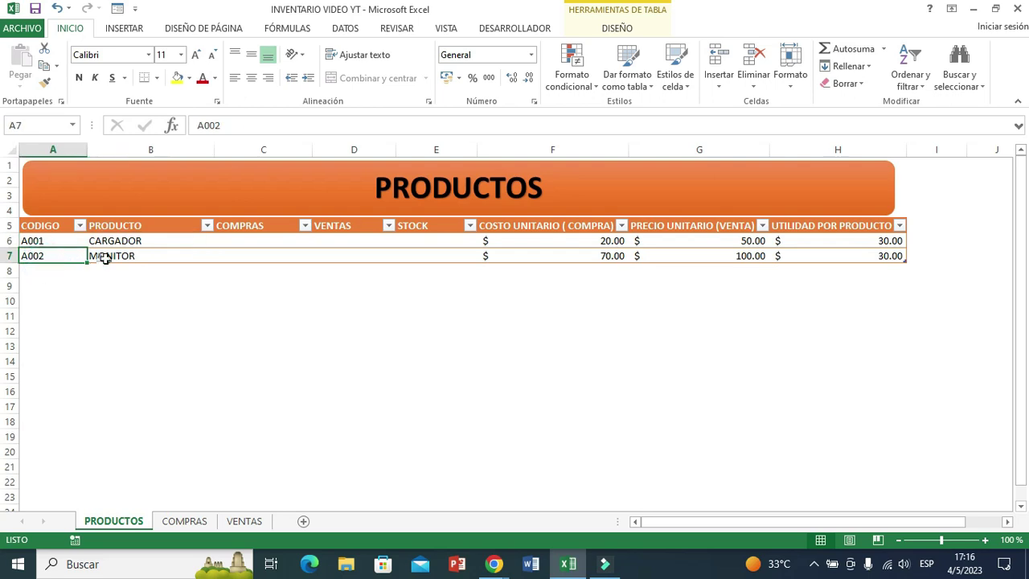
left_click(104, 257)
left_click(184, 521)
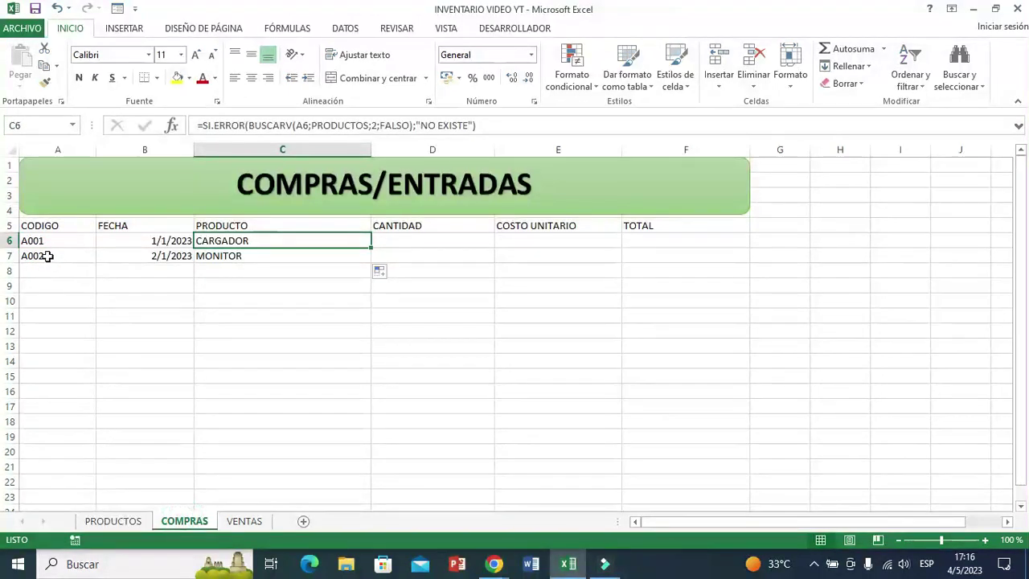
left_click(48, 259)
left_click(218, 256)
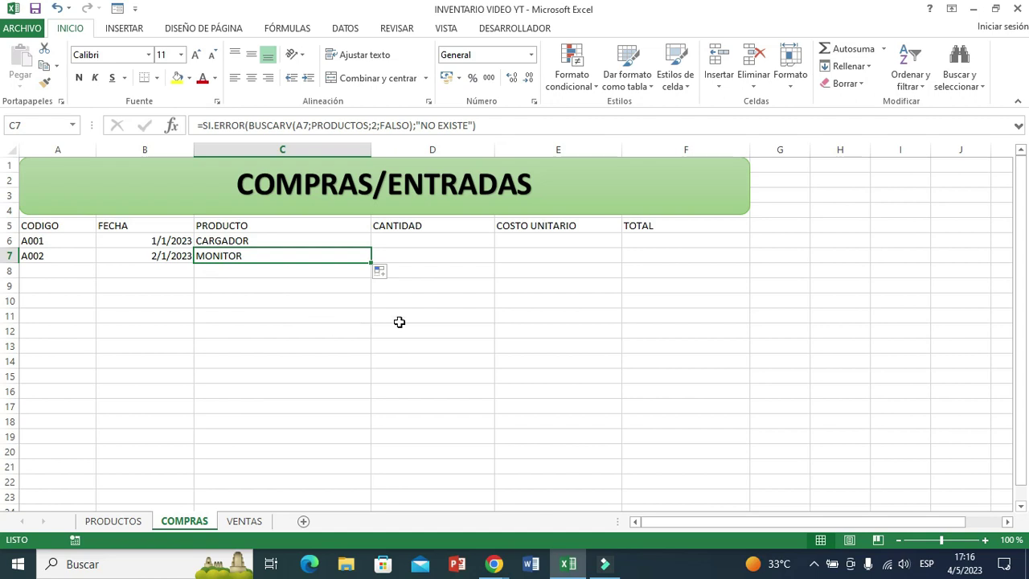
left_click(409, 240)
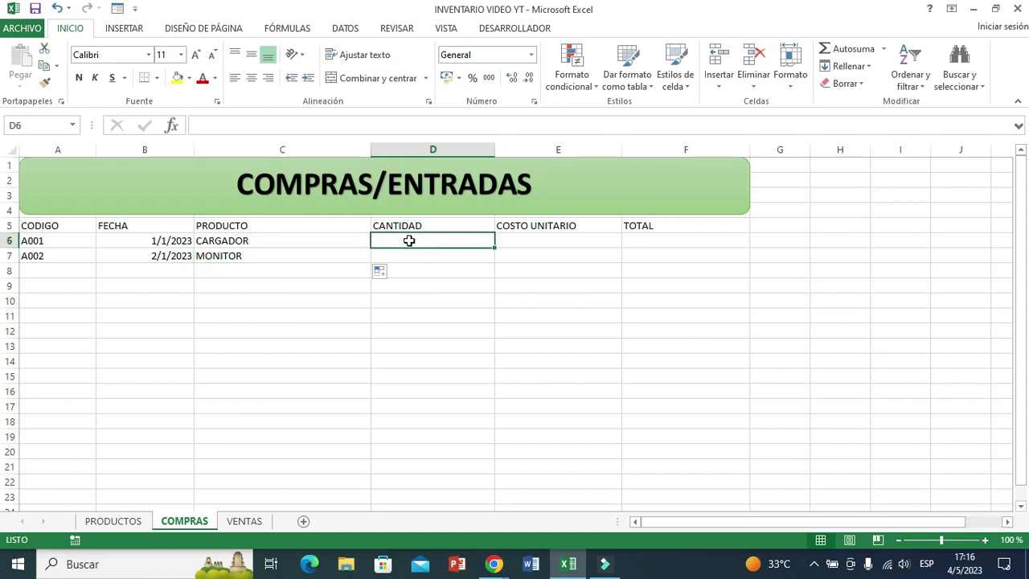
- Enter purchase quantity 10 for CARGADOR in D6 and 20 for MONITOR in D7
type("10")
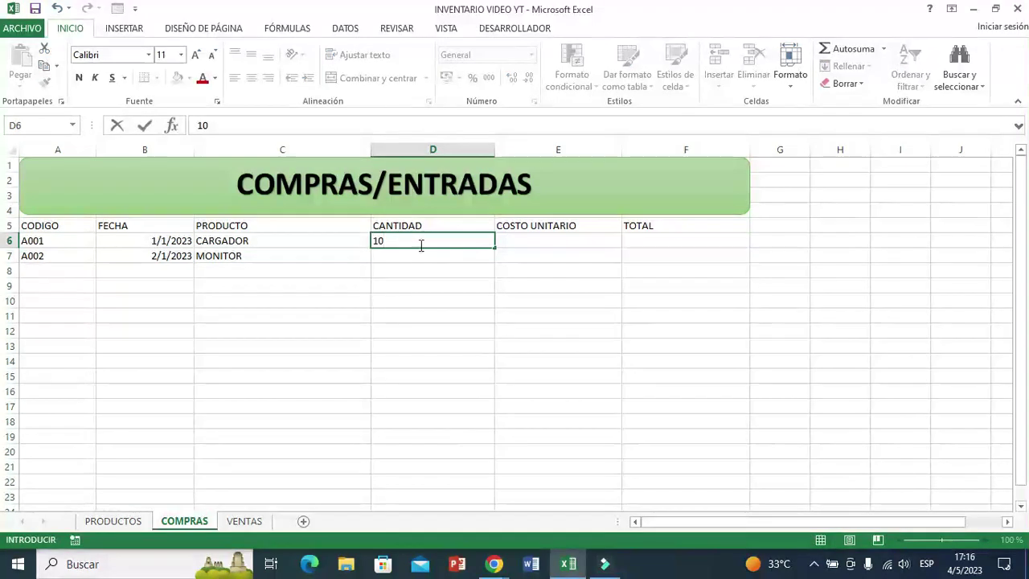
left_click(391, 256)
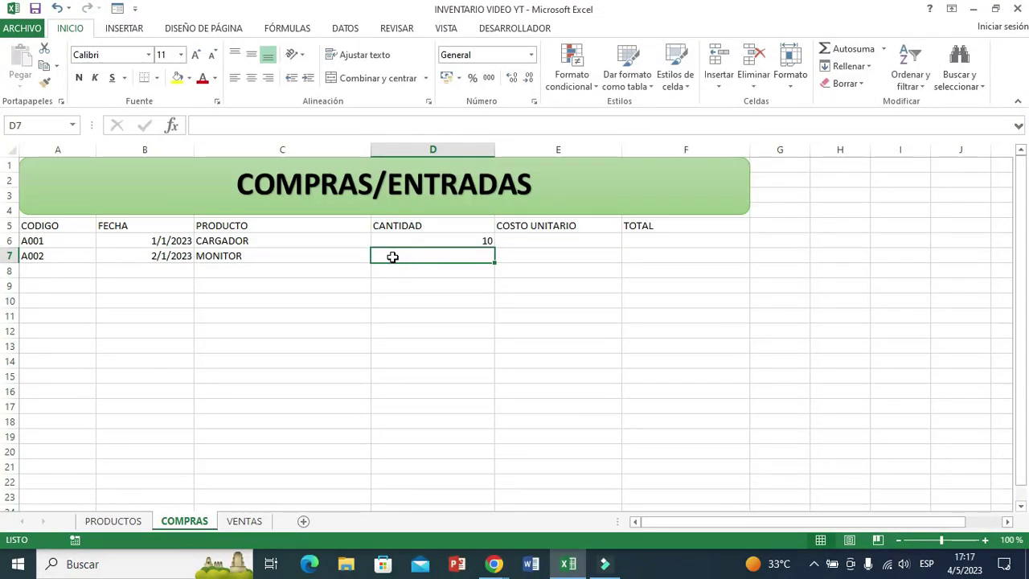
type("20")
key("Return")
- Inspect CARGADOR's unit cost cell E6 alongside its product code A001
left_click(514, 303)
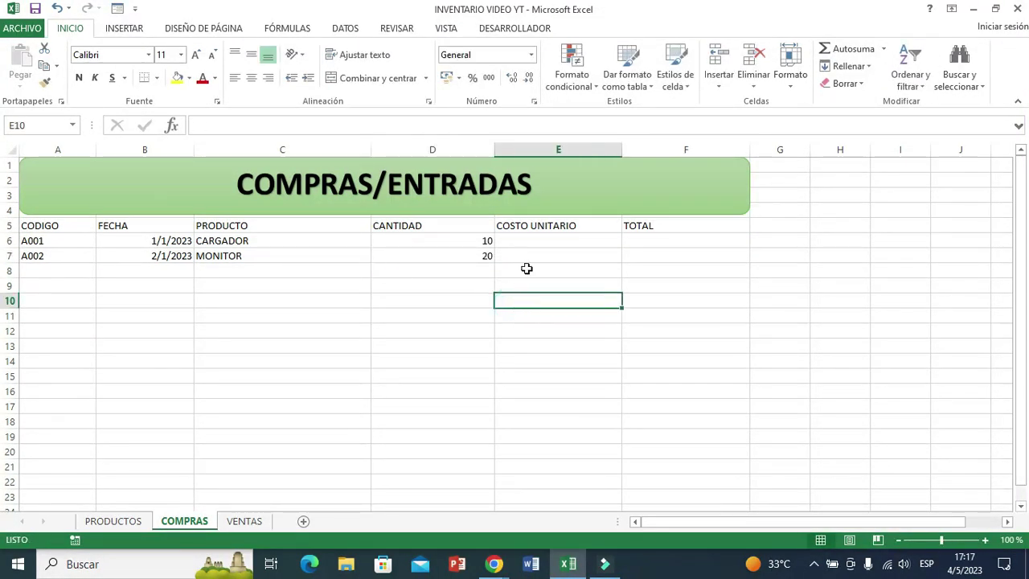
left_click(529, 239)
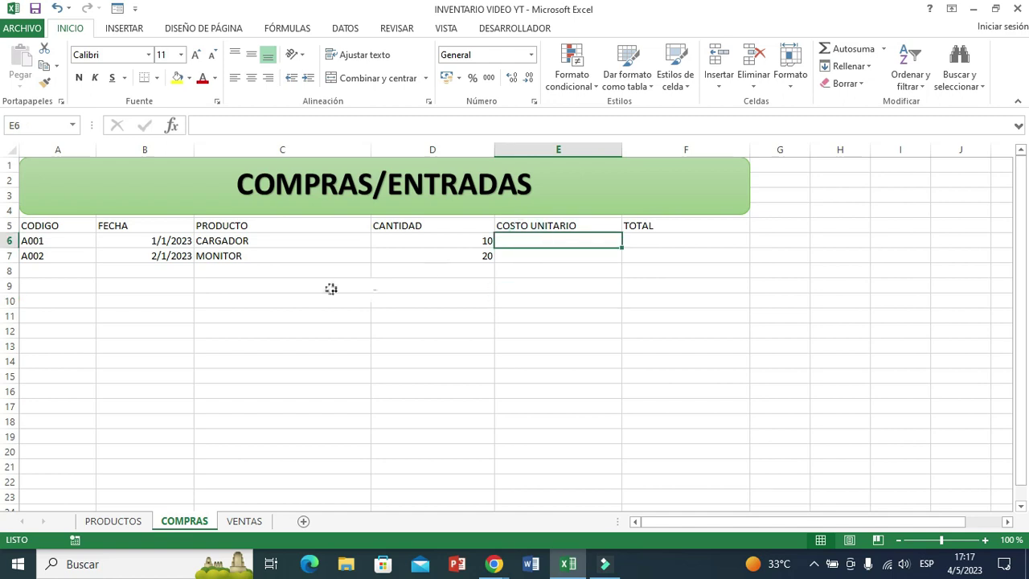
left_click(42, 245)
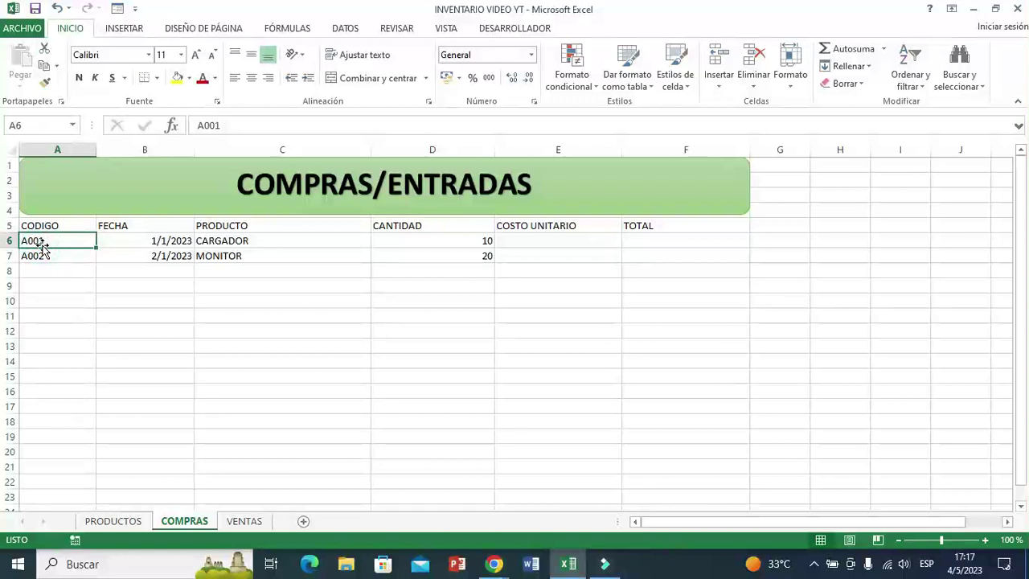
left_click(542, 238)
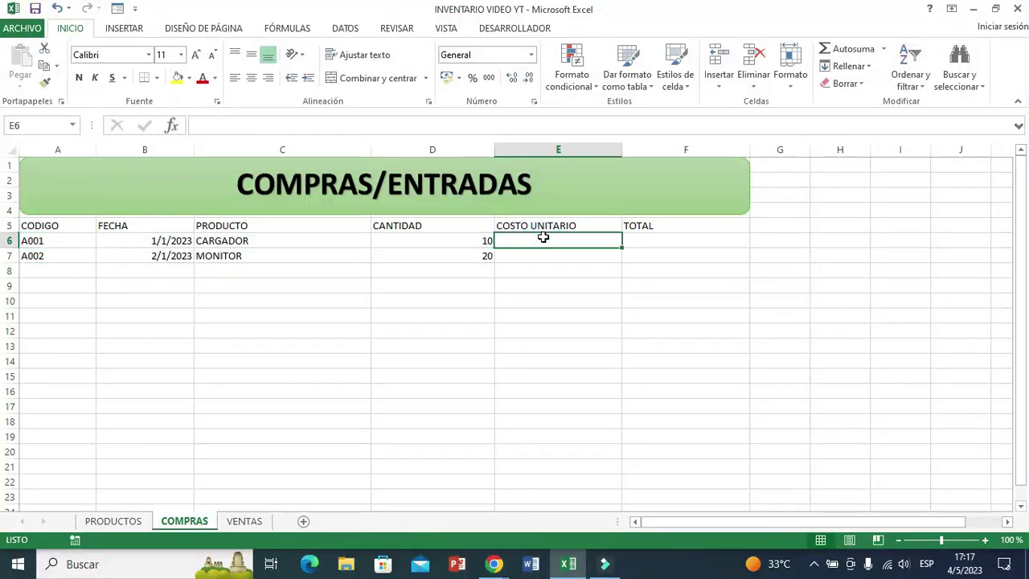
- Review the COSTO UNITARIO (COMPRA) column on the PRODUCTOS sheet, then return to COMPRAS
left_click(121, 514)
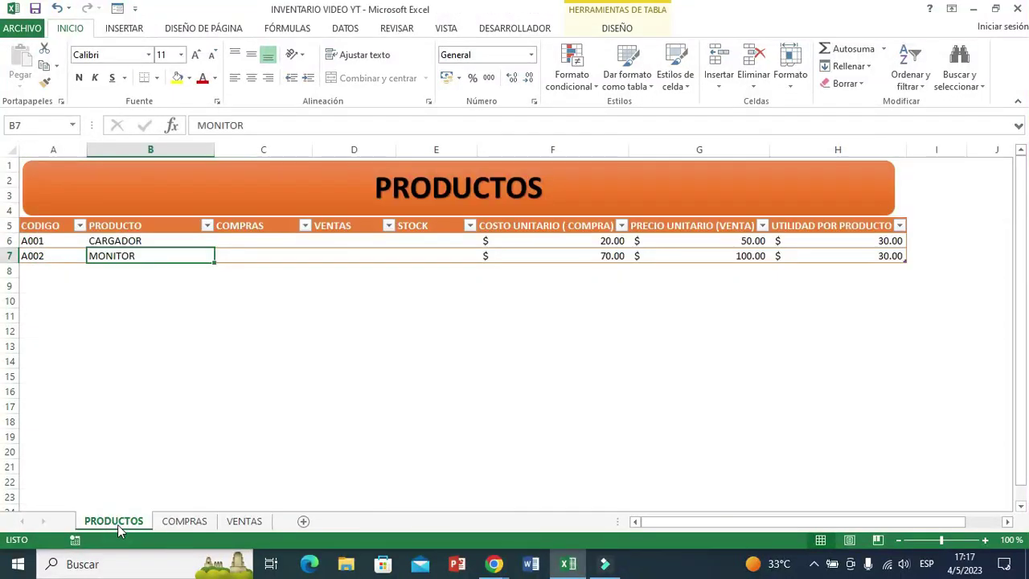
left_click(230, 389)
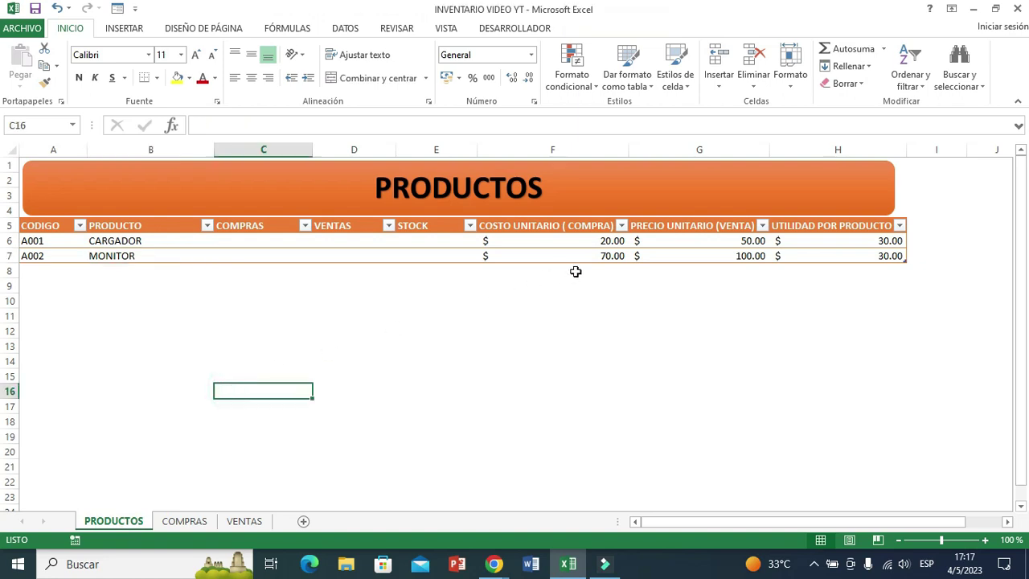
left_click(520, 230)
left_click(355, 326)
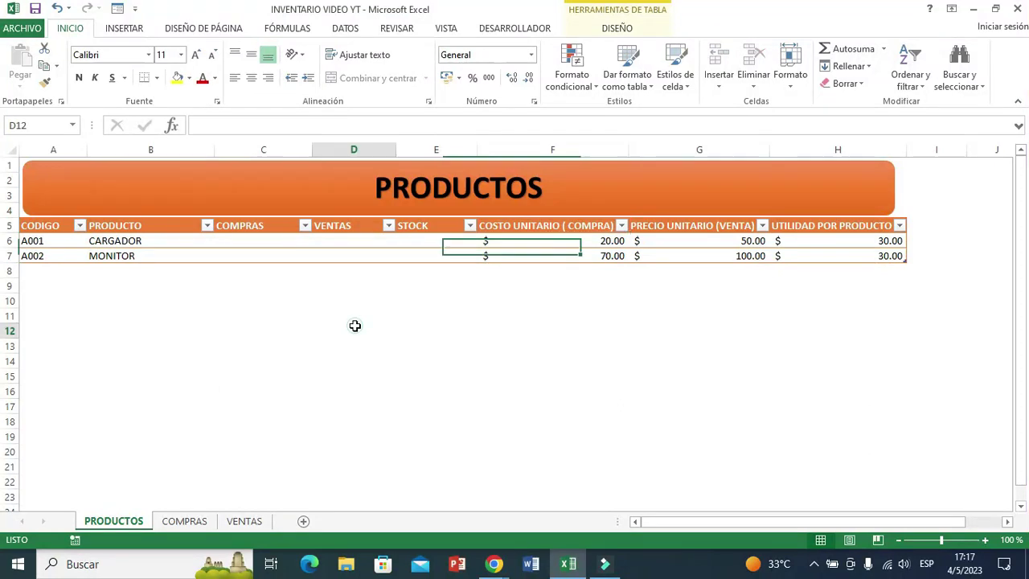
left_click(37, 271)
left_click(105, 270)
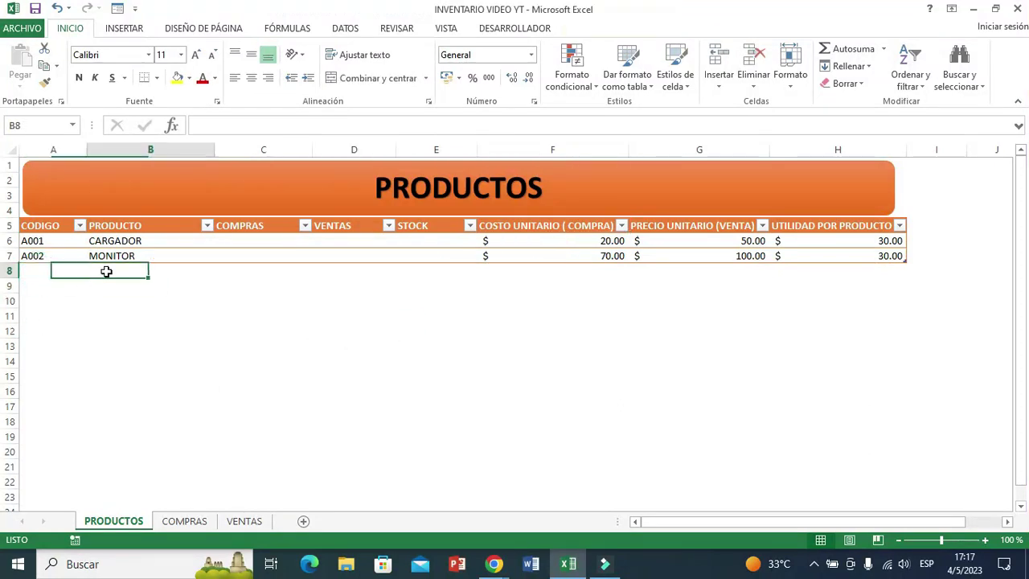
left_click(230, 273)
left_click(340, 274)
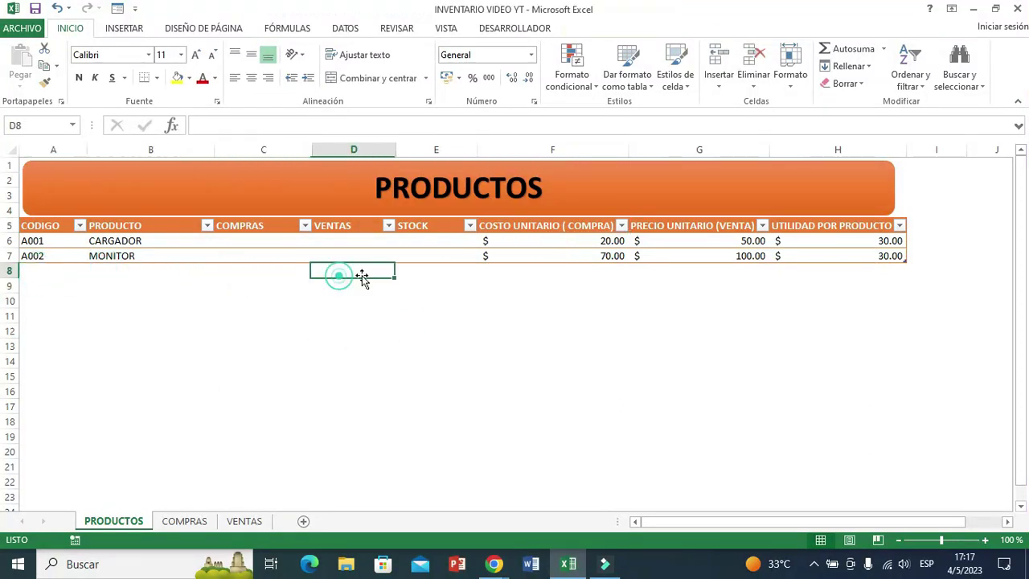
left_click(450, 274)
left_click(512, 275)
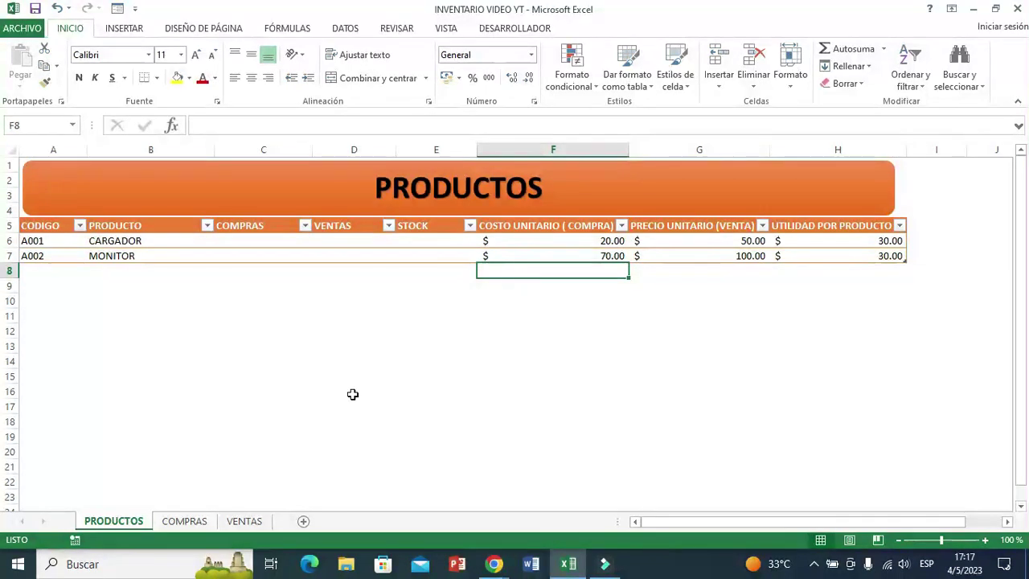
left_click(190, 518)
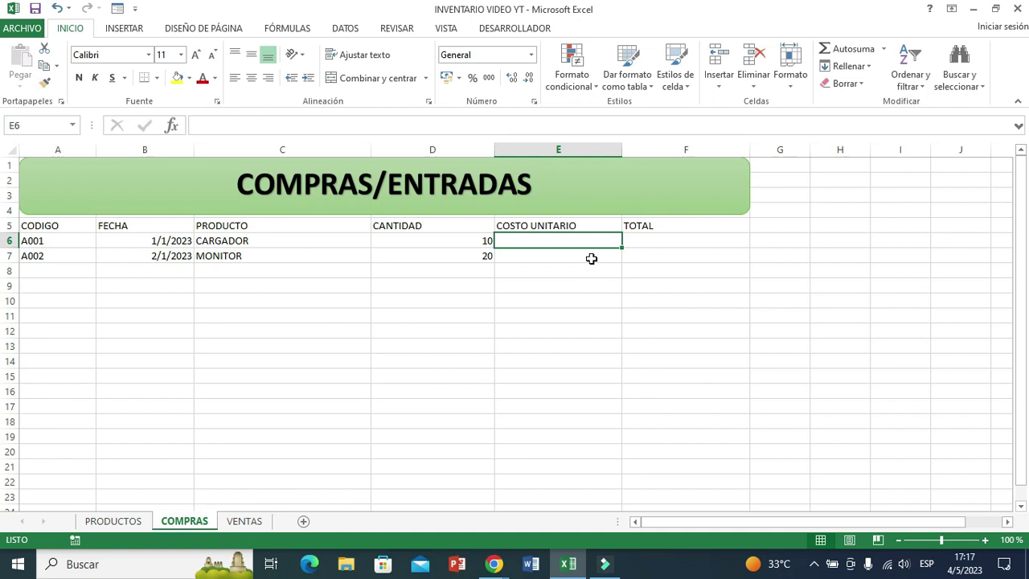
- In E6, start =SI.ERROR(BUSCARV(A6;PRODUCTOS to look up A6's code in the PRODUCTOS table
type("=SI")
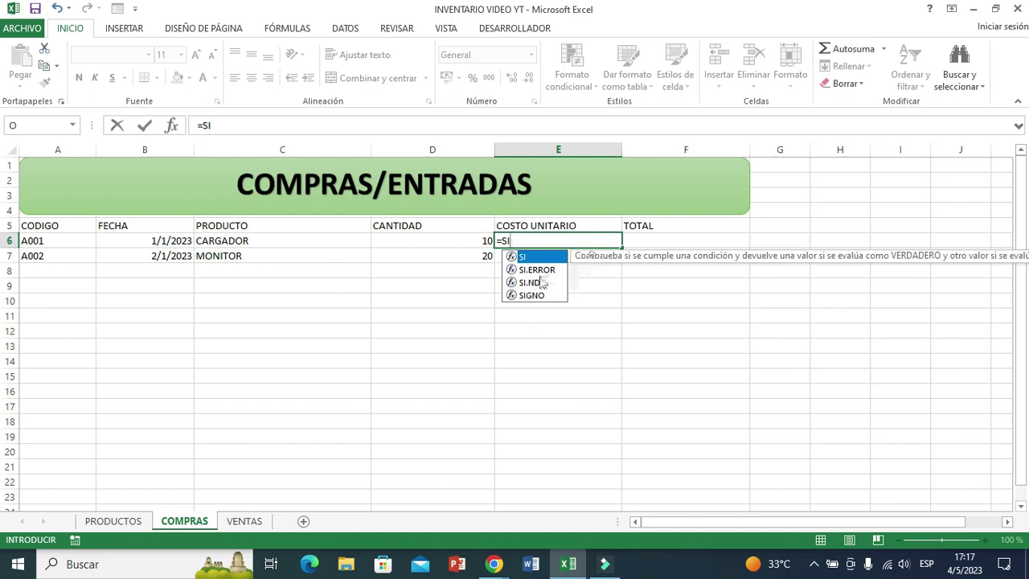
double_click(537, 270)
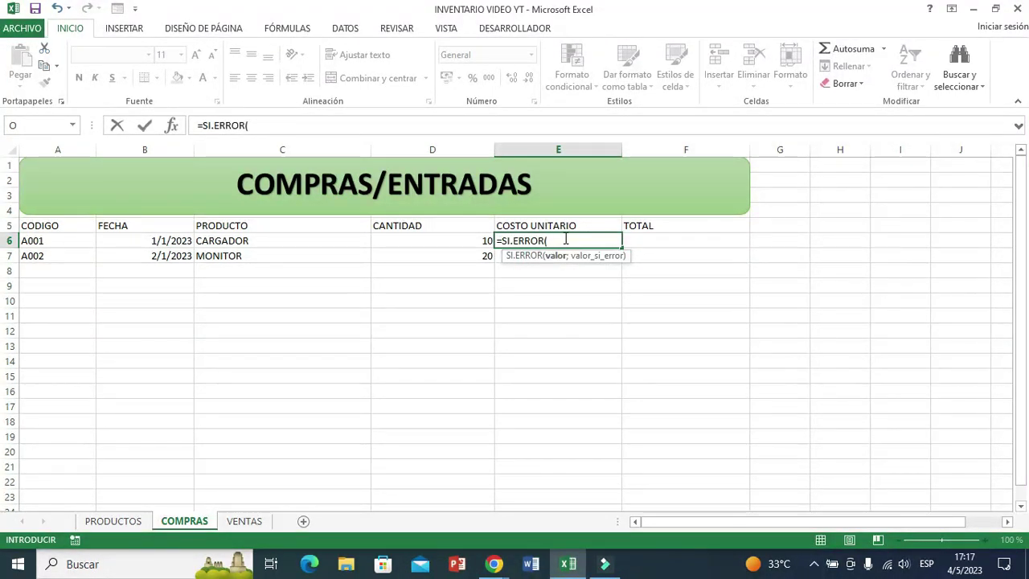
type("BUSC")
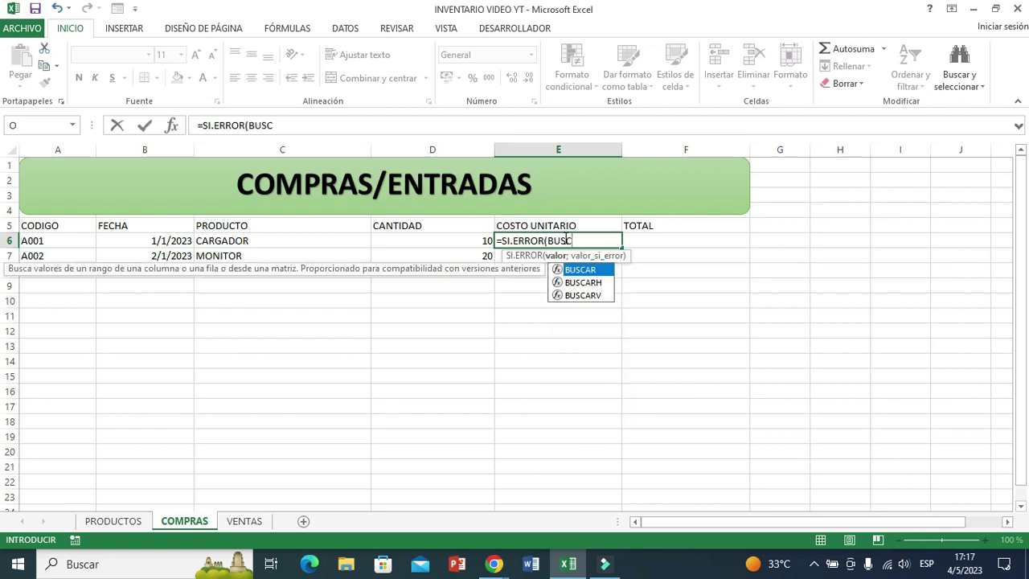
double_click(591, 296)
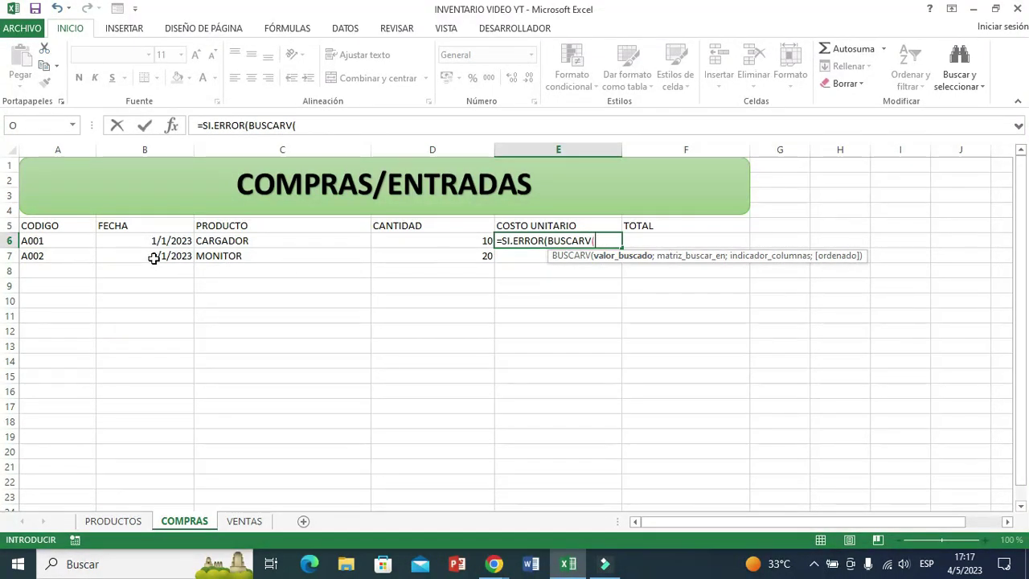
left_click(40, 242)
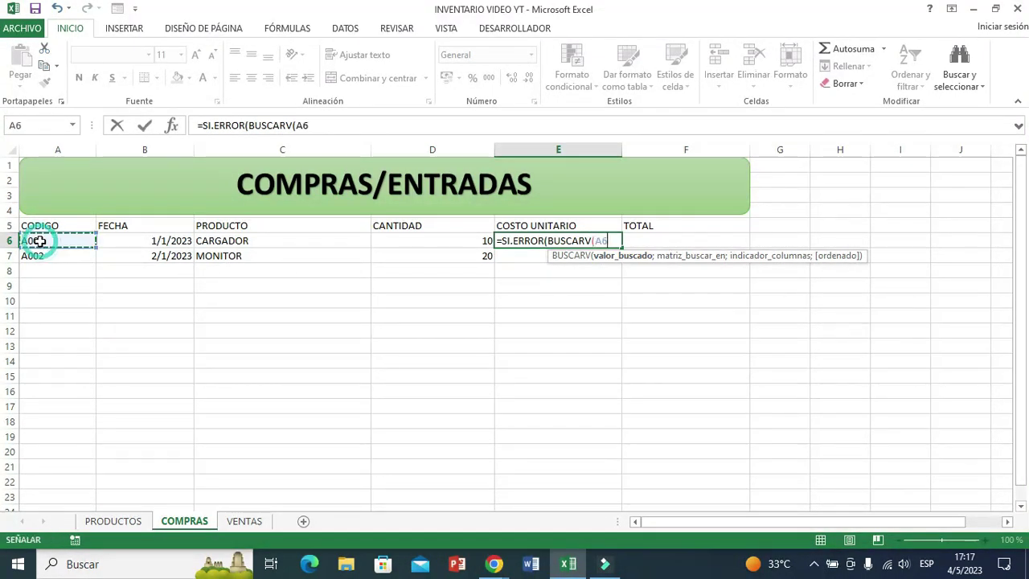
type(";")
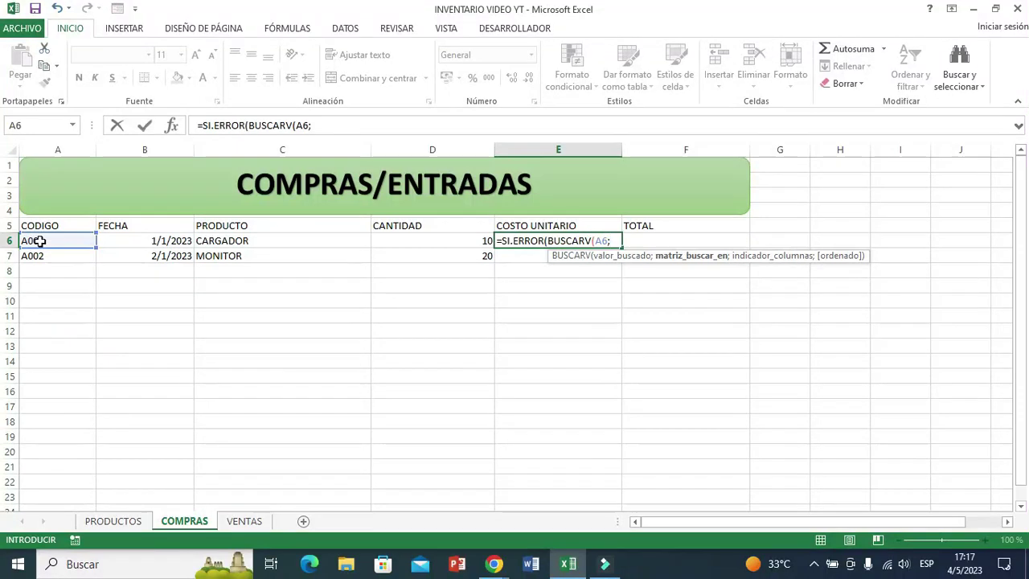
type("PROD")
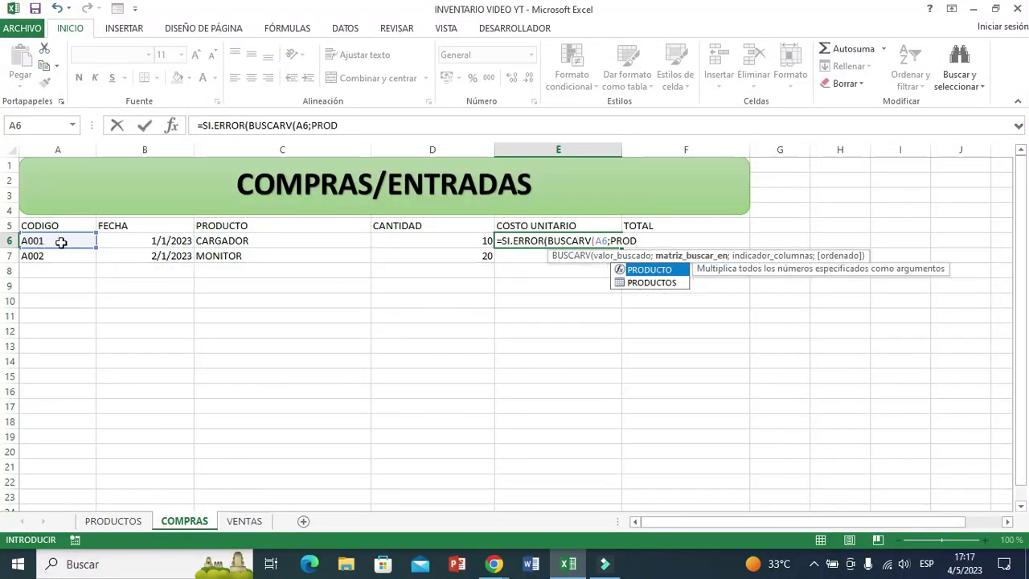
double_click(640, 283)
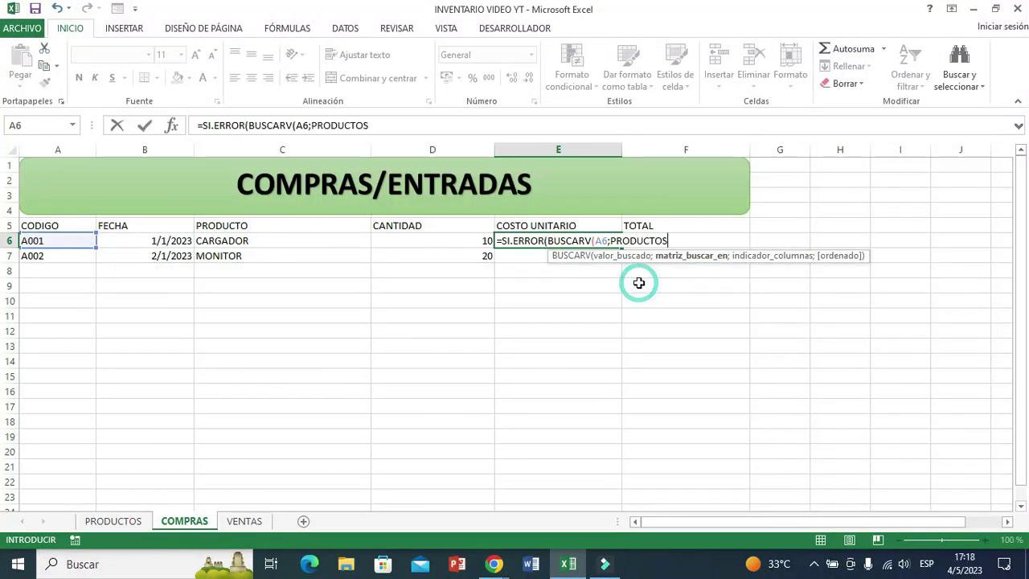
- Finish the lookup with column 6, FALSO and fallback "NO EXISTE", and enter it
type(";6")
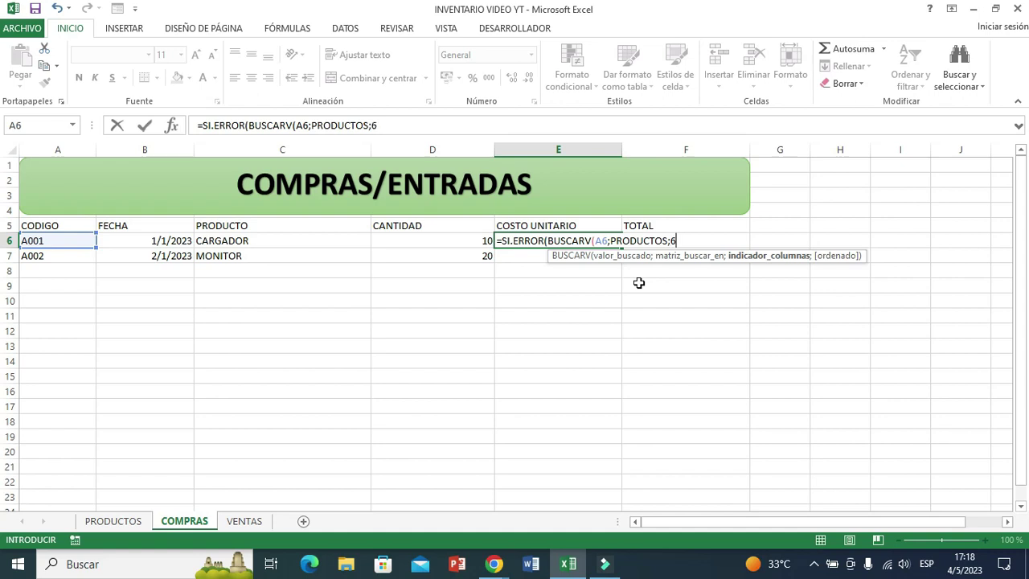
type(";")
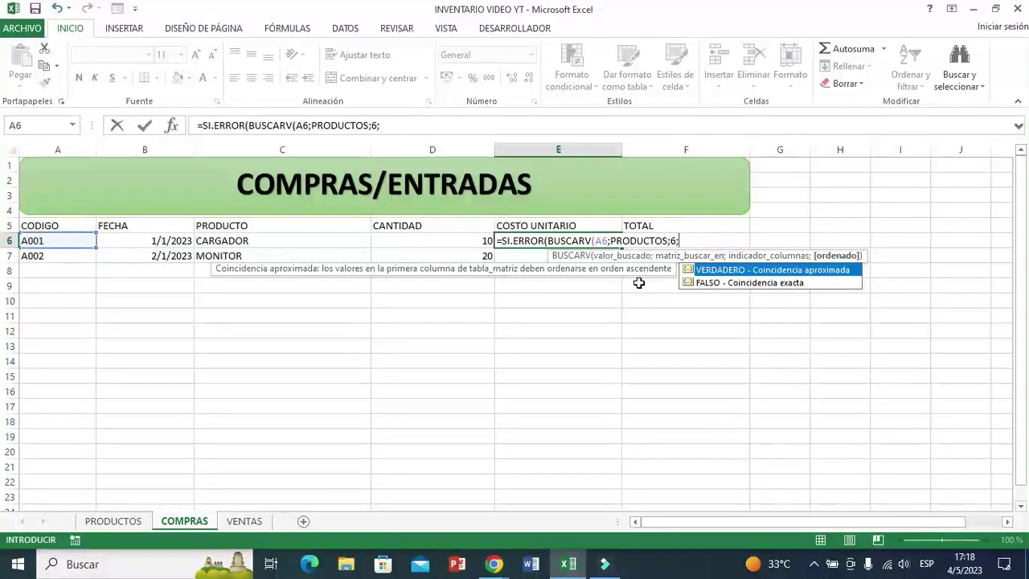
double_click(711, 284)
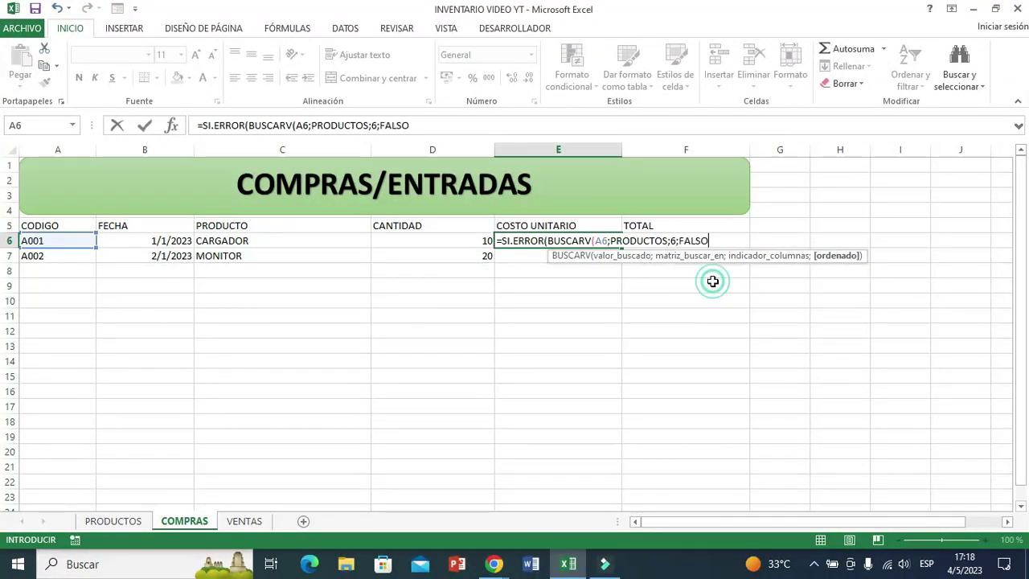
left_click(727, 241)
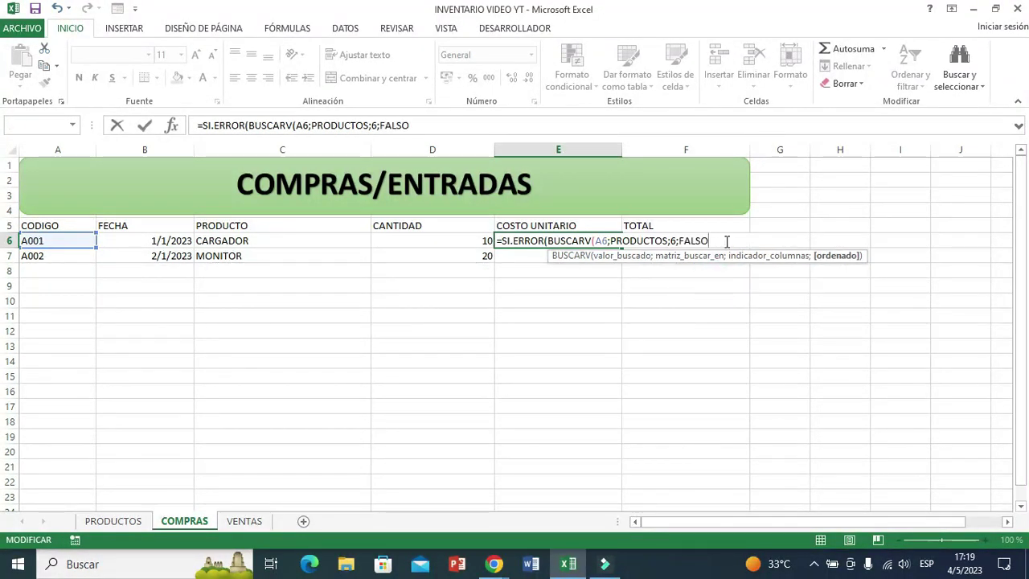
type(")")
key("Right")
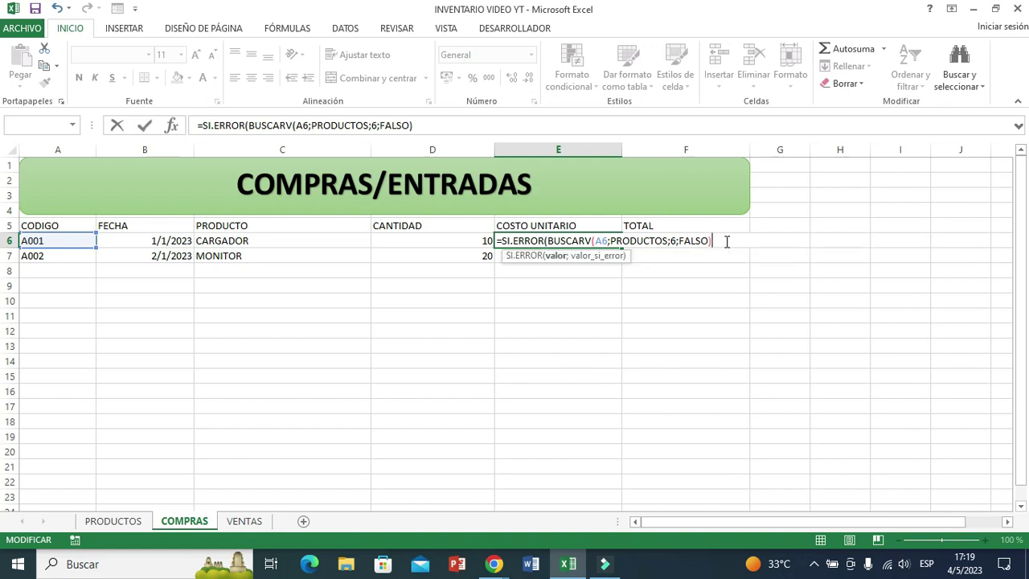
type(";")
type("\"")
type("NO EX")
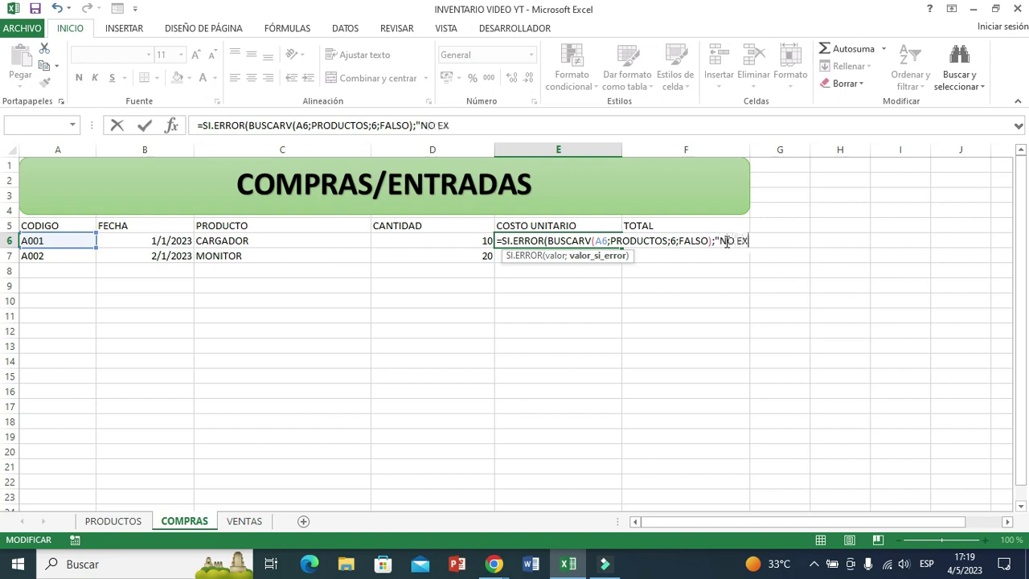
type("ISTE")
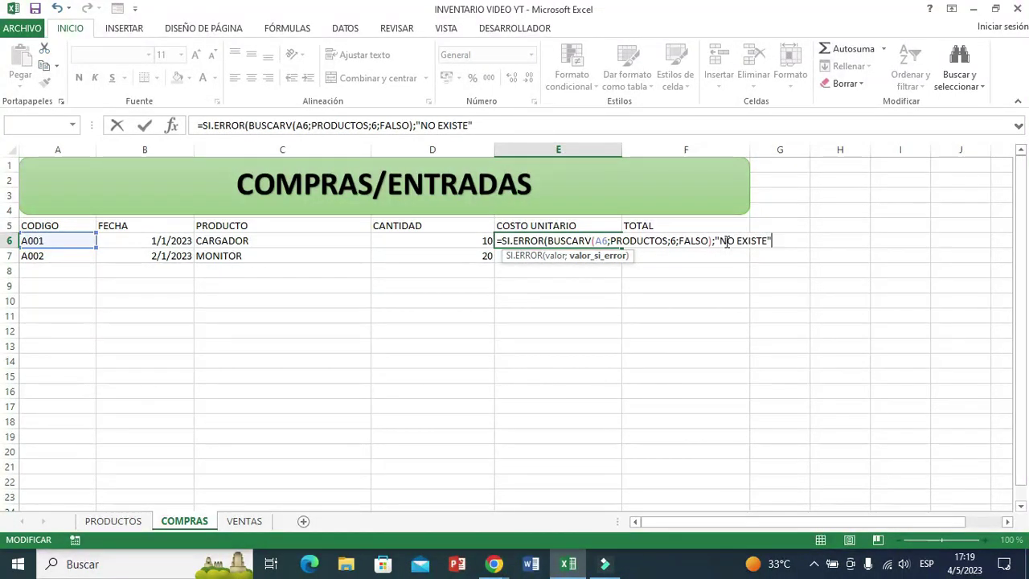
key("Return")
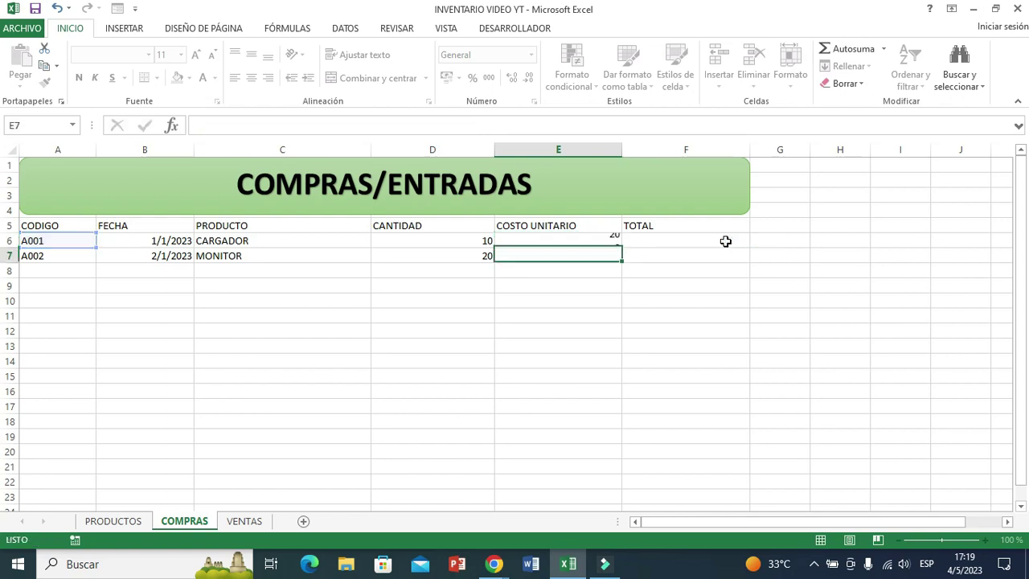
- Copy E6's cost lookup formula down to E7, which shows 70 for MONITOR
left_click(574, 242)
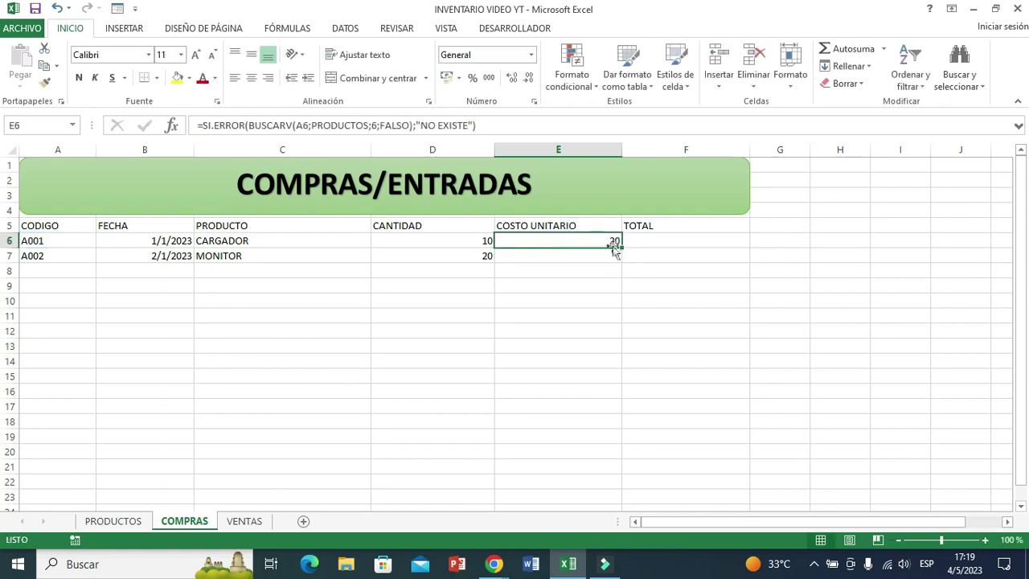
left_click_drag(620, 246, 620, 257)
left_click(583, 304)
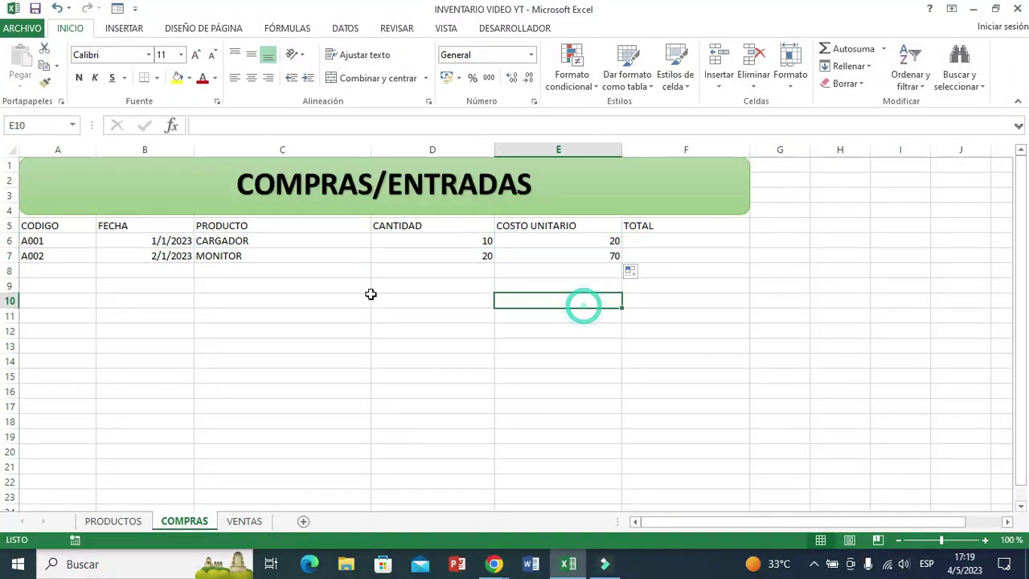
left_click(223, 257)
left_click(544, 259)
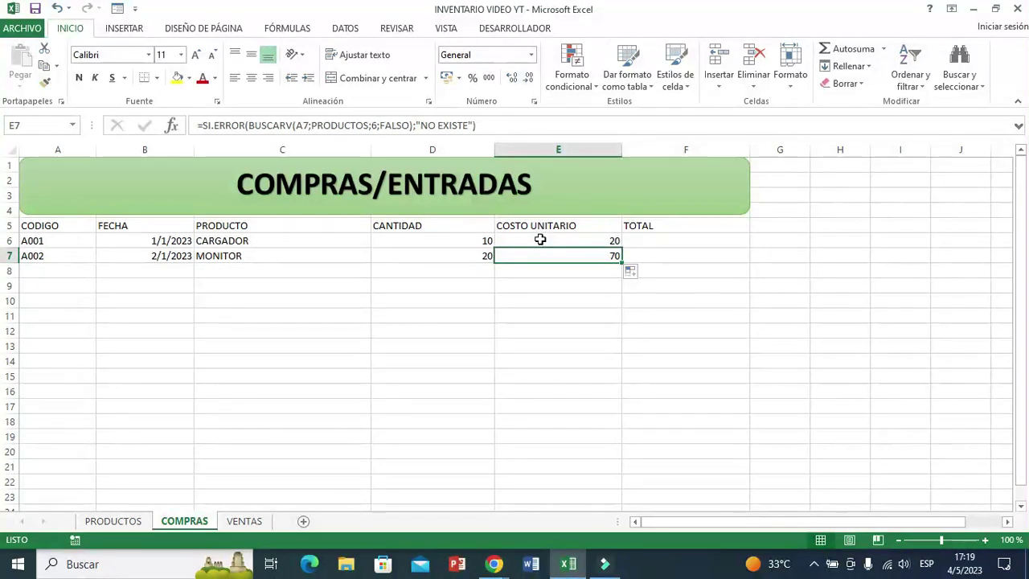
- Format E6:F7 as $ Inglés (Estados Unidos) accounting with two decimals
left_click(536, 238)
left_click_drag(537, 238, 661, 257)
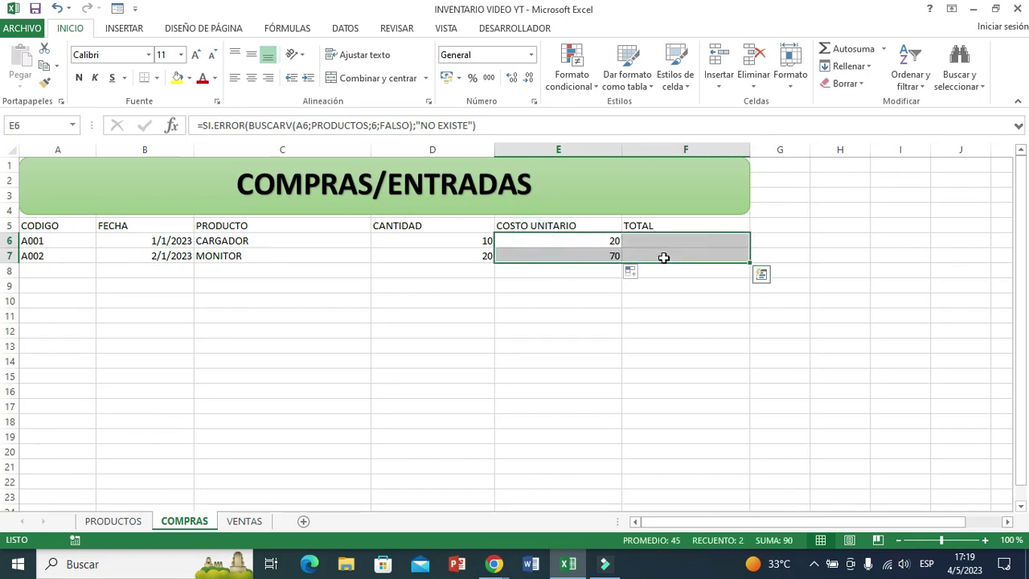
left_click(458, 78)
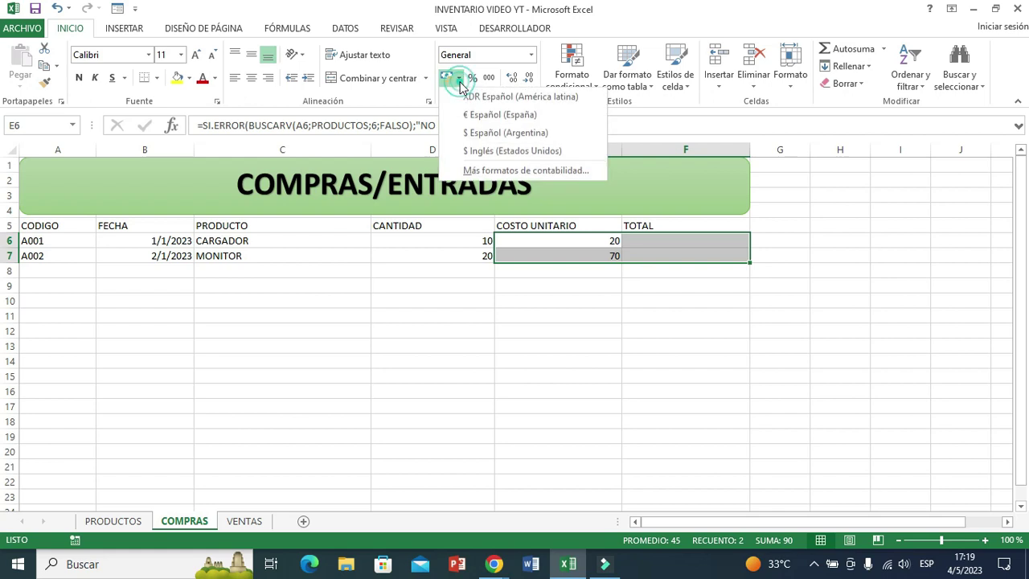
left_click(482, 151)
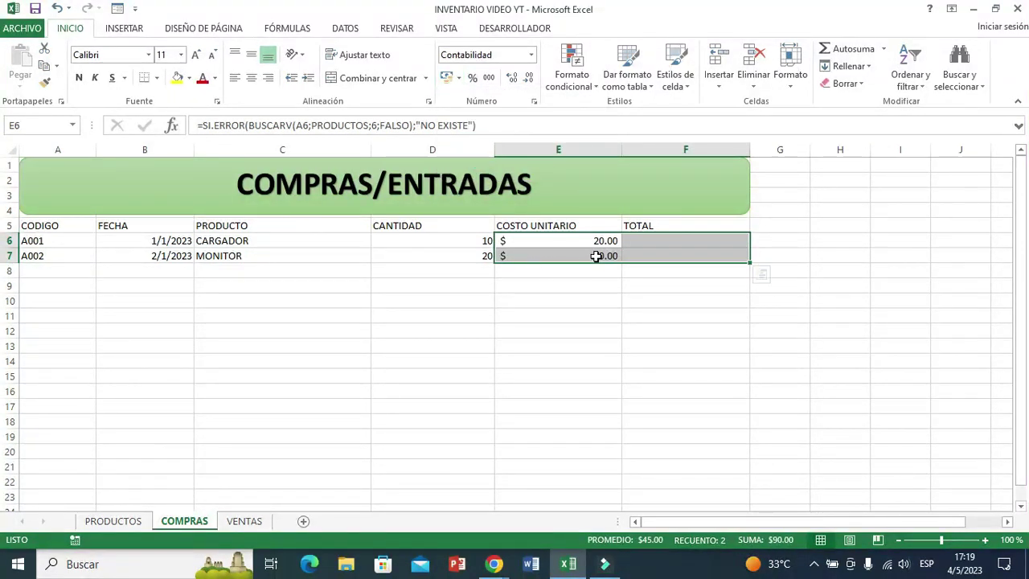
left_click(513, 78)
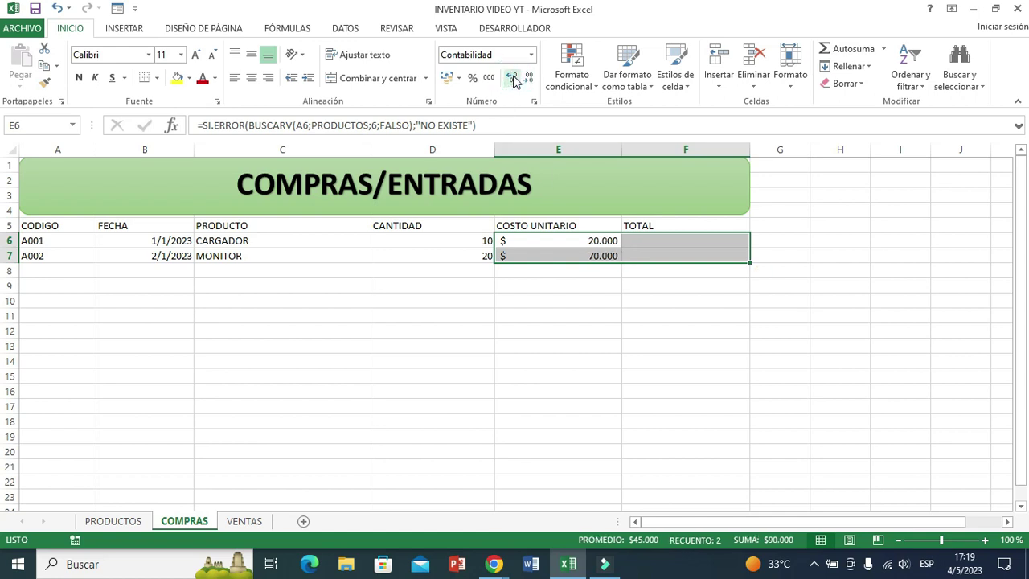
left_click(529, 80)
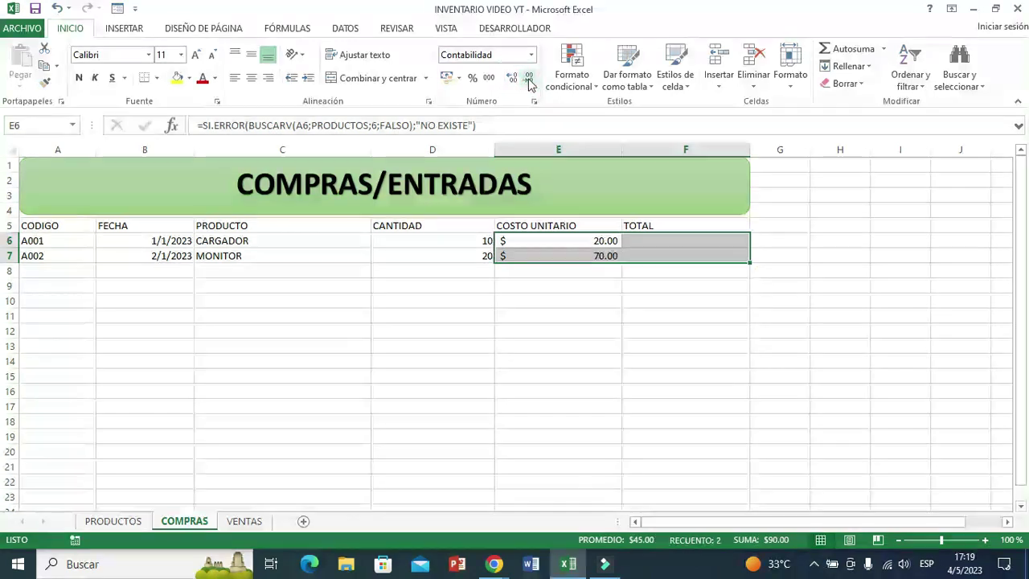
left_click(557, 315)
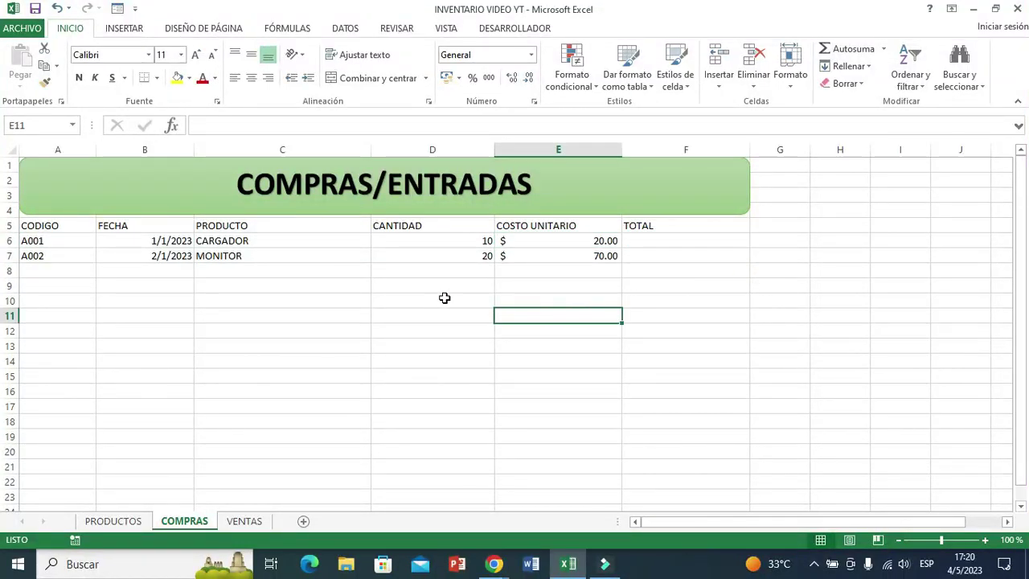
- Enter =D6*E6 in F6 and fill it down to F7 for the row totals
left_click(660, 242)
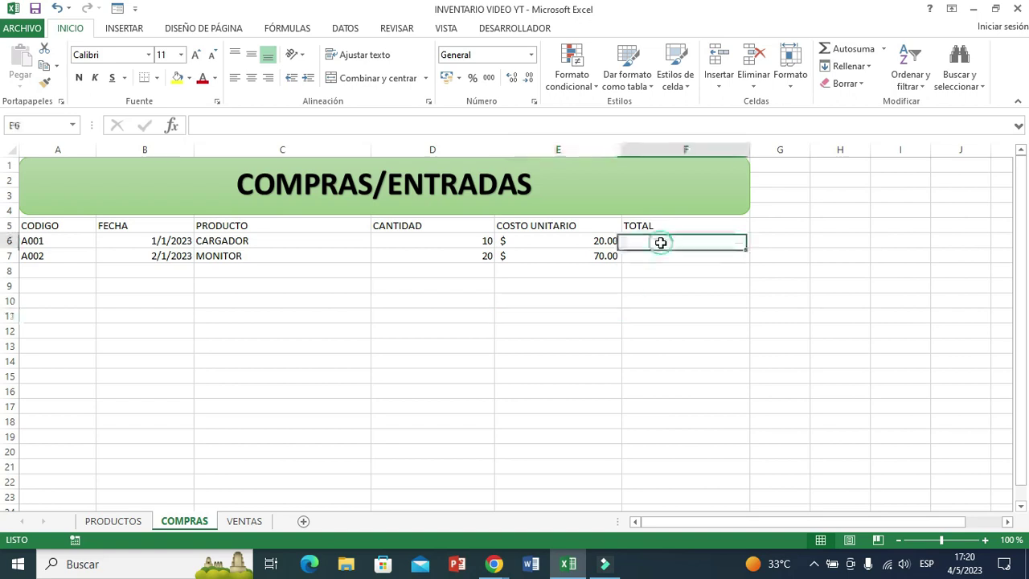
type("=")
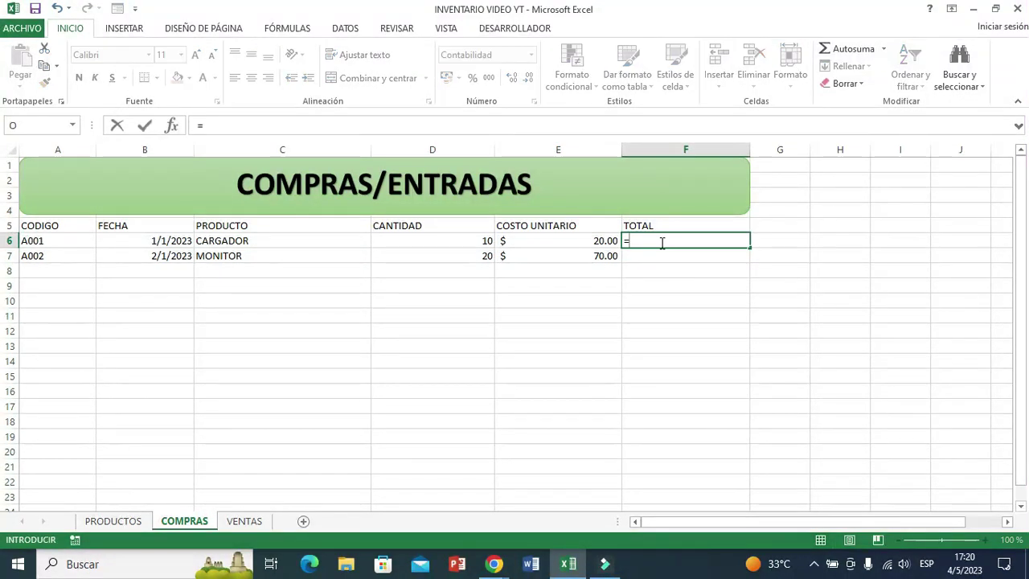
left_click(451, 242)
type("*")
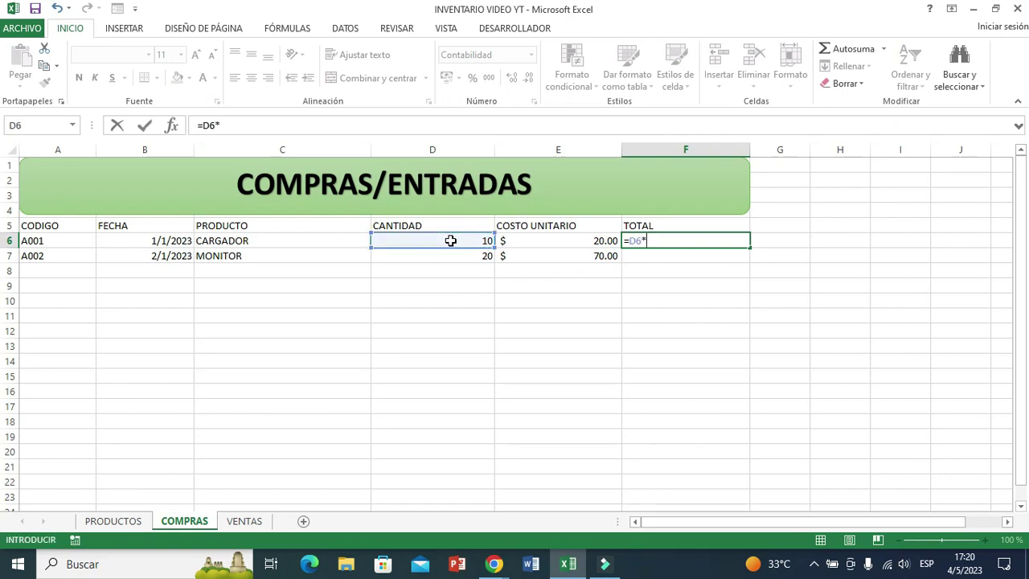
left_click(523, 241)
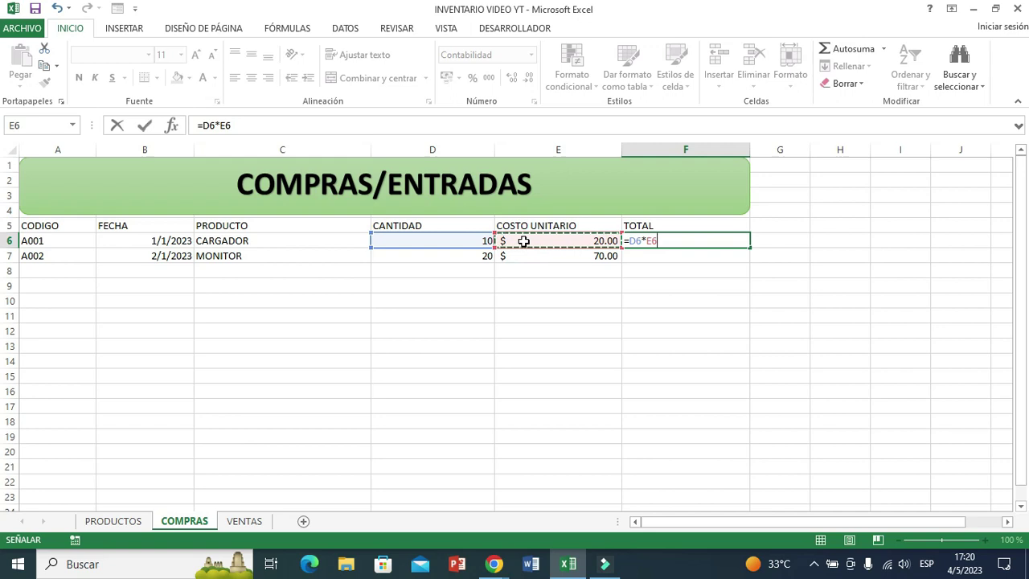
key("Return")
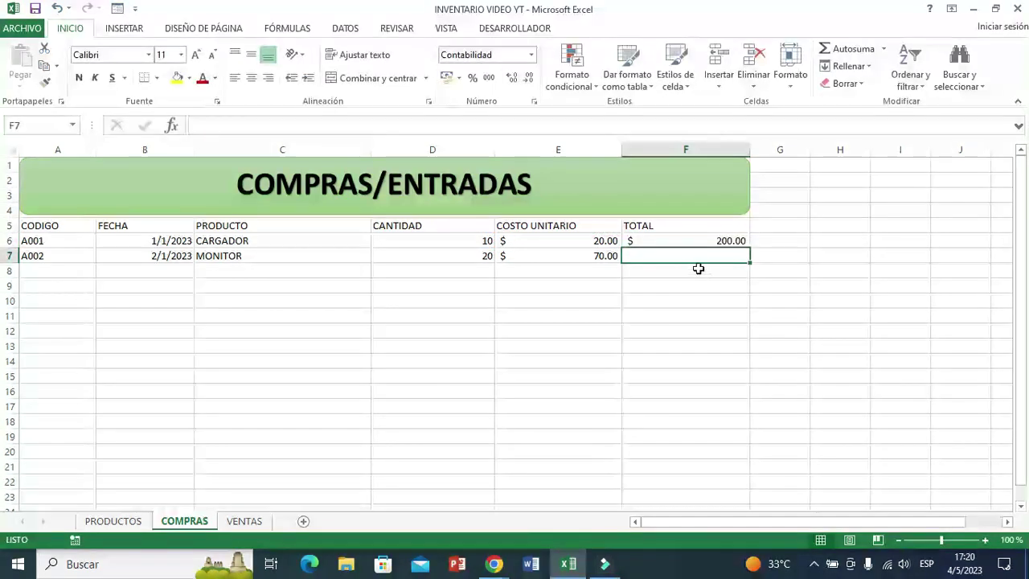
left_click(681, 243)
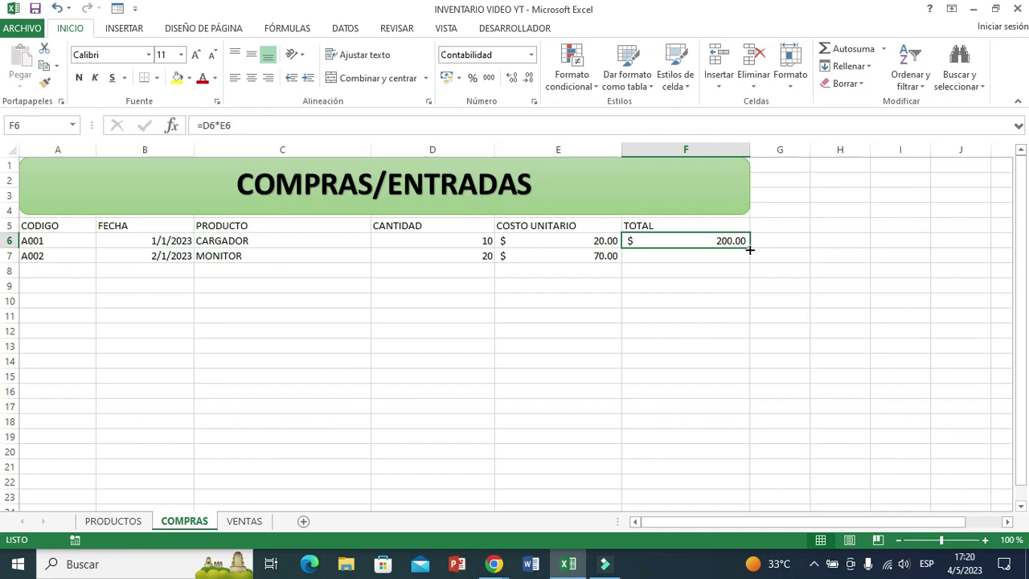
left_click_drag(749, 247, 749, 262)
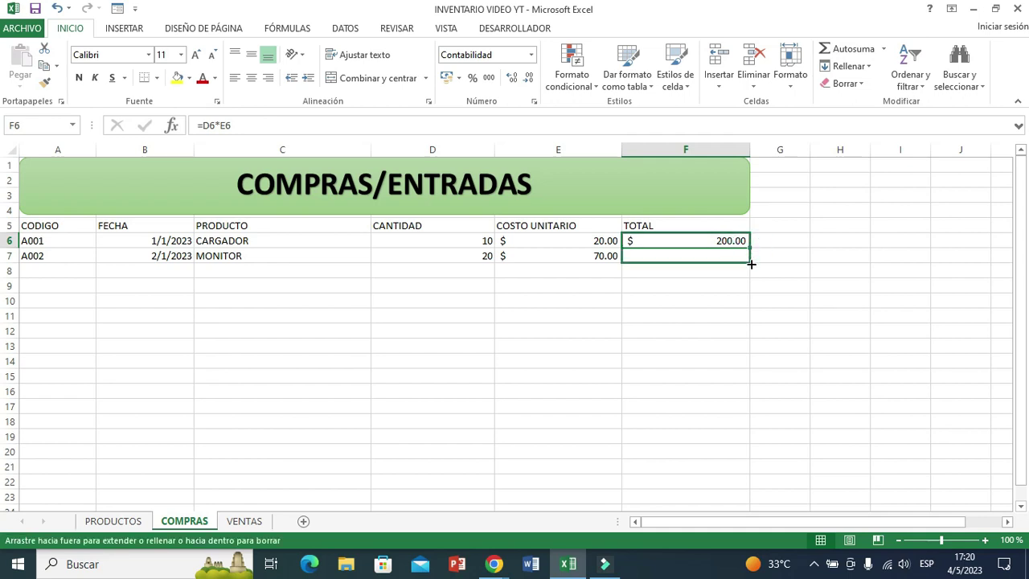
left_click(672, 314)
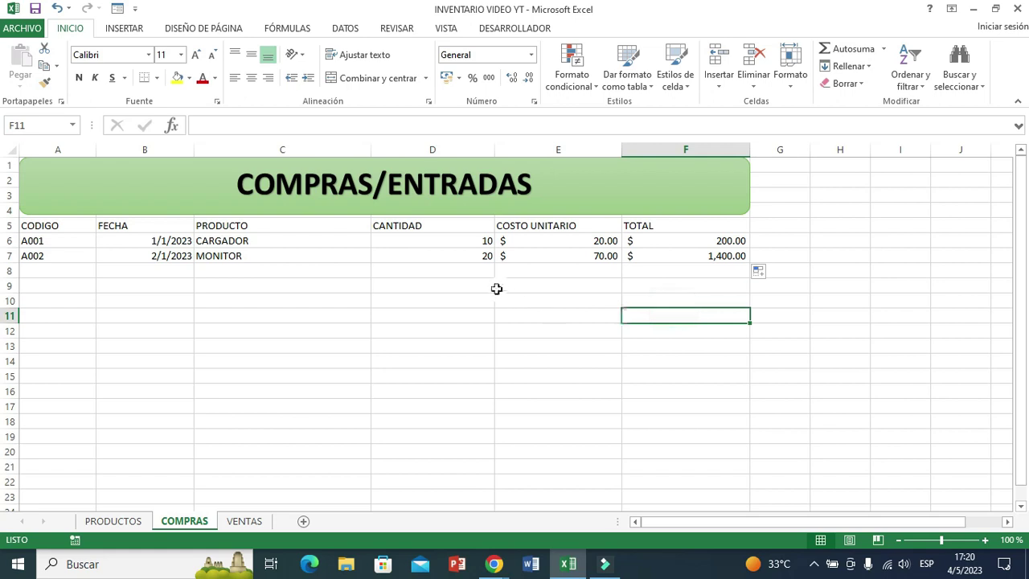
- Check row 7's quantity, lookup and total formulas, then select A5:F7
left_click(462, 258)
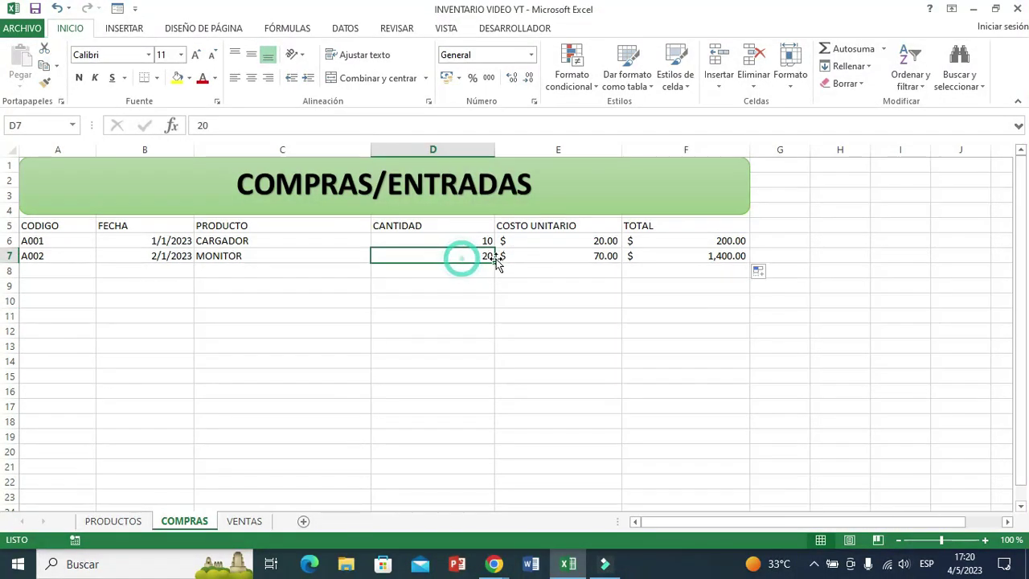
left_click(565, 259)
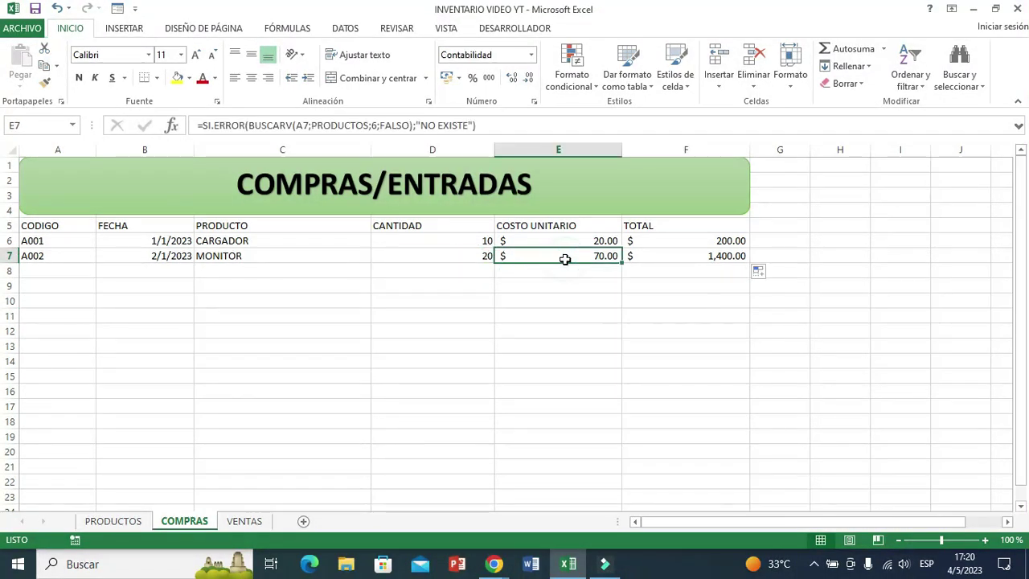
left_click(700, 257)
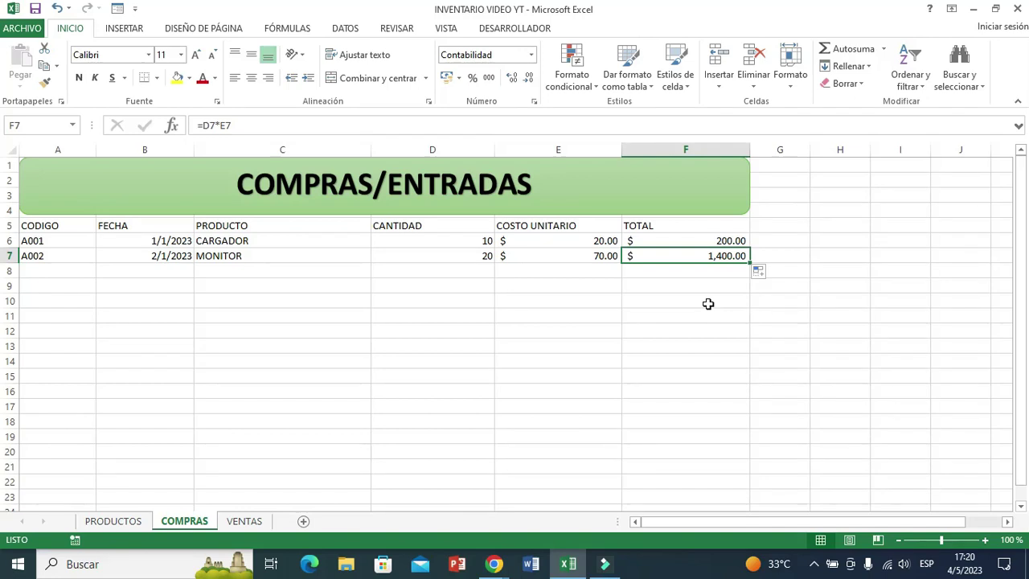
mouse_move(36, 225)
left_mouse_down()
mouse_move(128, 247)
mouse_move(715, 255)
left_mouse_up()
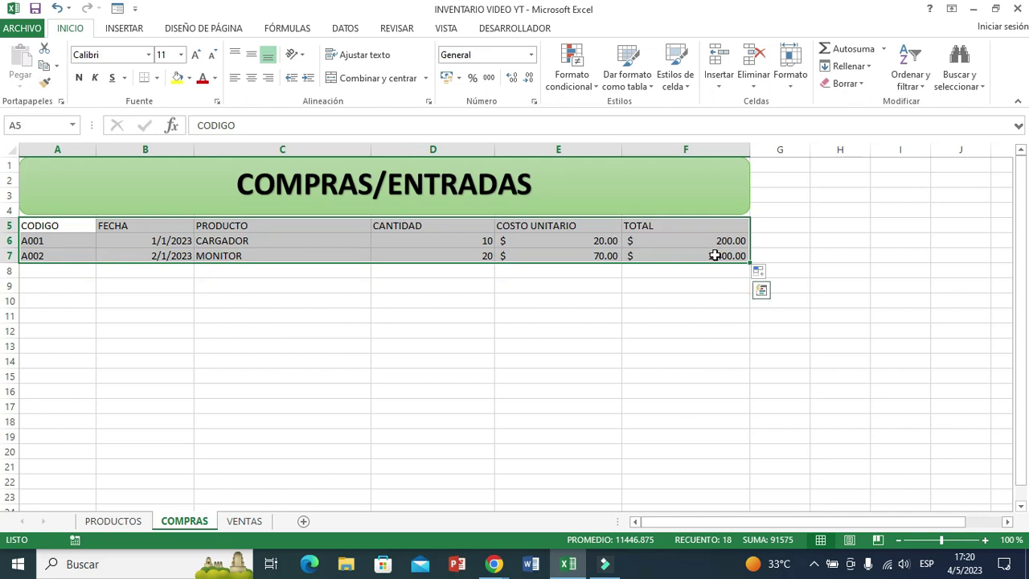
- Convert A5:F7 into a headed table named COMPRAS with Estilo de tabla claro 21
left_click(129, 32)
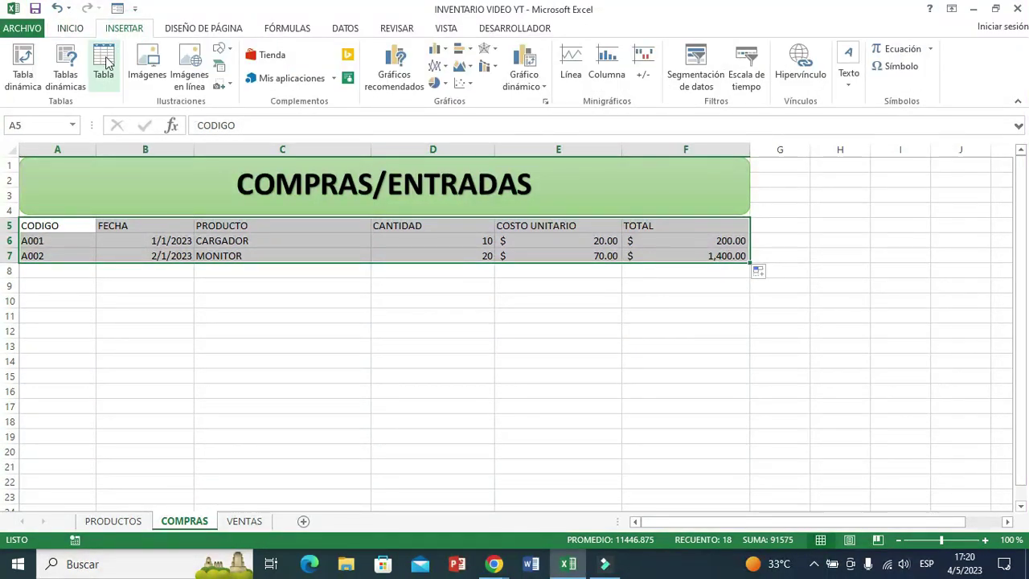
left_click(107, 63)
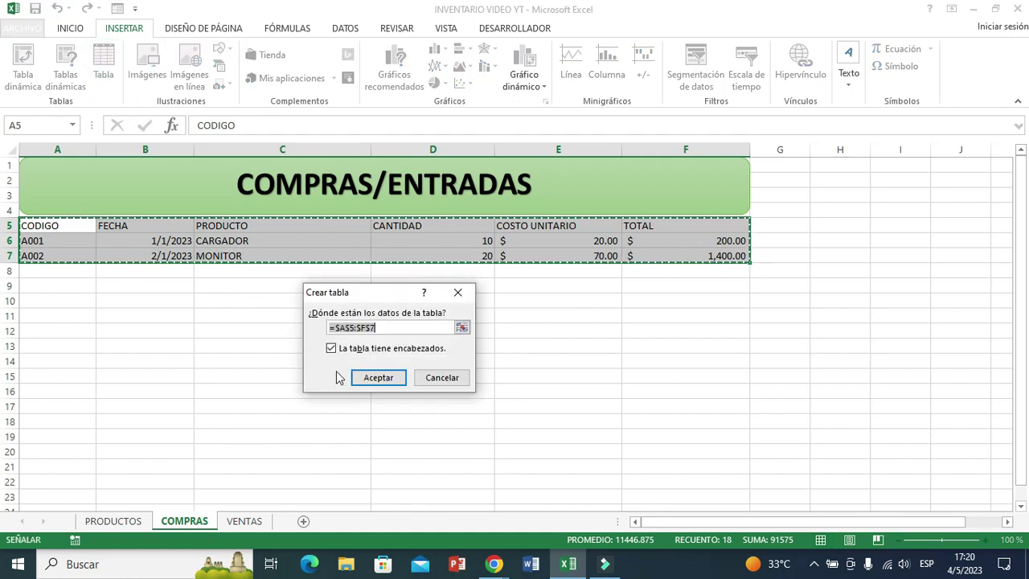
left_click(331, 350)
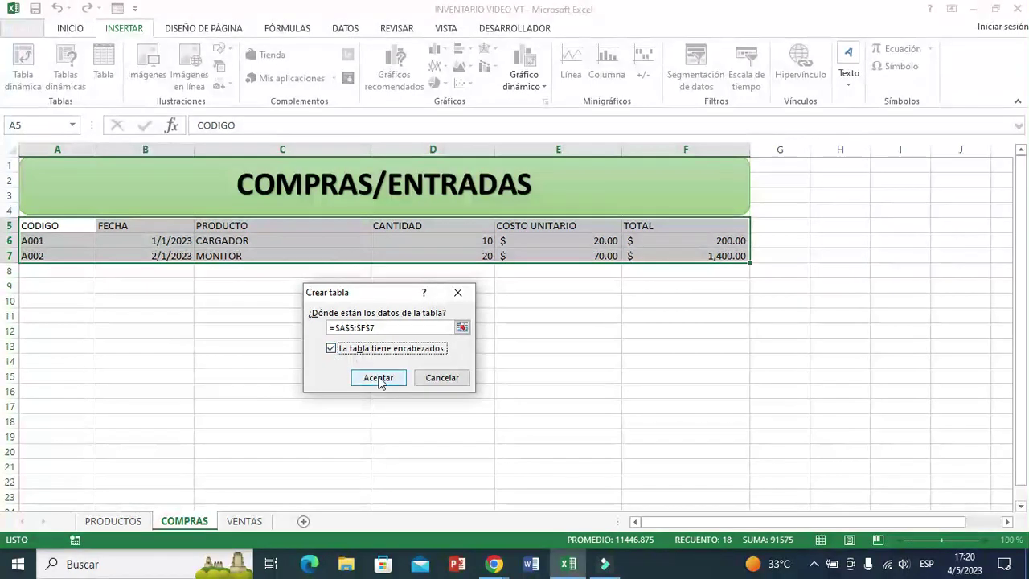
left_click(378, 377)
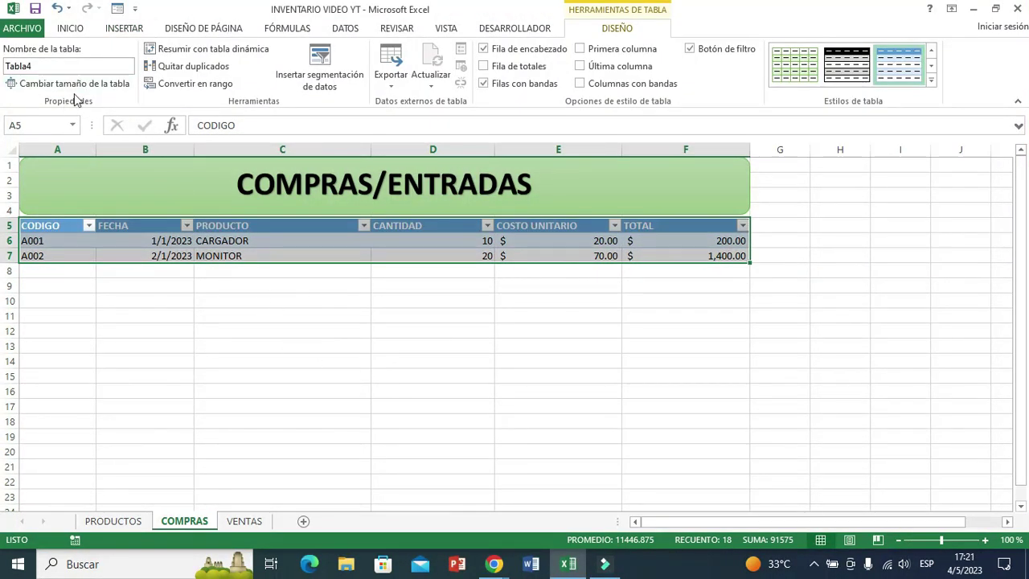
left_click(44, 66)
key("BackSpace")
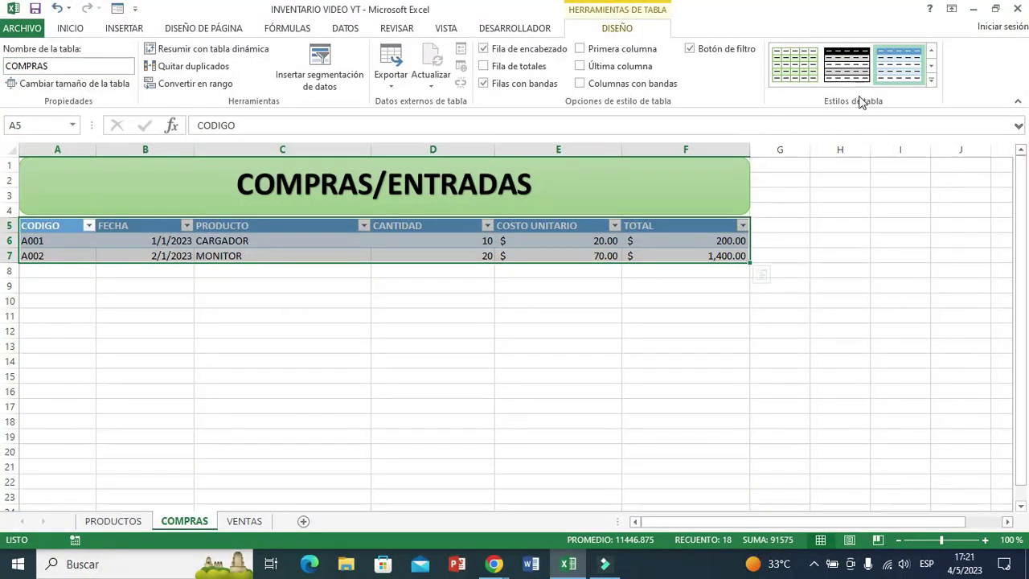
left_click(789, 69)
left_click(144, 375)
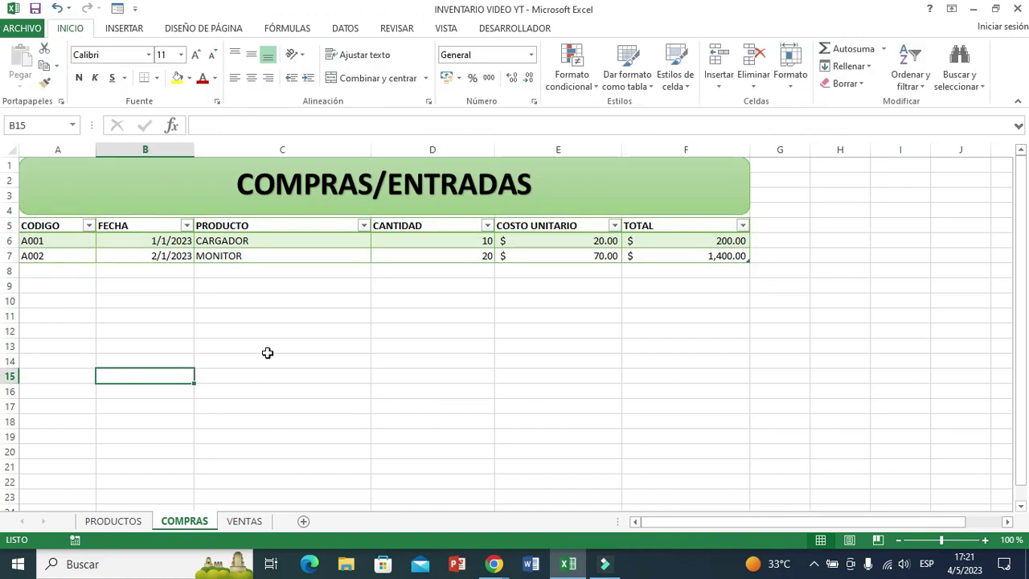
- Add code A001 in A8 and fill the date 3/1/2023 into B8
left_click(46, 269)
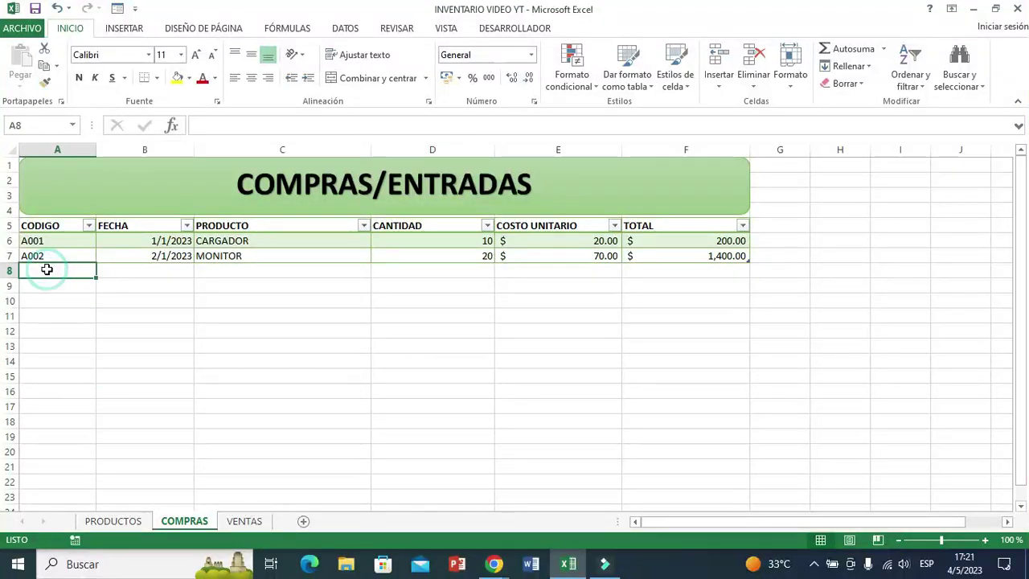
type("A")
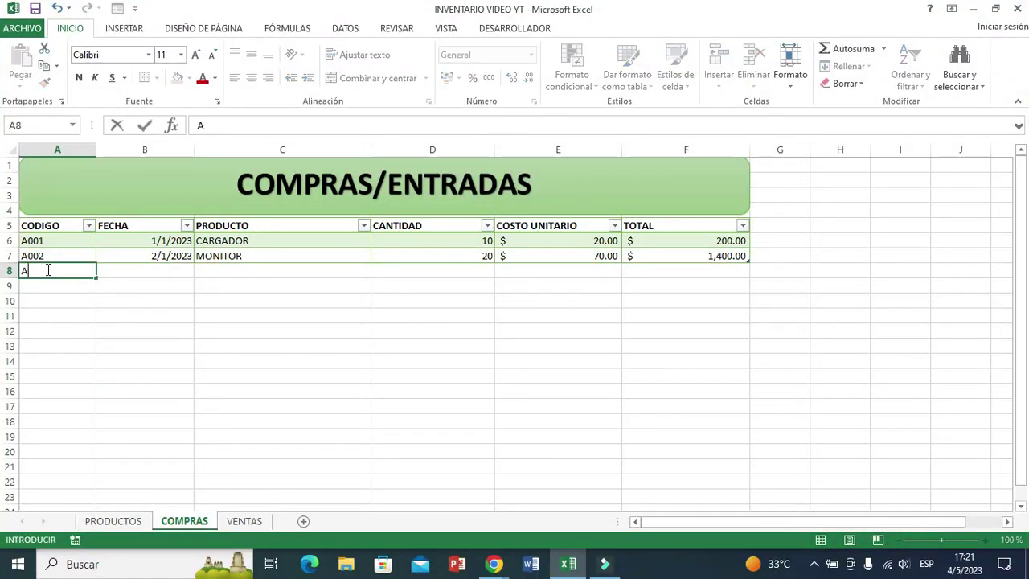
left_click(97, 331)
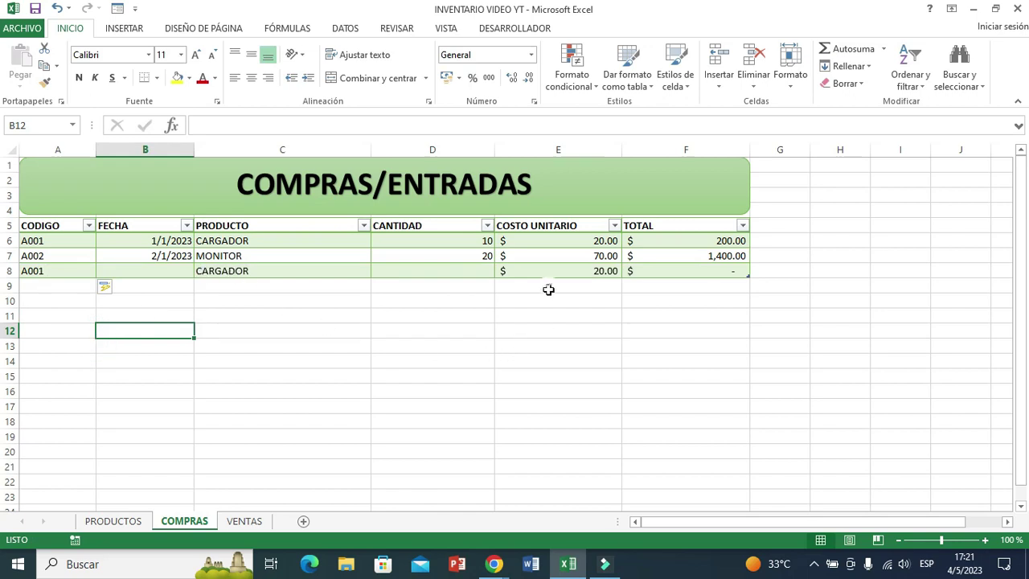
left_click(165, 256)
left_click_drag(194, 260, 195, 277)
left_click(177, 357)
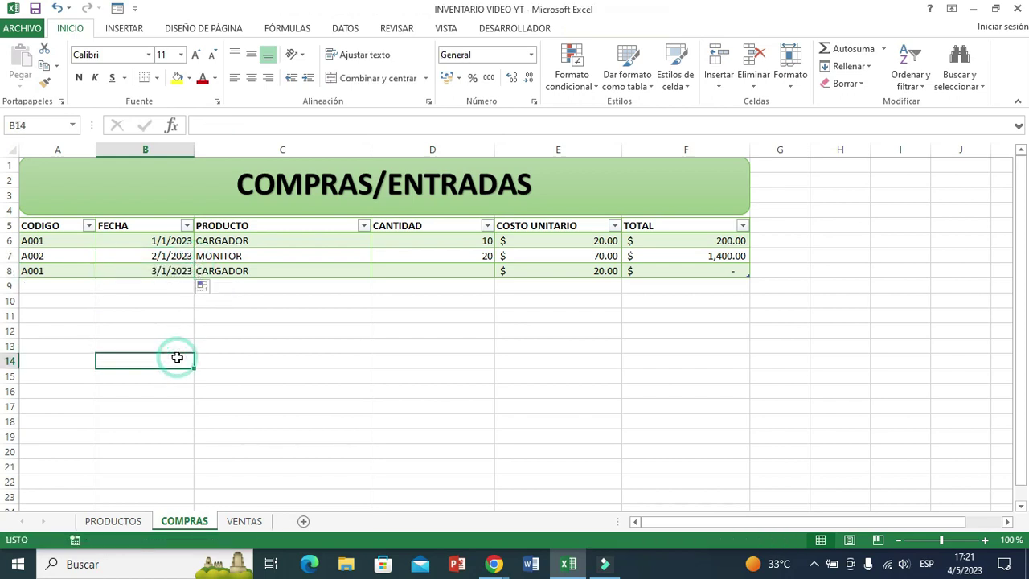
- Enter quantity 20 in D8 for a $400.00 total, then view the PRODUCTOS sheet
left_click(450, 272)
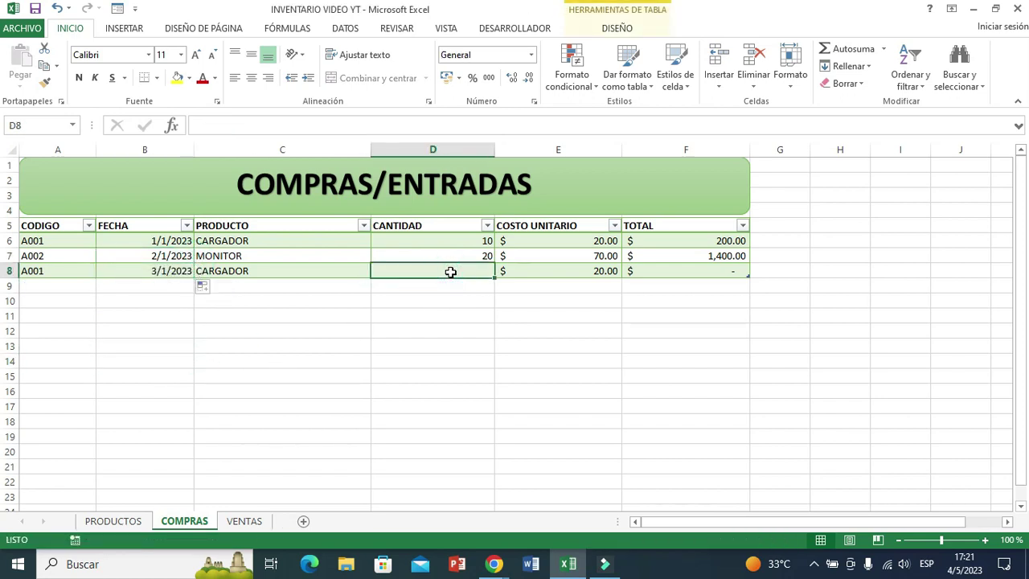
type("320")
left_click(450, 318)
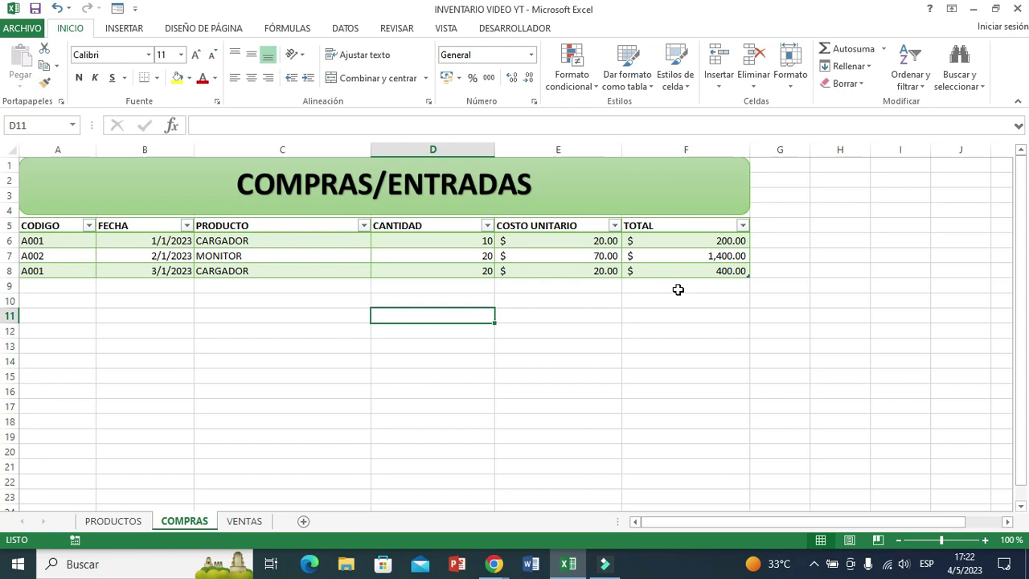
left_click(113, 521)
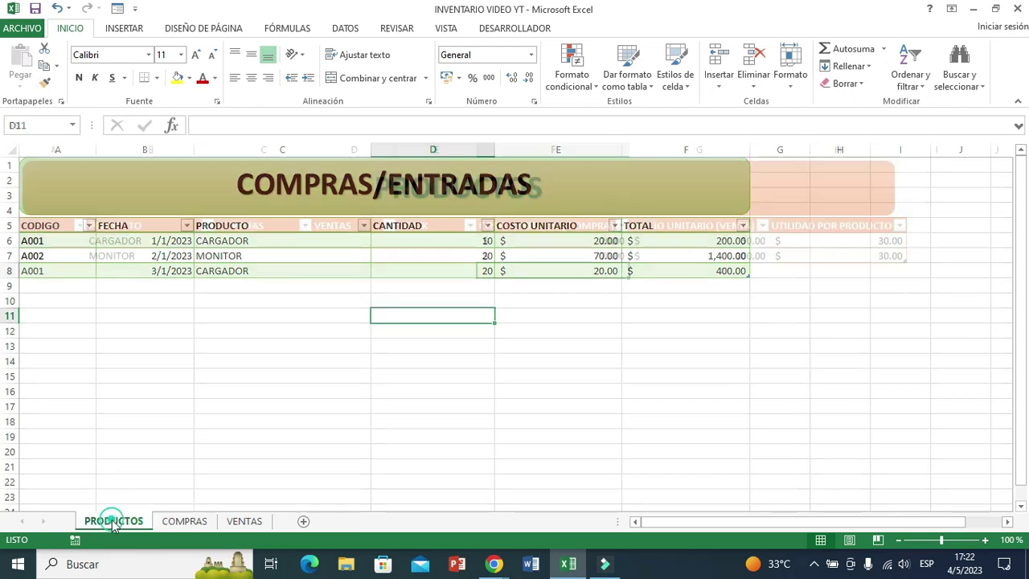
left_click(257, 283)
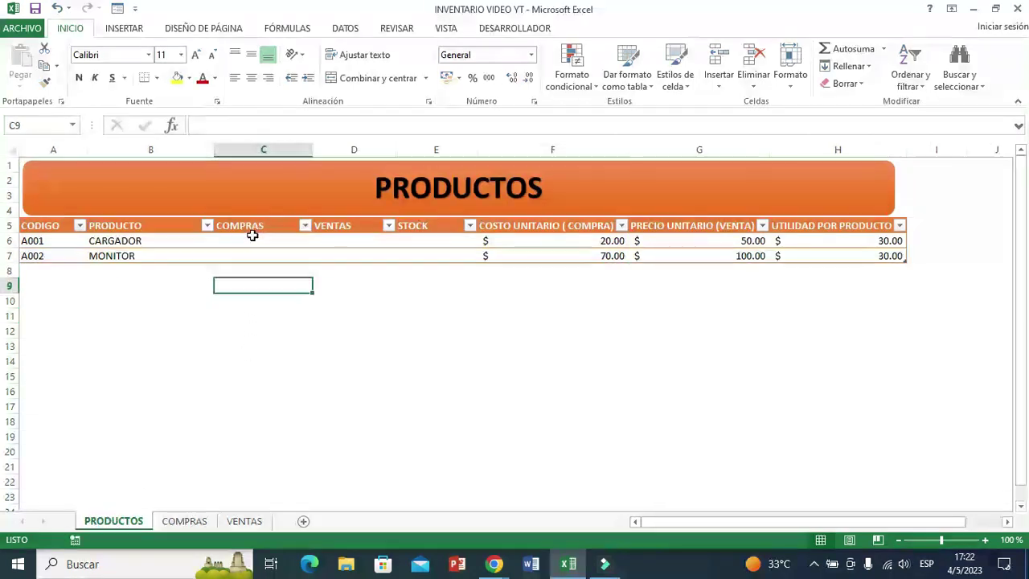
- In PRODUCTOS C6, begin =SUMAR.SI using the COMPRAS table's CODIGO column as range
left_click_drag(251, 237, 249, 256)
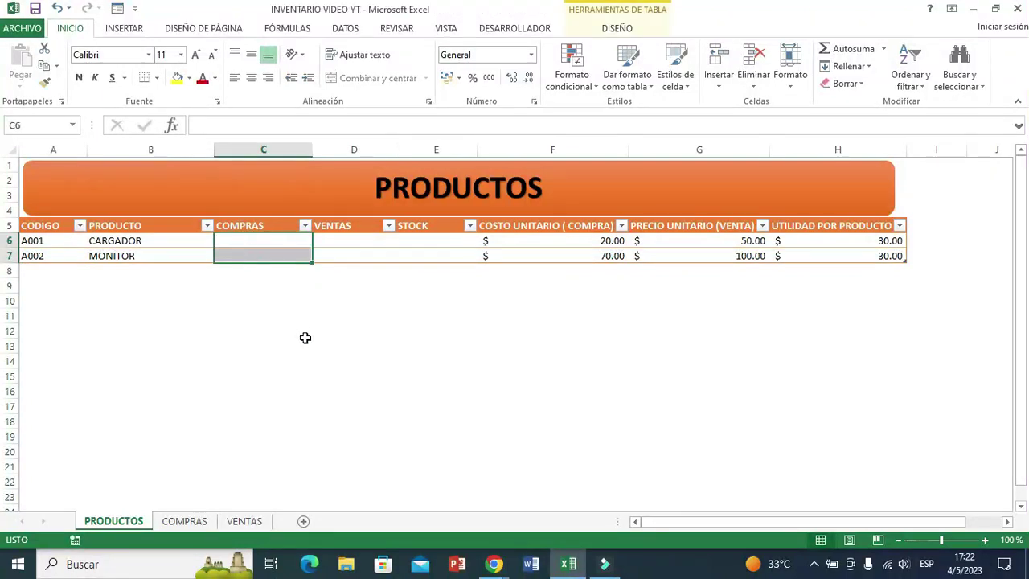
left_click(306, 339)
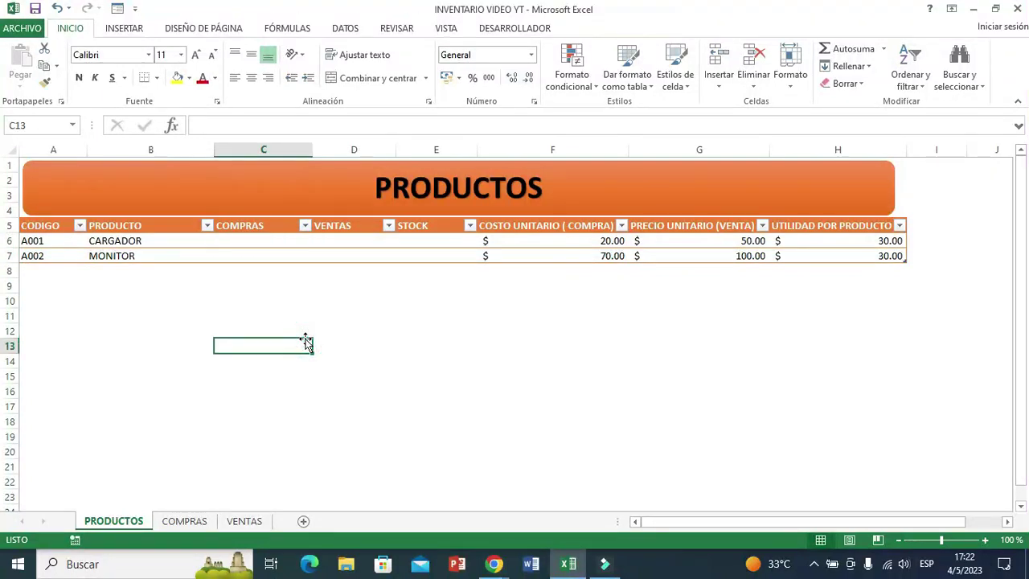
left_click(237, 242)
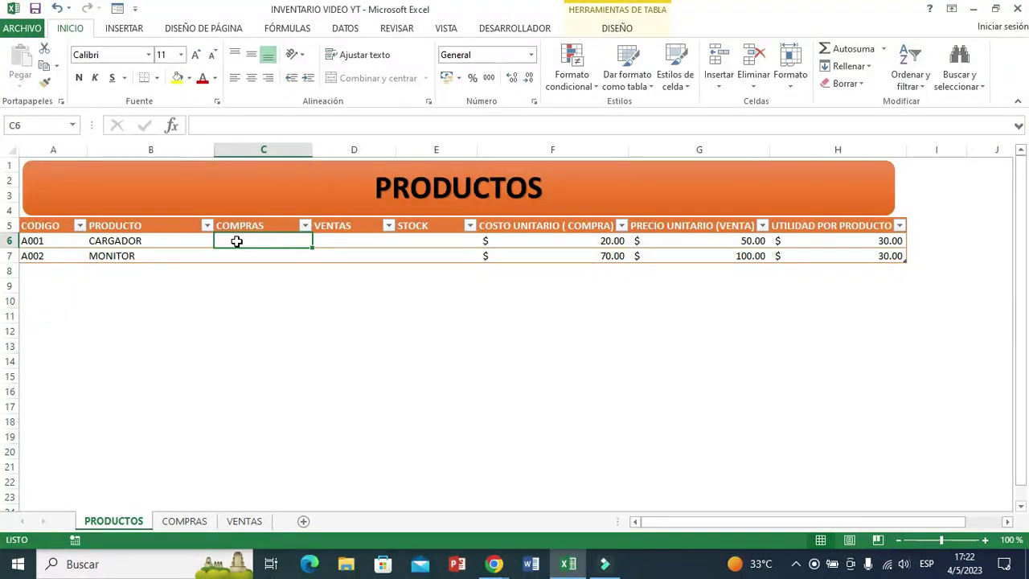
type("=")
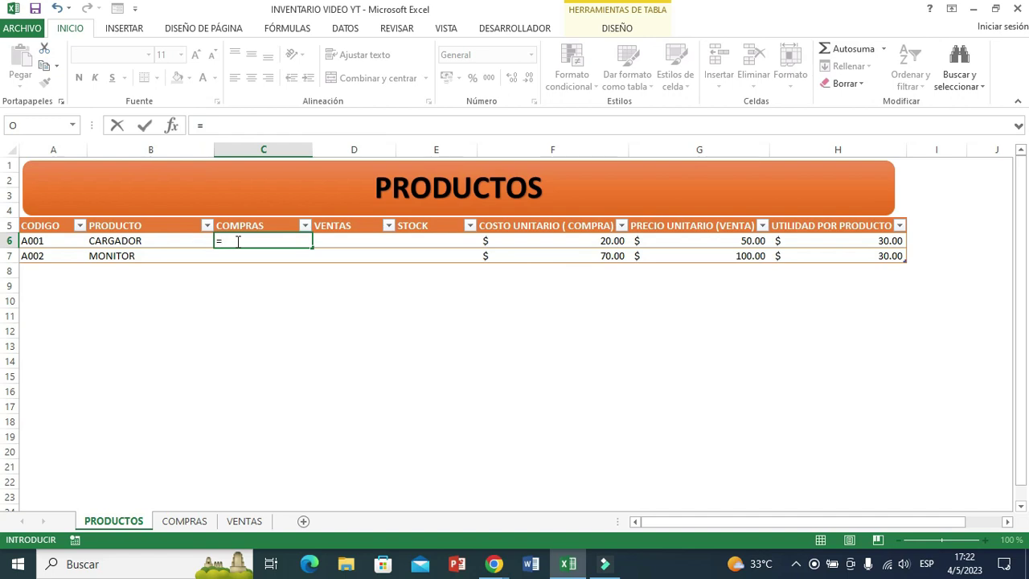
type("SUMAR")
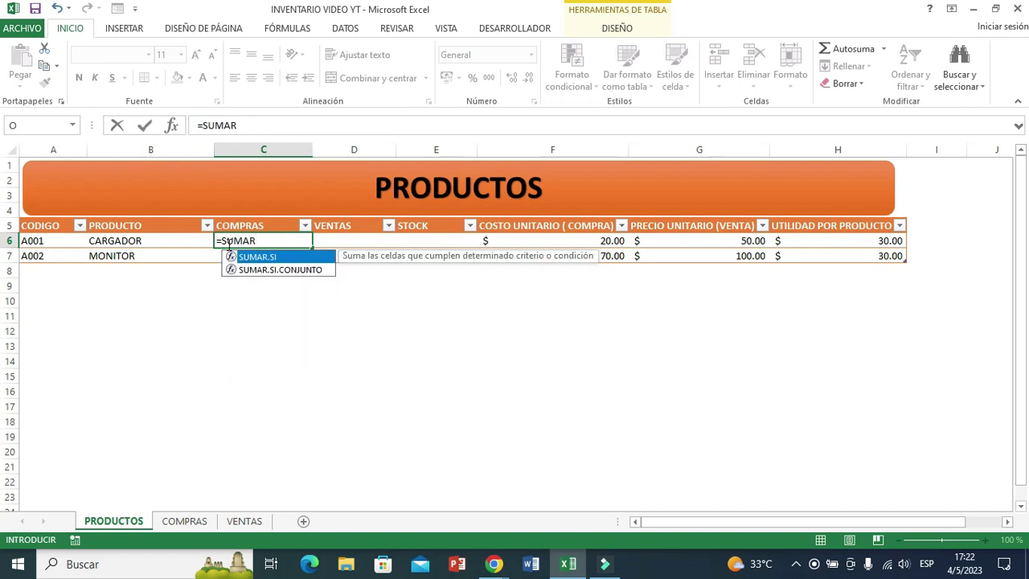
double_click(260, 263)
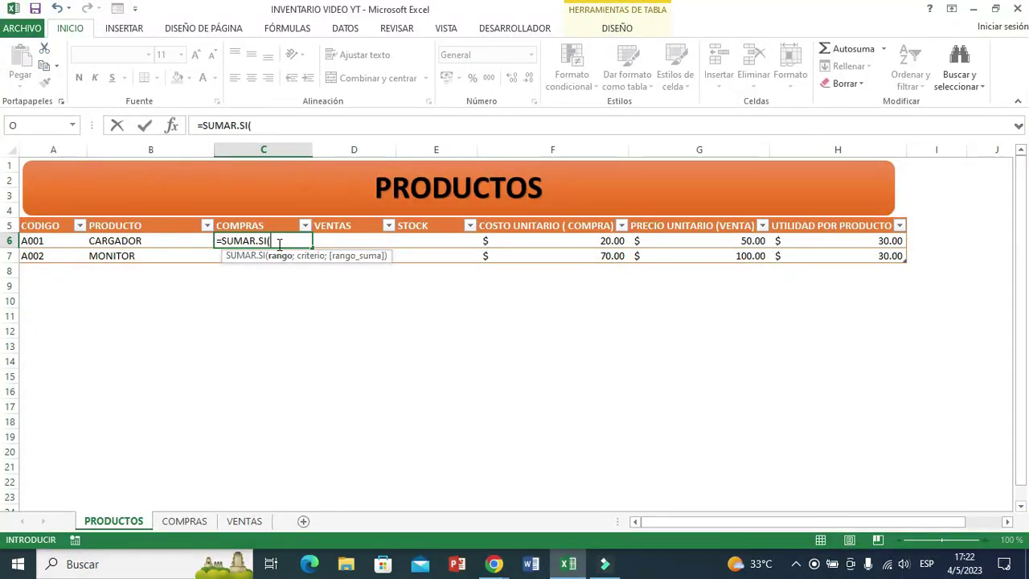
left_click(184, 521)
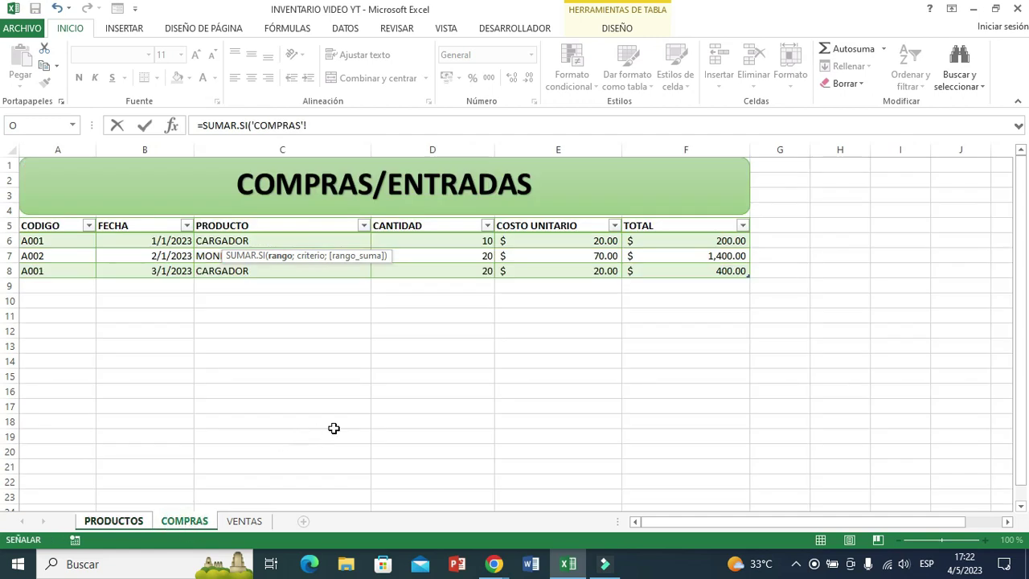
left_click_drag(47, 239, 46, 270)
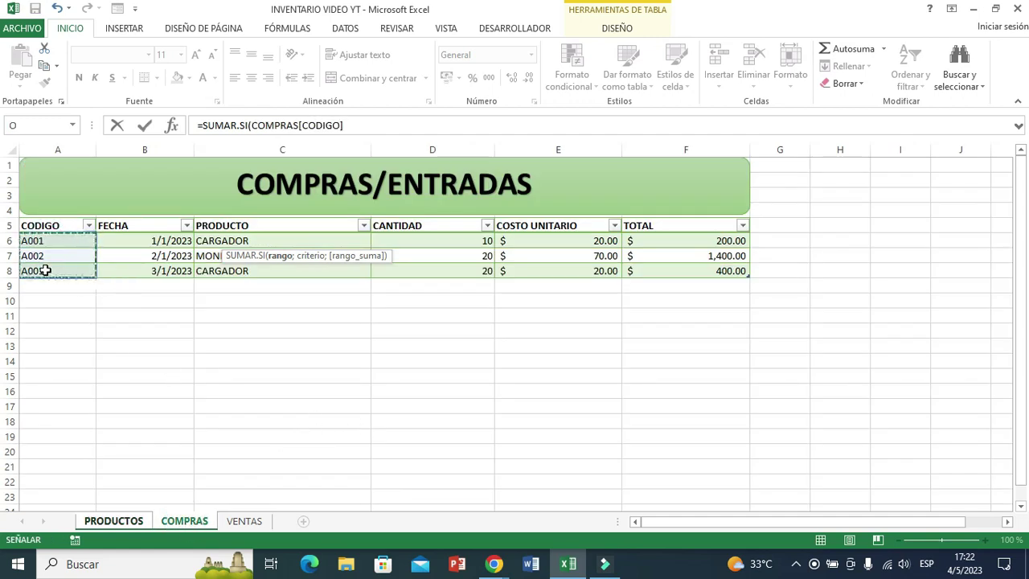
type(";")
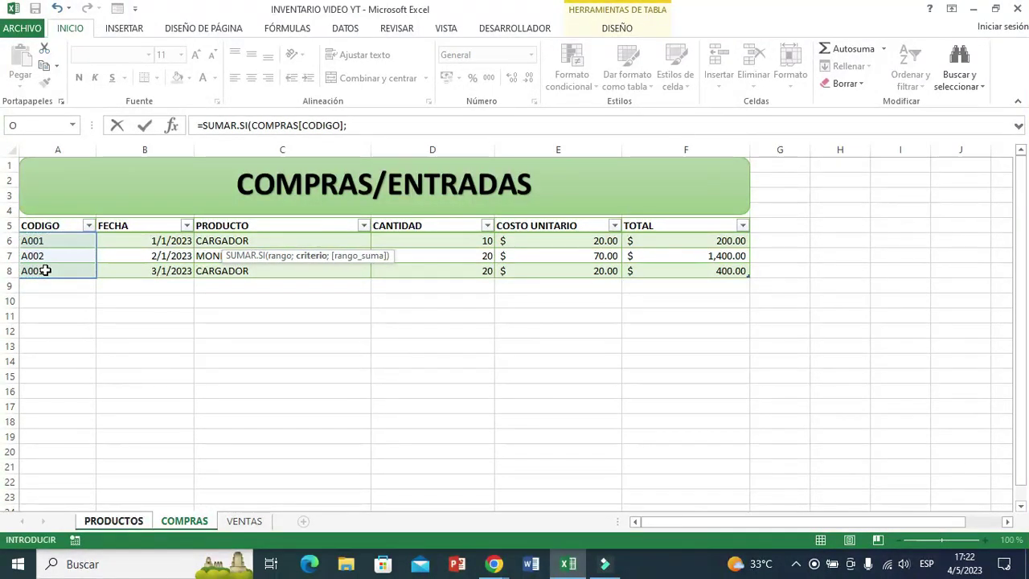
- Add the [CODIGO] criterion and COMPRAS[CANTIDAD] sum range, giving 30 and 20
left_click(114, 521)
left_click(39, 240)
left_click_drag(38, 240, 37, 255)
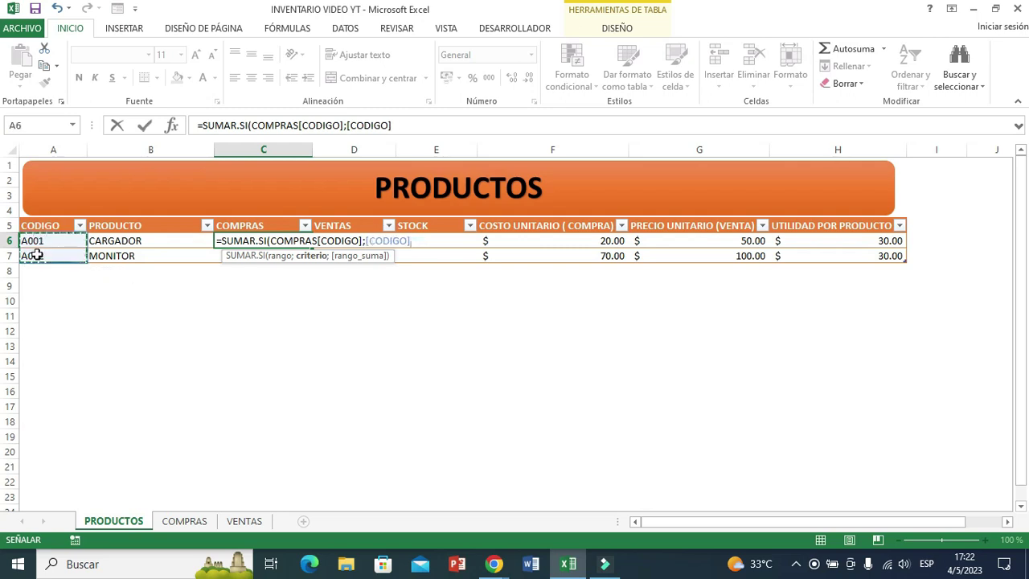
type(";")
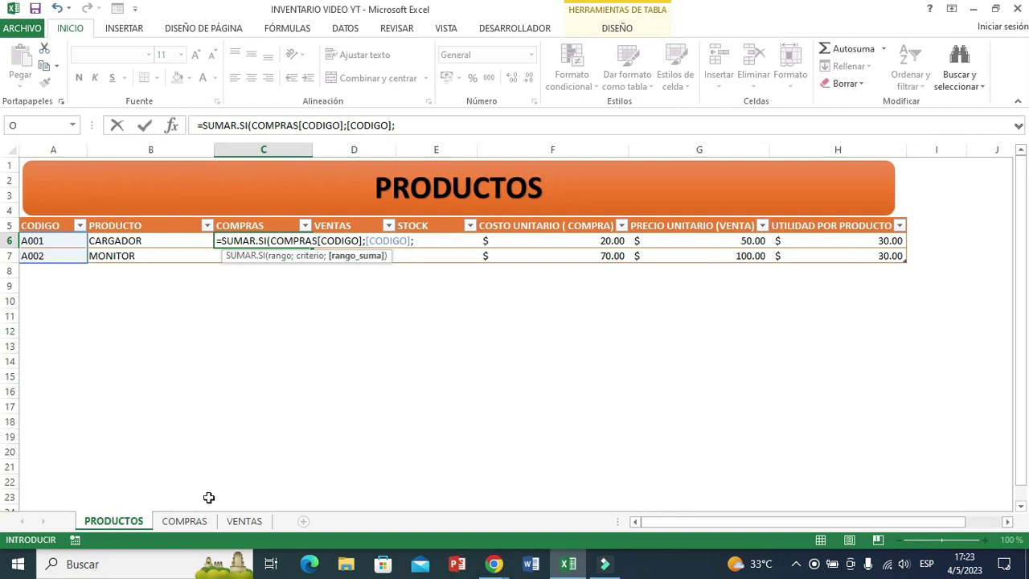
left_click(184, 521)
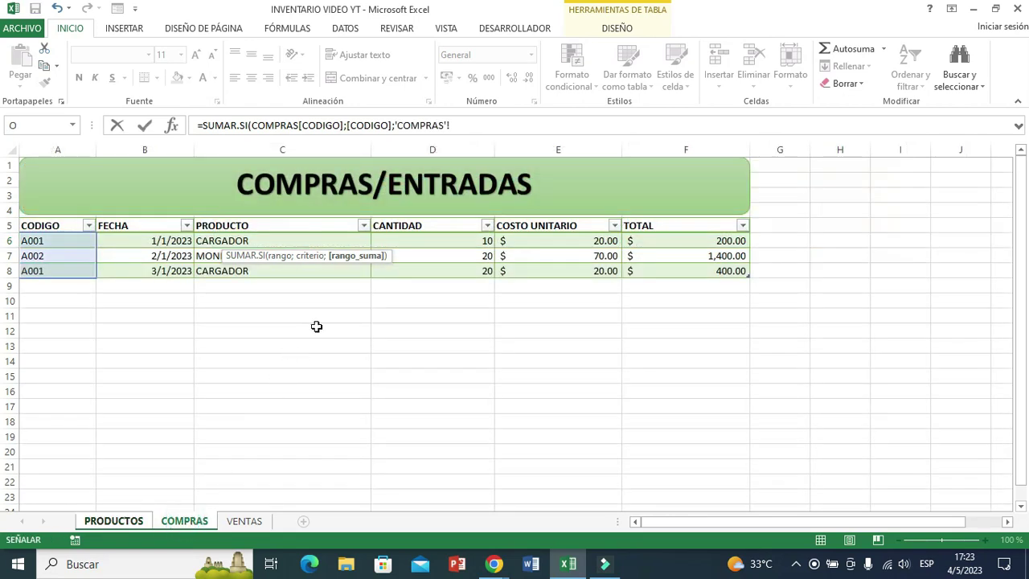
left_click_drag(438, 238, 434, 277)
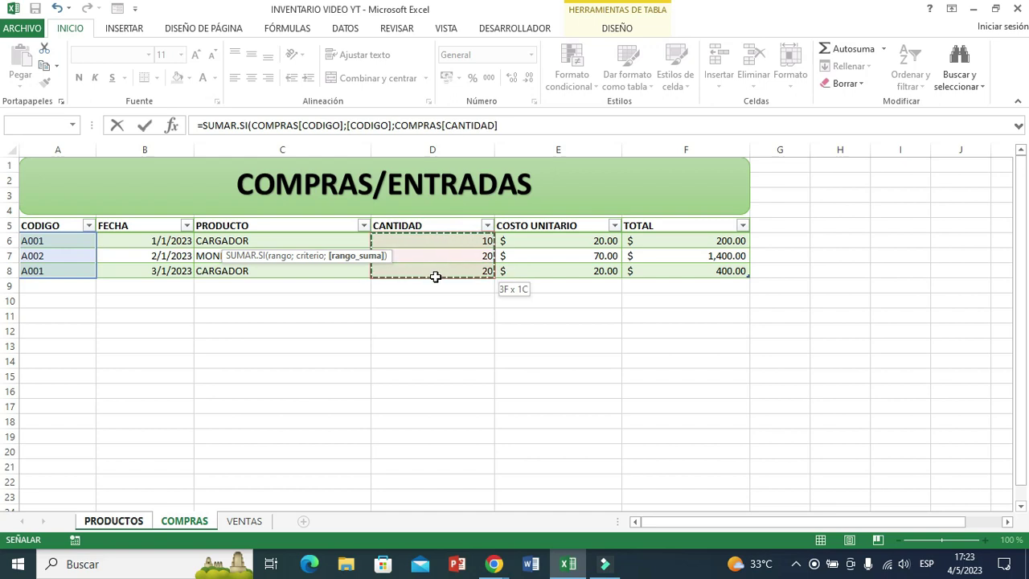
type(")")
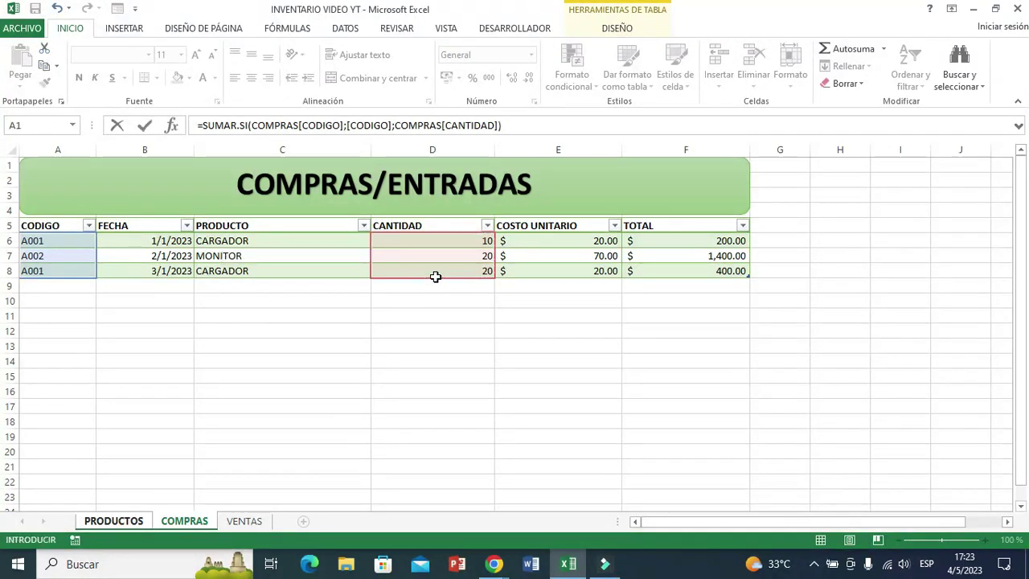
key("Return")
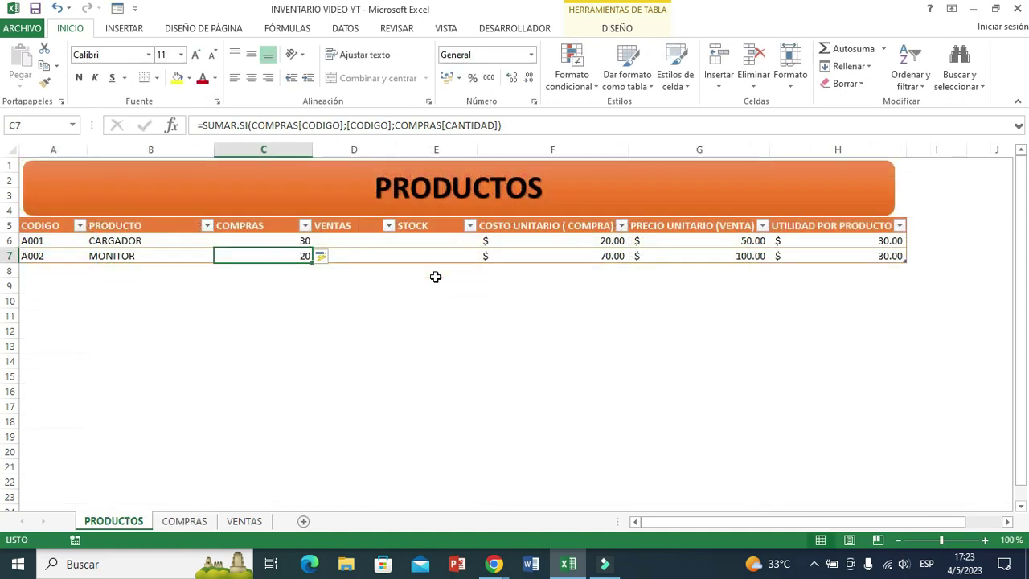
left_click(197, 346)
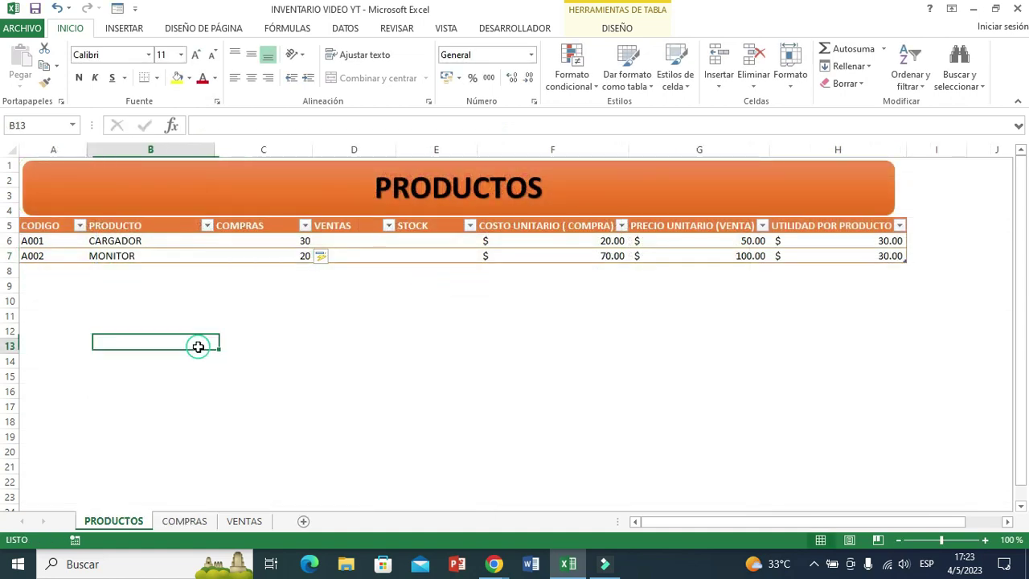
left_click(254, 241)
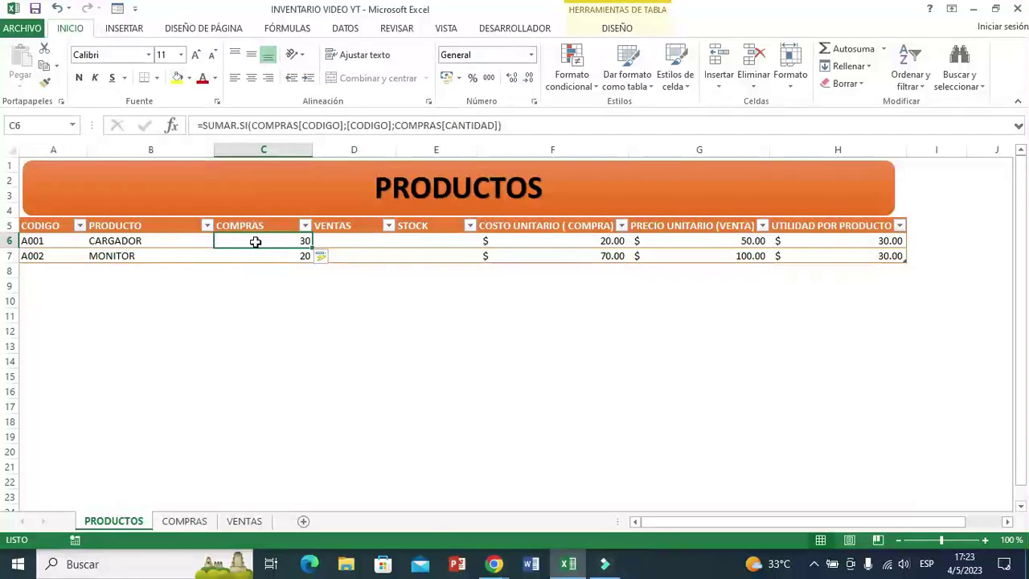
left_click(271, 255)
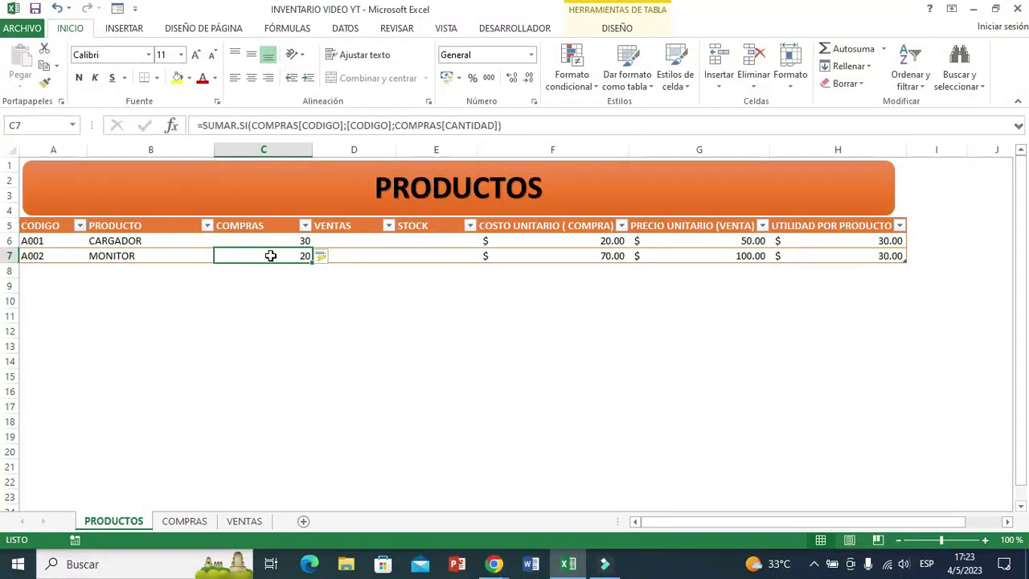
left_click(185, 521)
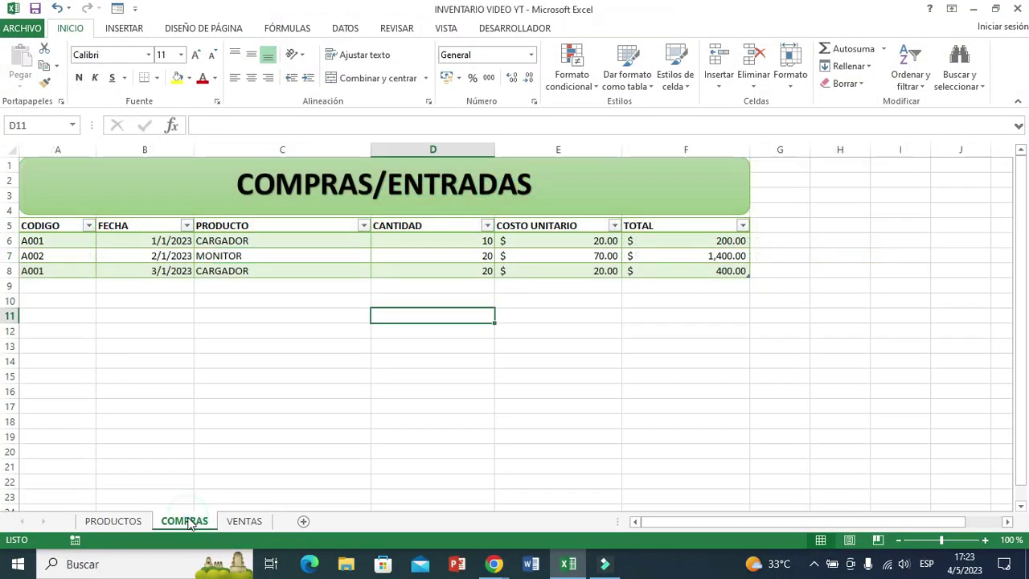
left_click(410, 240)
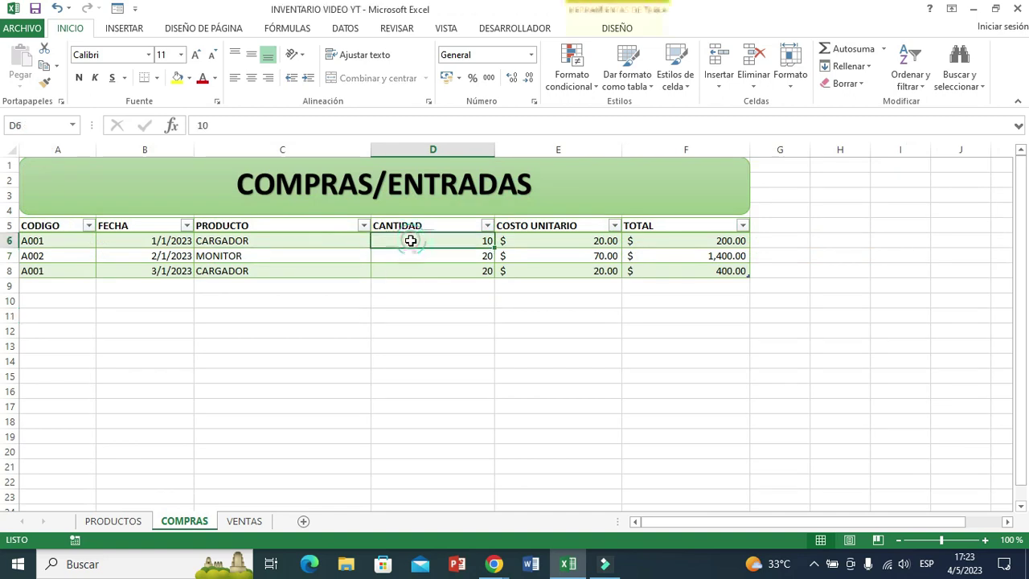
left_click(446, 272)
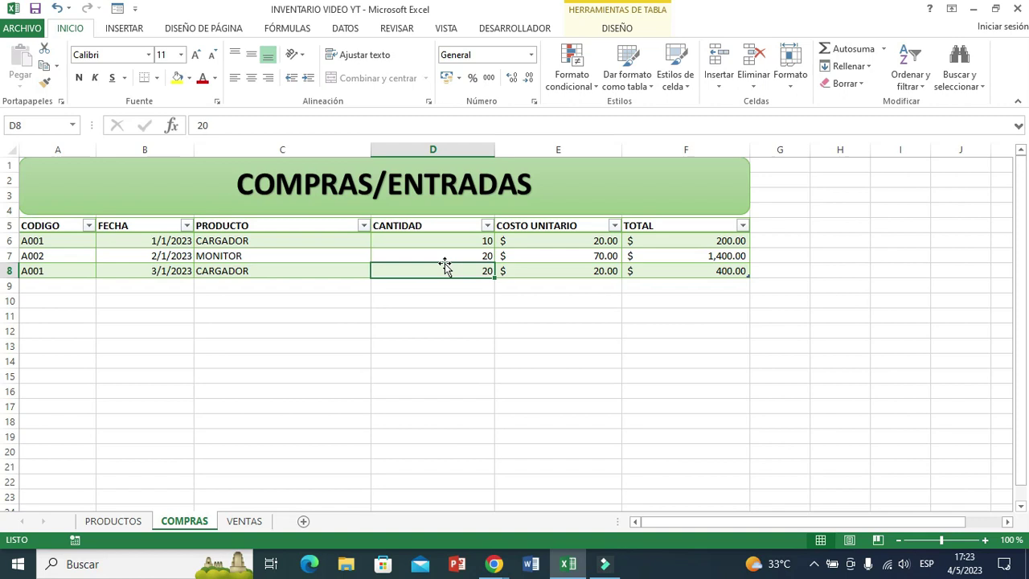
left_click(438, 256)
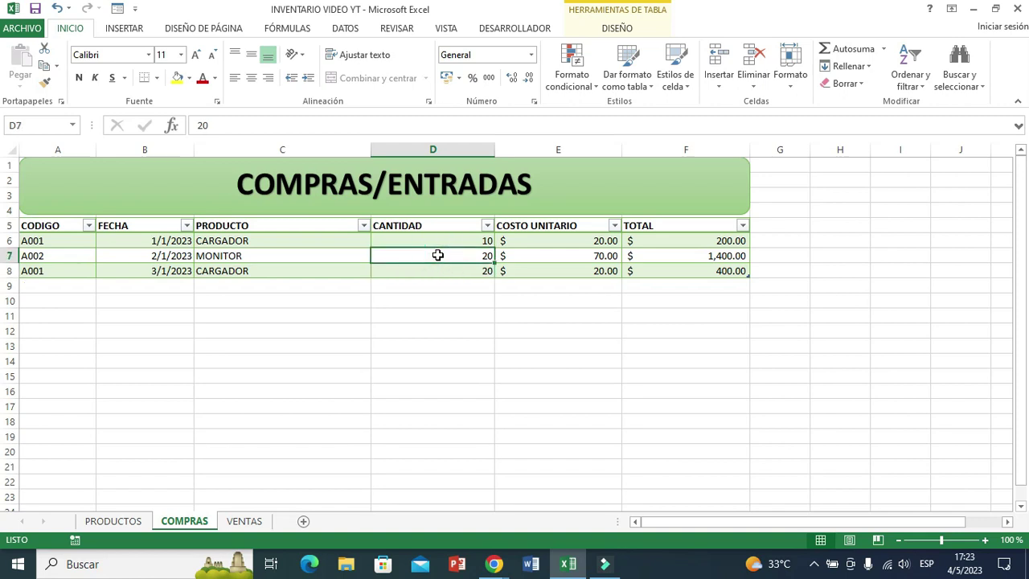
left_click(96, 521)
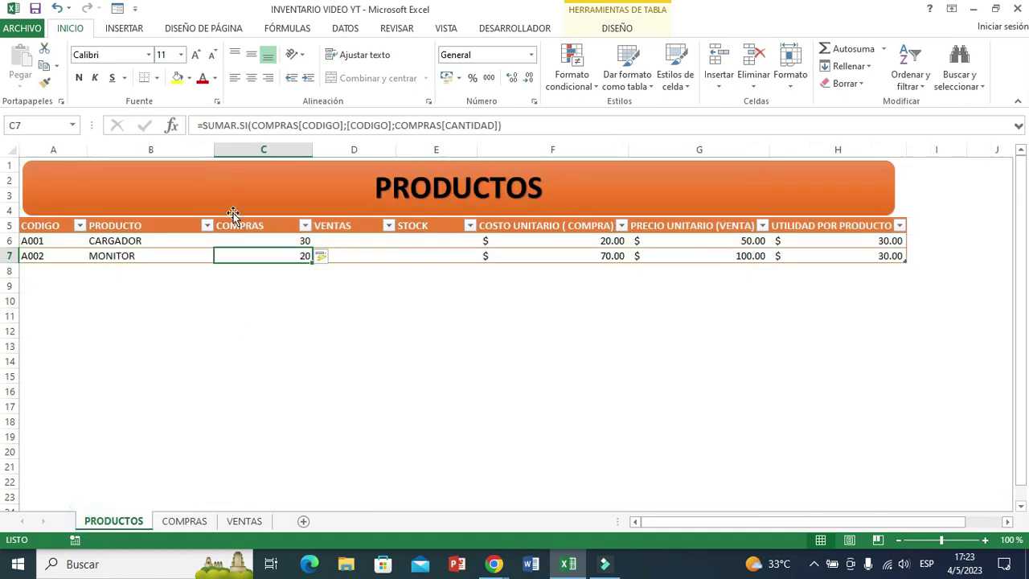
left_click(338, 307)
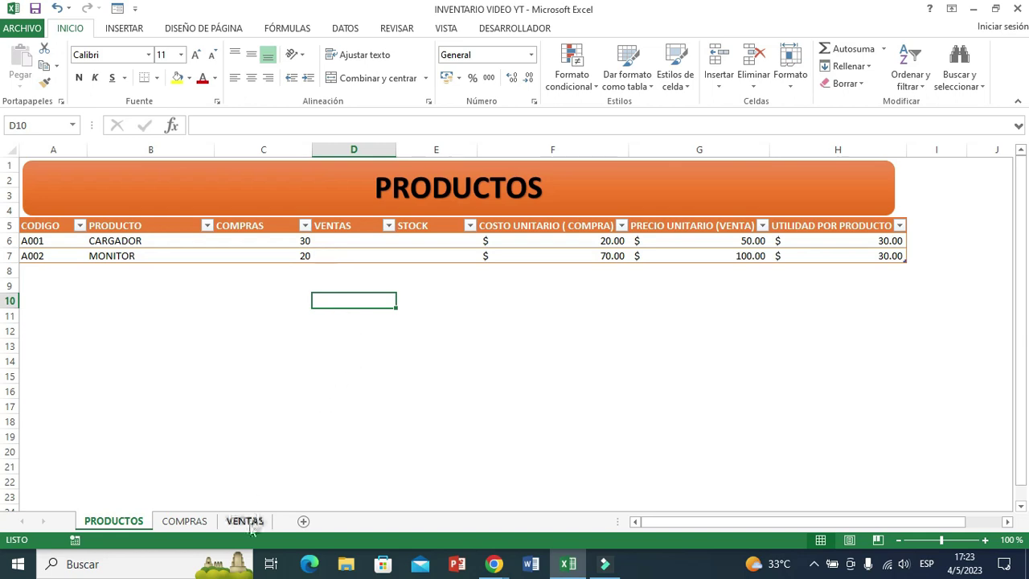
- On the VENTAS sheet, enter codes A001 and A002 in A6:A7
left_click(244, 521)
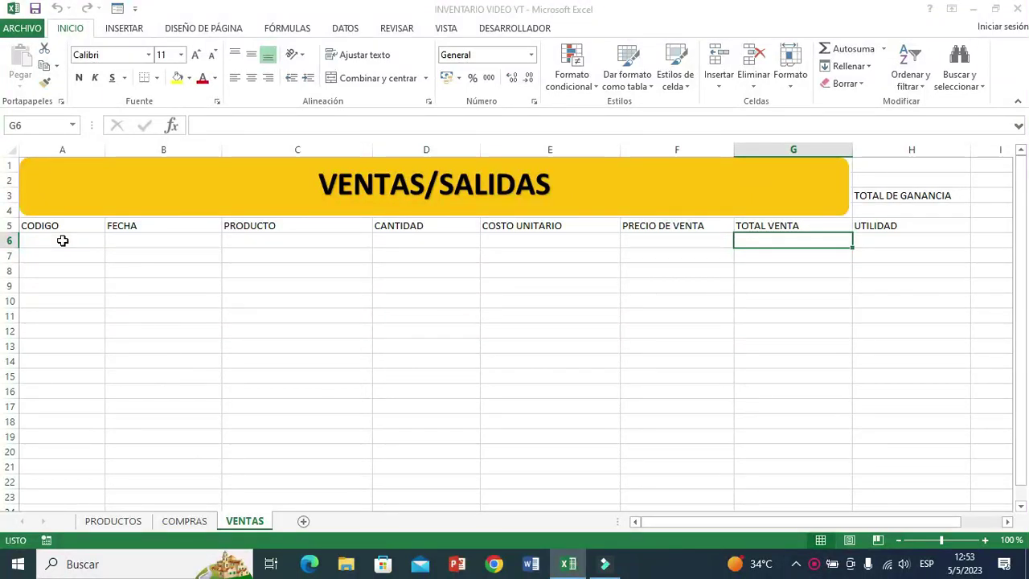
left_click(63, 240)
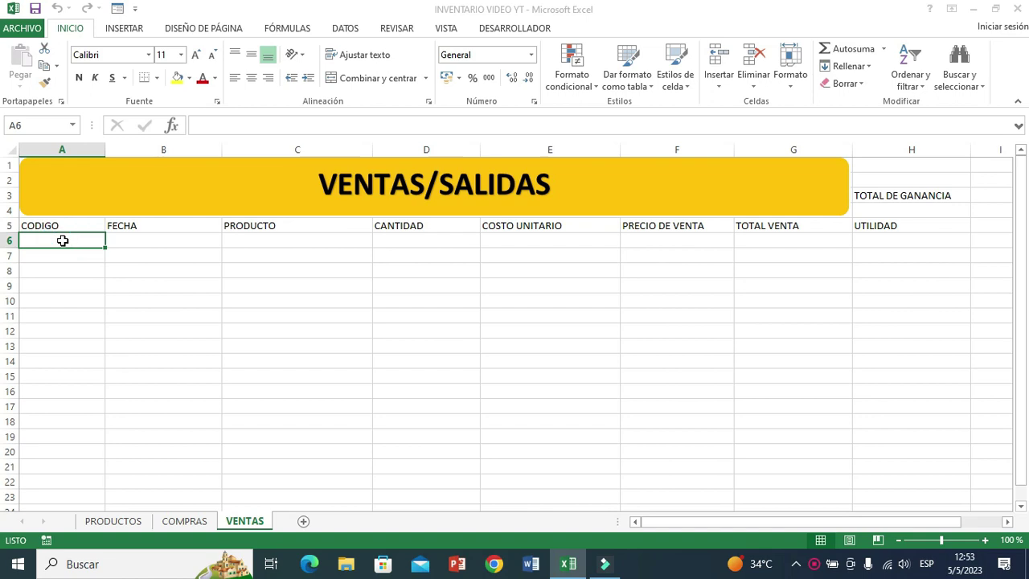
type("A001")
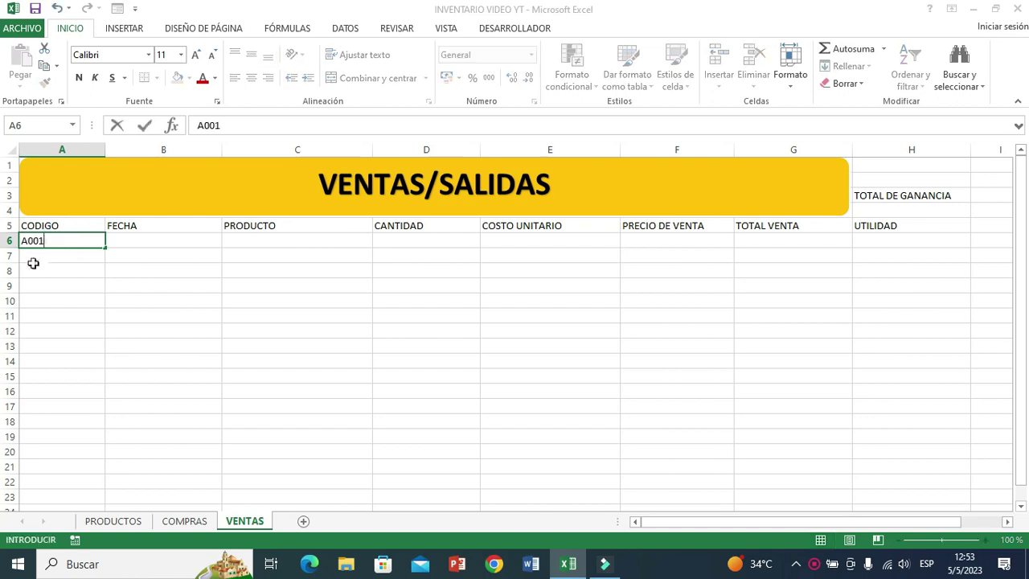
left_click(32, 256)
type("A002")
left_click(165, 313)
- Enter date 2/1/2023 in B6 and fill down so B7 shows 3/1/2023
left_click(148, 240)
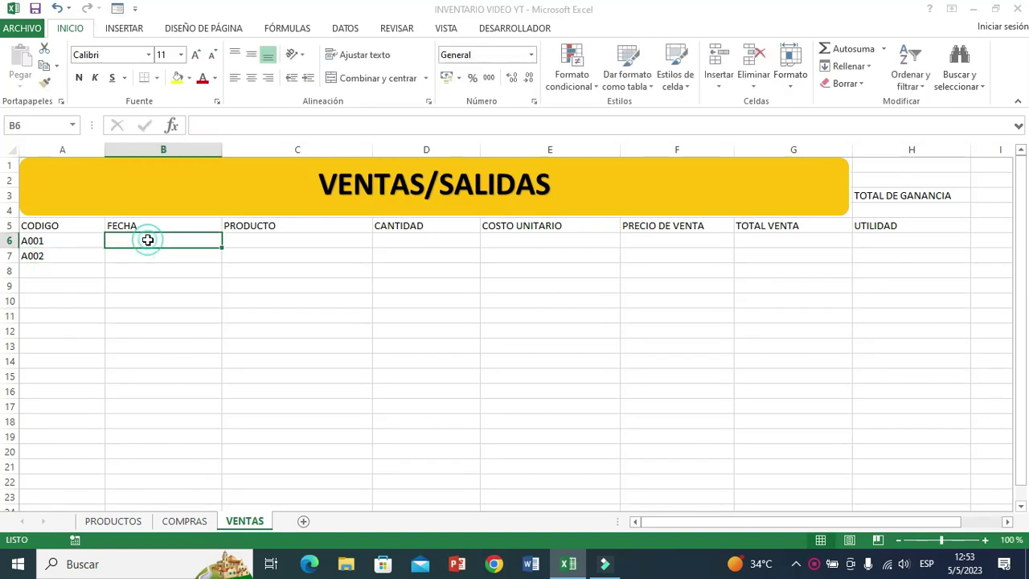
type("2-0")
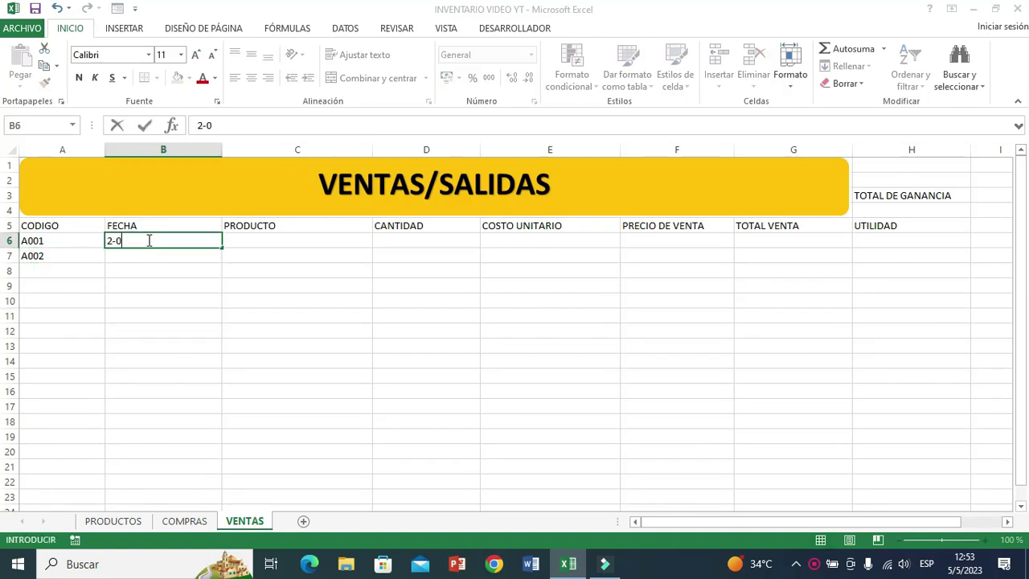
type("1-20")
left_click(165, 258)
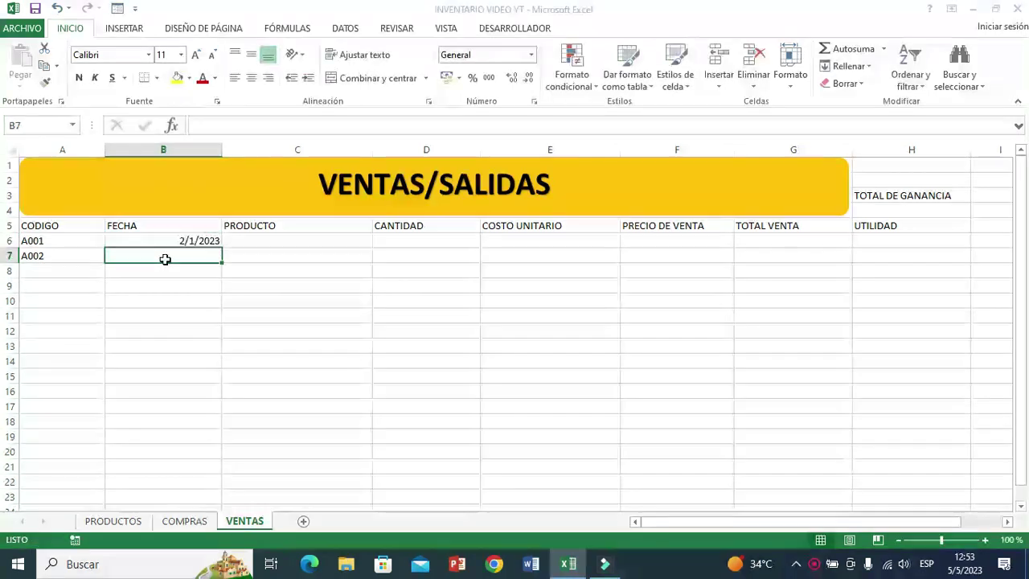
left_click(169, 267)
left_click(179, 243)
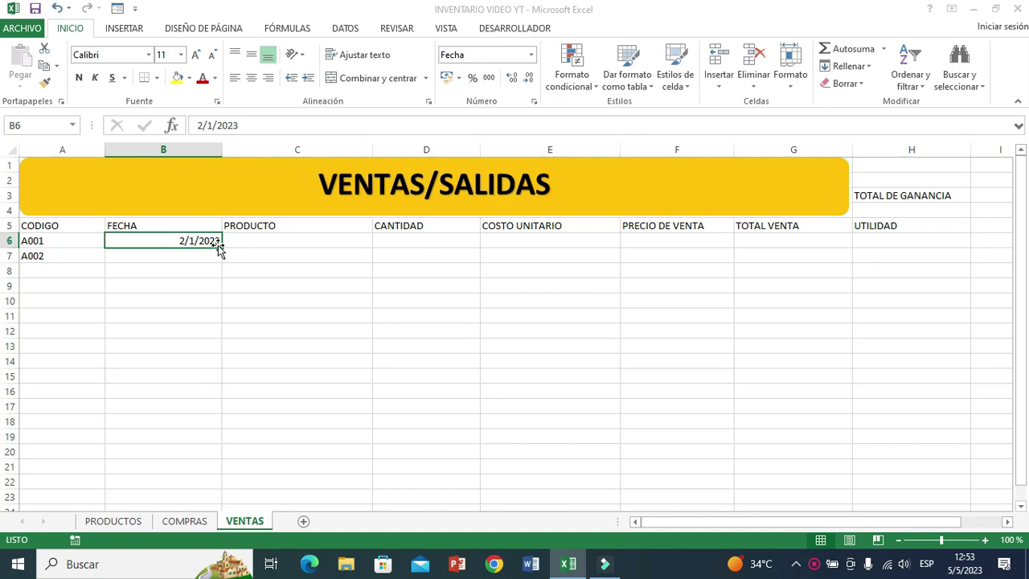
left_click_drag(221, 248, 221, 263)
left_click(345, 318)
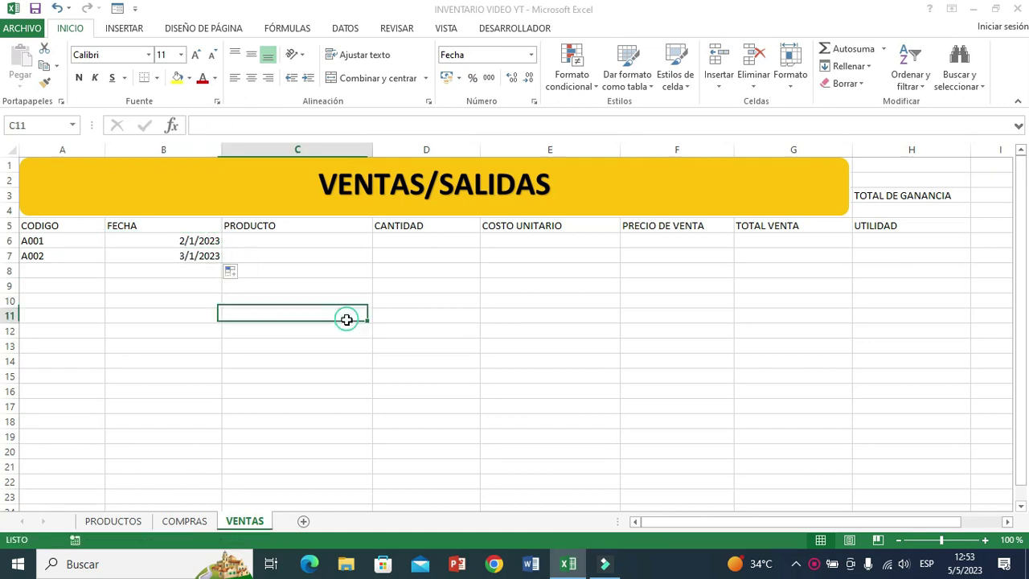
left_click(277, 241)
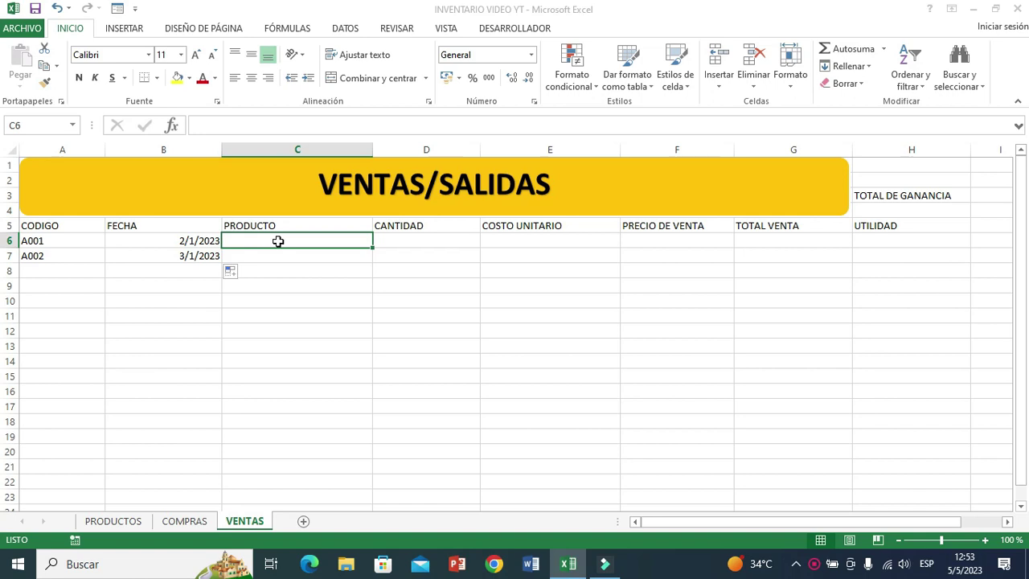
- In VENTAS C6, build the partial formula =SI.ERROR(BUSCARV(A6;PRODUCTOS; using autocomplete
type("=SI")
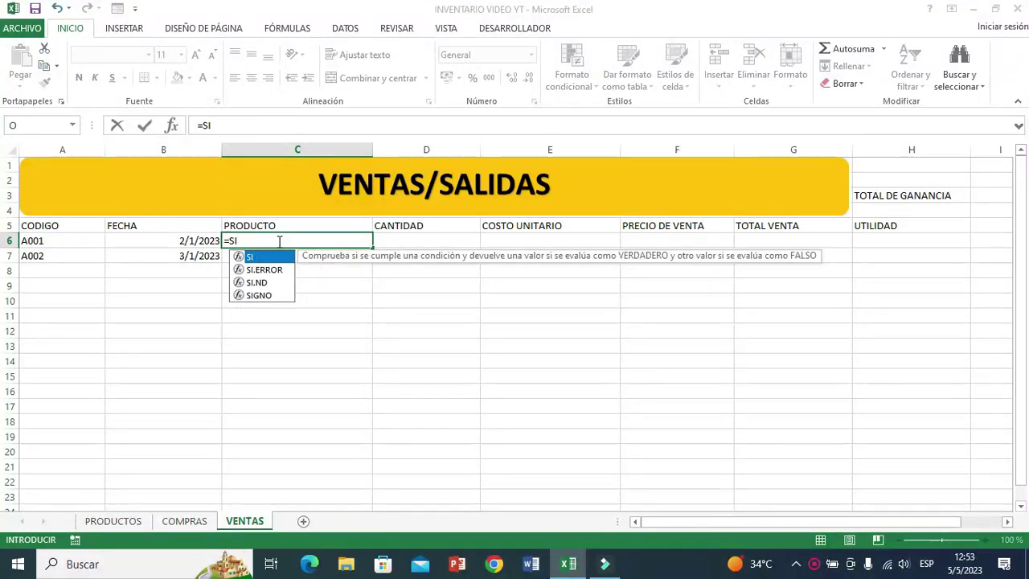
double_click(267, 271)
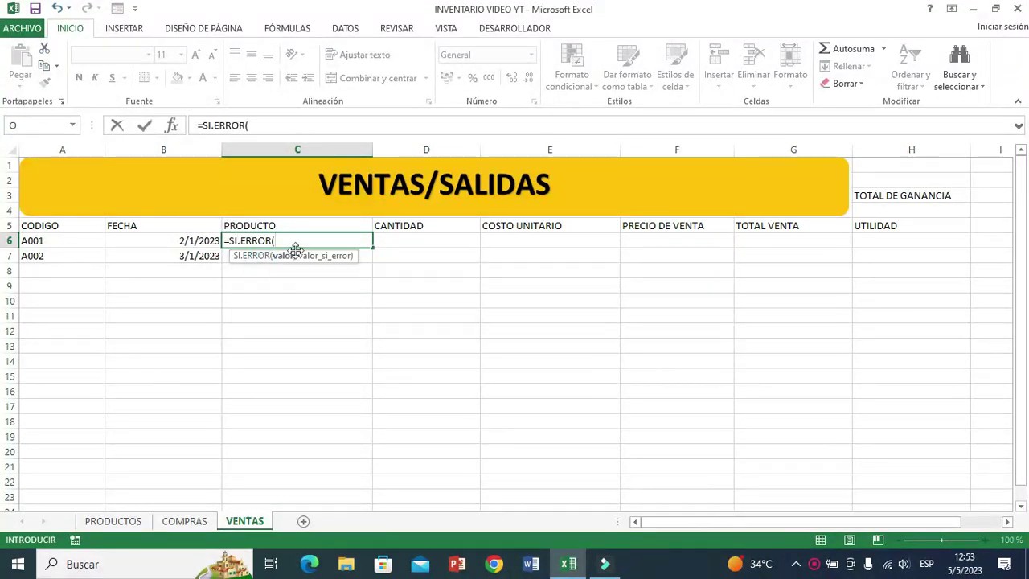
type("BUSC")
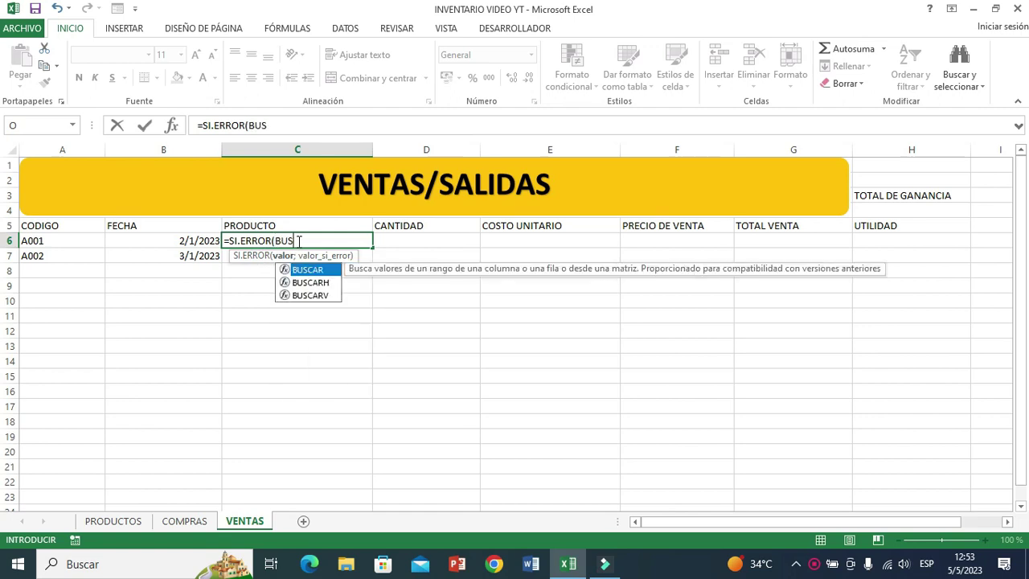
double_click(318, 296)
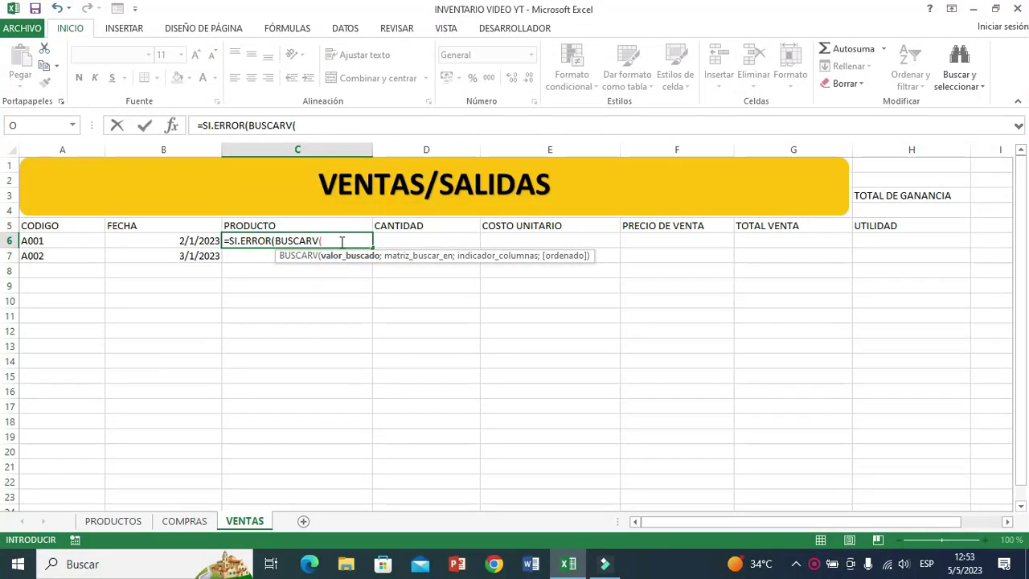
left_click(40, 241)
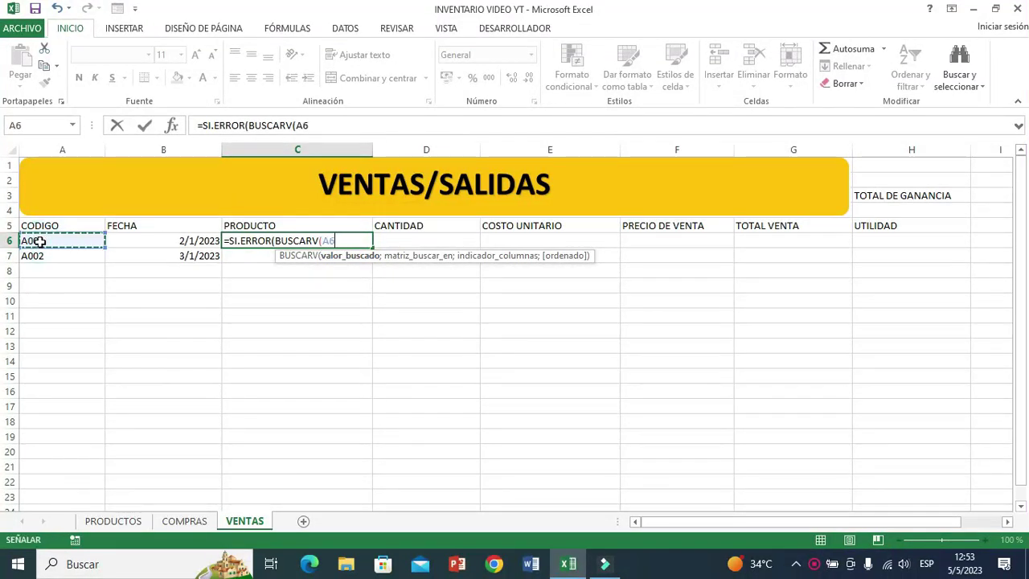
type(";")
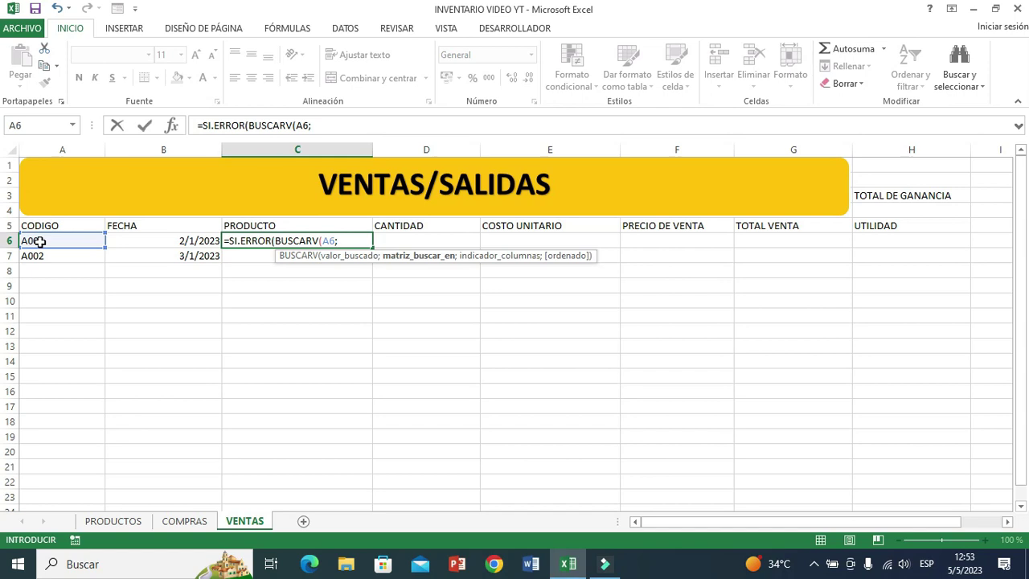
type("PRO")
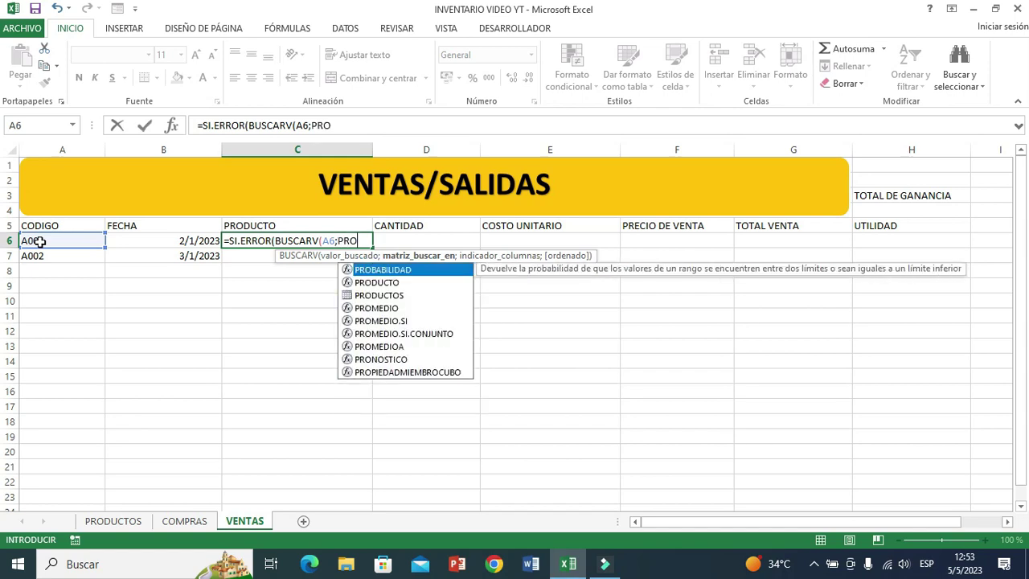
double_click(396, 295)
type(";2;FALSO);\"NO EXO")
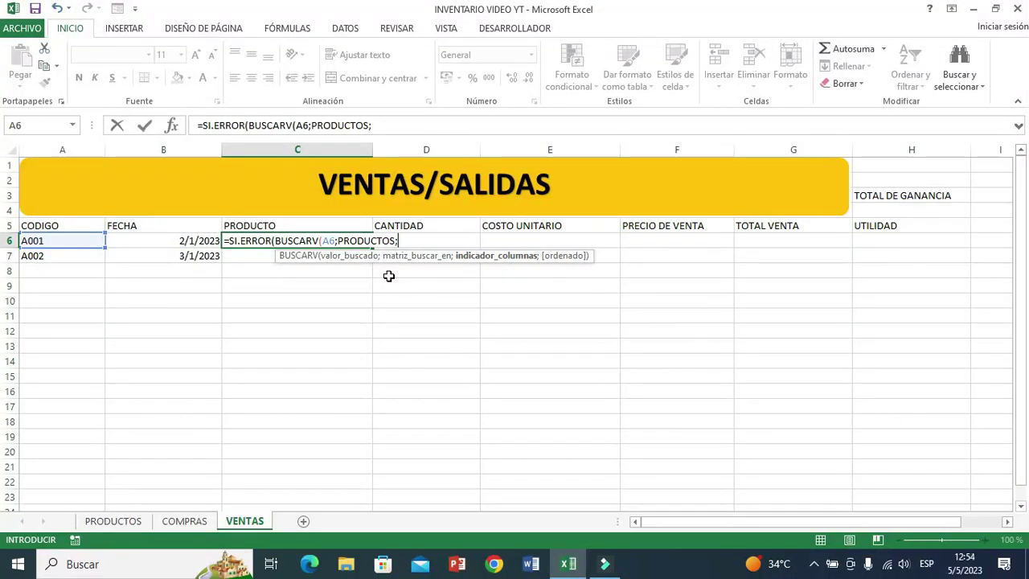
- Complete =SI.ERROR(BUSCARV(A6;PRODUCTOS;2;FALSO);"NO EXISTE") in C6 and confirm it
type(";FALSO")
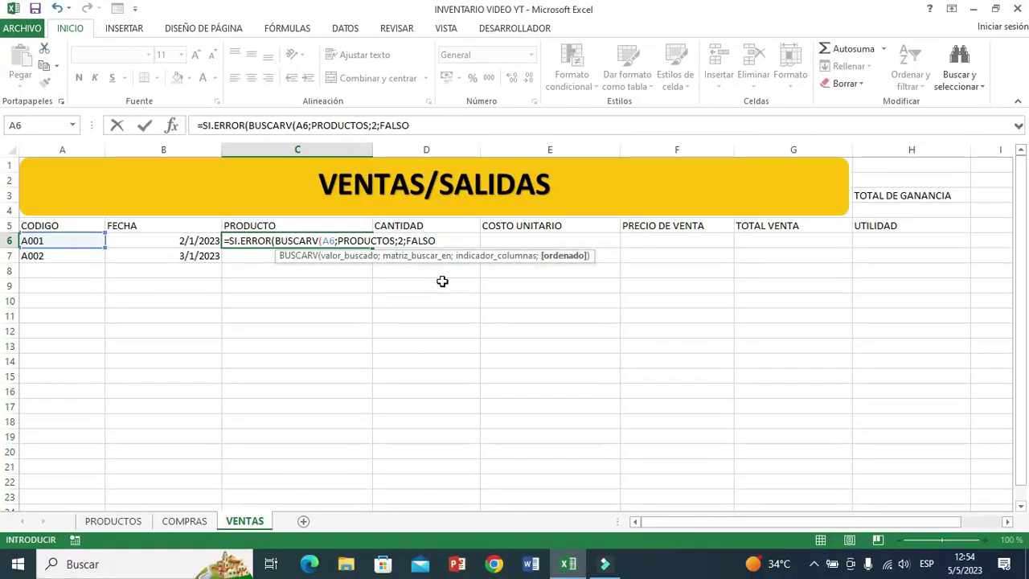
type(";")
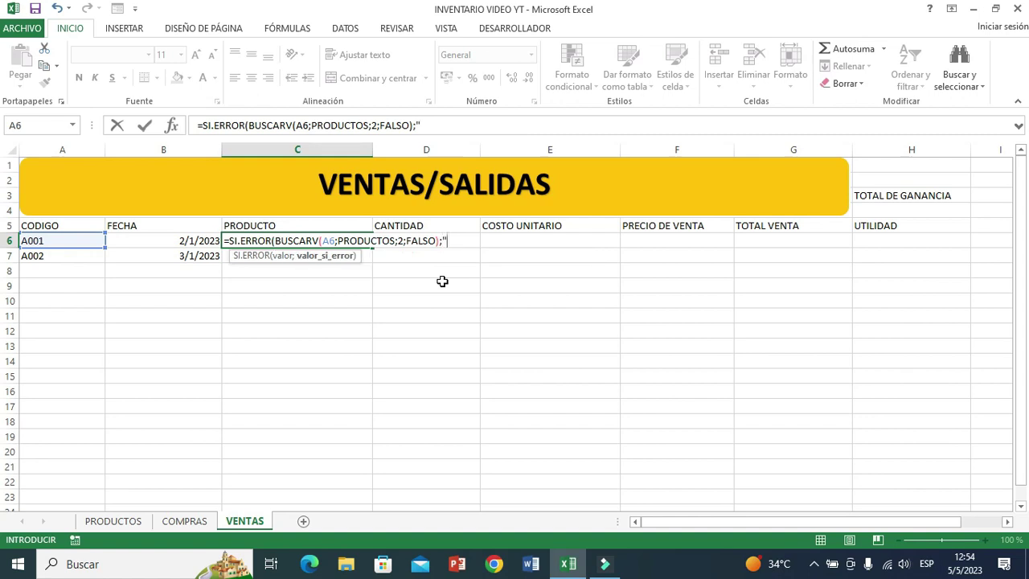
type("NO EXOI")
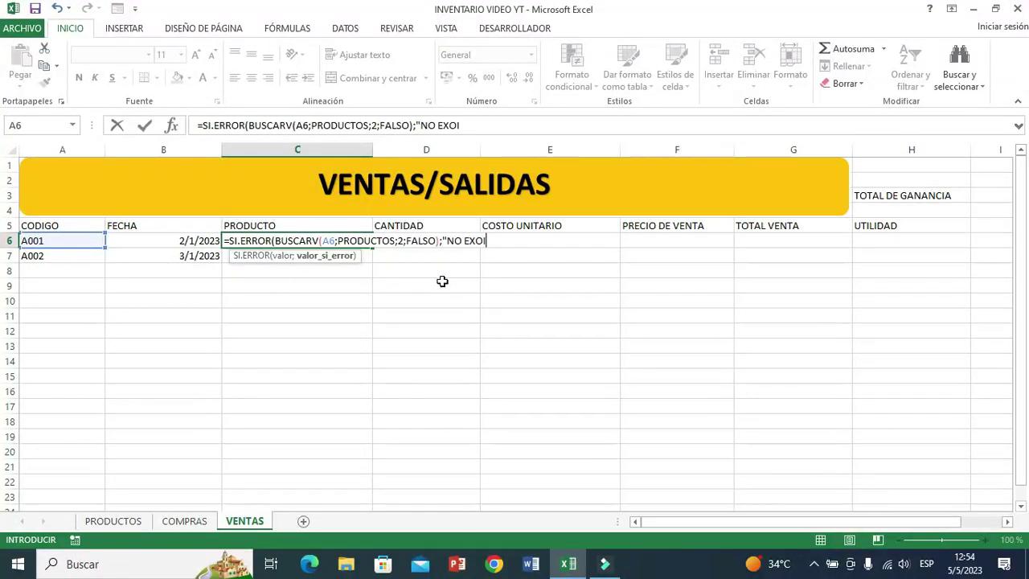
key("BackSpace")
key("Right")
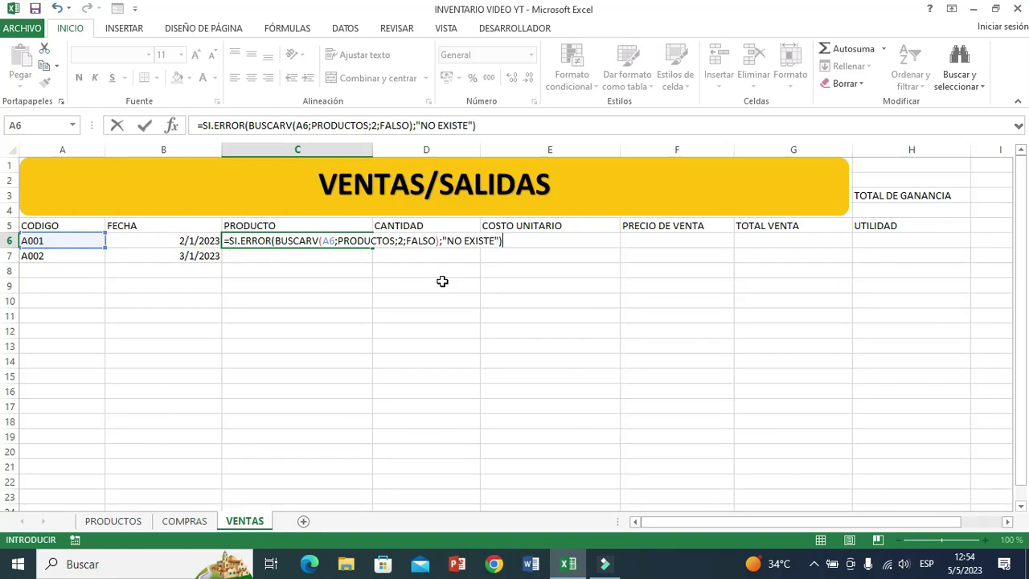
key("Return")
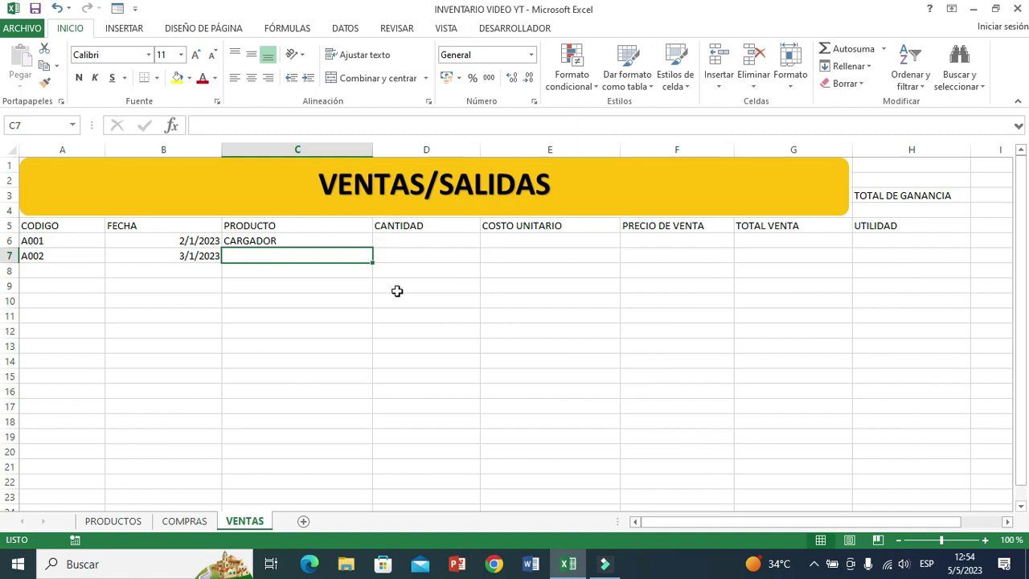
- Copy the product lookup from C6 down to C7, showing CARGADOR and MONITOR
left_click(271, 240)
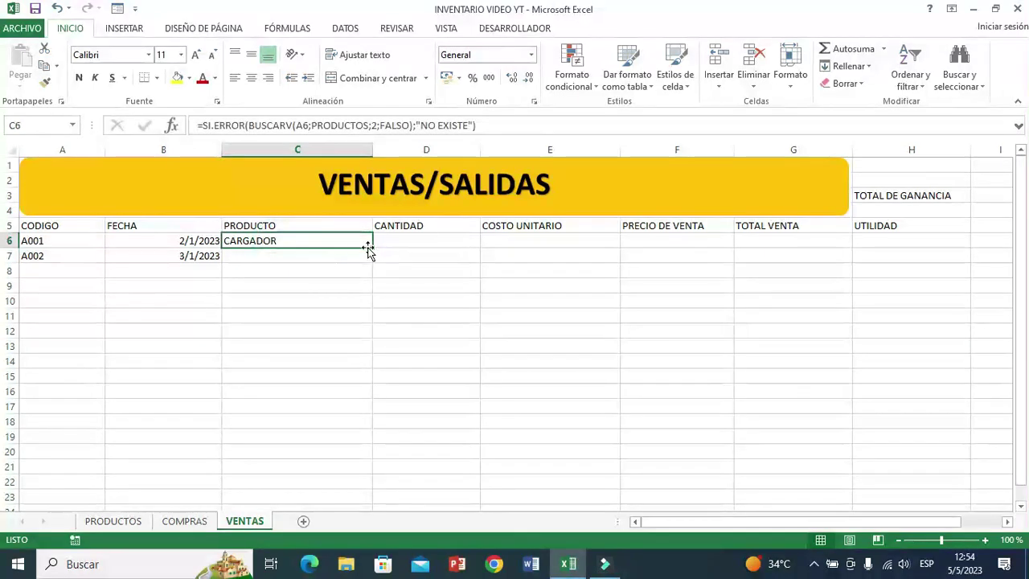
left_click_drag(372, 248, 372, 262)
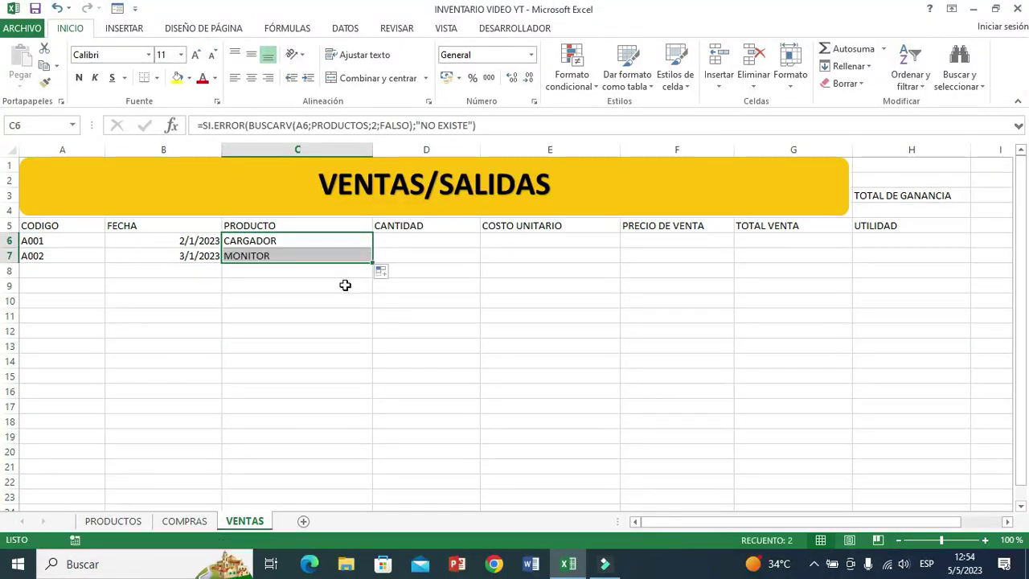
left_click(303, 298)
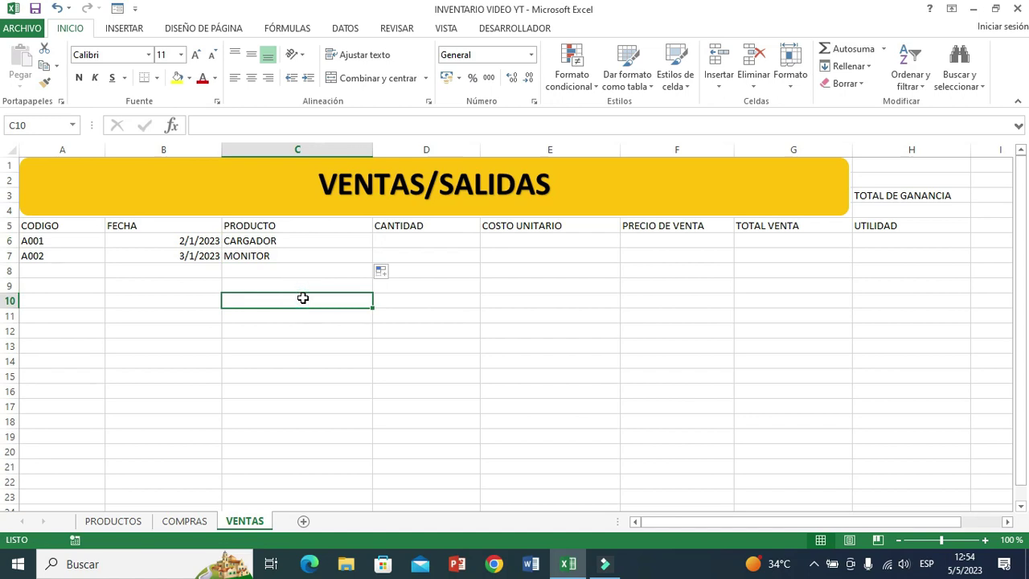
- Enter quantity 3 in D6 and 5 in D7
left_click(407, 239)
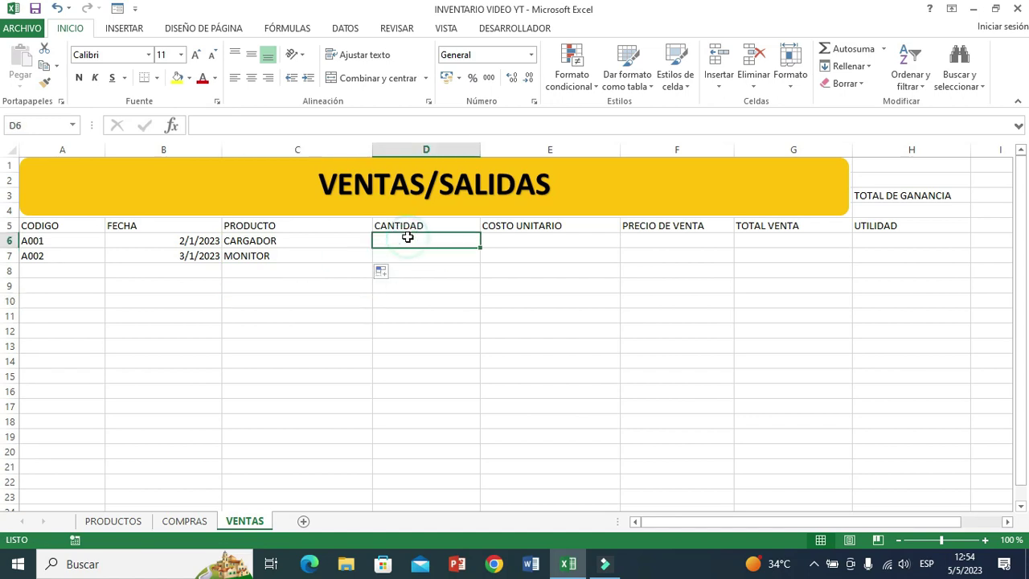
left_click(409, 240)
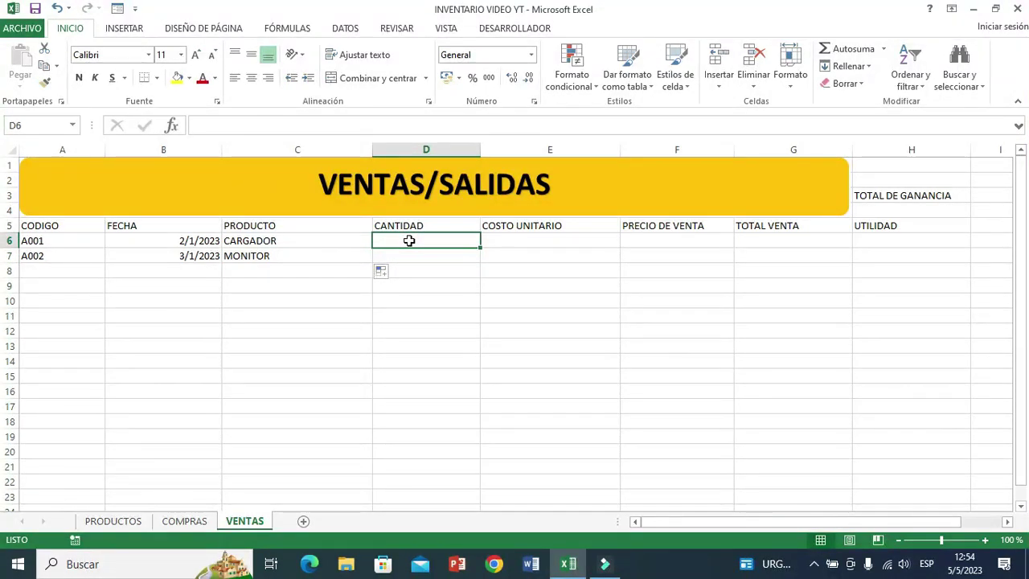
type("3")
key("Return")
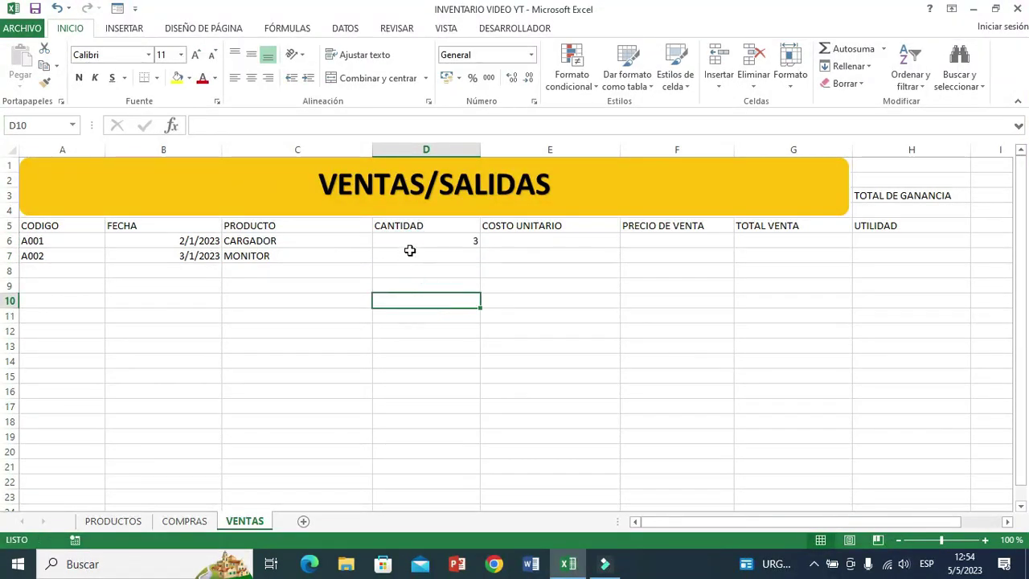
left_click(416, 256)
type("5")
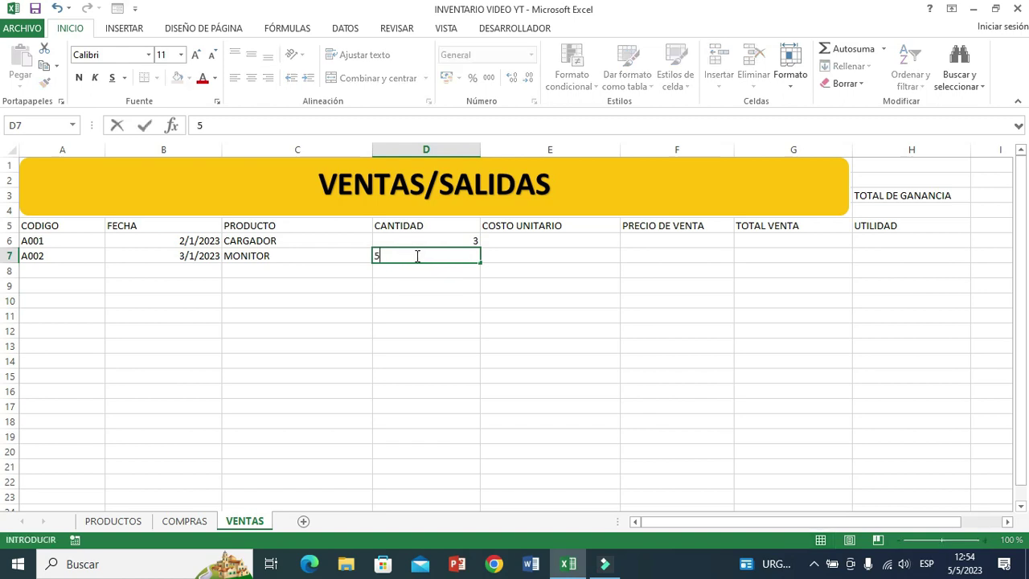
left_click(401, 334)
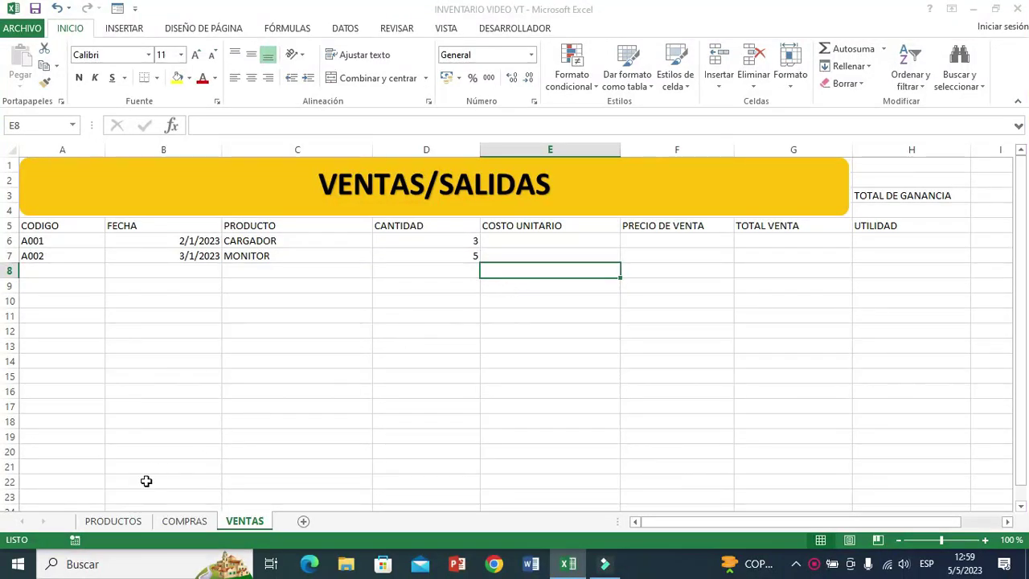
left_click(111, 523)
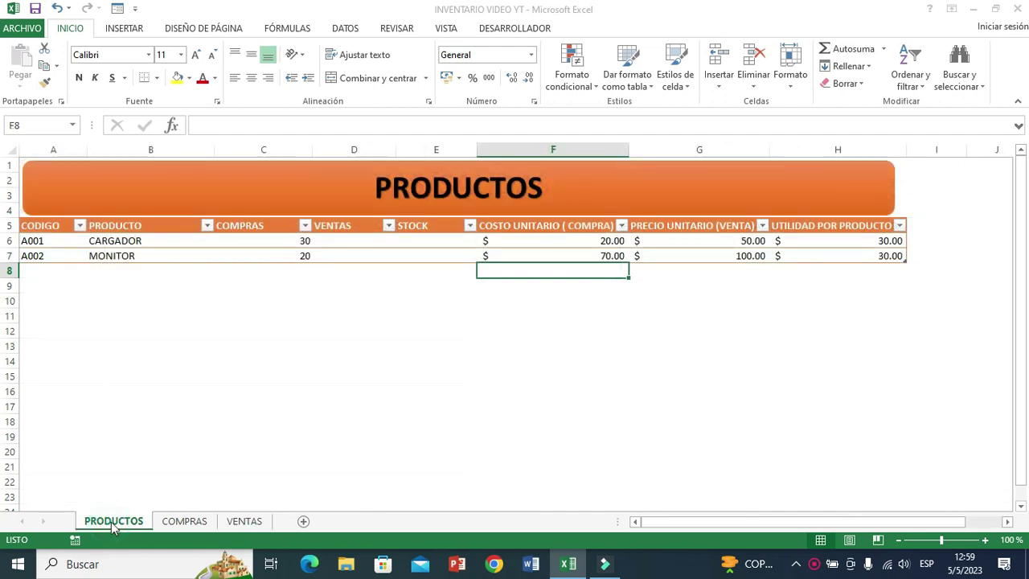
left_click(523, 243)
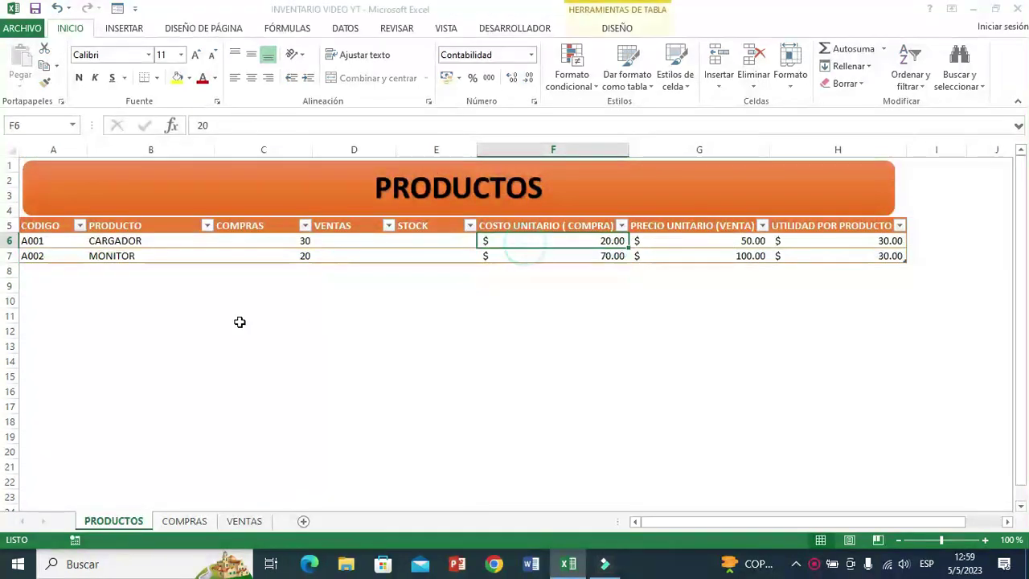
left_click(37, 271)
left_click(101, 271)
left_click(237, 277)
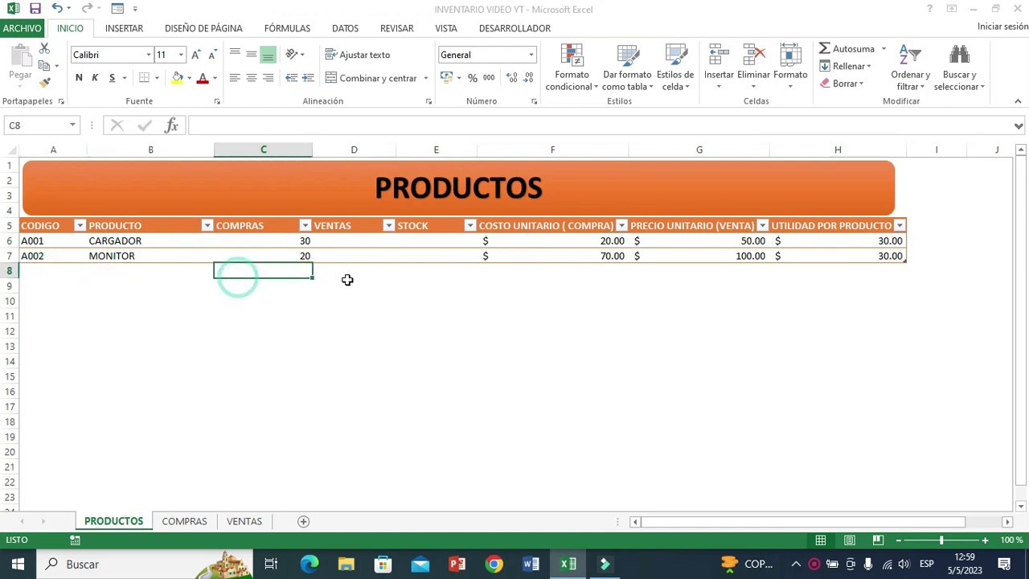
left_click(344, 276)
left_click(432, 276)
left_click(533, 271)
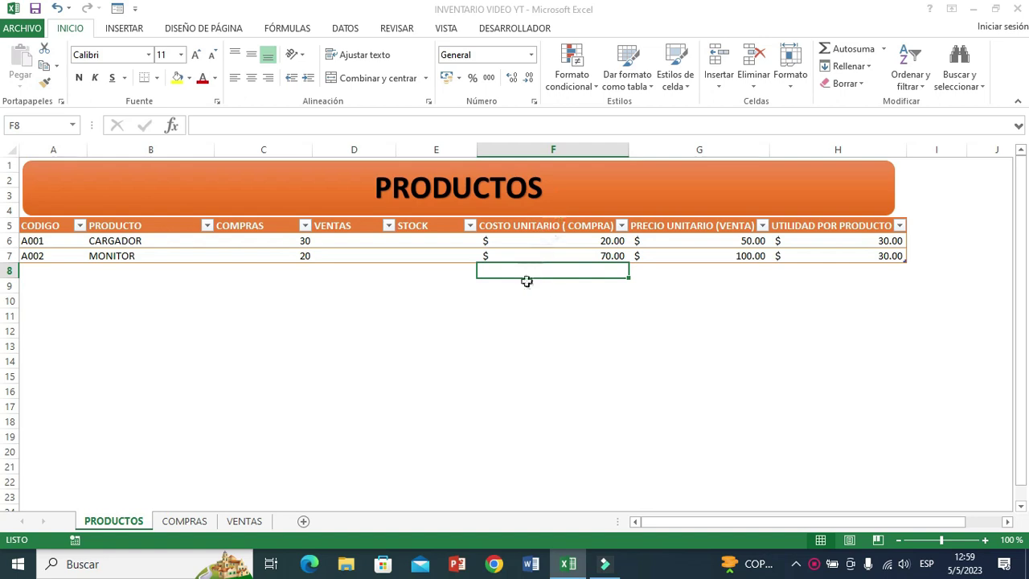
left_click(244, 521)
left_click(519, 239)
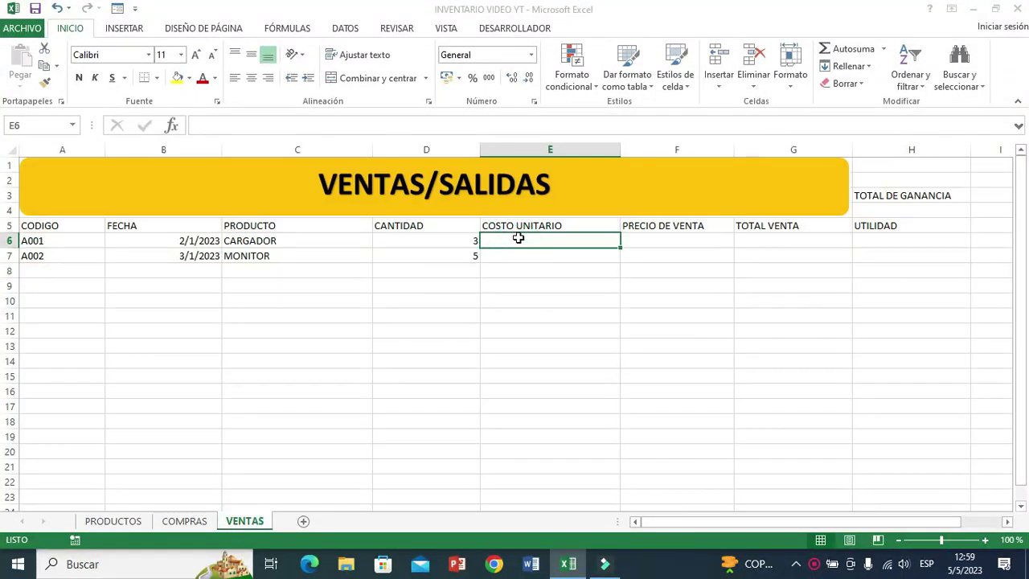
- Enter =SI.ERROR(BUSCARV(A6;PRODUCTOS;6;FALSO);"NO EXISTE") in E6 for the unit cost
type("=SI")
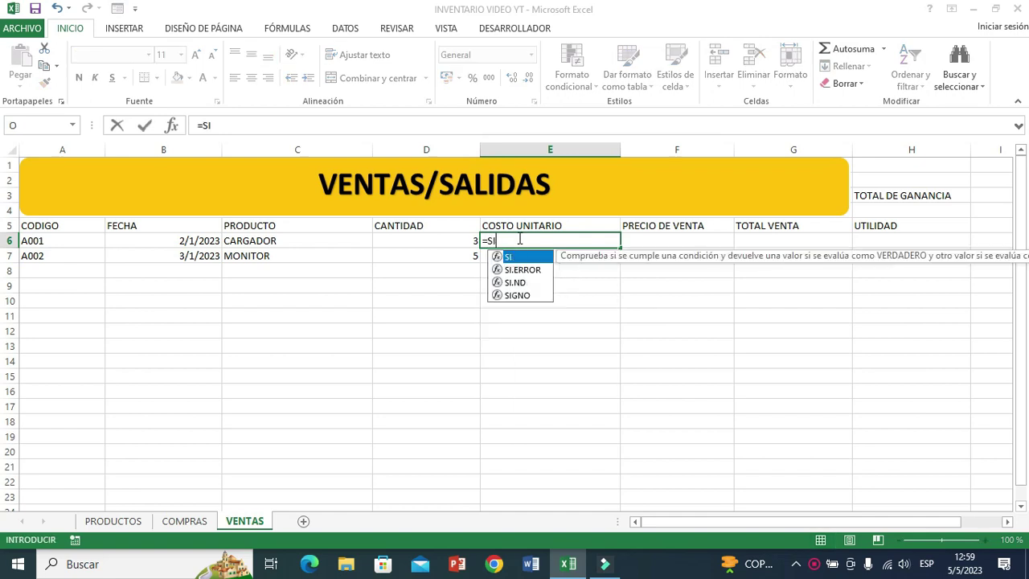
double_click(527, 271)
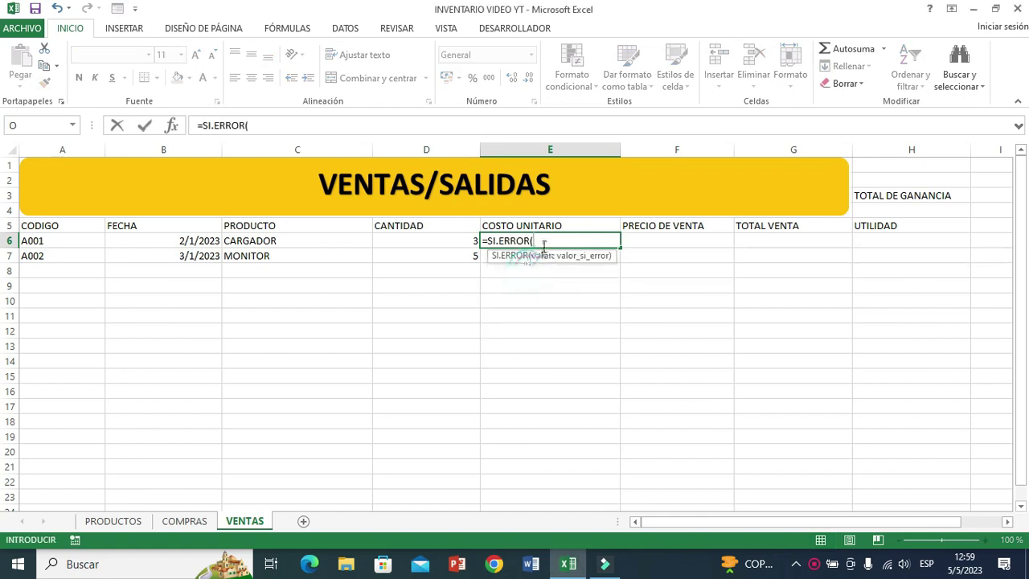
type("BUSCA")
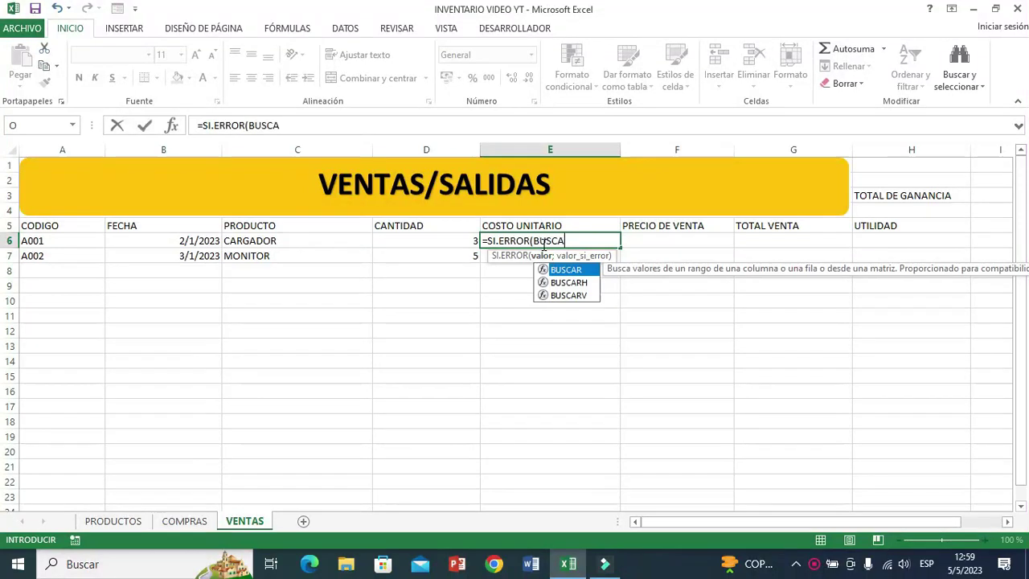
double_click(579, 295)
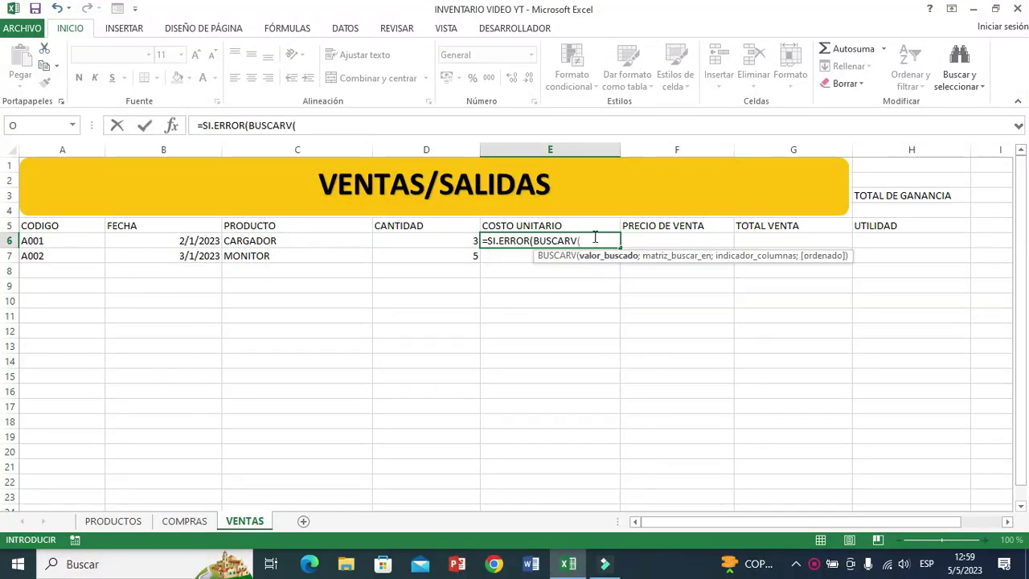
left_click(33, 240)
type(";")
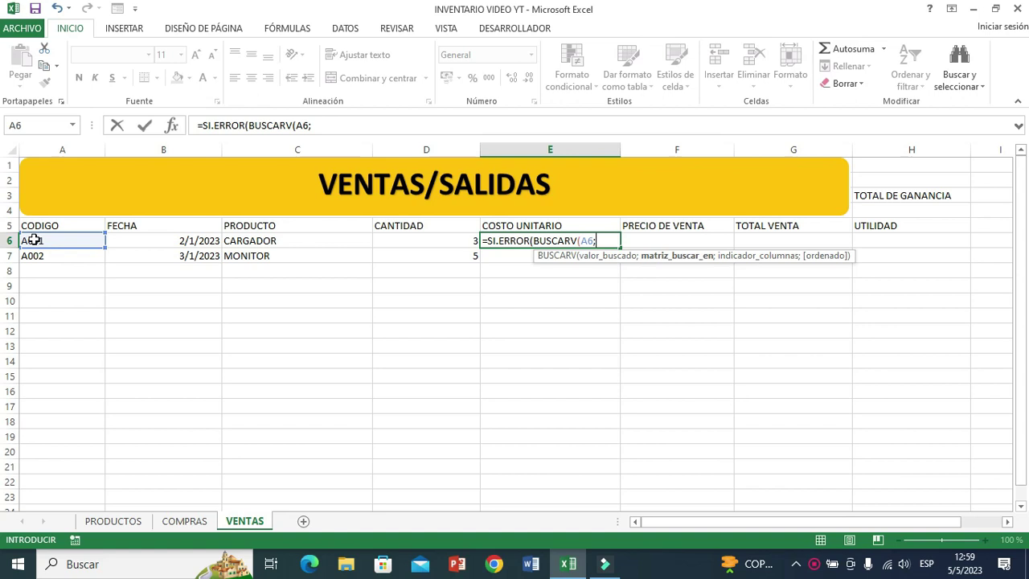
type("PRO")
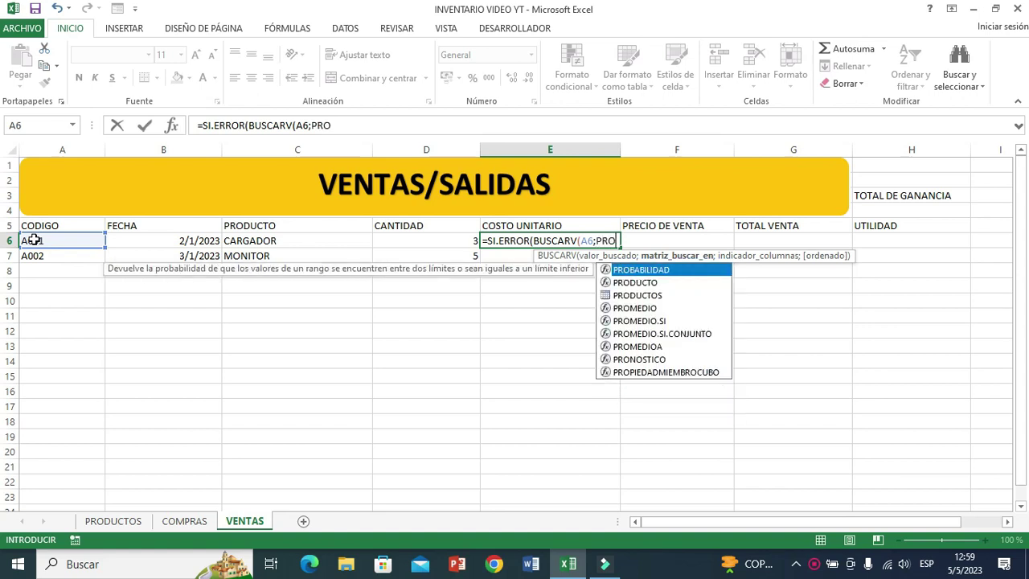
double_click(653, 295)
type(";6")
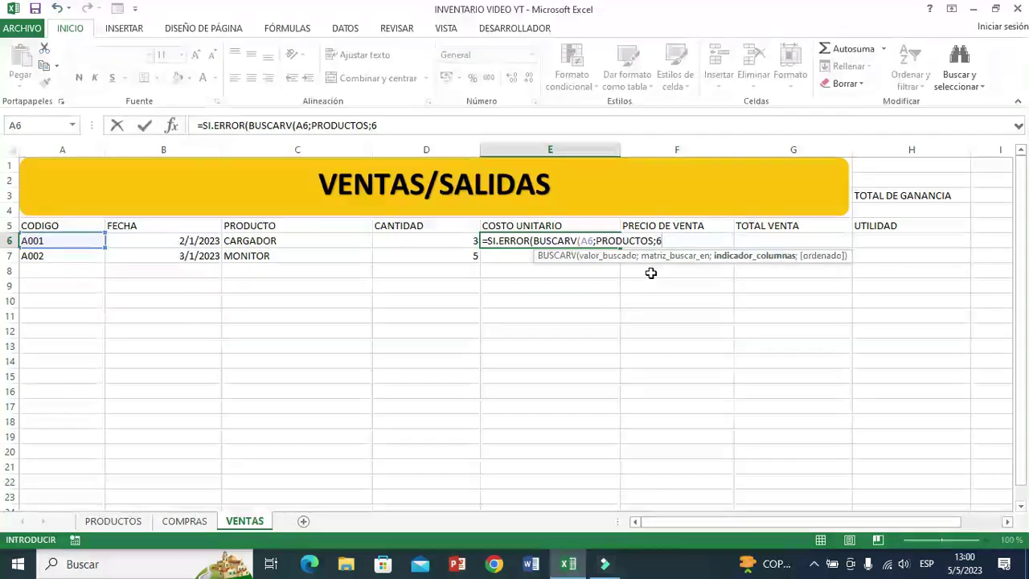
type(";")
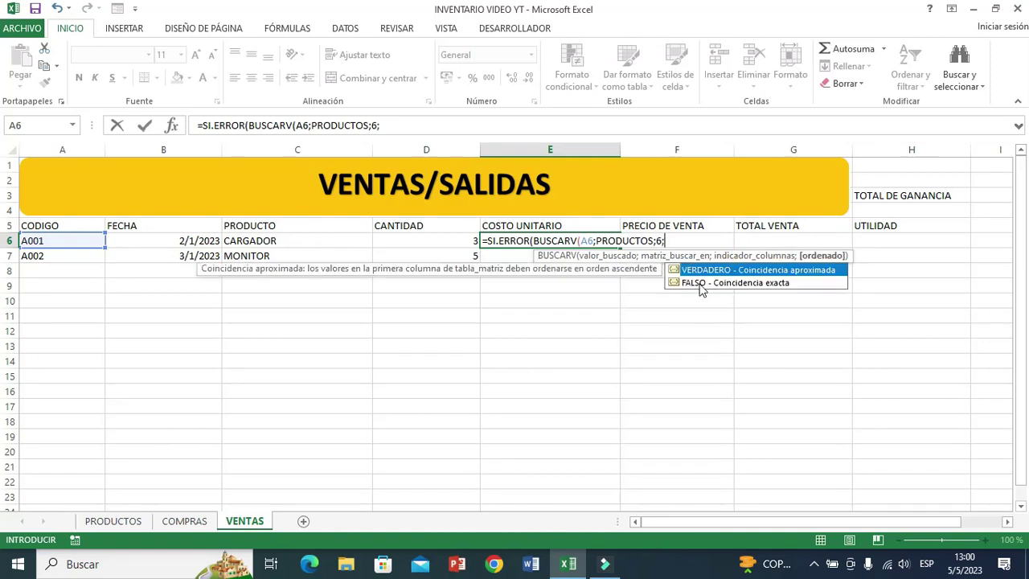
double_click(699, 284)
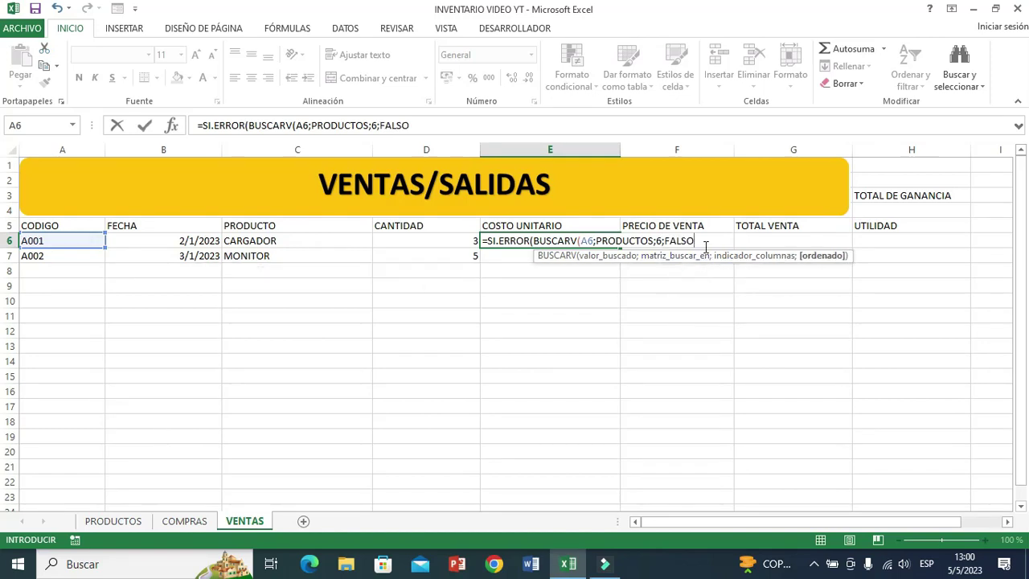
type(";\"NO EXISTE")
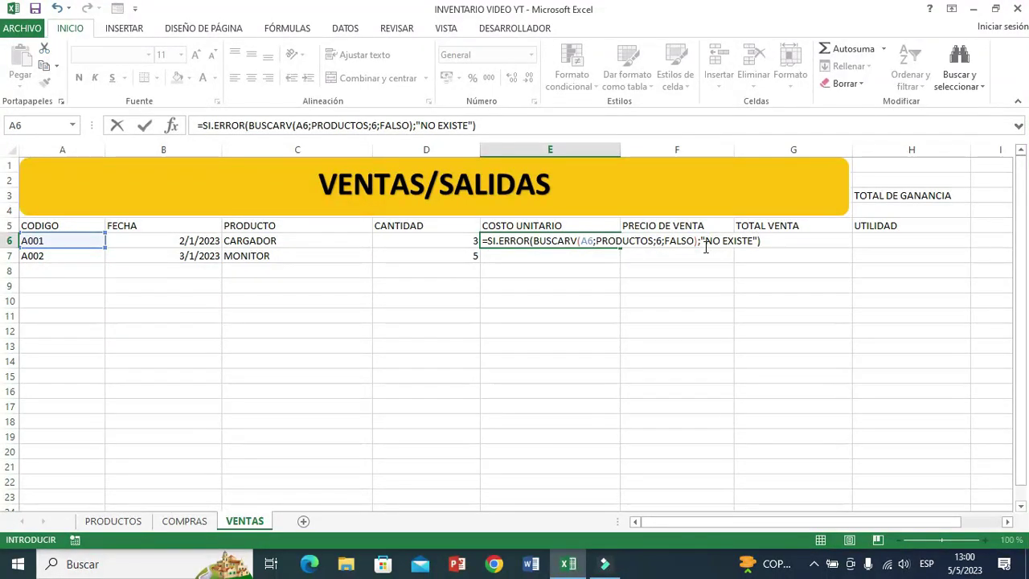
key("Return")
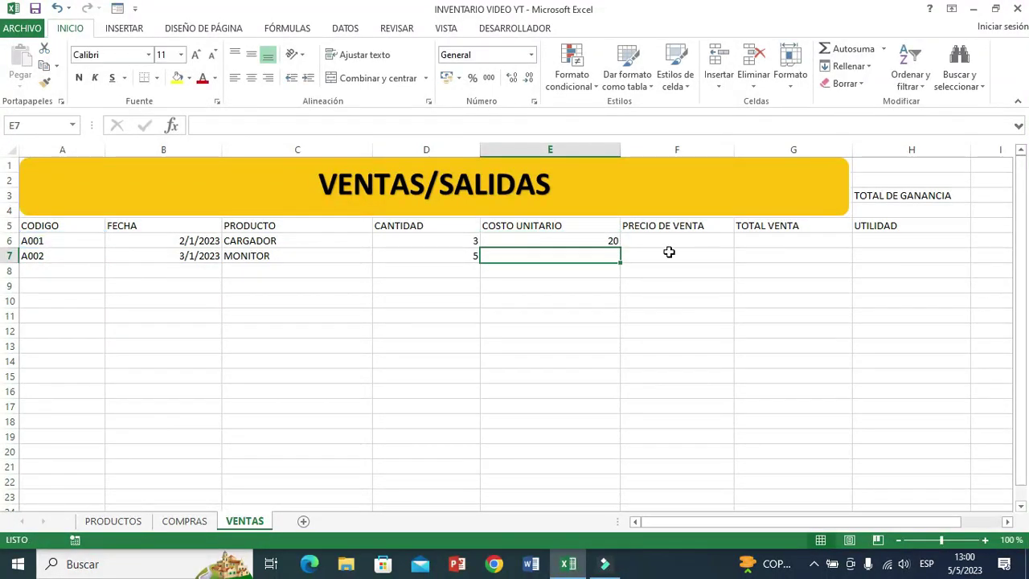
- Copy the unit cost lookup down to E7, giving 20 and 70
left_click(523, 236)
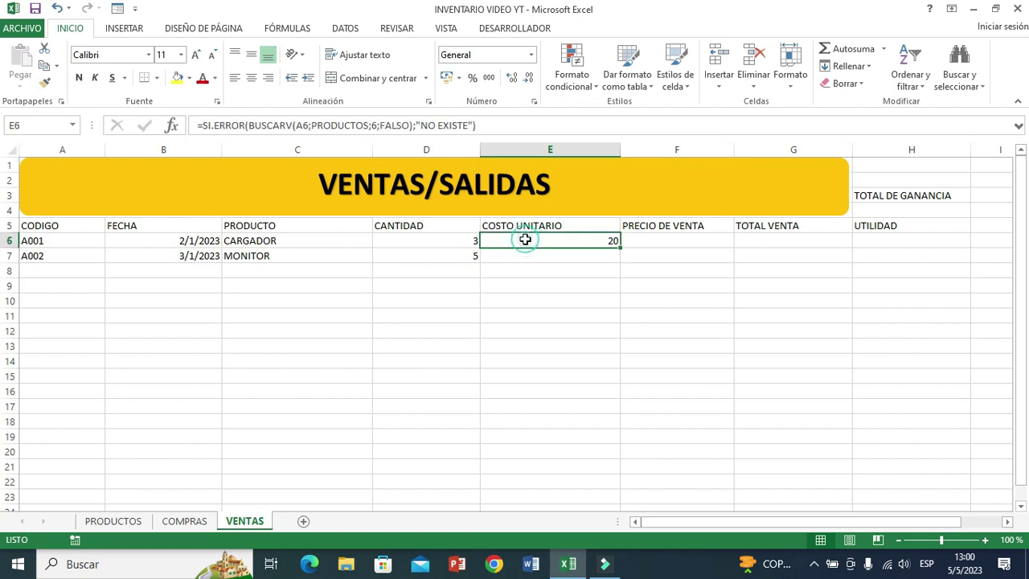
left_click(329, 234)
left_click(531, 236)
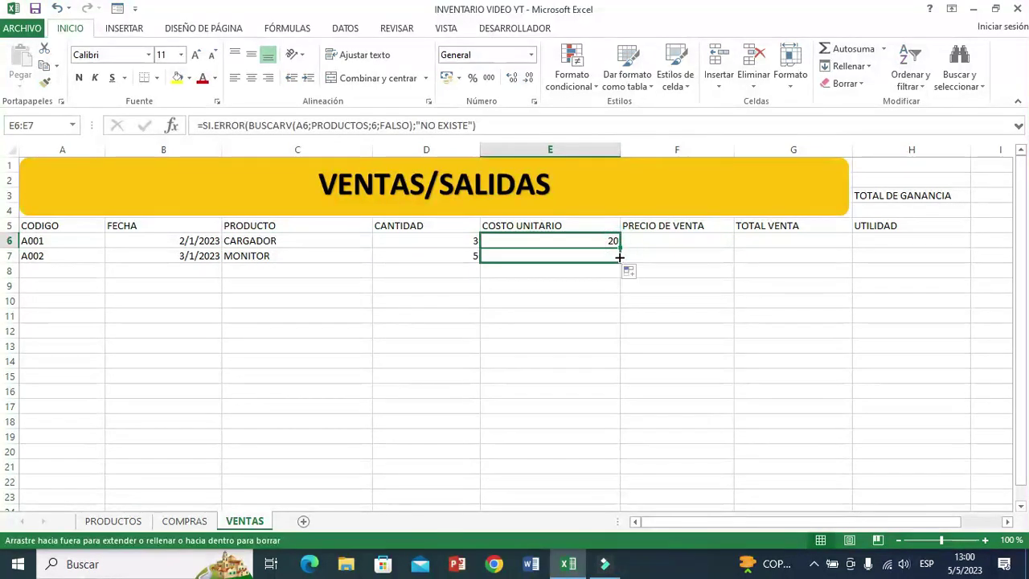
left_click_drag(620, 248, 623, 264)
left_click(571, 281)
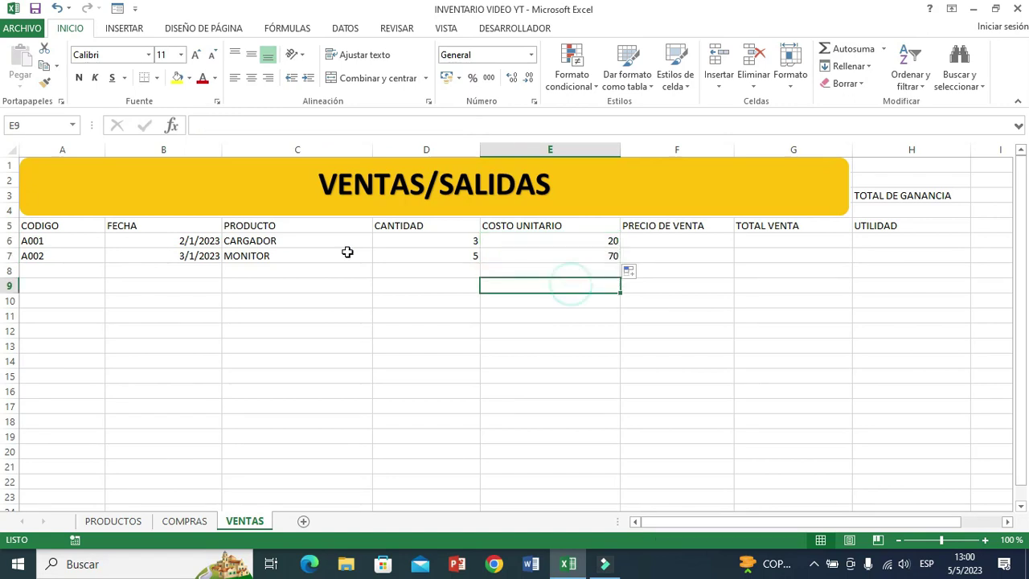
left_click(306, 255)
- Format E6:H7 as US-dollar accounting with two decimal places
left_click(523, 258)
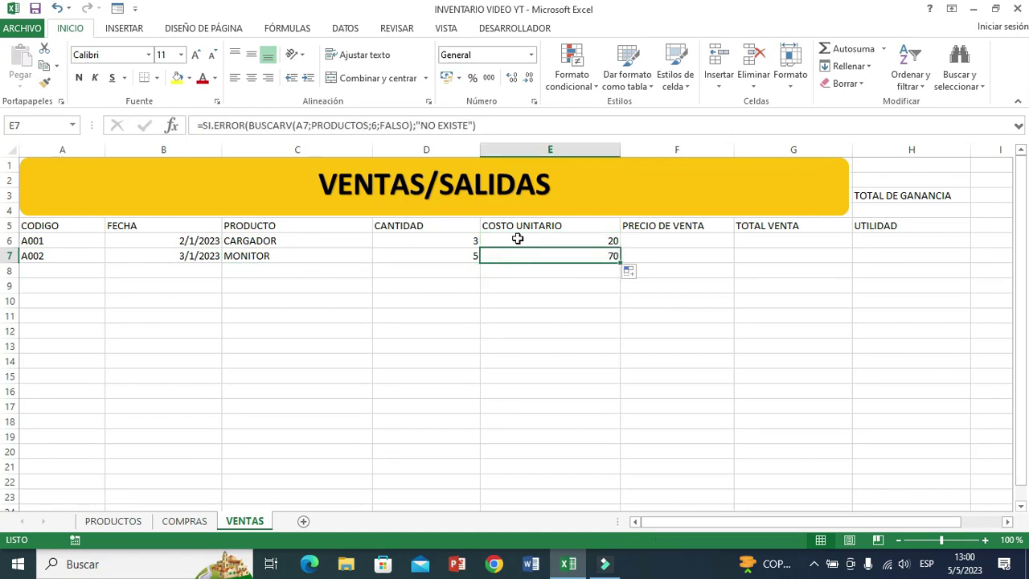
left_click_drag(517, 239, 898, 255)
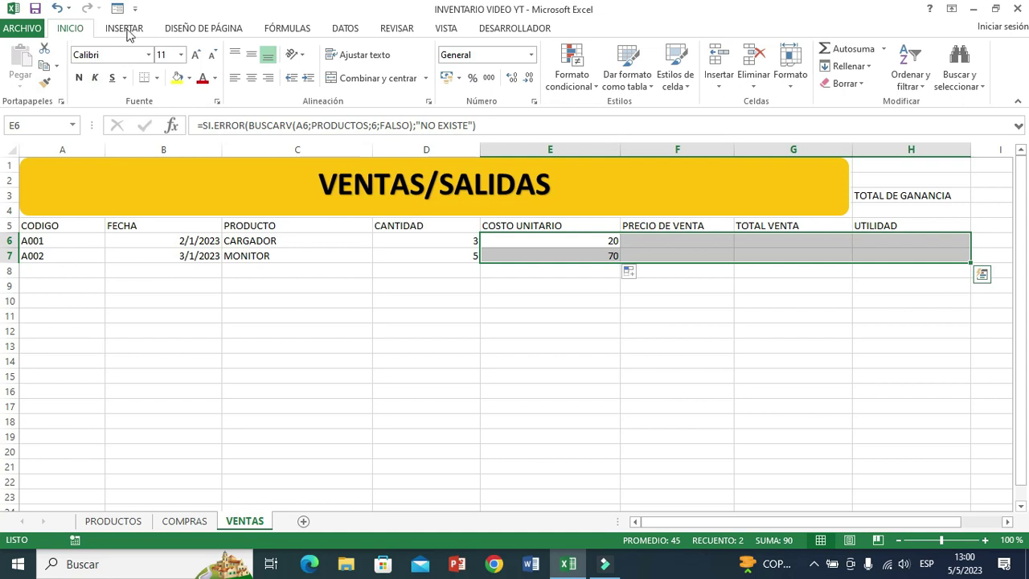
left_click(459, 78)
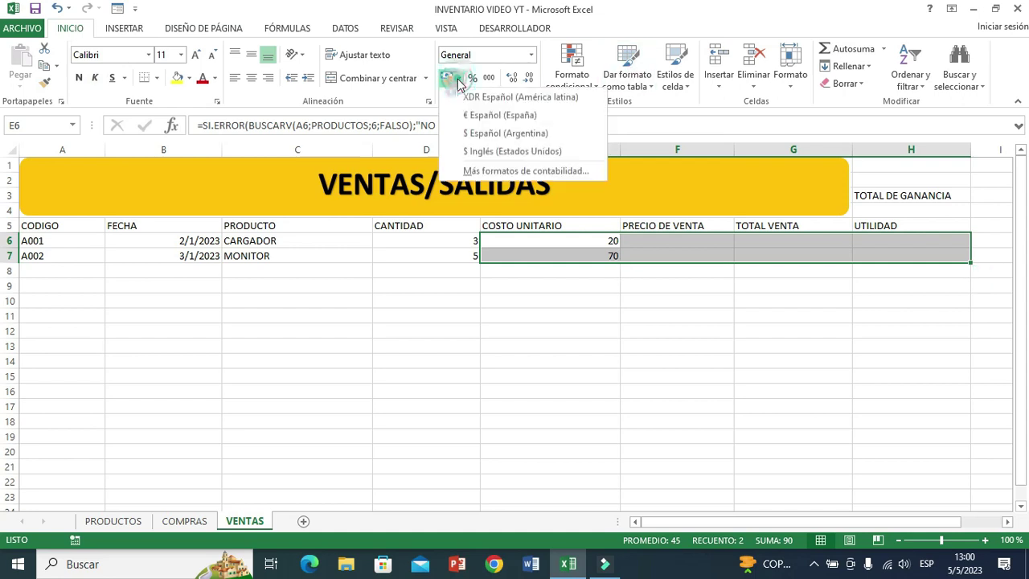
left_click(483, 152)
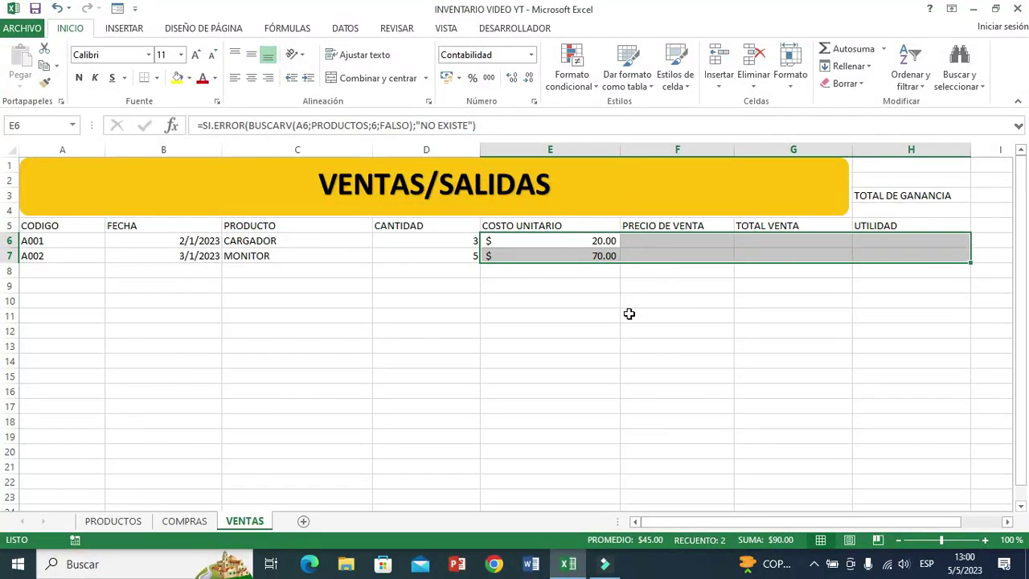
left_click(527, 78)
left_click(528, 78)
left_click(511, 78)
left_click(511, 78)
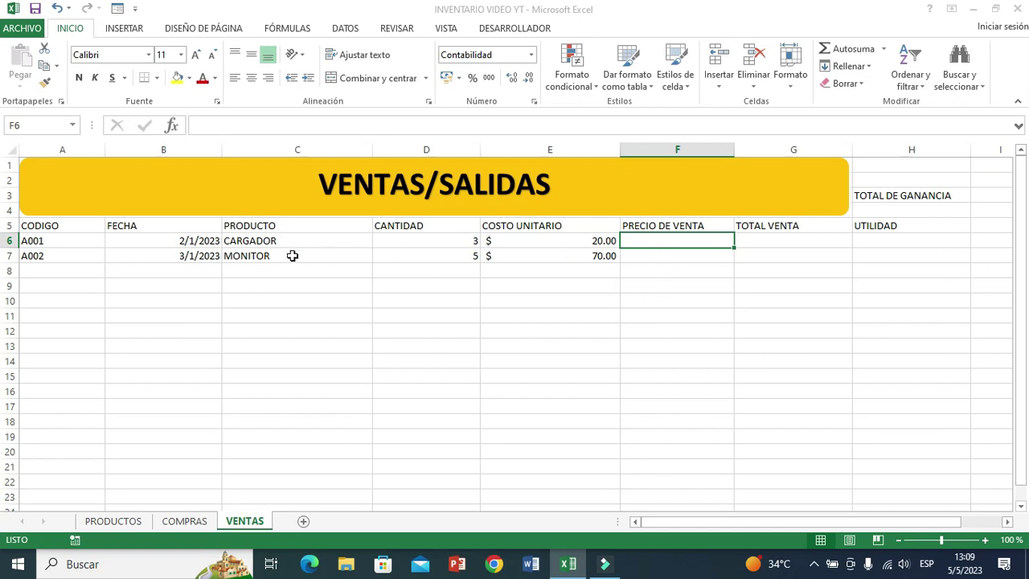
left_click(268, 240)
left_click(665, 240)
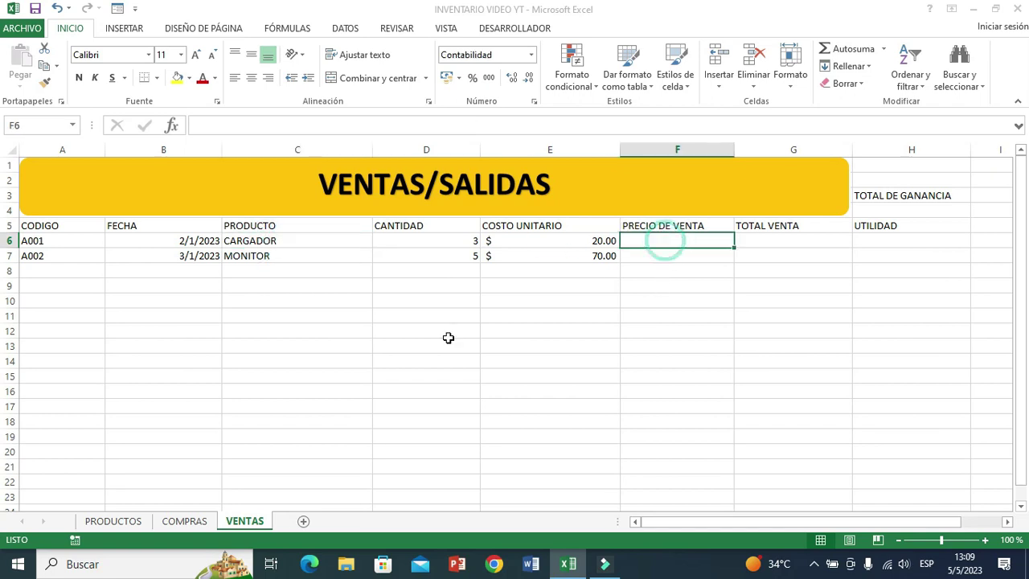
left_click(103, 523)
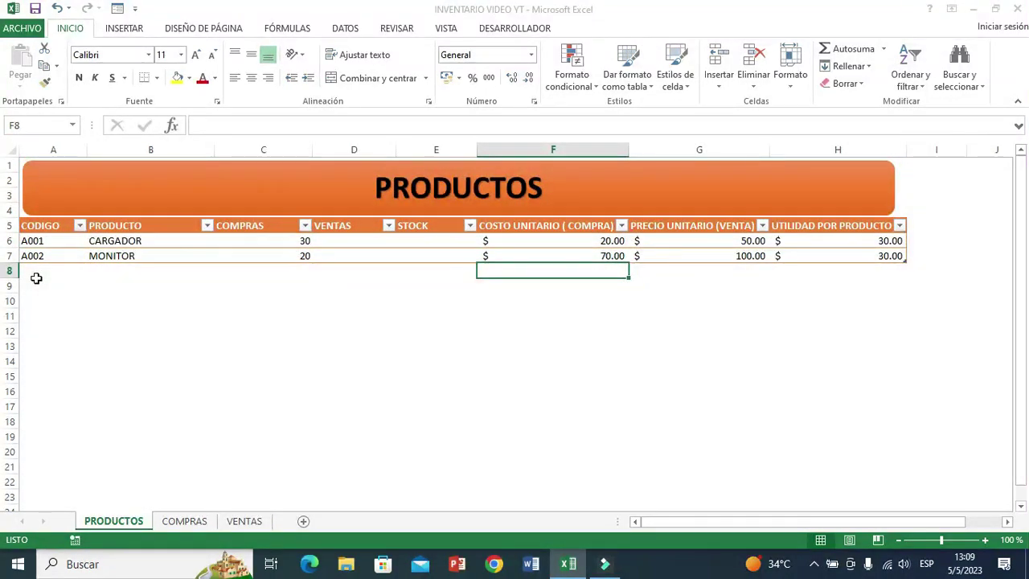
left_click(37, 275)
left_click(110, 271)
left_click(242, 273)
left_click(341, 273)
left_click(425, 272)
left_click(516, 273)
left_click(677, 271)
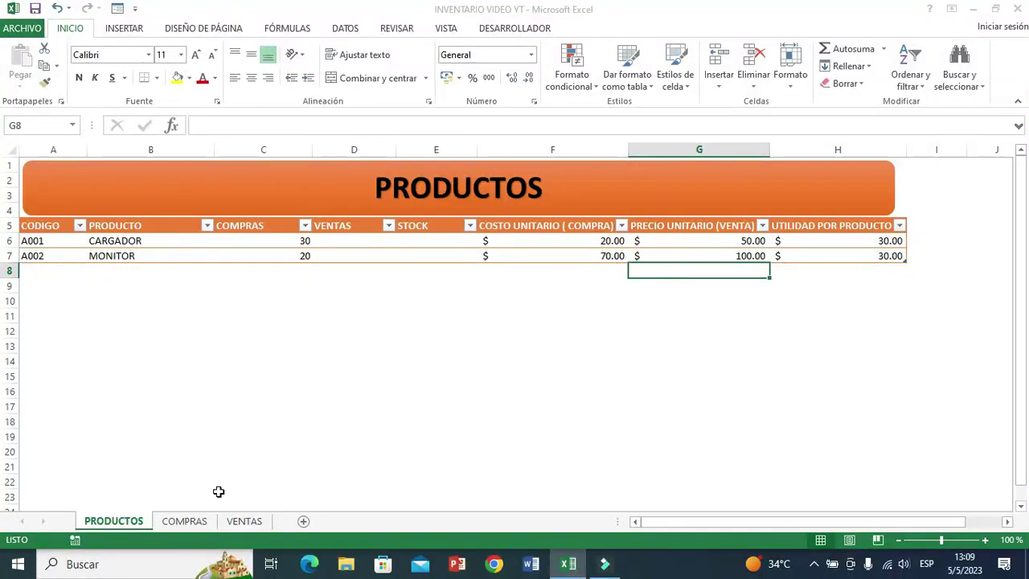
left_click(243, 521)
- Copy E6's lookup into F6 and change its column number to 7 for the sale price
left_click(648, 242)
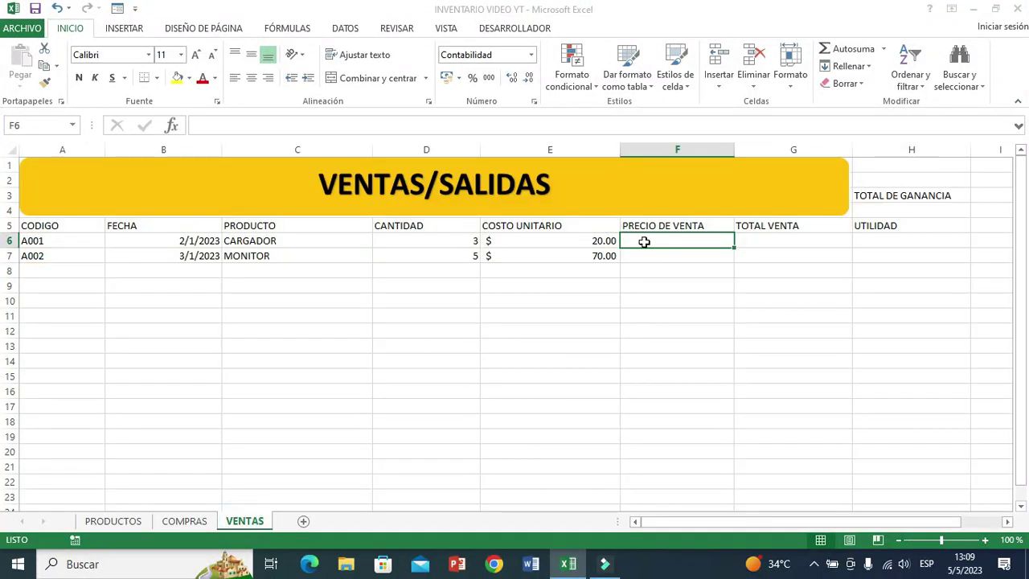
left_click(589, 242)
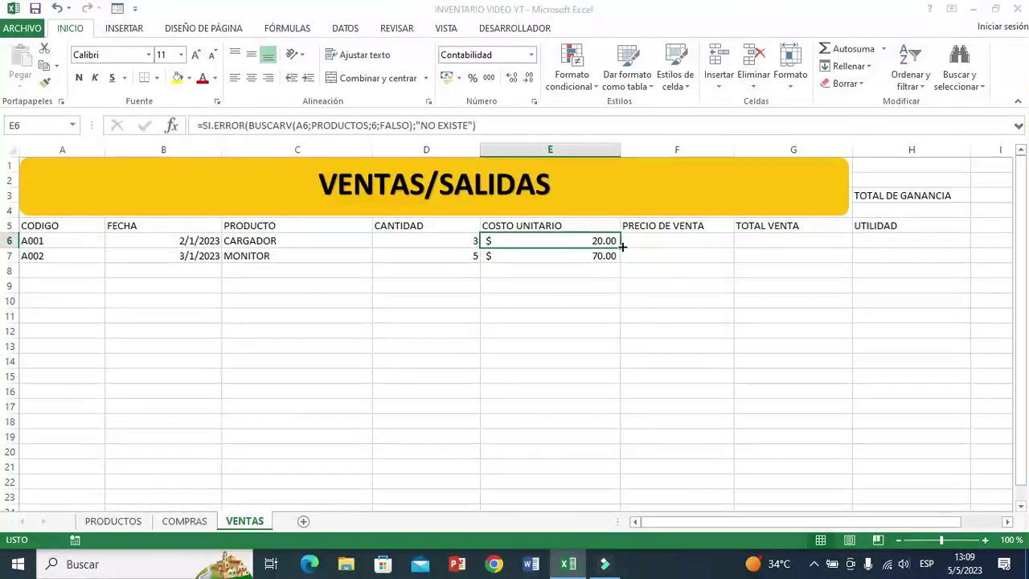
left_click_drag(620, 250, 694, 242)
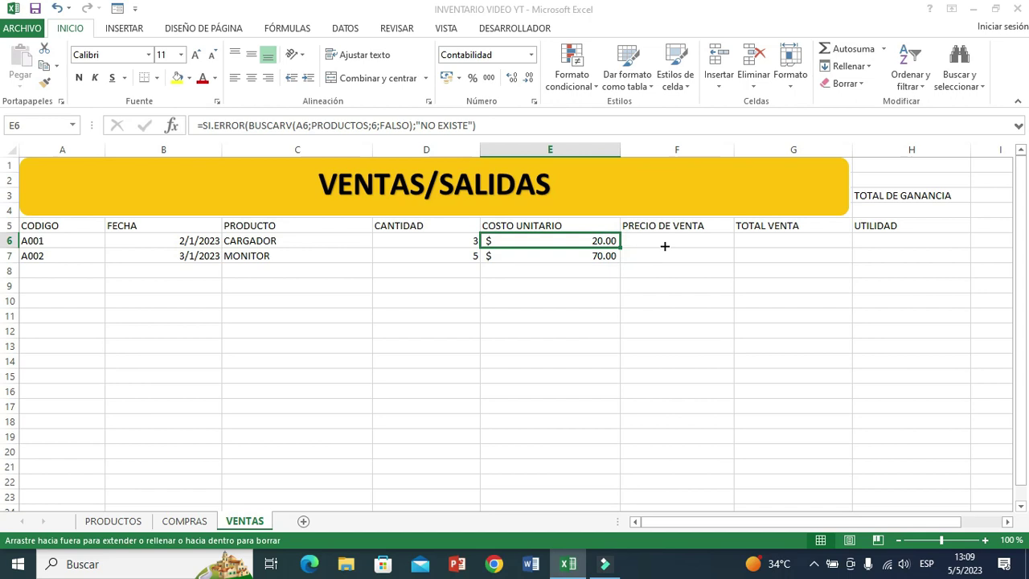
left_click(672, 287)
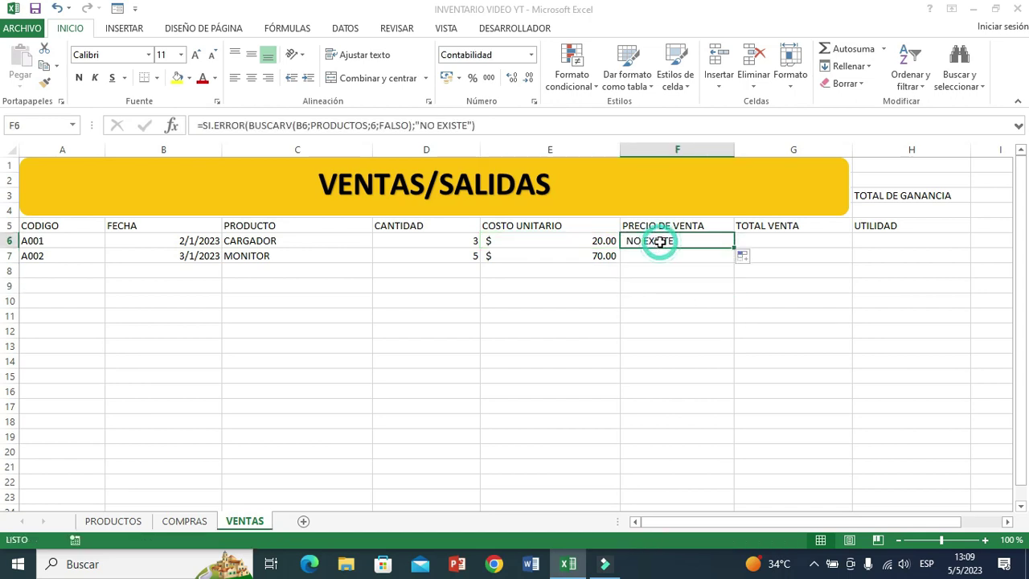
double_click(659, 241)
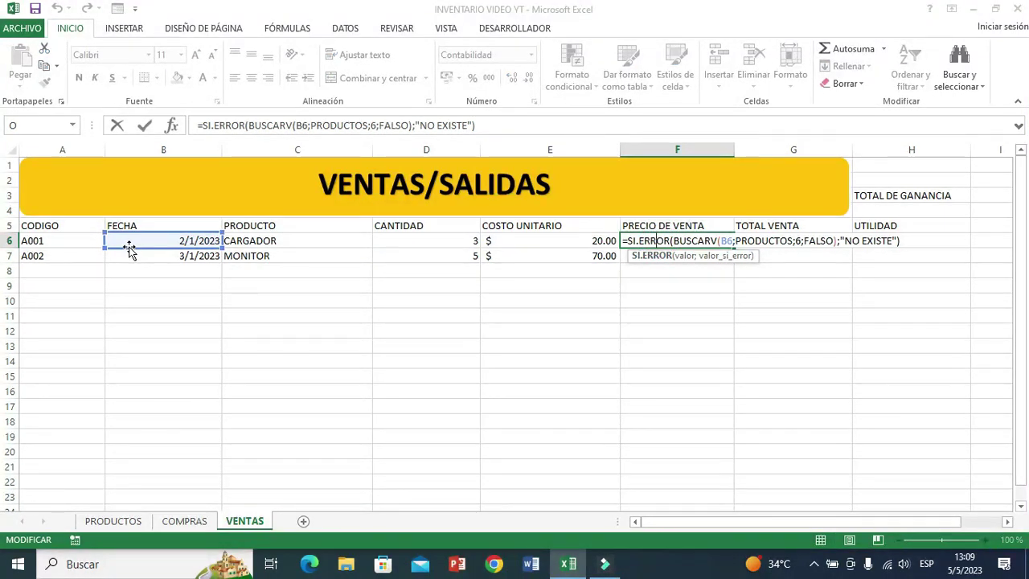
left_click_drag(129, 245, 74, 245)
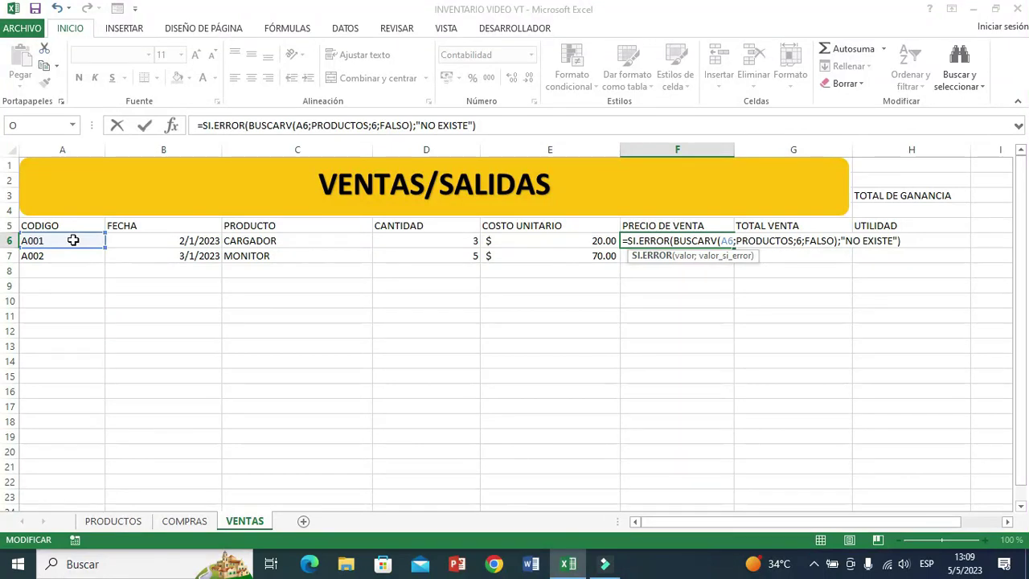
left_click(802, 241)
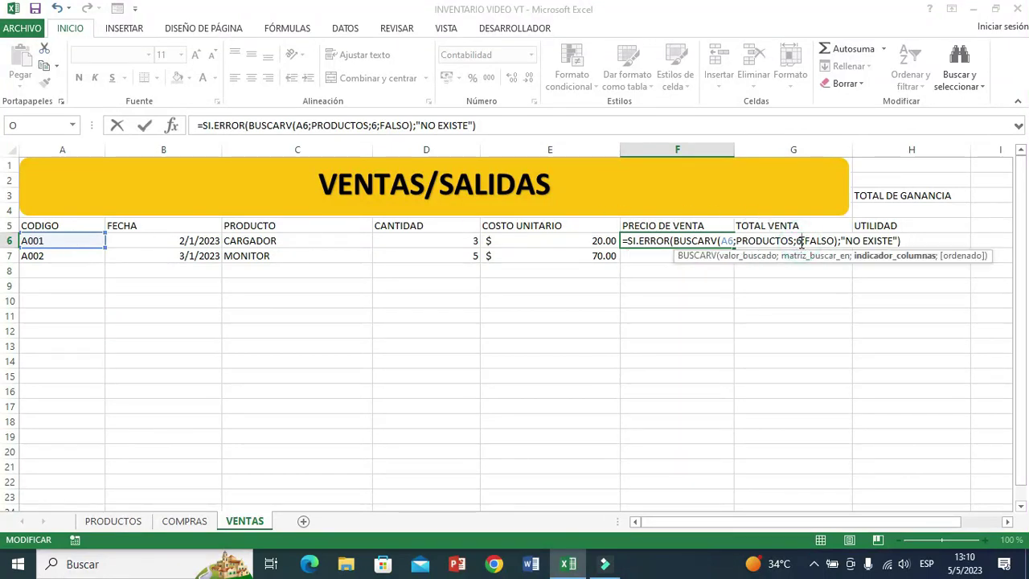
key("BackSpace")
type("7")
key("Return")
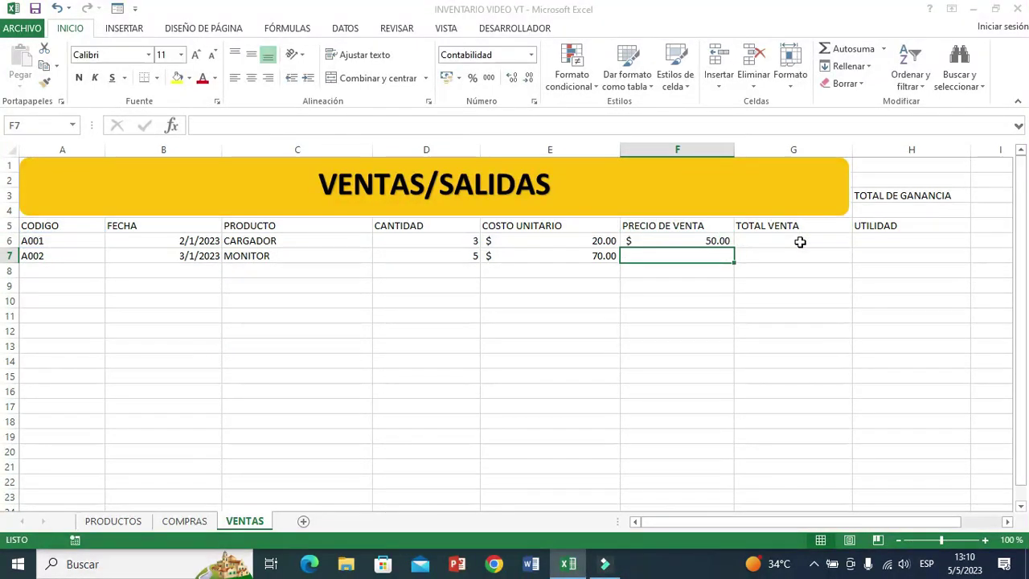
- Copy the sale price formula down to F7, giving $ 50.00 and $ 100.00
left_click(647, 300)
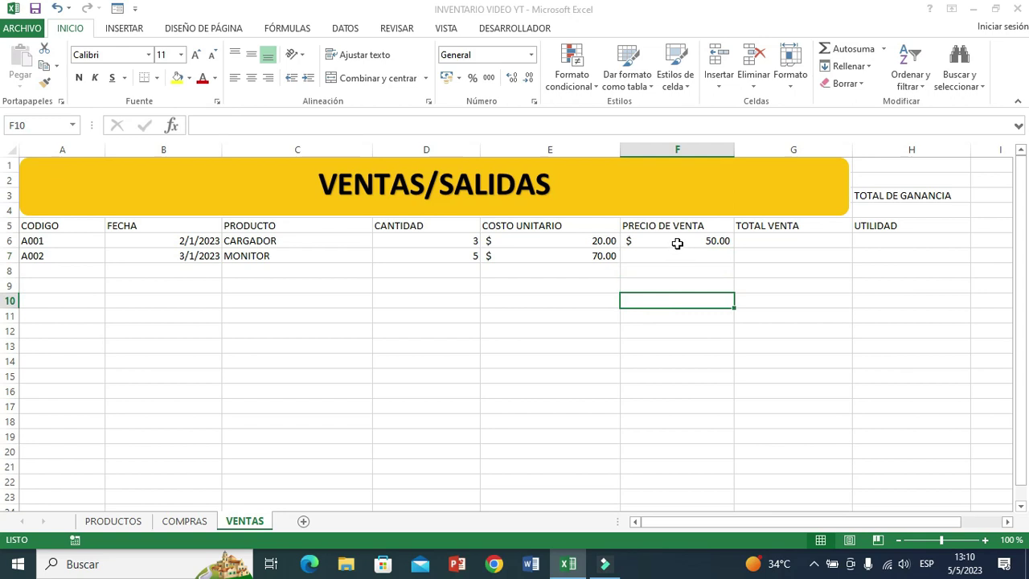
left_click(677, 242)
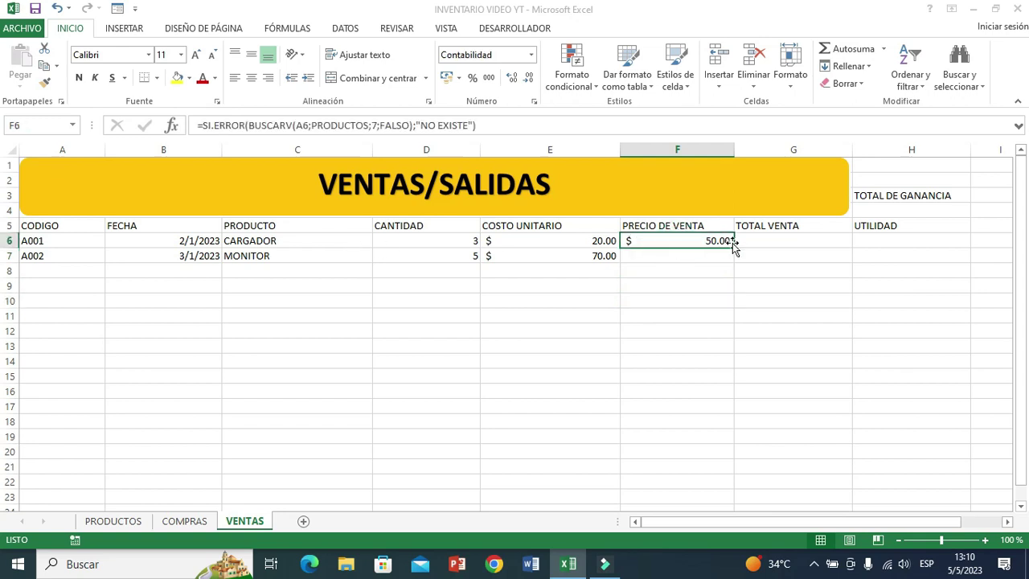
left_click_drag(733, 249, 735, 264)
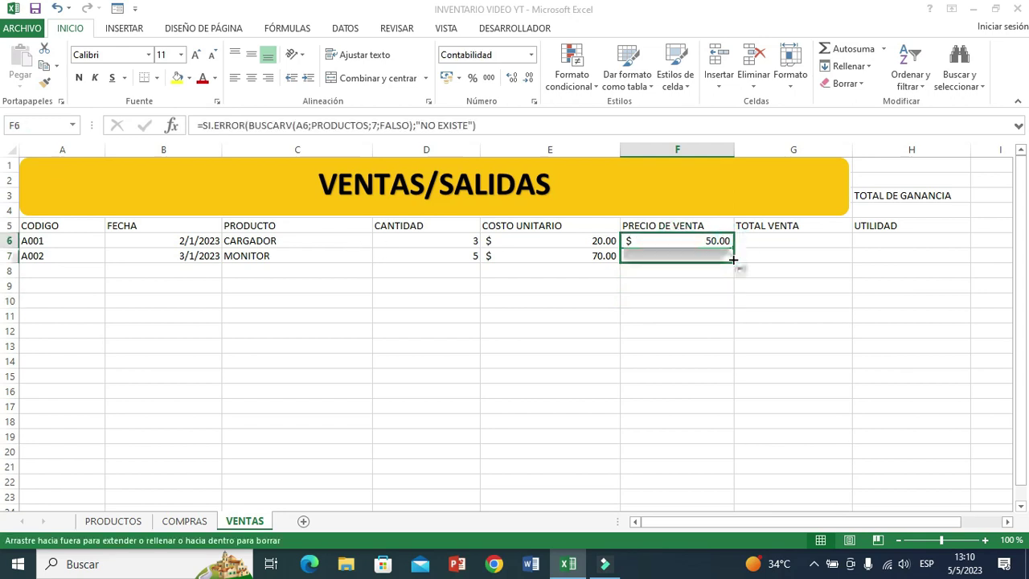
left_click(685, 363)
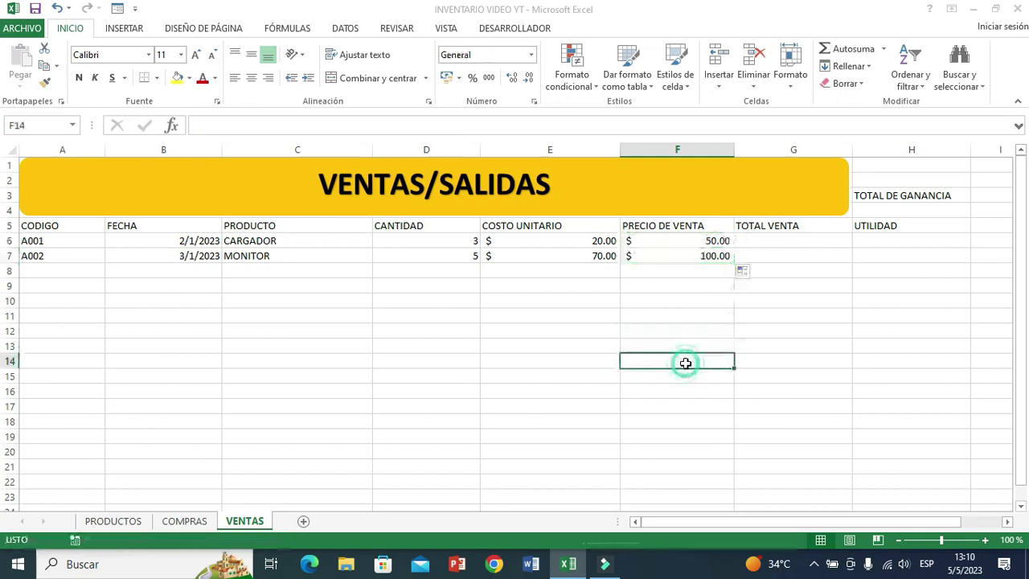
left_click(681, 239)
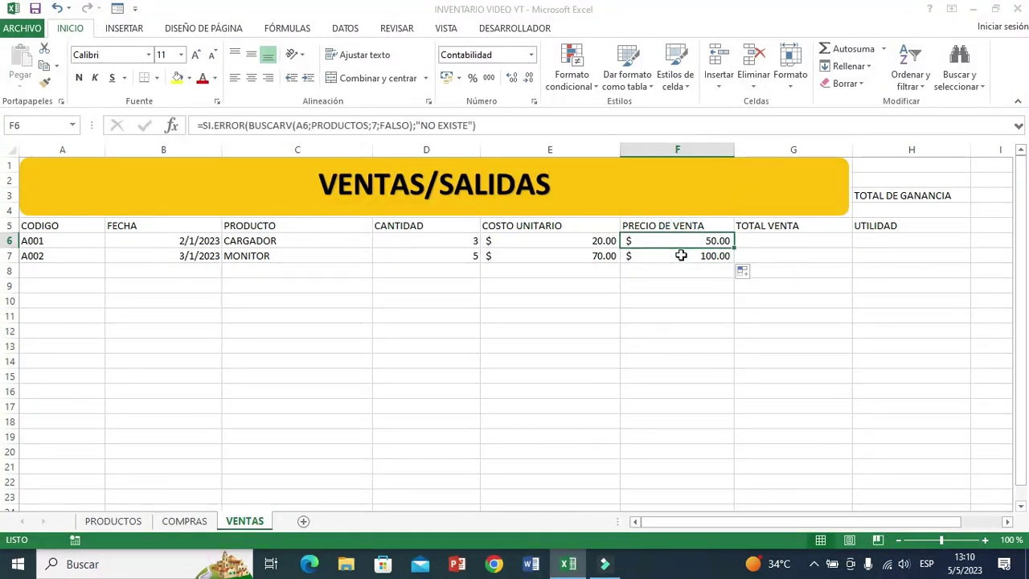
left_click(680, 256)
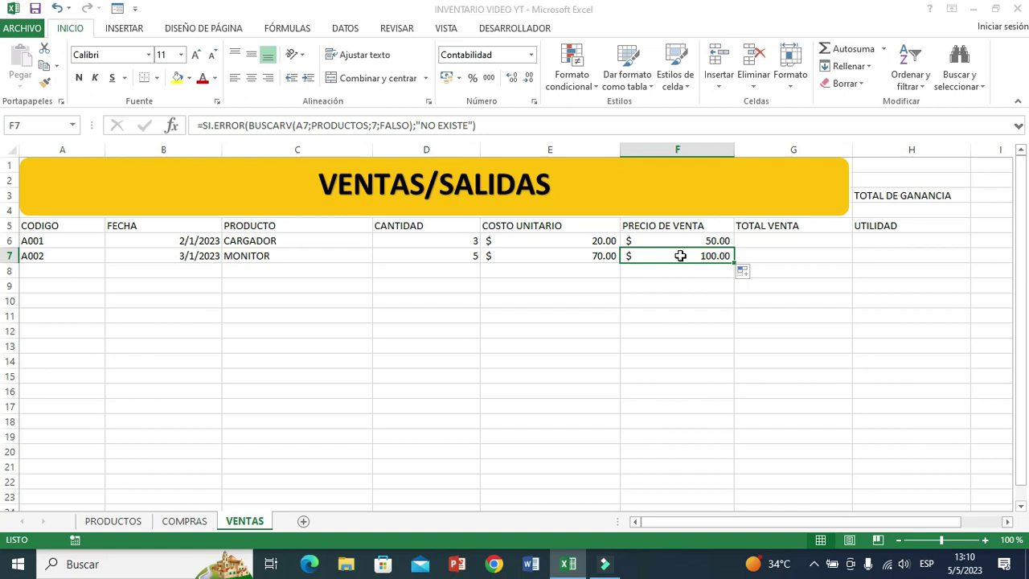
left_click(780, 239)
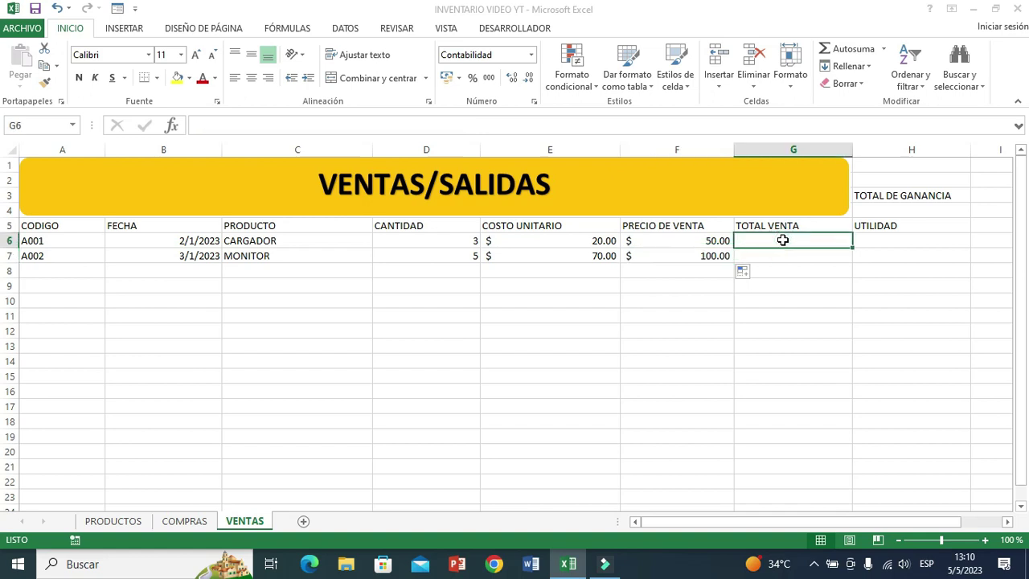
- Enter =D6*F6 in G6 for the total sale
type("=")
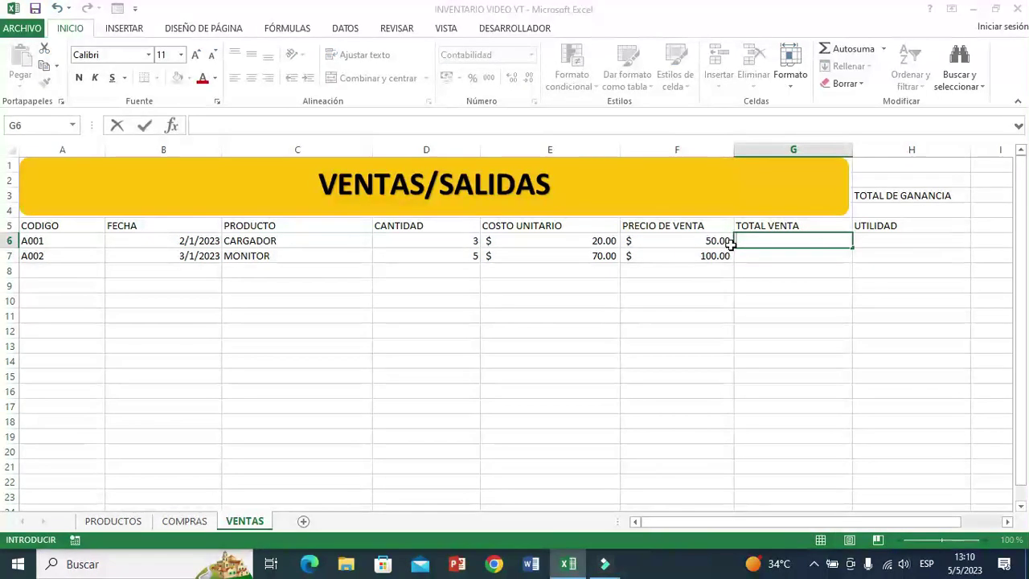
left_click(432, 240)
type("*")
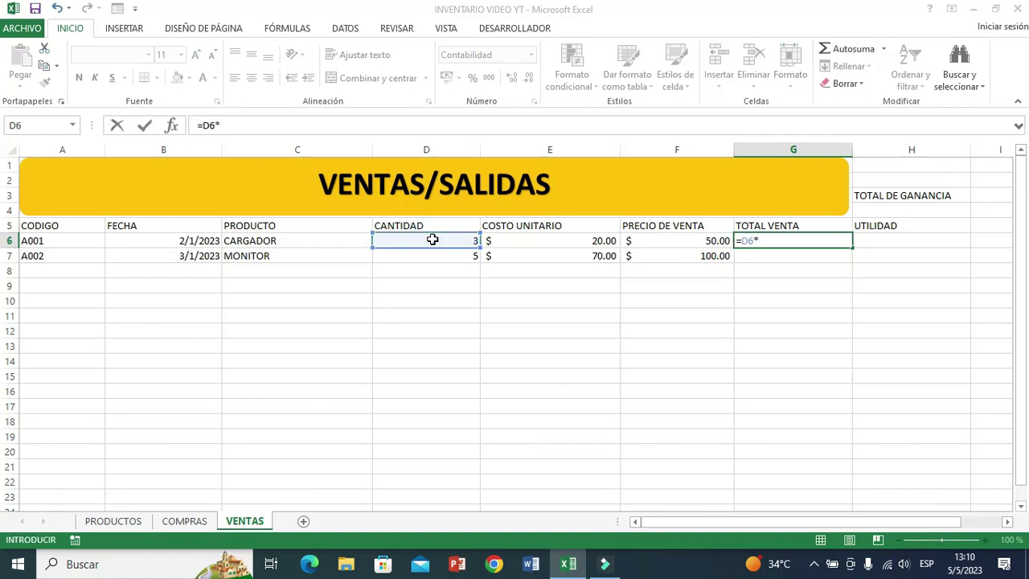
left_click(659, 238)
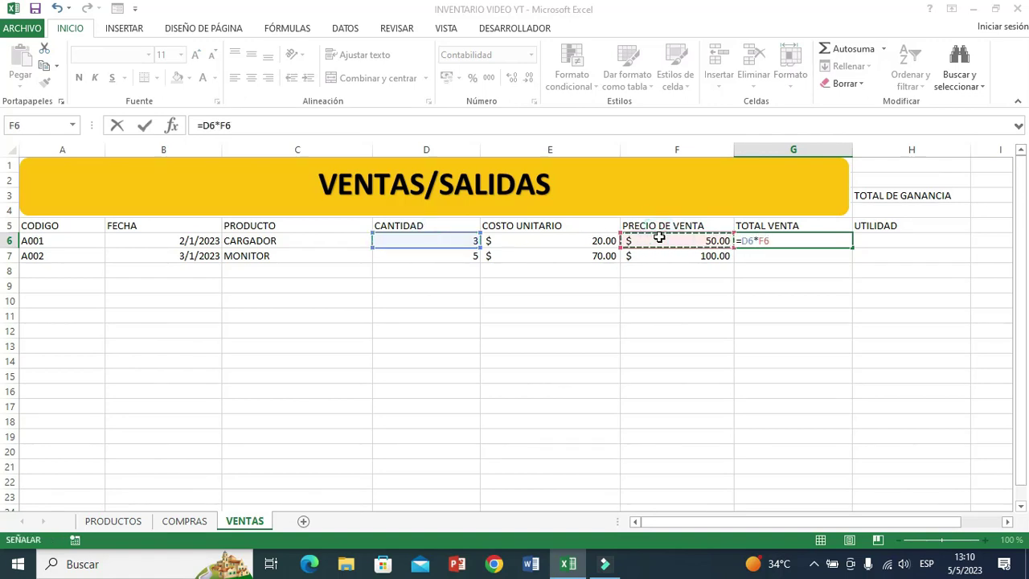
key("Return")
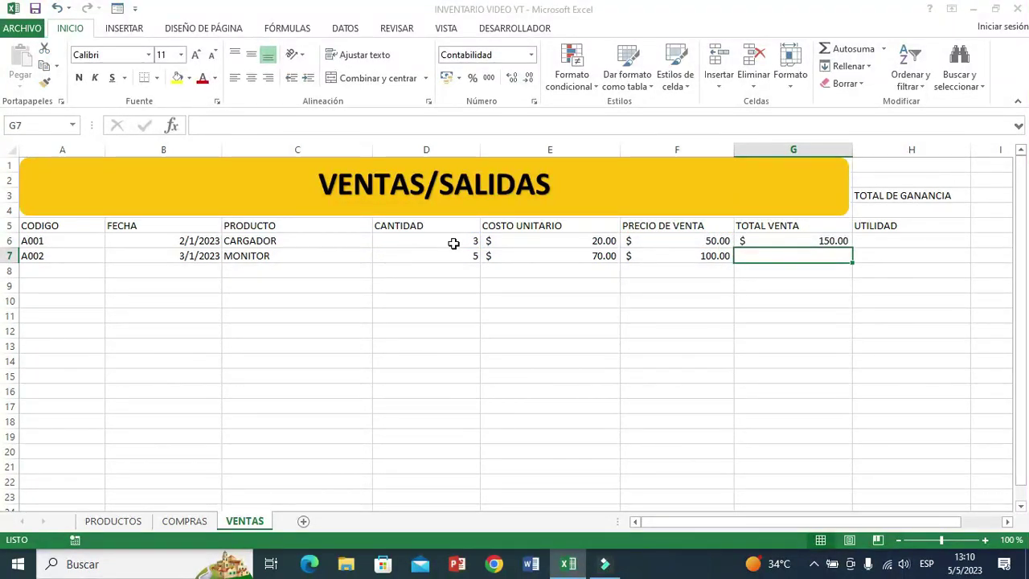
- Copy the total sale formula down to G7, giving $ 150.00 and $ 500.00
left_click(791, 241)
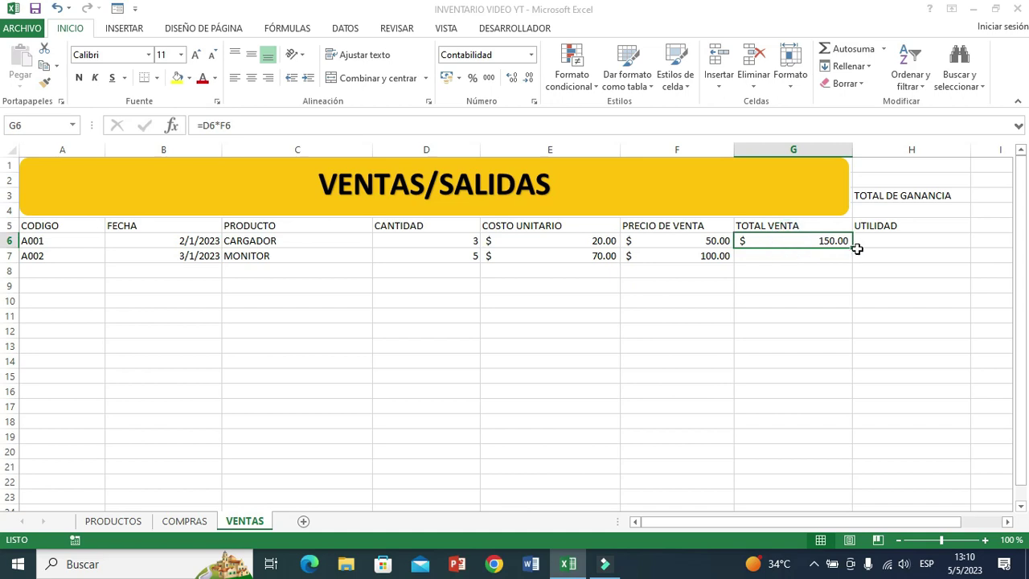
left_click_drag(850, 246, 852, 260)
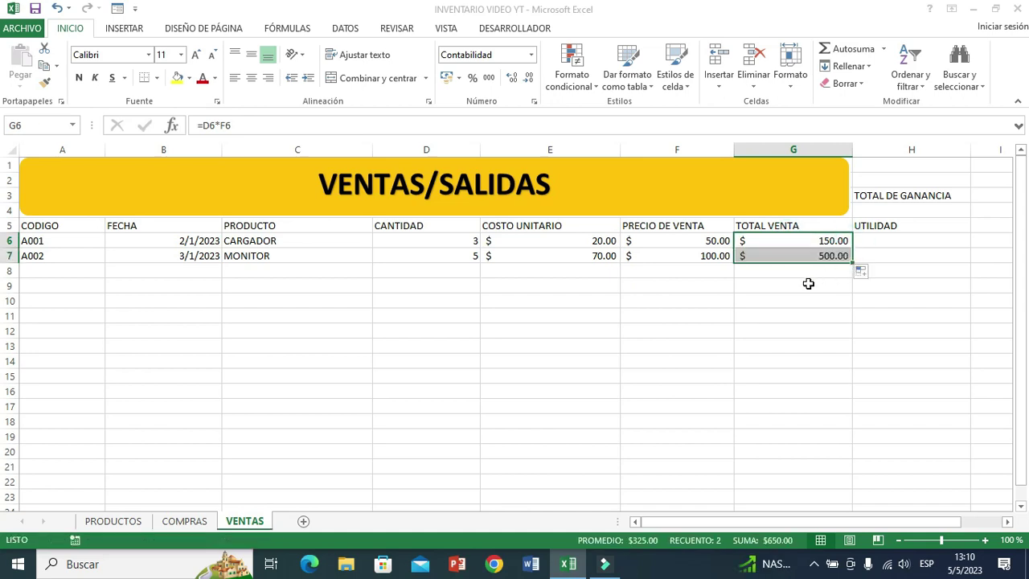
left_click(808, 283)
left_click(784, 257)
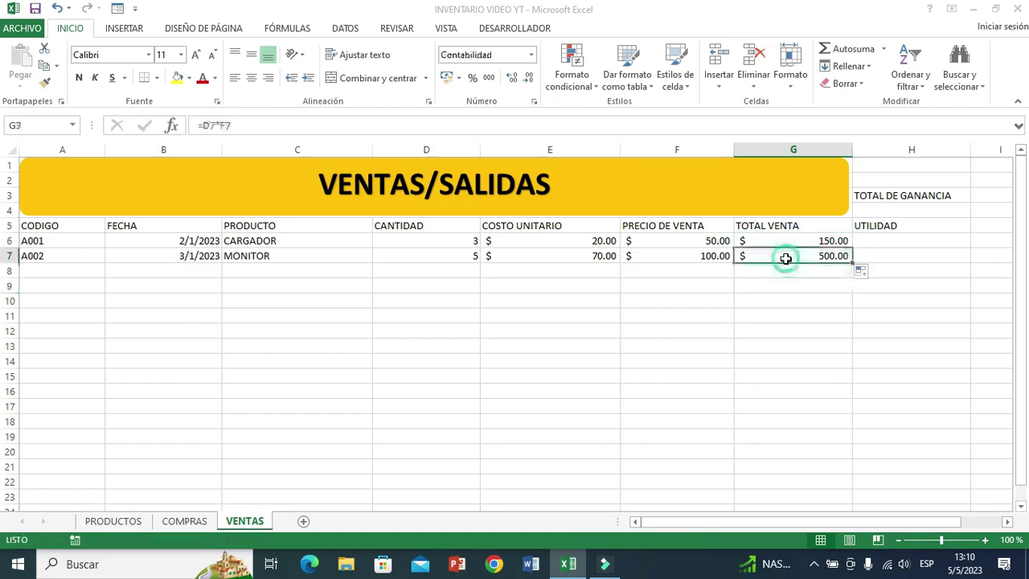
left_click(677, 256)
left_click(781, 256)
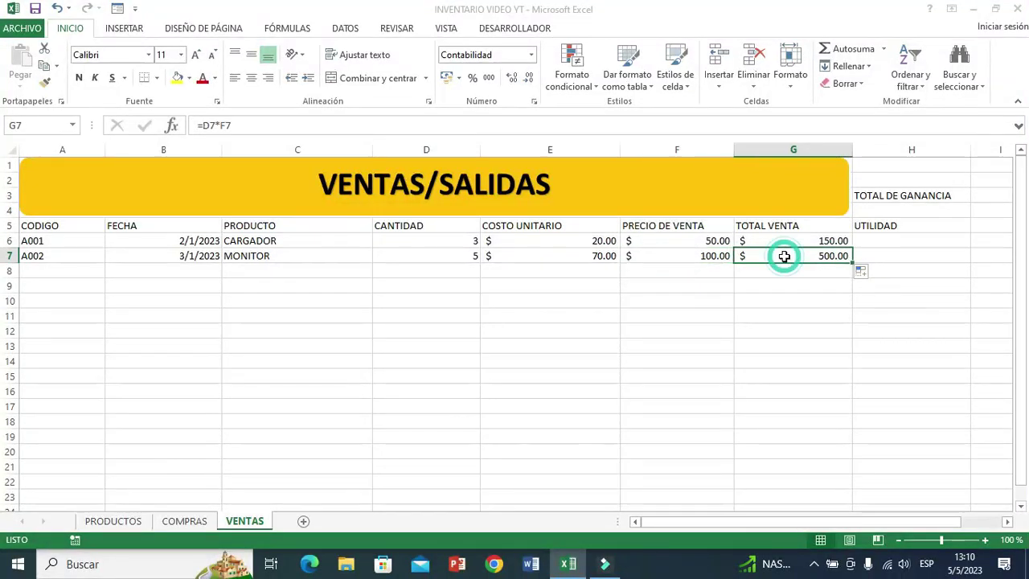
left_click(861, 240)
- Enter =G6-(D6*E6) in H6 for the profit
type("=")
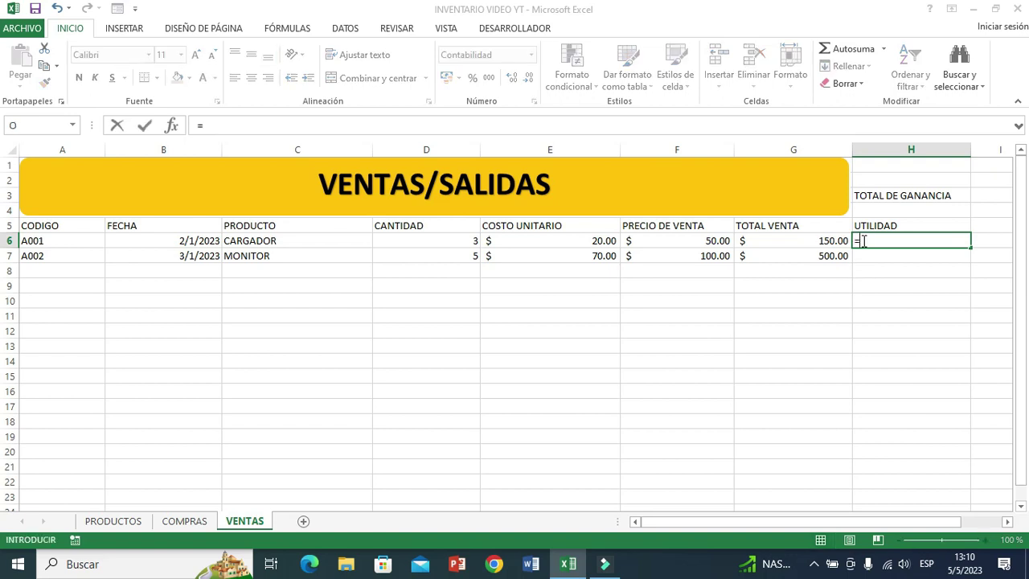
left_click(806, 240)
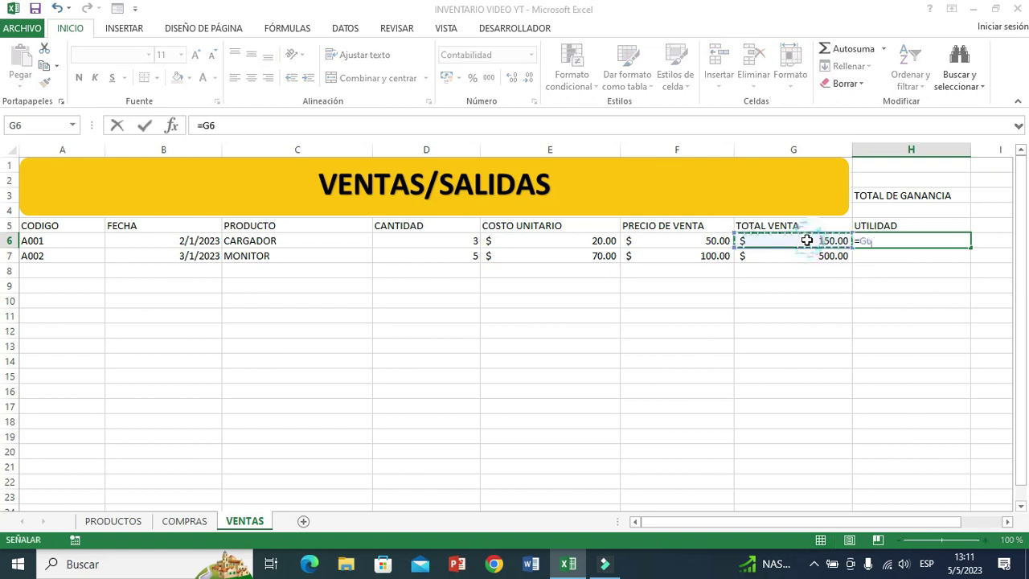
type("-")
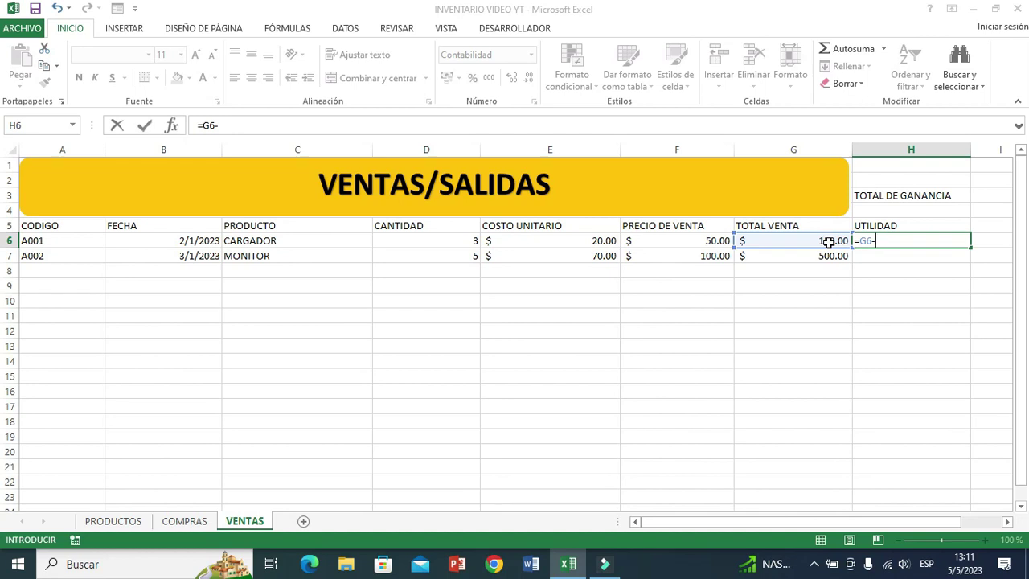
type("(")
left_click(436, 238)
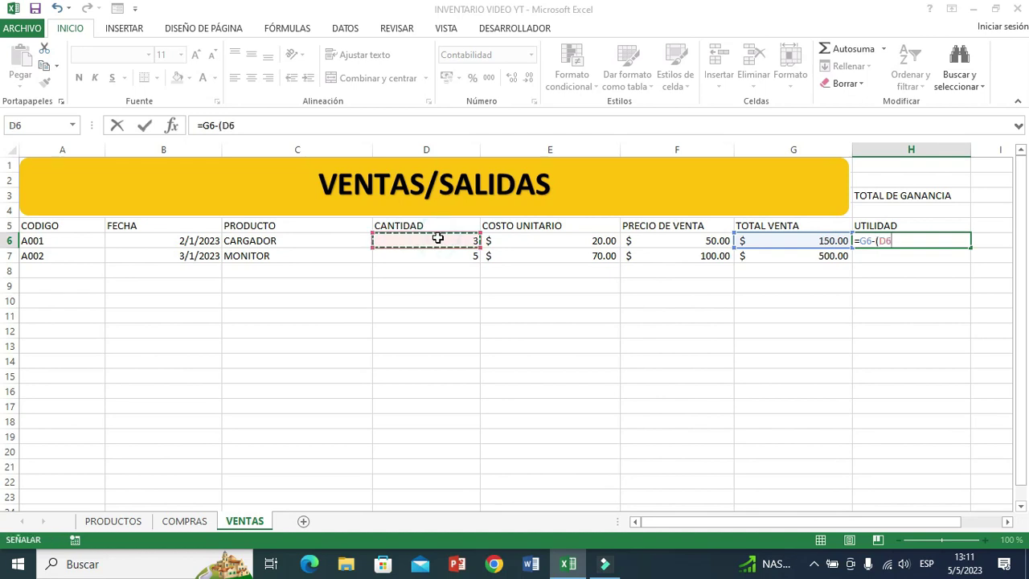
type("*")
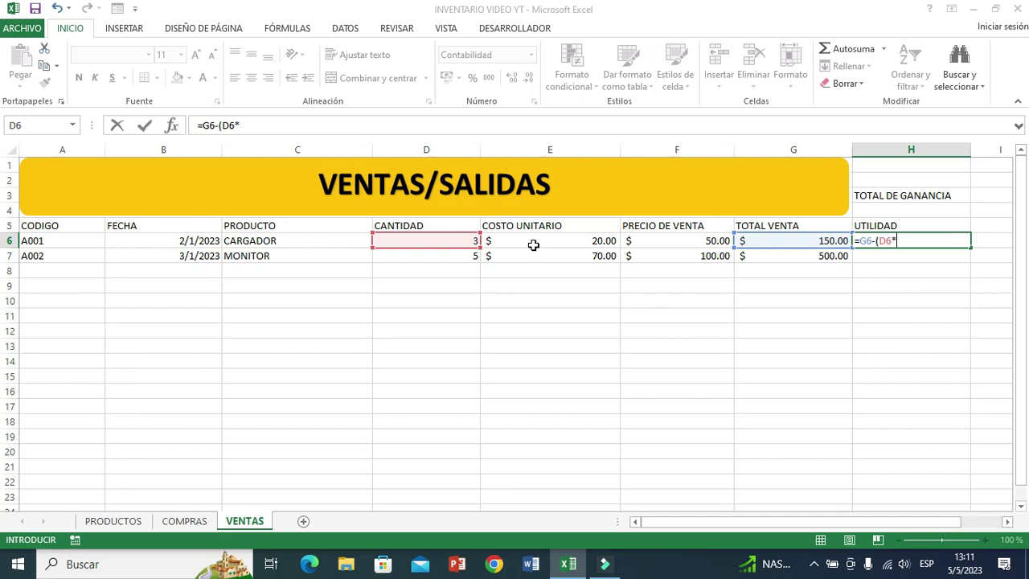
left_click(534, 242)
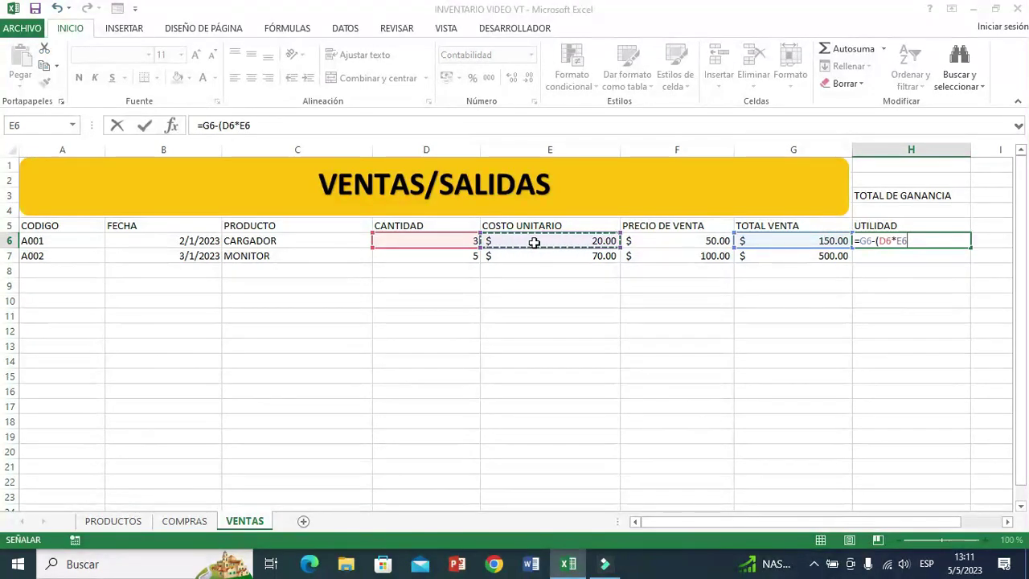
type(")")
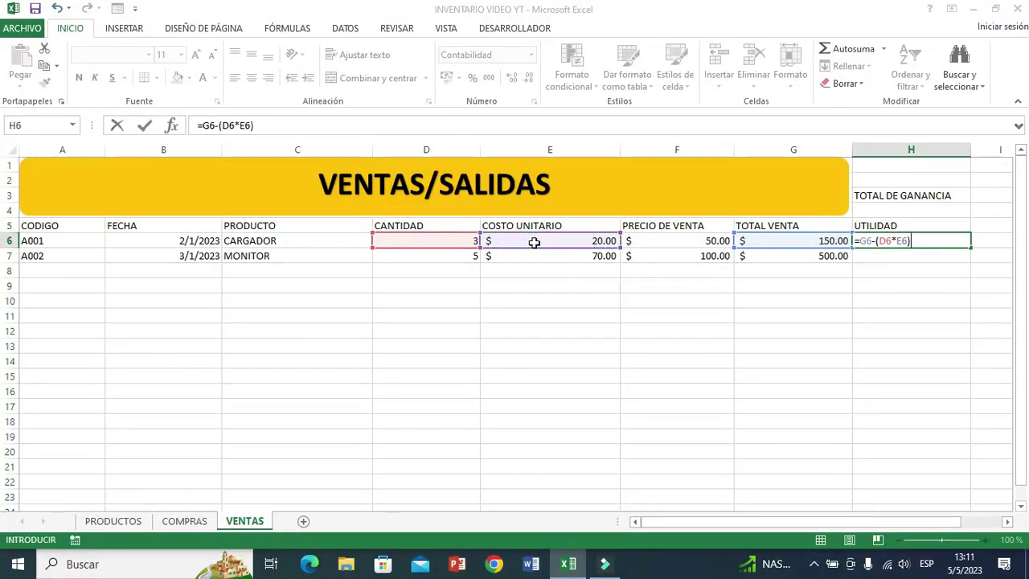
key("Return")
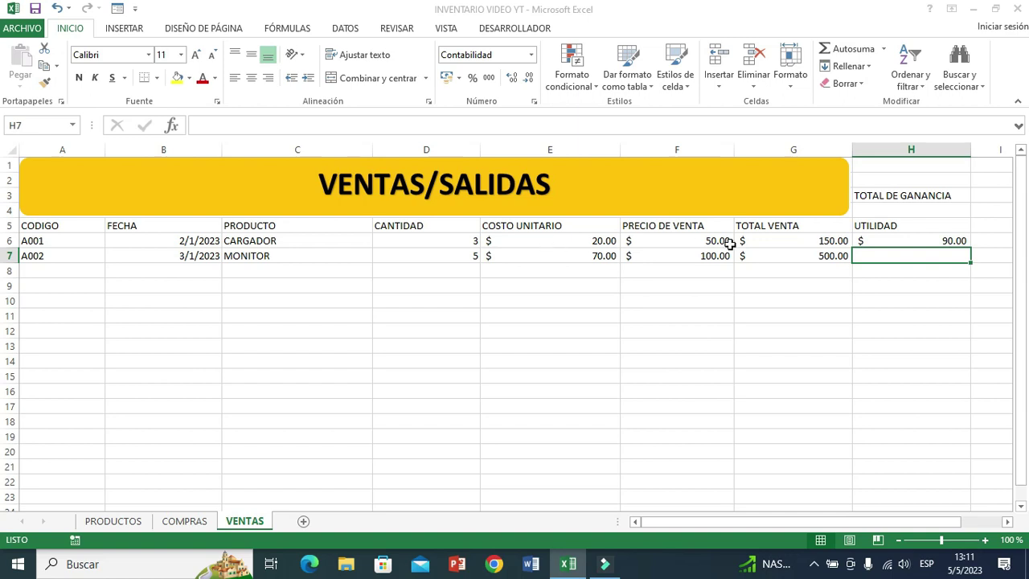
- Copy the profit formula down to H7, giving $ 90.00 and $ 150.00
left_click(888, 239)
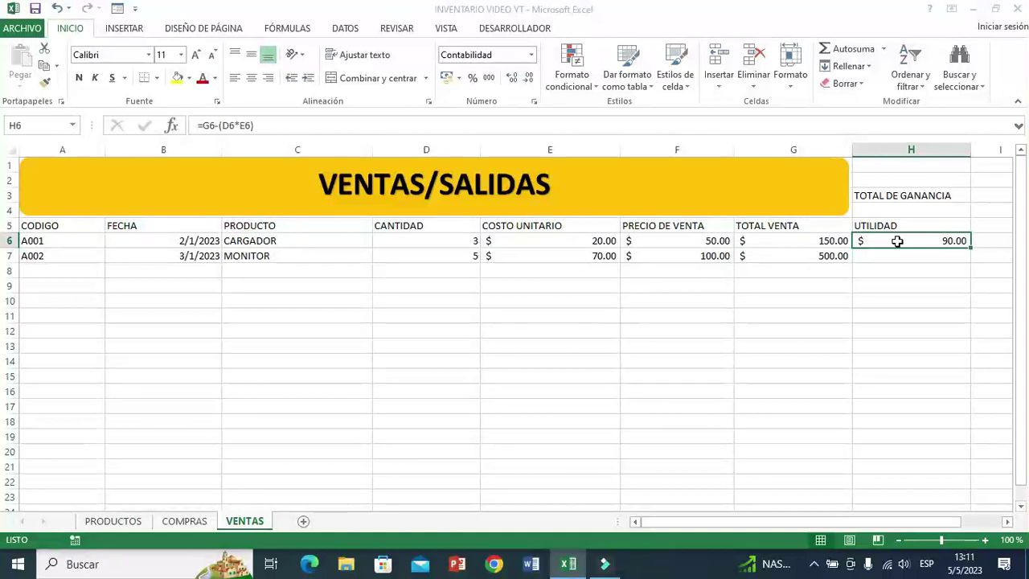
left_click(417, 244)
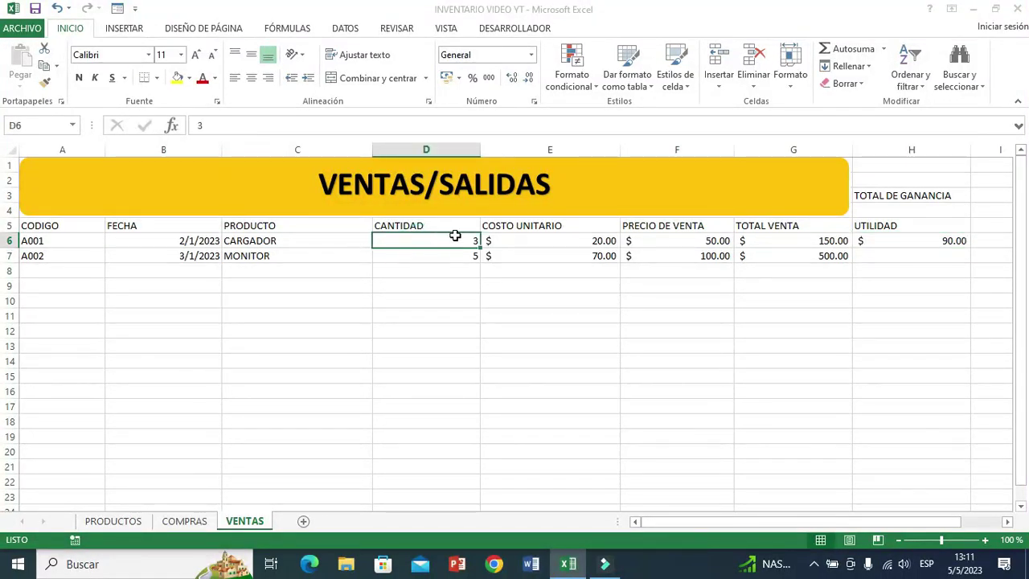
left_click(911, 237)
double_click(969, 247)
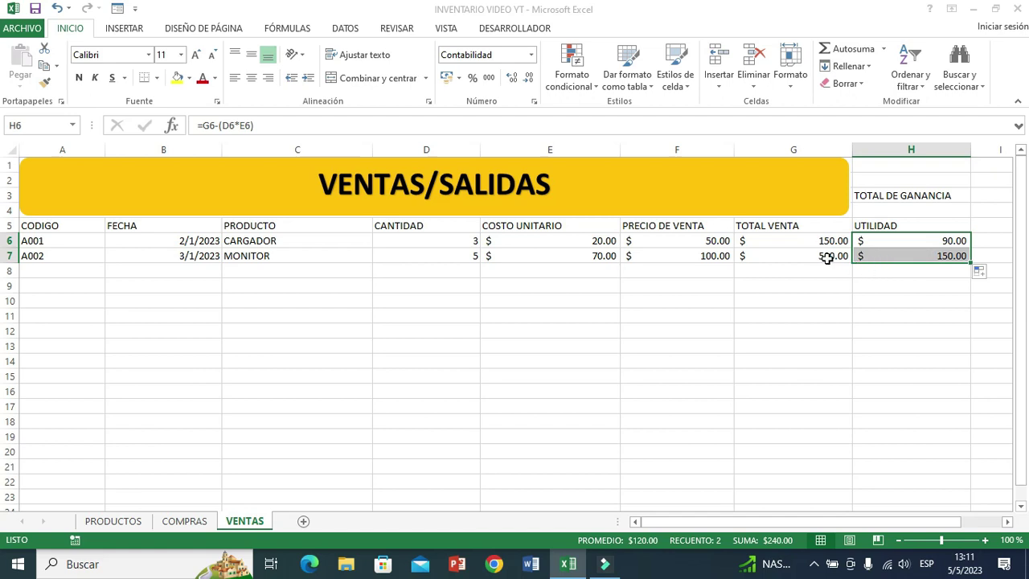
left_click(294, 258)
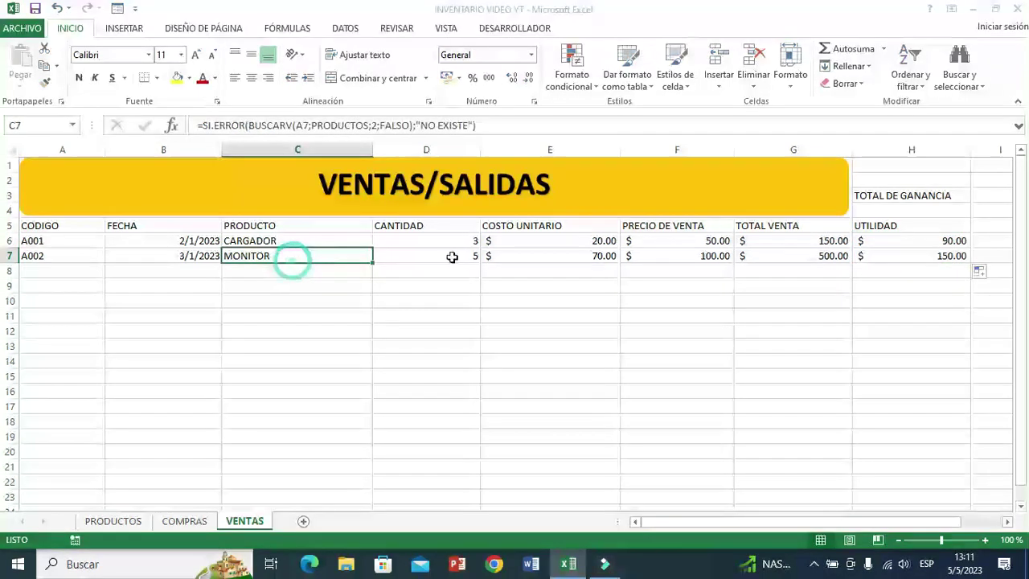
left_click(936, 256)
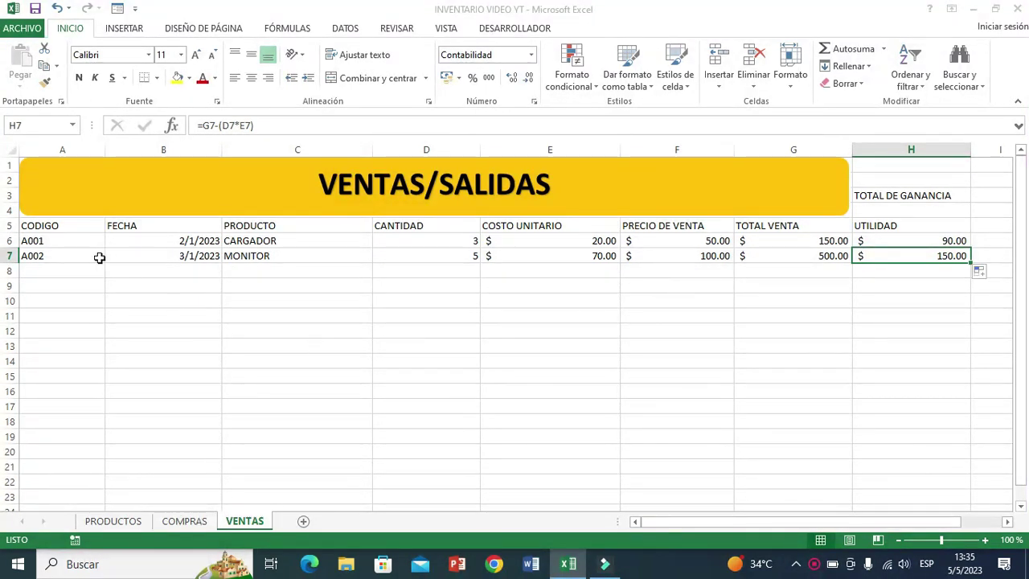
- Convert A5:H7 into a table with a header row
left_click_drag(37, 228, 940, 255)
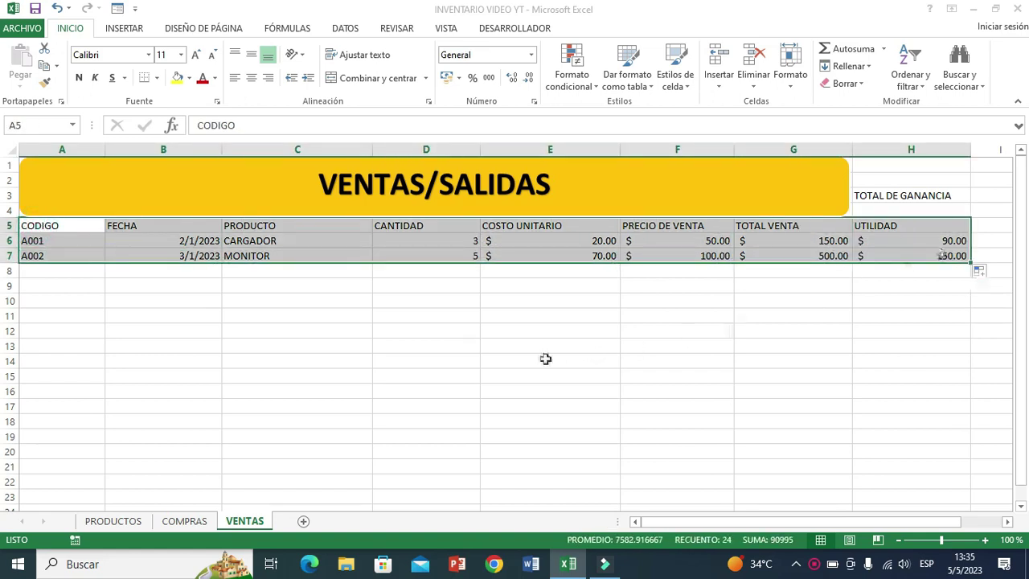
left_click(125, 28)
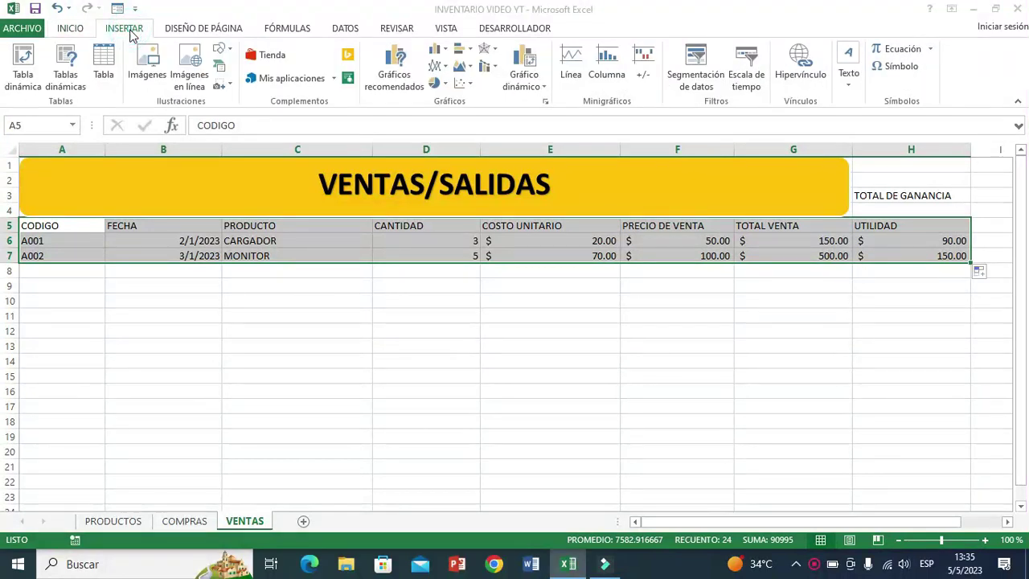
left_click(109, 61)
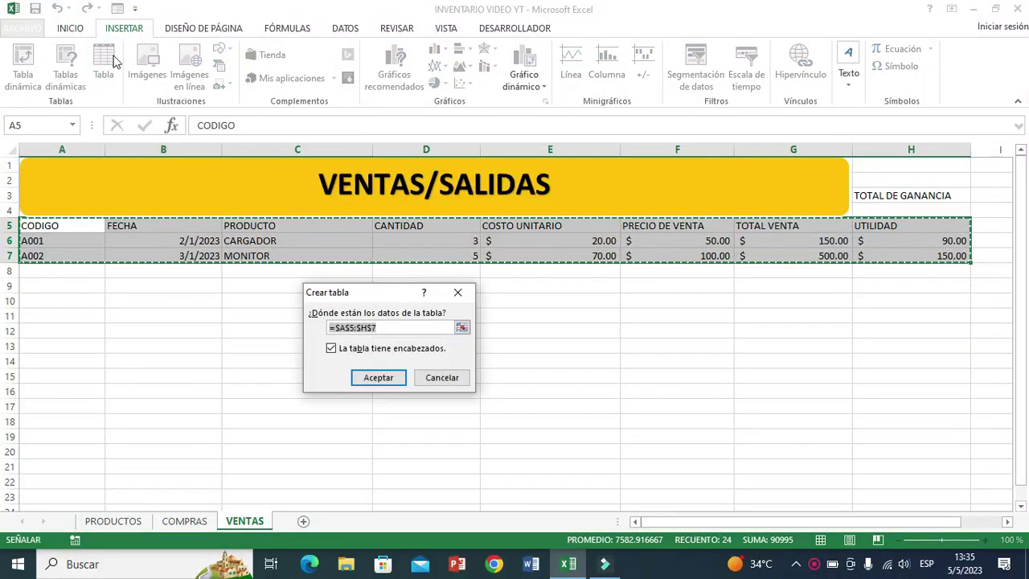
left_click(330, 349)
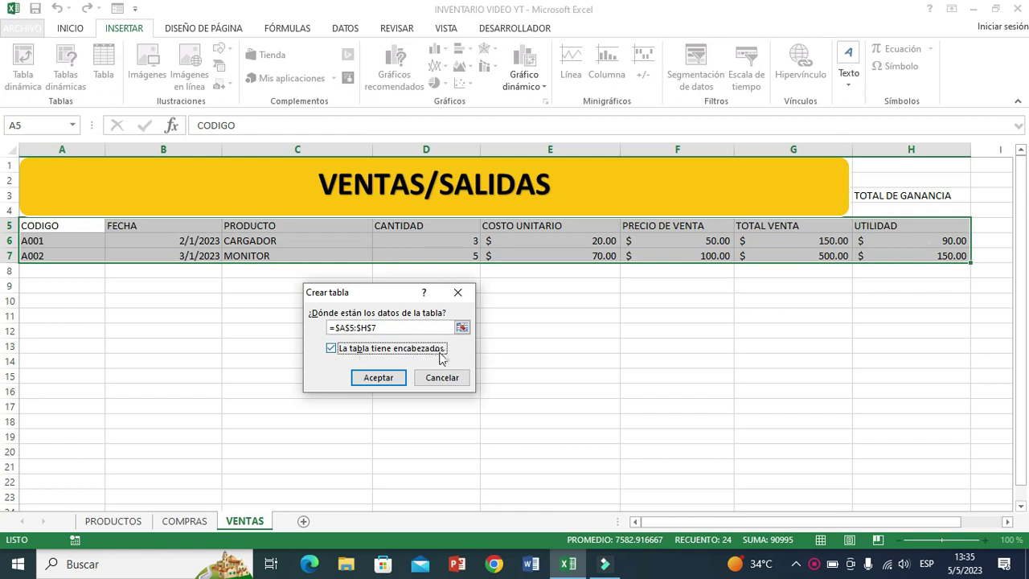
left_click(375, 377)
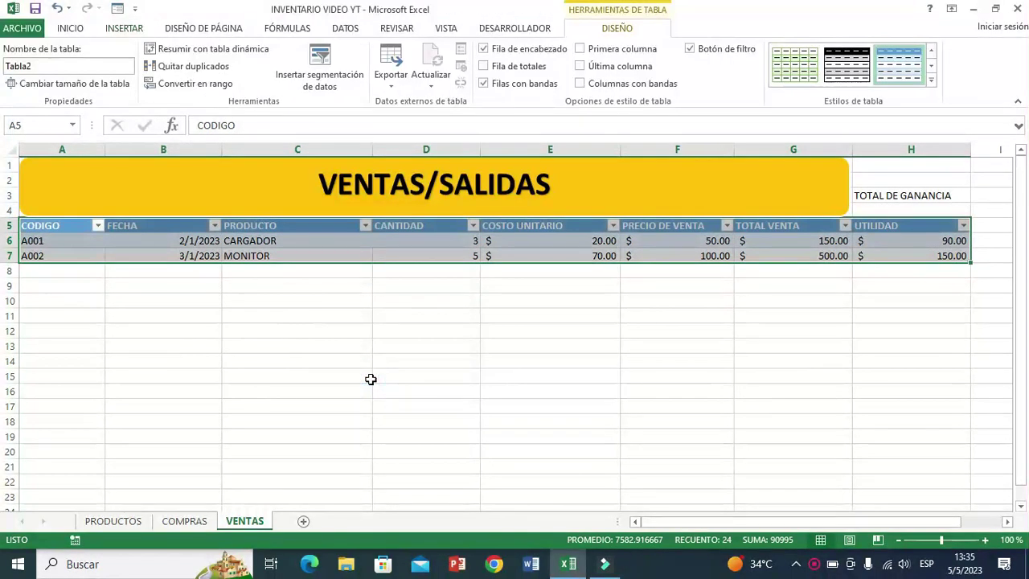
- Name the table VENTAS and apply the light yellow Estilo de tabla claro 12
left_click(40, 65)
key("BackSpace")
type("NTAS")
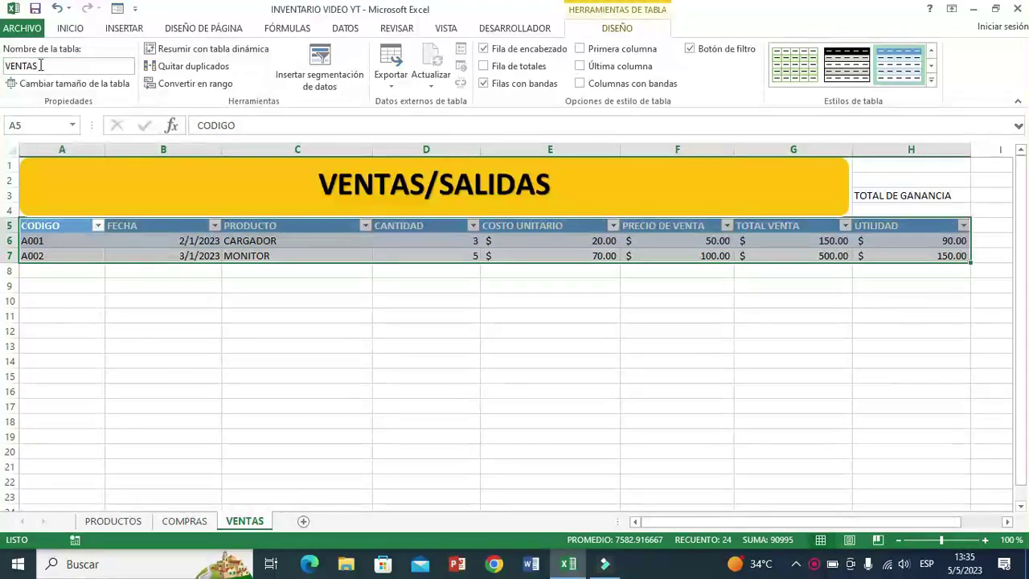
left_click(930, 83)
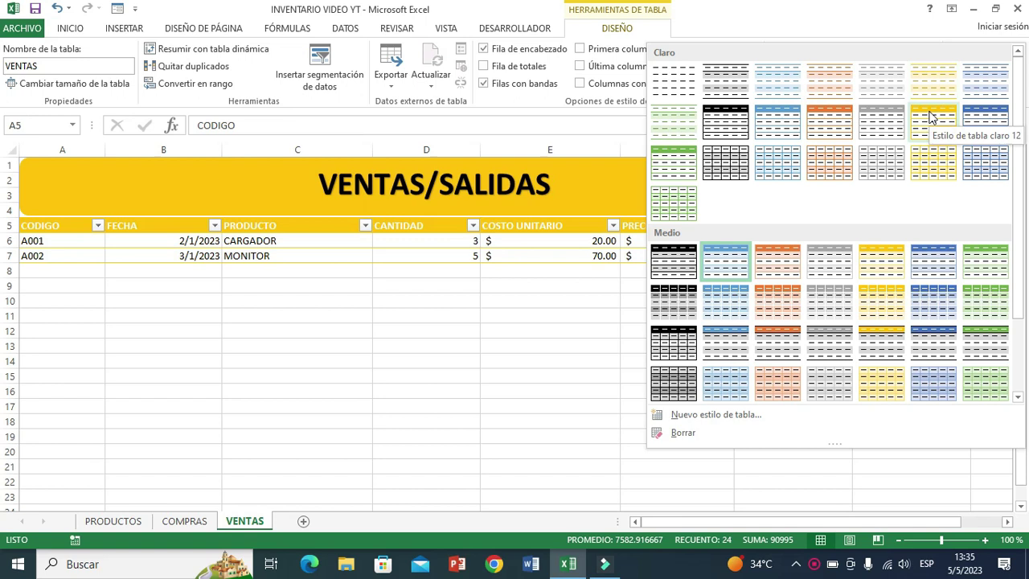
left_click(929, 117)
left_click(529, 381)
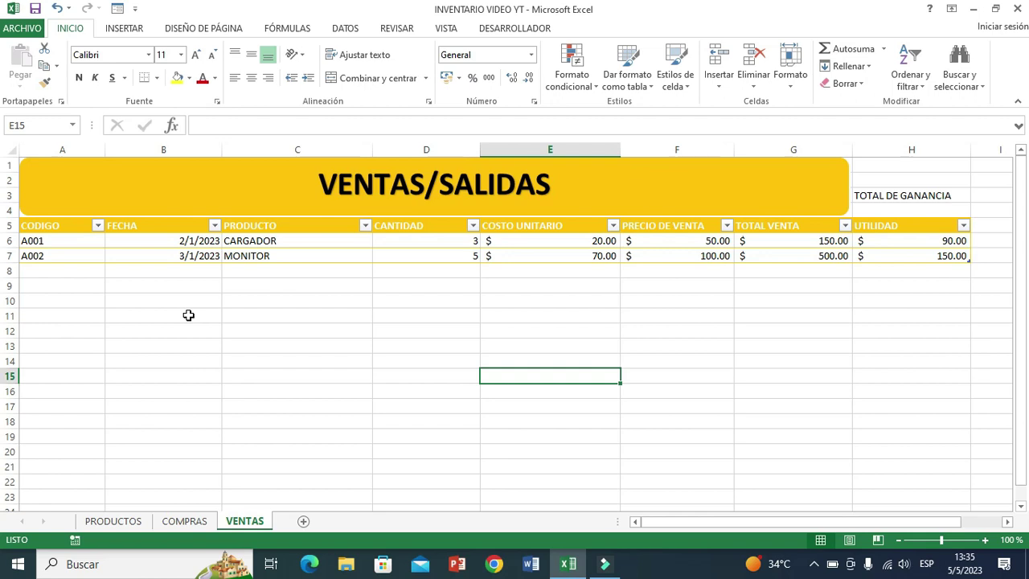
- Enter =SUBTOTALES(9;VENTAS[UTILIDAD]) in H4 to total profit, giving 240
left_click(891, 210)
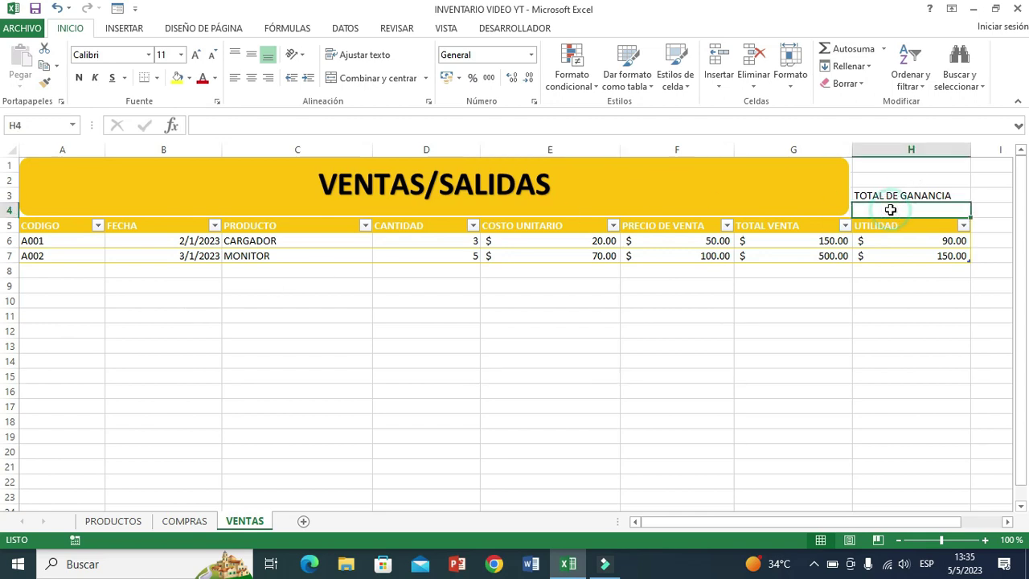
type("=")
type("SUB")
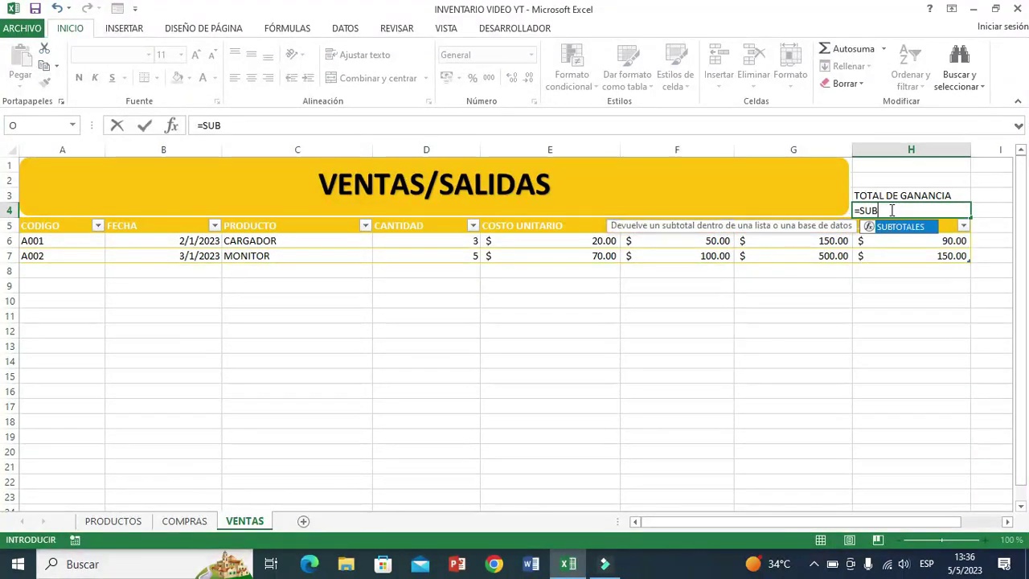
double_click(900, 234)
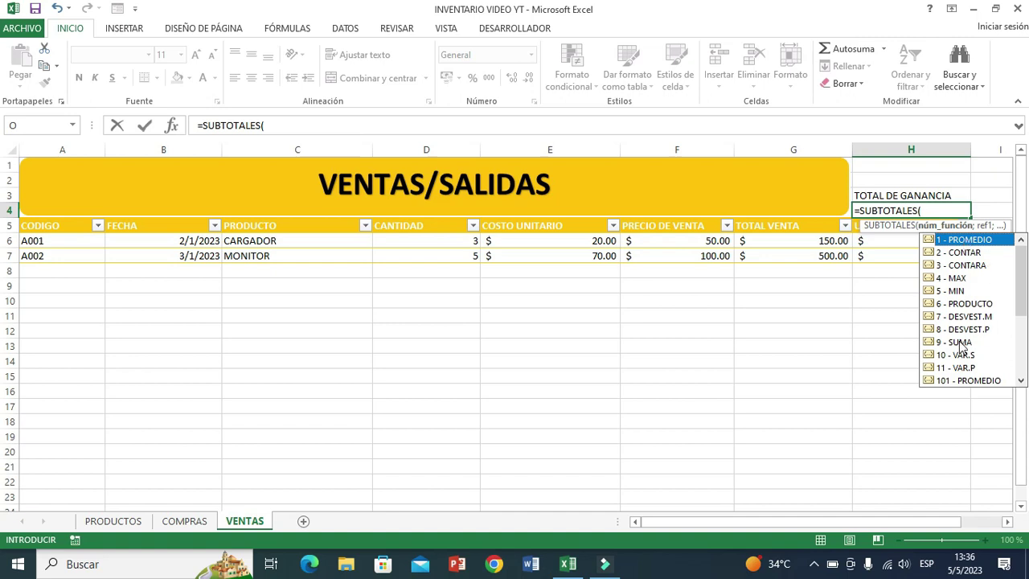
type("9")
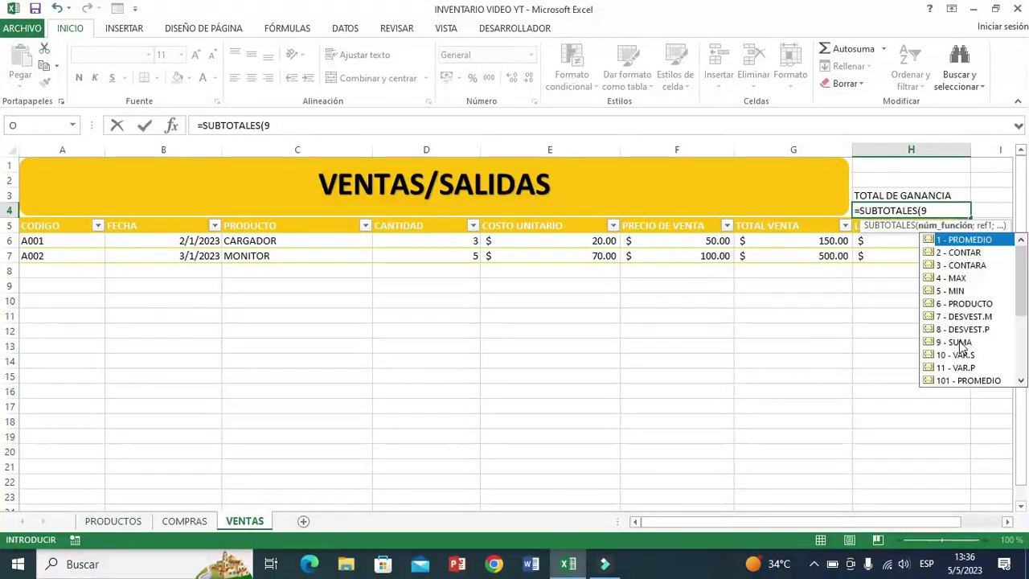
type(";")
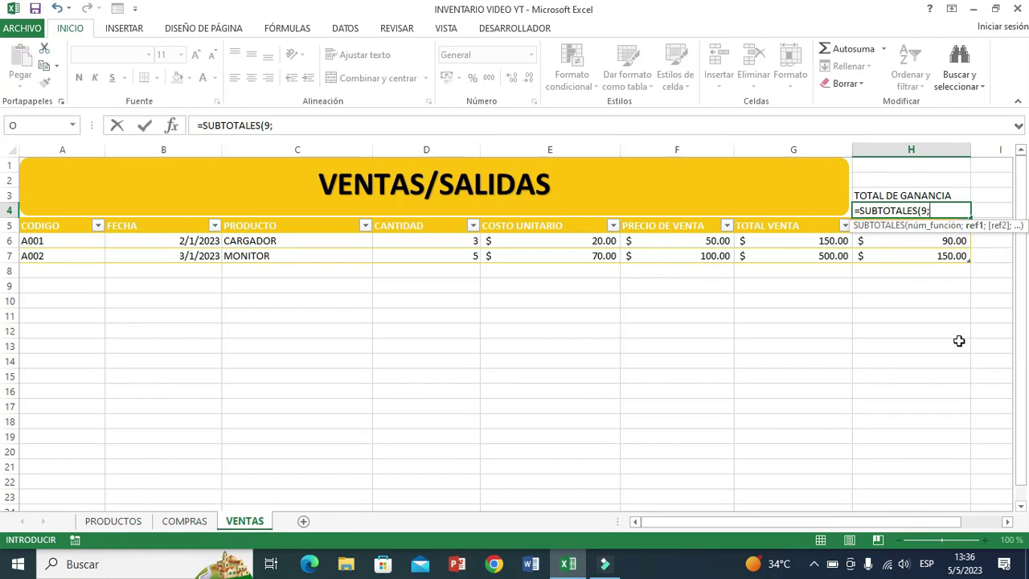
left_click_drag(903, 240, 902, 255)
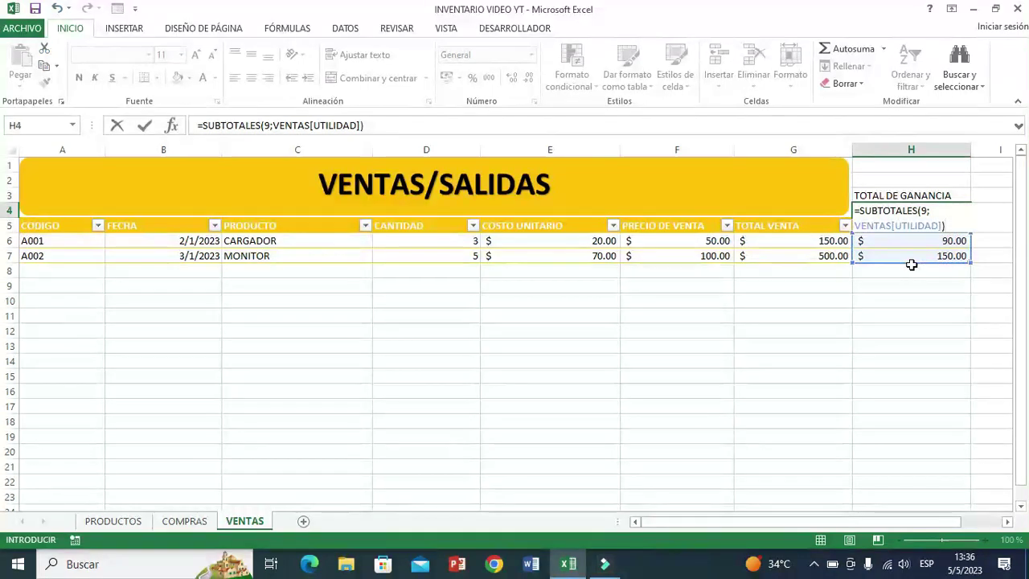
key("Return")
left_click(931, 210)
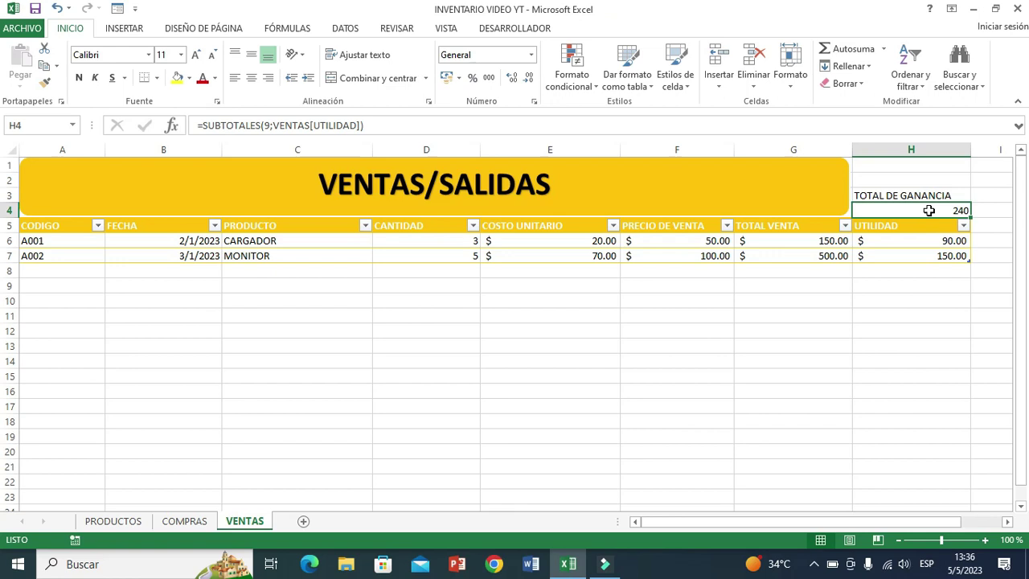
left_click(929, 245)
left_click(917, 256)
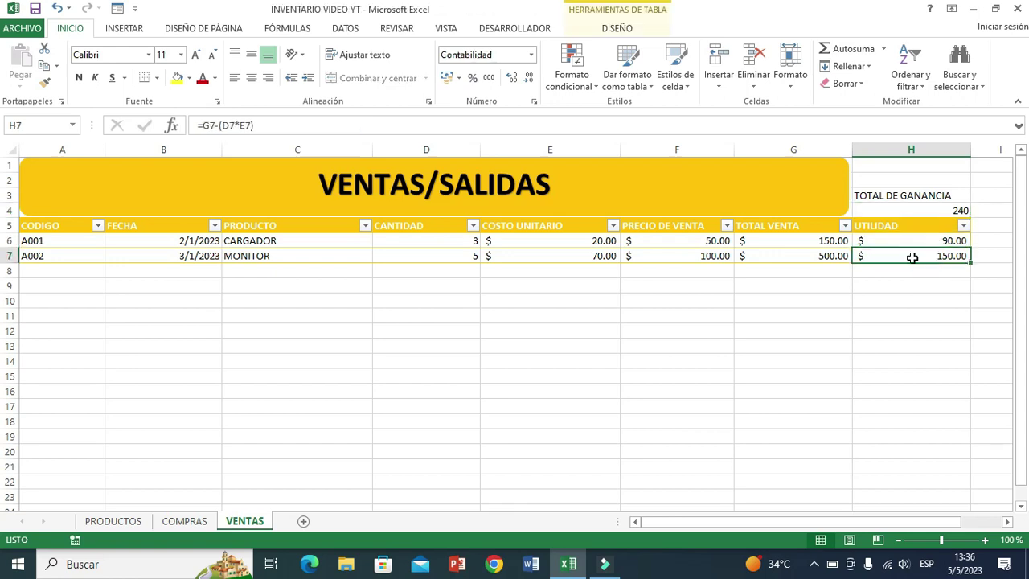
left_click(914, 286)
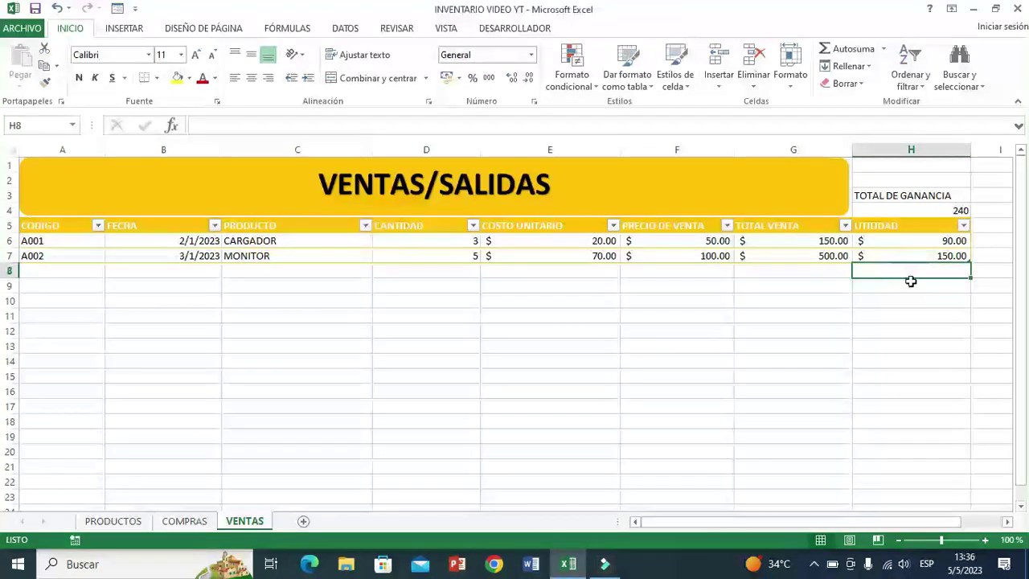
left_click(912, 209)
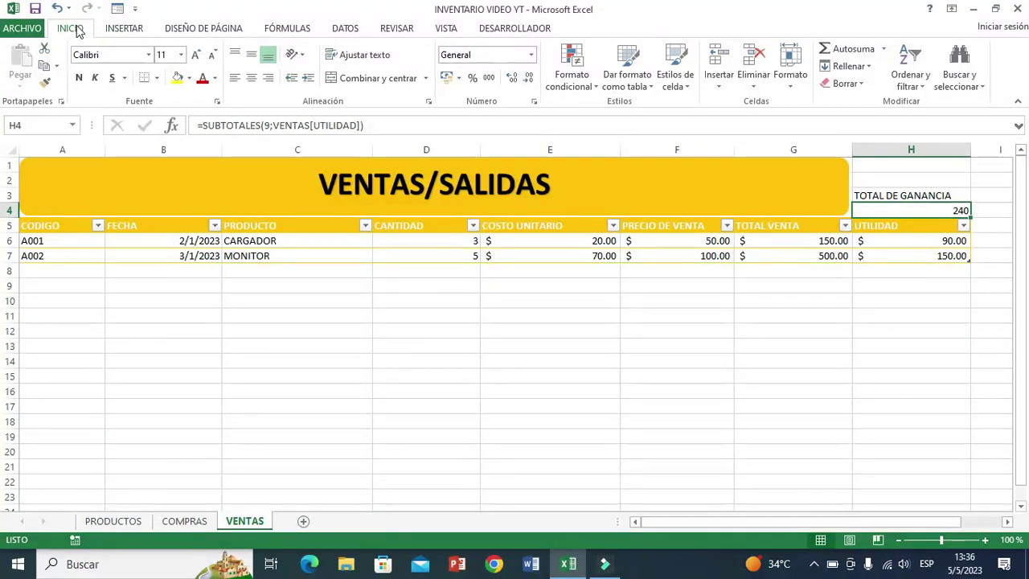
- Format the H4 total profit as US-dollar accounting, showing $ 240.00
left_click(458, 78)
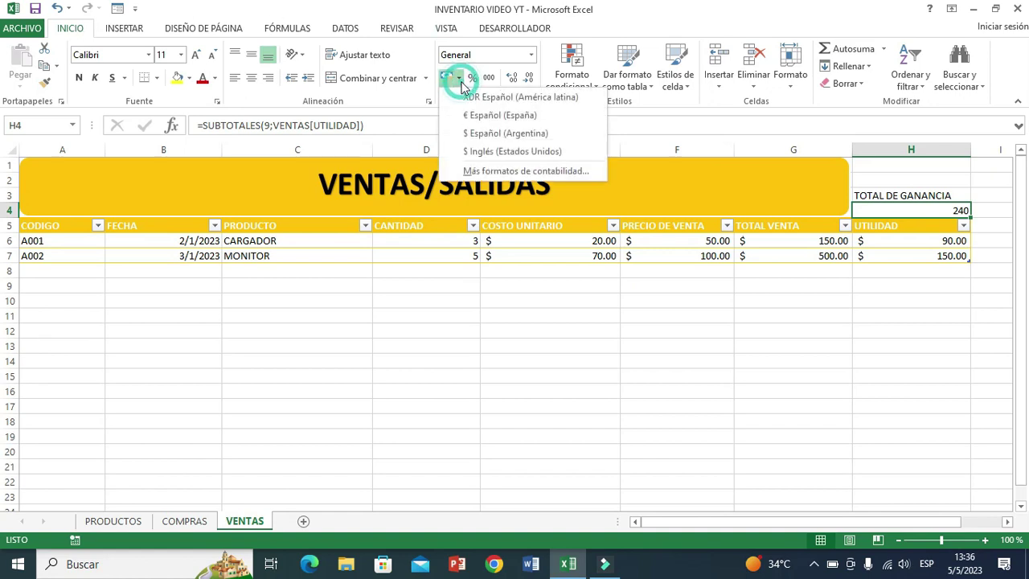
left_click(484, 151)
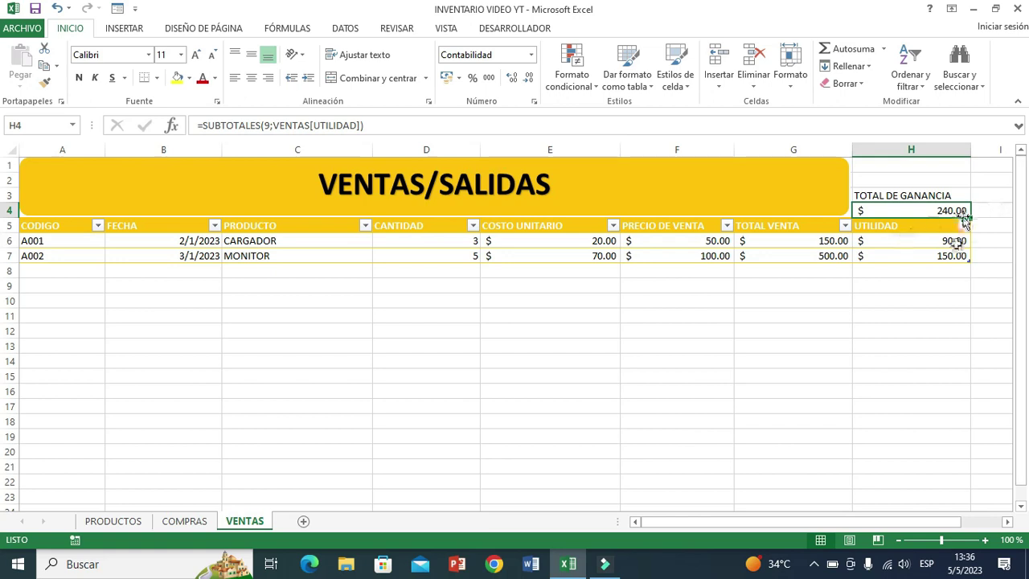
left_click(882, 319)
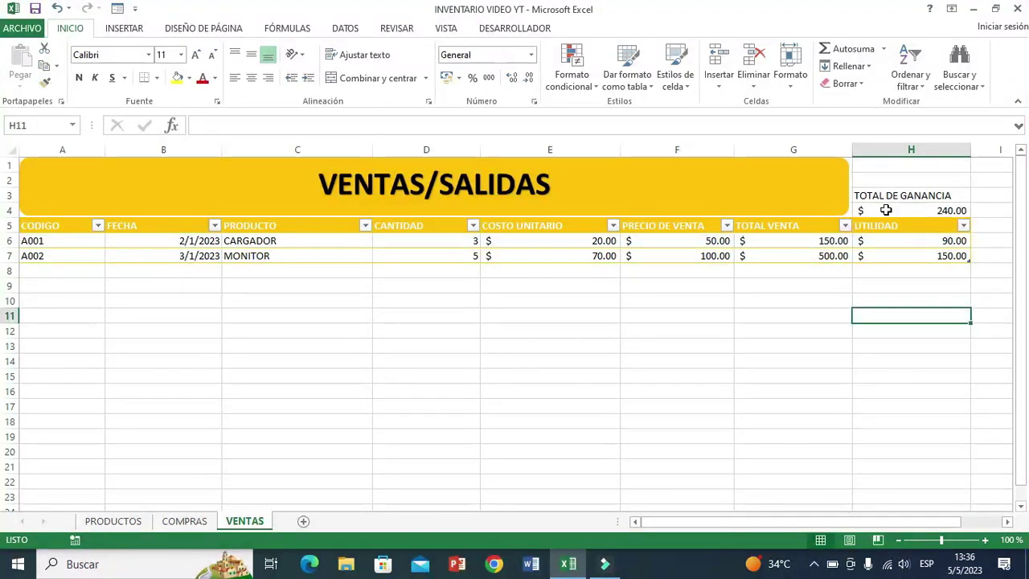
- Put all borders on H3:H4 and fill the TOTAL DE GANANCIA label yellow
left_click_drag(872, 195, 926, 209)
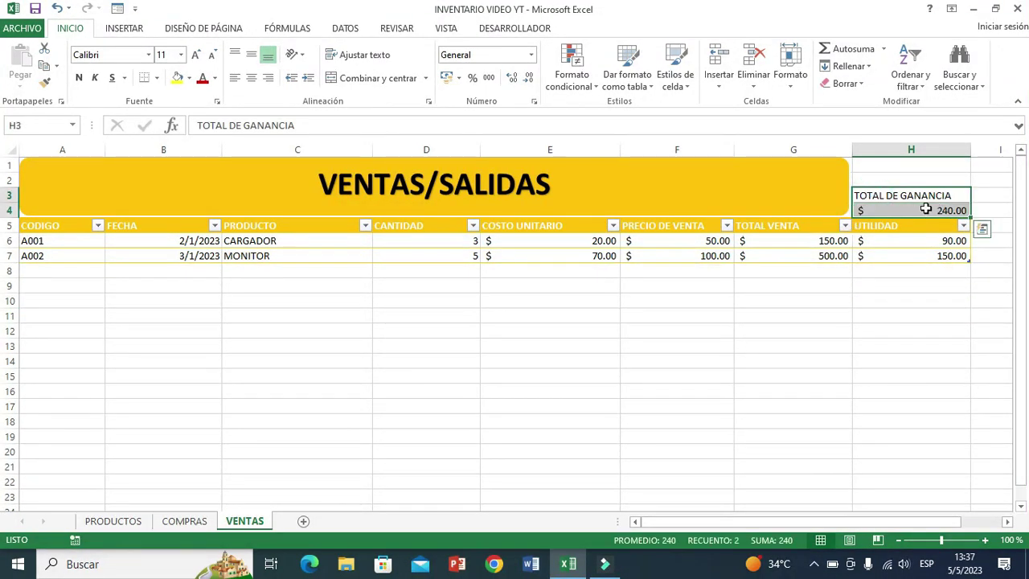
left_click(157, 78)
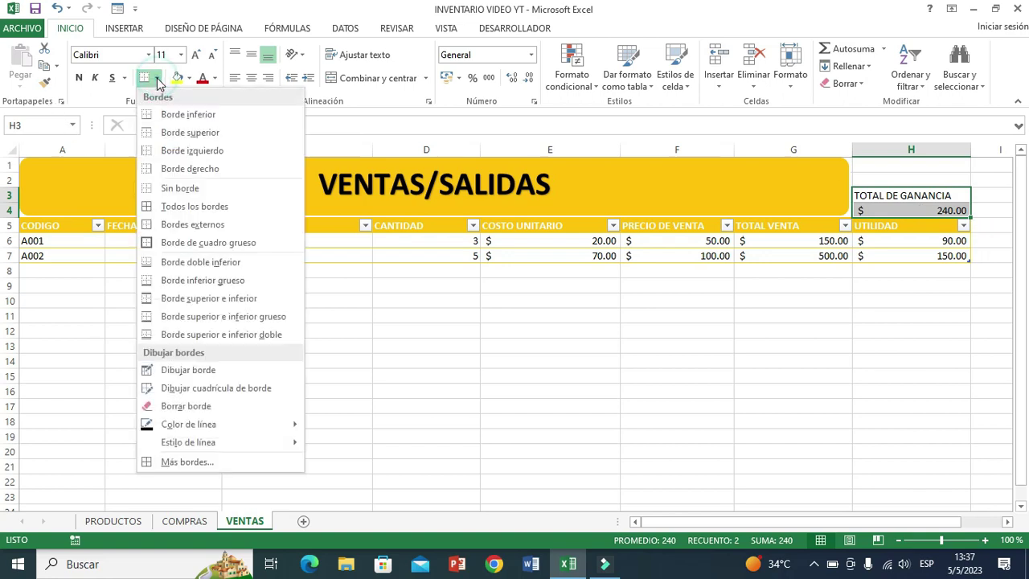
left_click(186, 212)
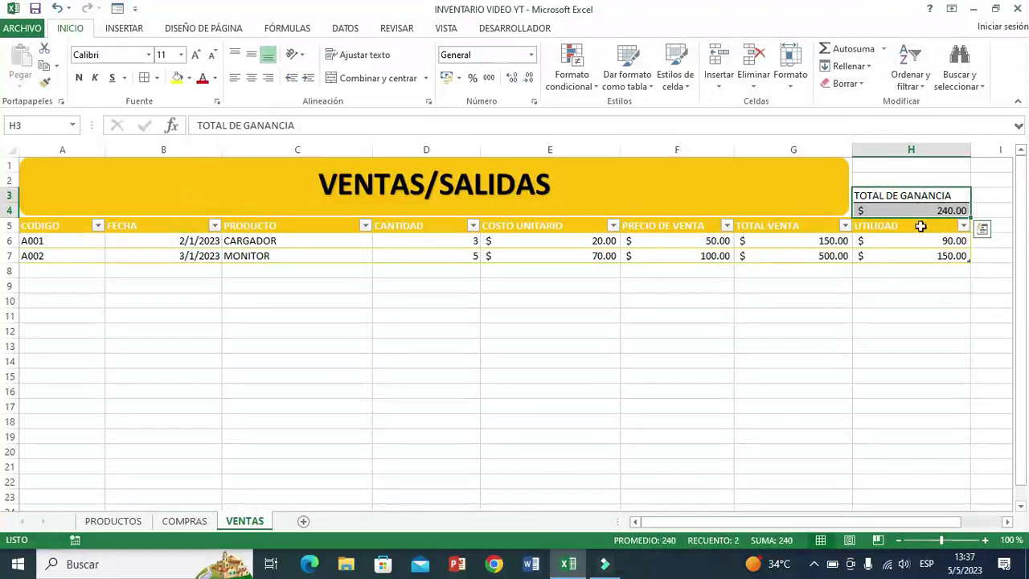
left_click(900, 196)
left_click(175, 81)
left_click(870, 371)
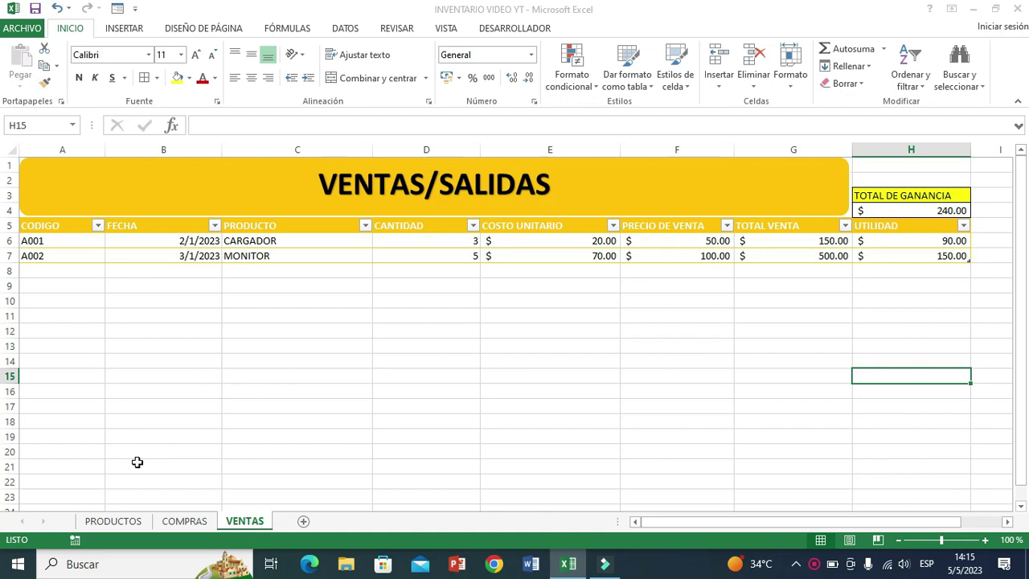
- On PRODUCTOS, start a SUMAR.SI formula in A001's VENTAS cell
left_click(114, 522)
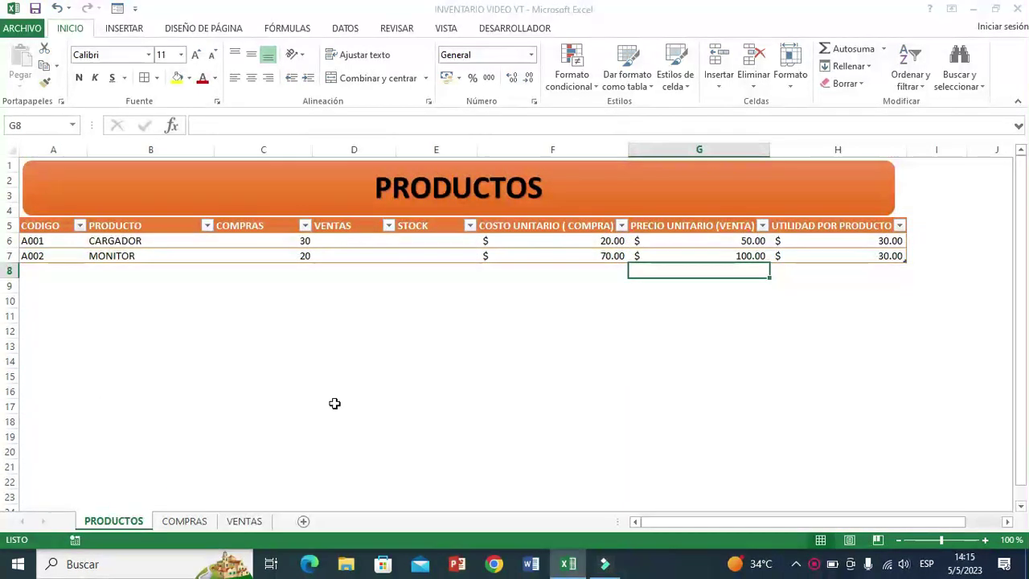
left_click(343, 242)
left_click_drag(342, 242, 336, 263)
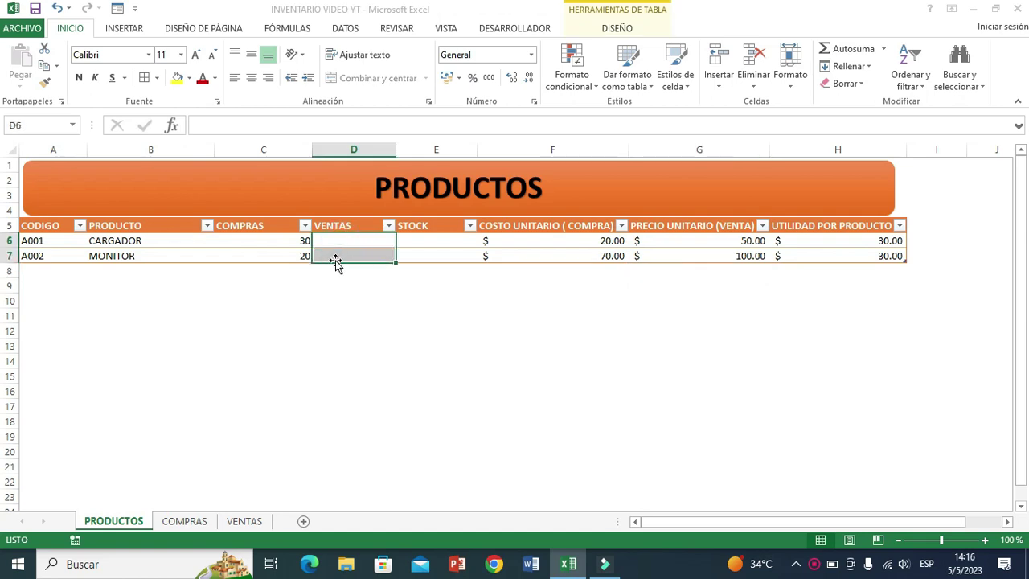
left_click(425, 245)
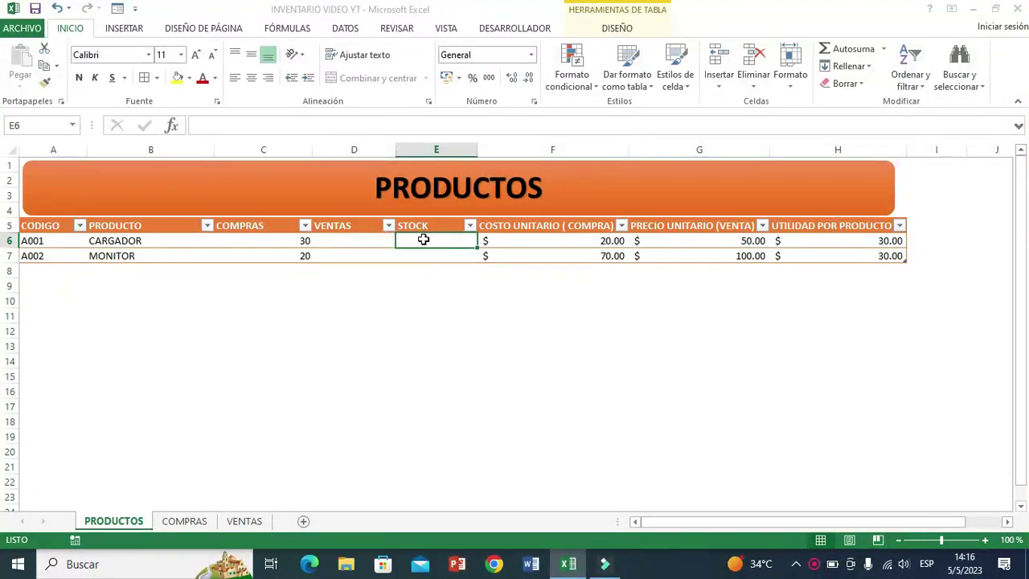
left_click(333, 241)
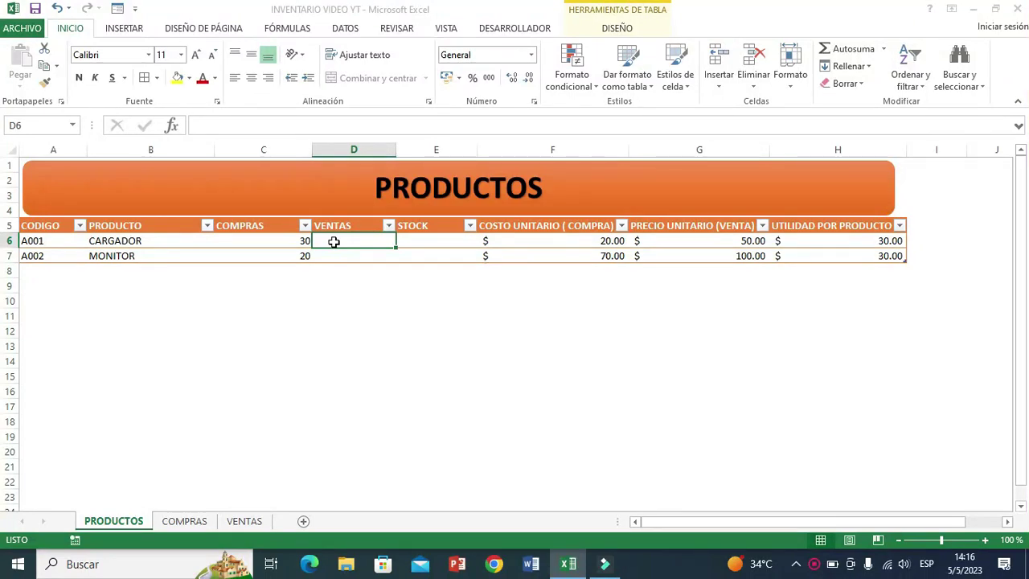
type("=")
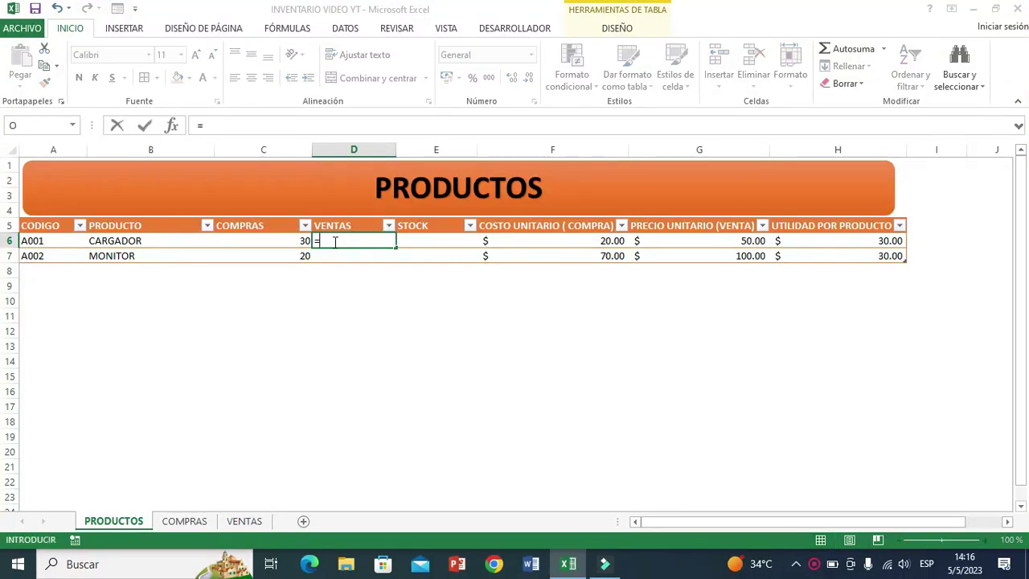
type("SUMAR")
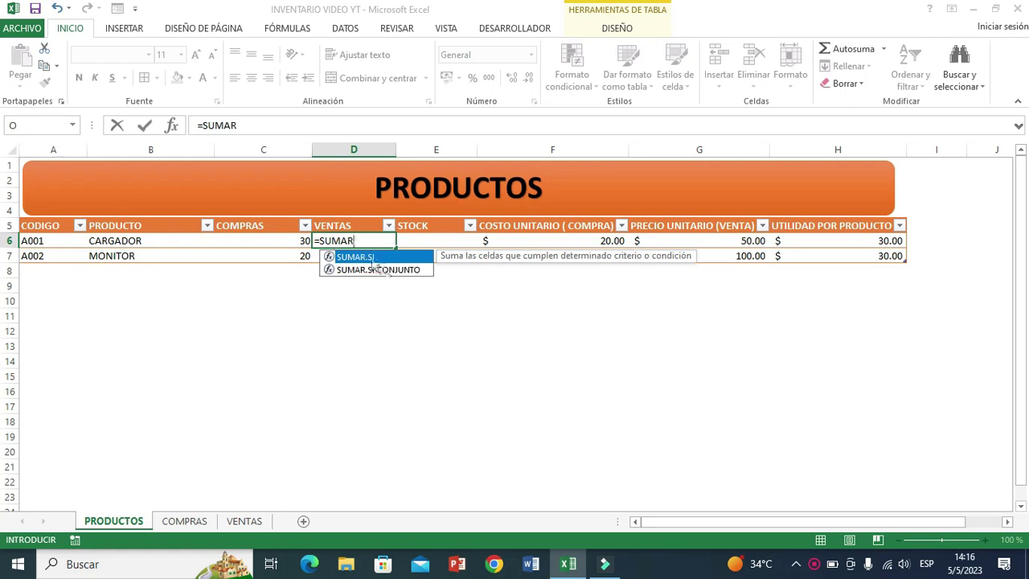
double_click(370, 258)
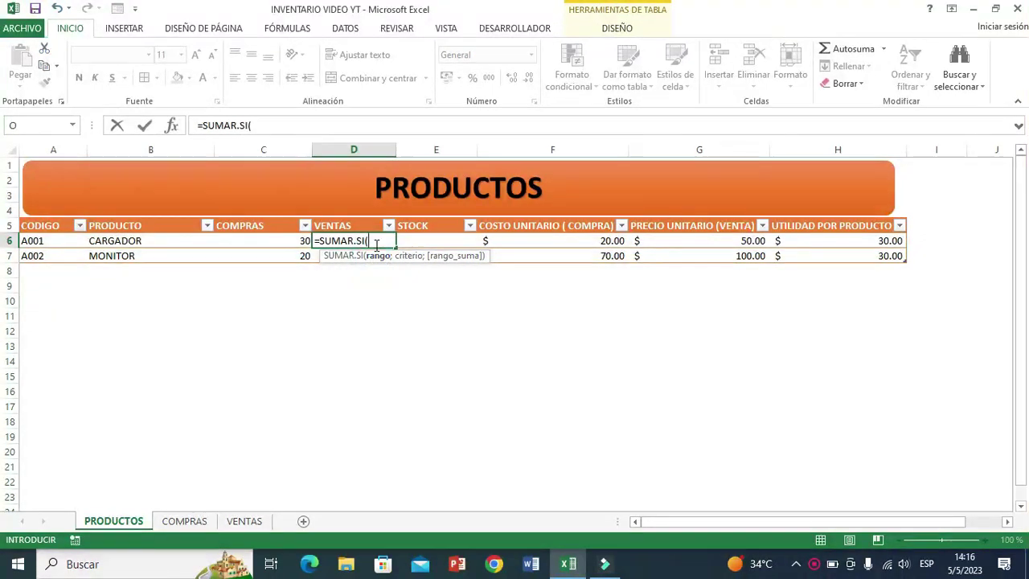
- Set VENTAS[CODIGO] as the SUMAR.SI range and the product's [CODIGO] as criterion
left_click(241, 525)
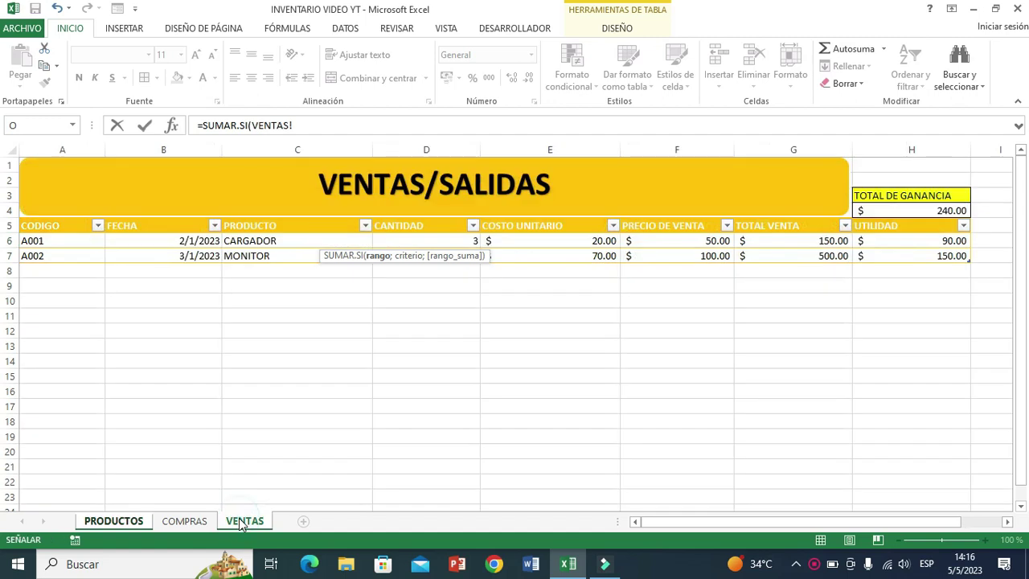
left_click_drag(44, 238, 44, 258)
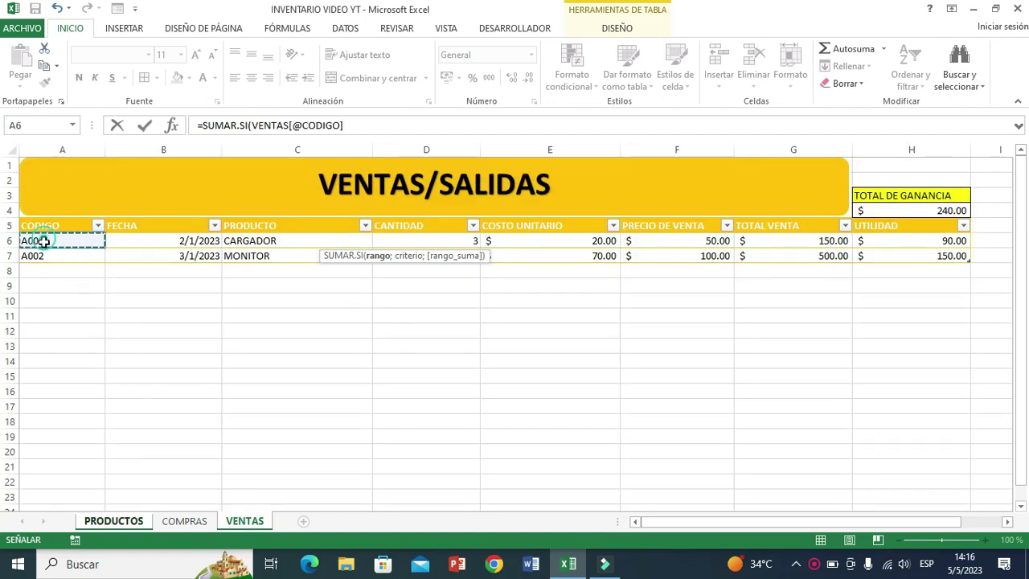
type(";")
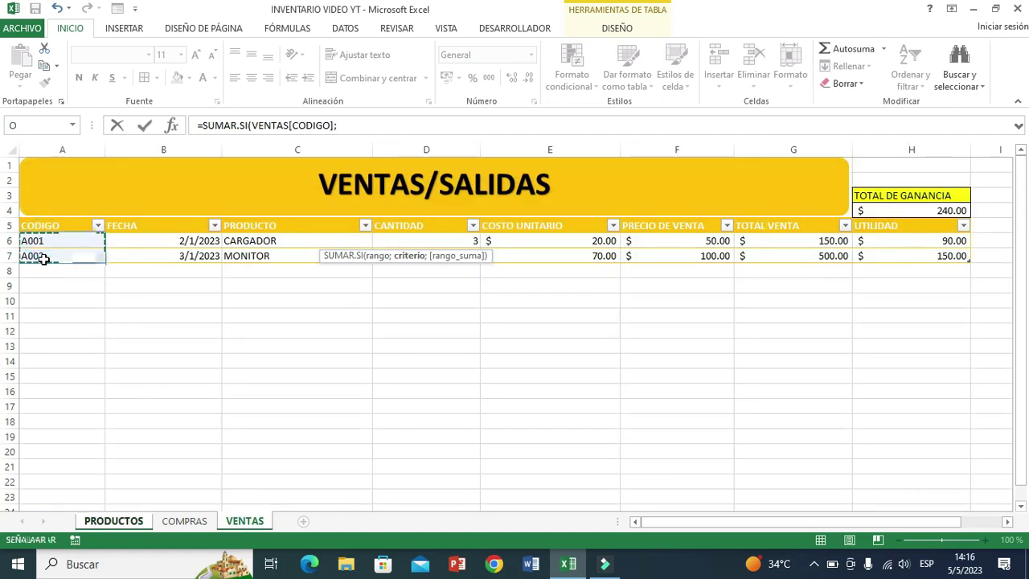
left_click(114, 523)
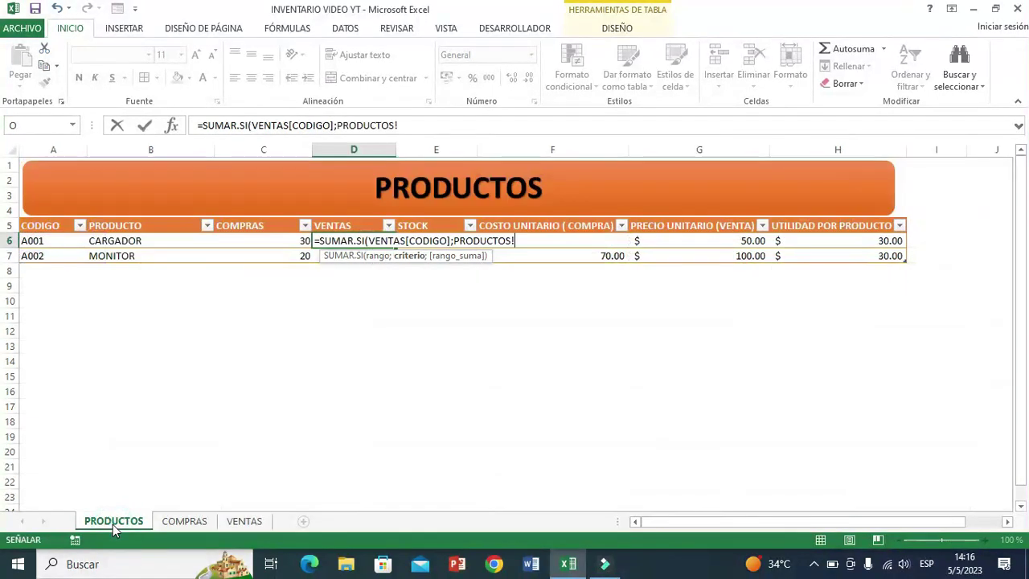
left_click(40, 240)
left_click_drag(40, 241, 40, 255)
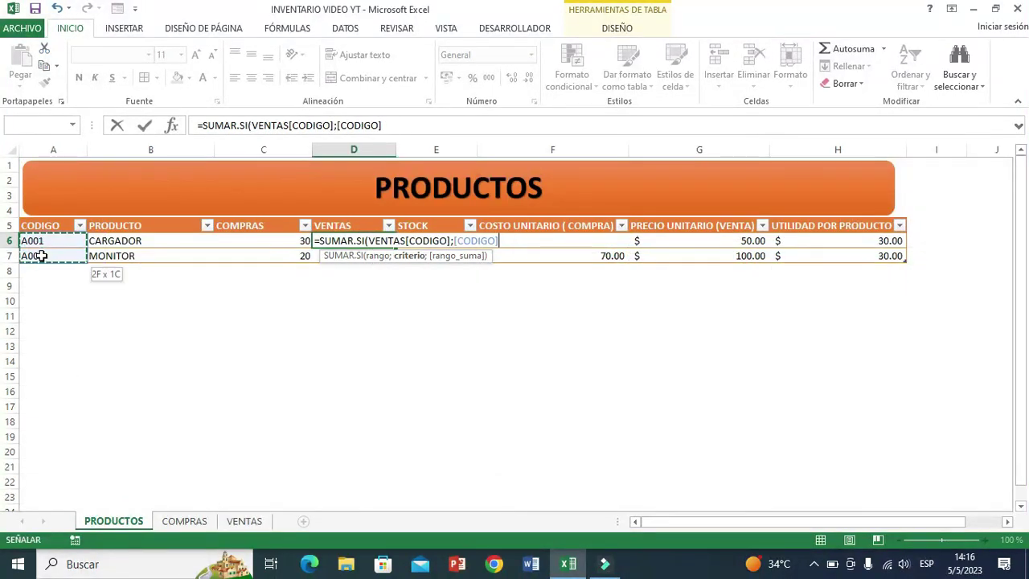
type(";")
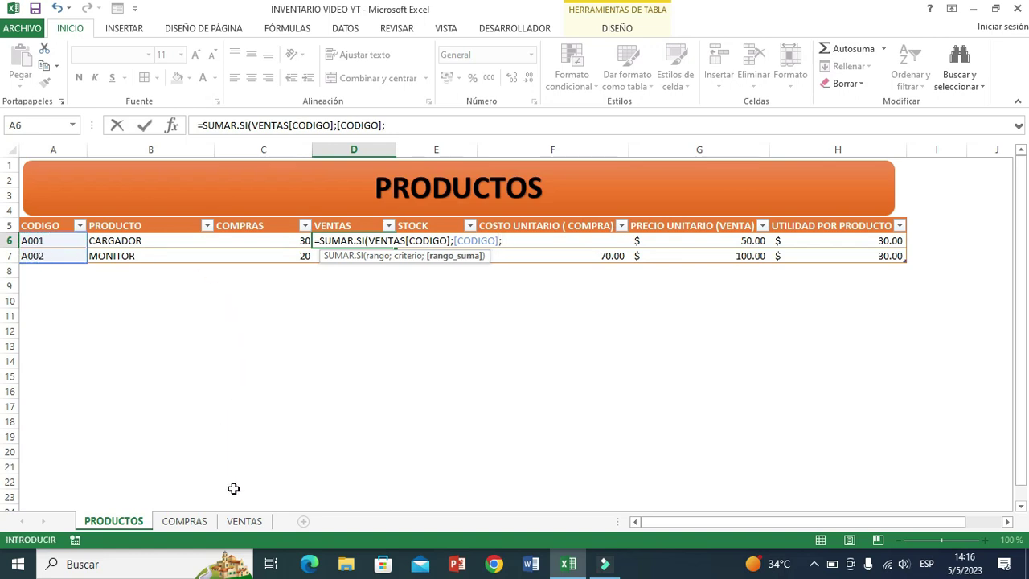
- Add VENTAS[CANTIDAD] as the sum range and confirm, giving 3 and 5 sold
left_click(244, 521)
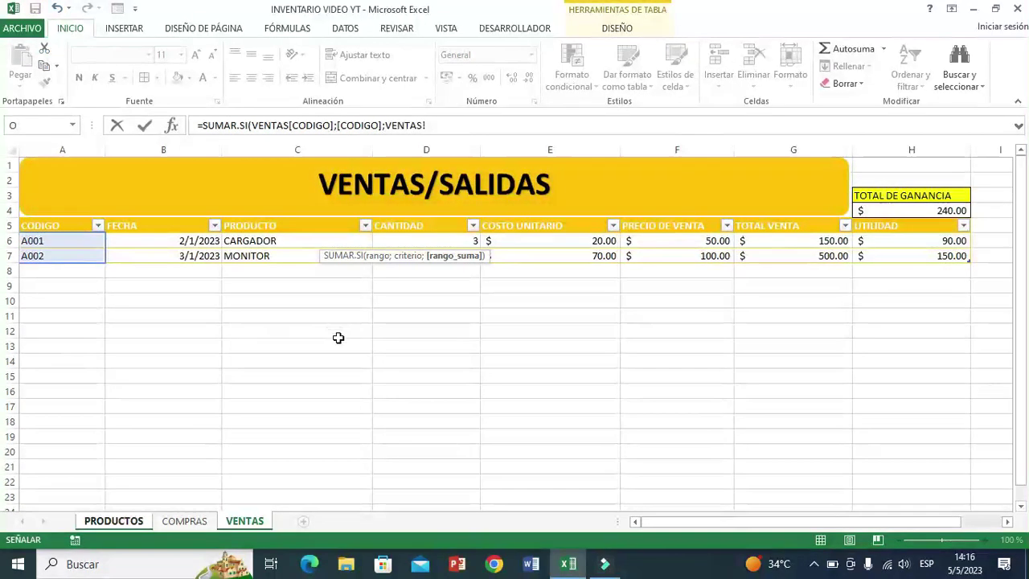
left_click_drag(408, 240, 409, 252)
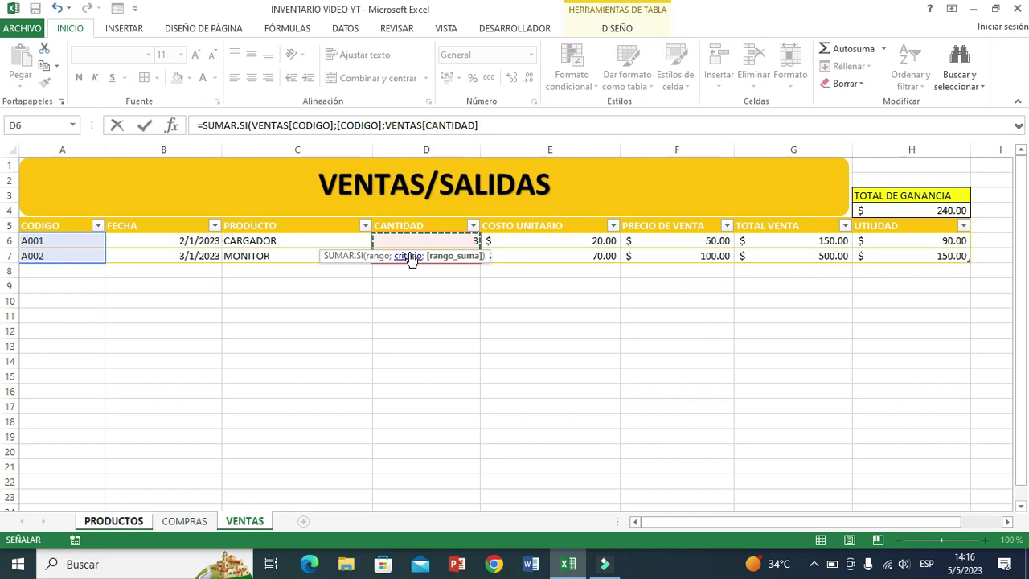
type(")")
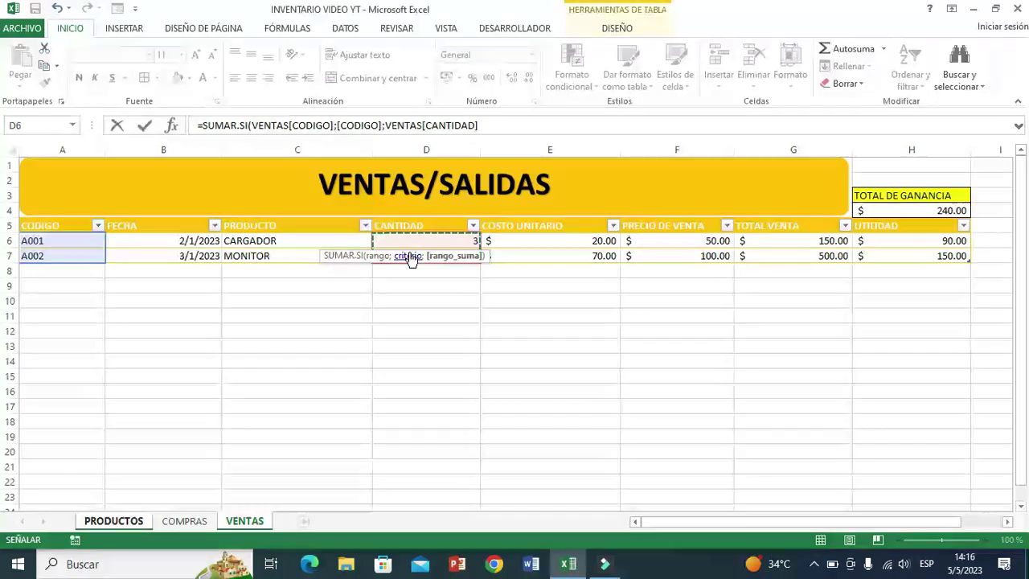
key("Return")
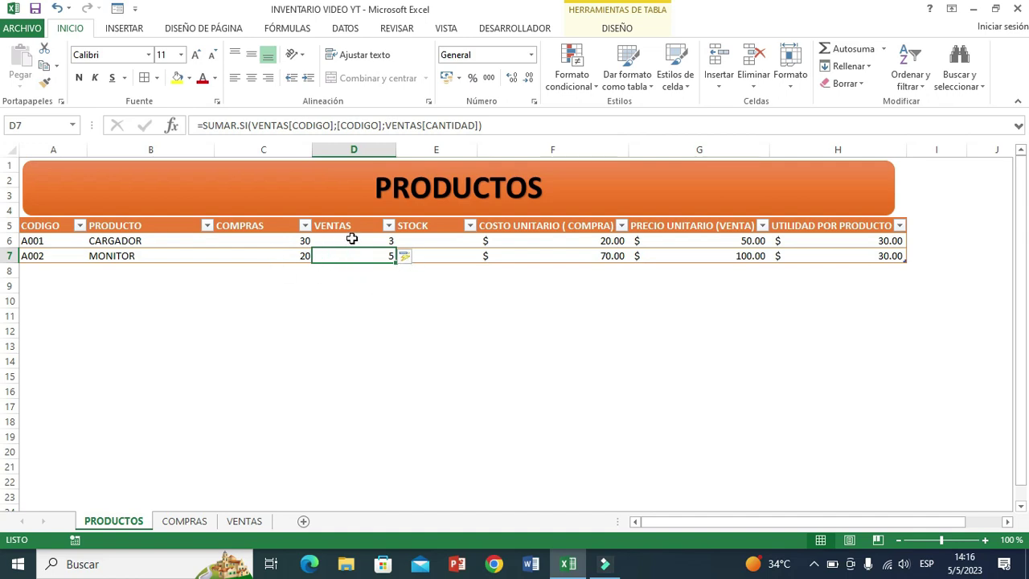
left_click(352, 239)
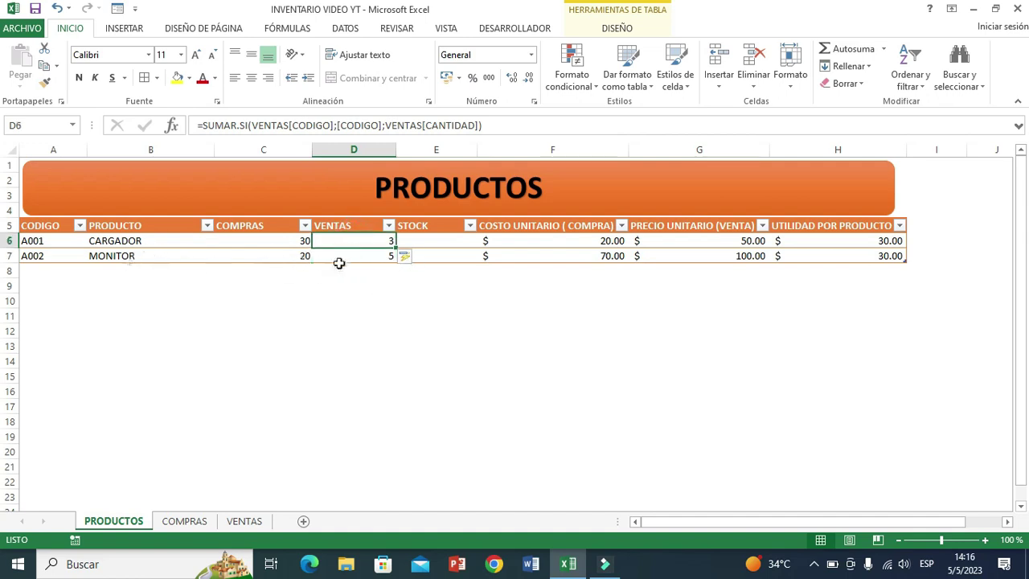
left_click(352, 258)
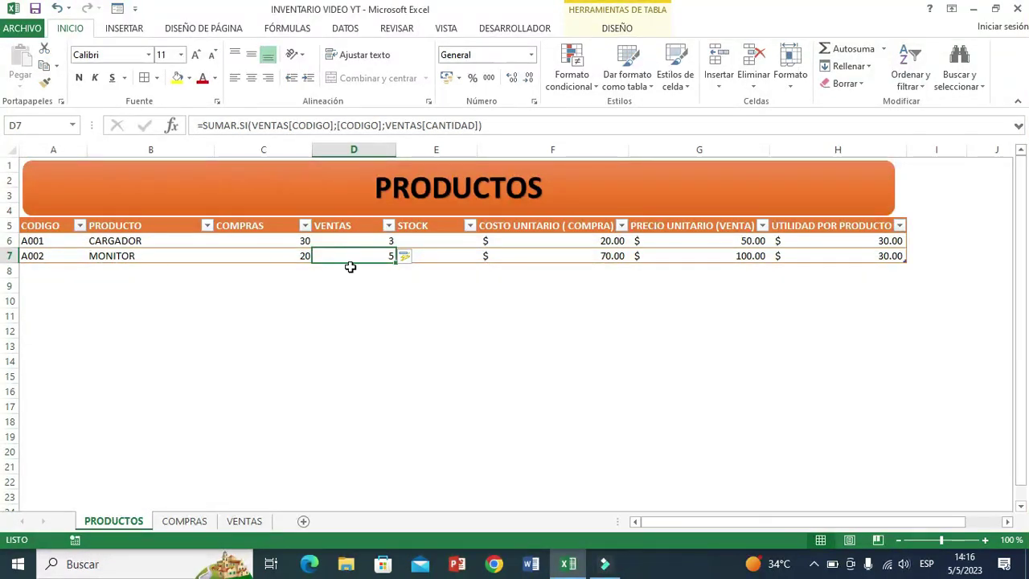
left_click(431, 240)
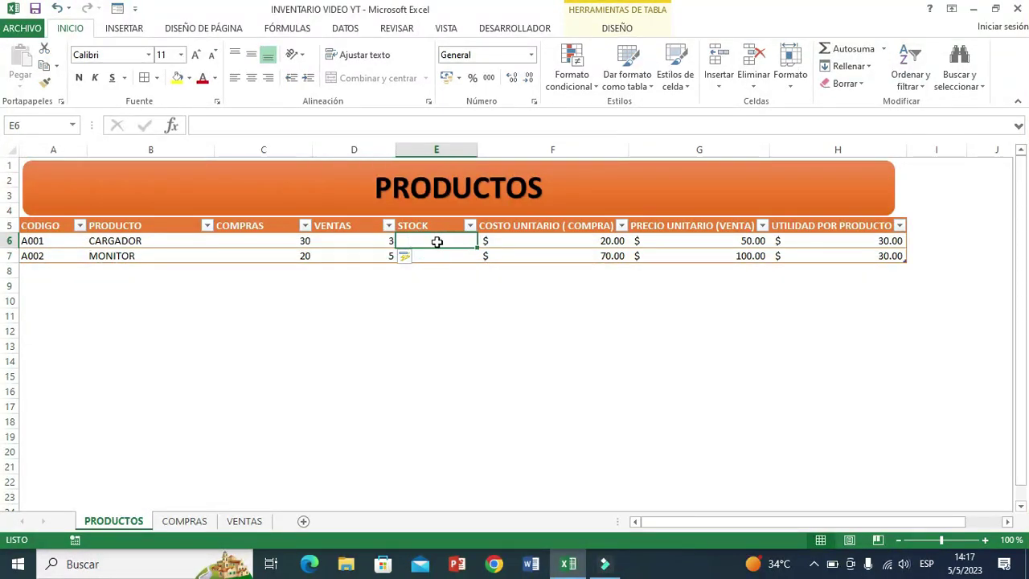
type("=")
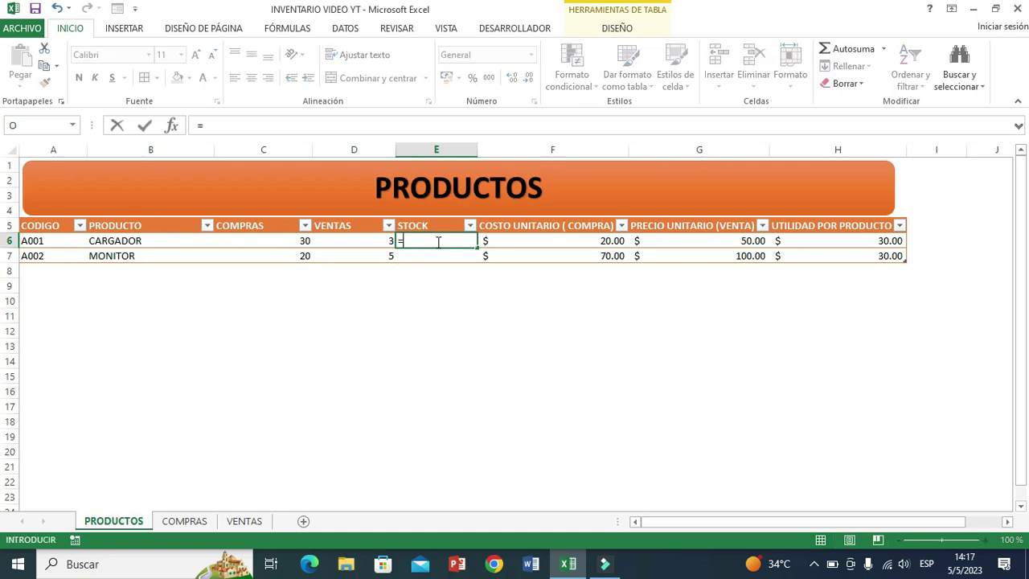
left_click(284, 241)
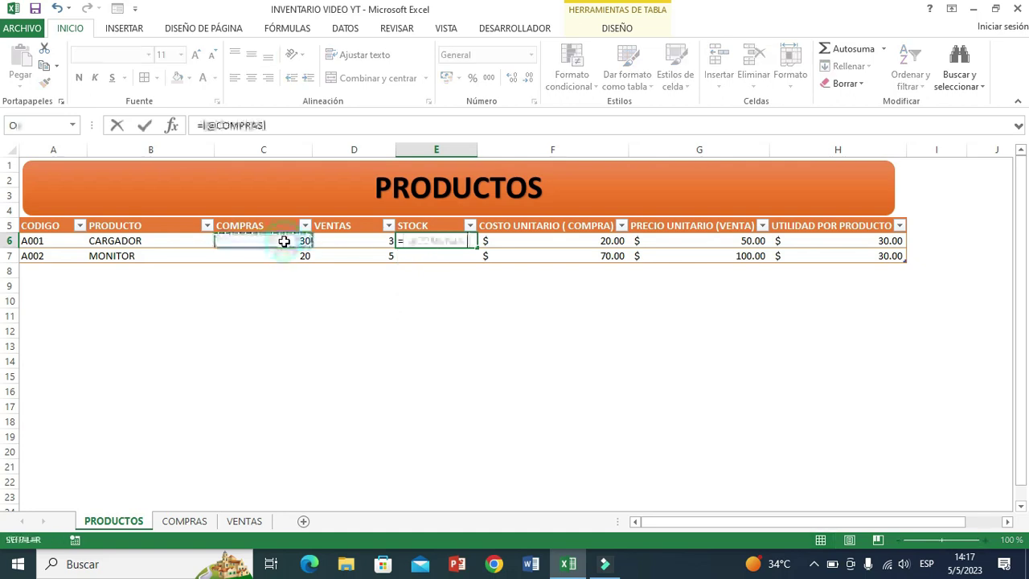
type("-")
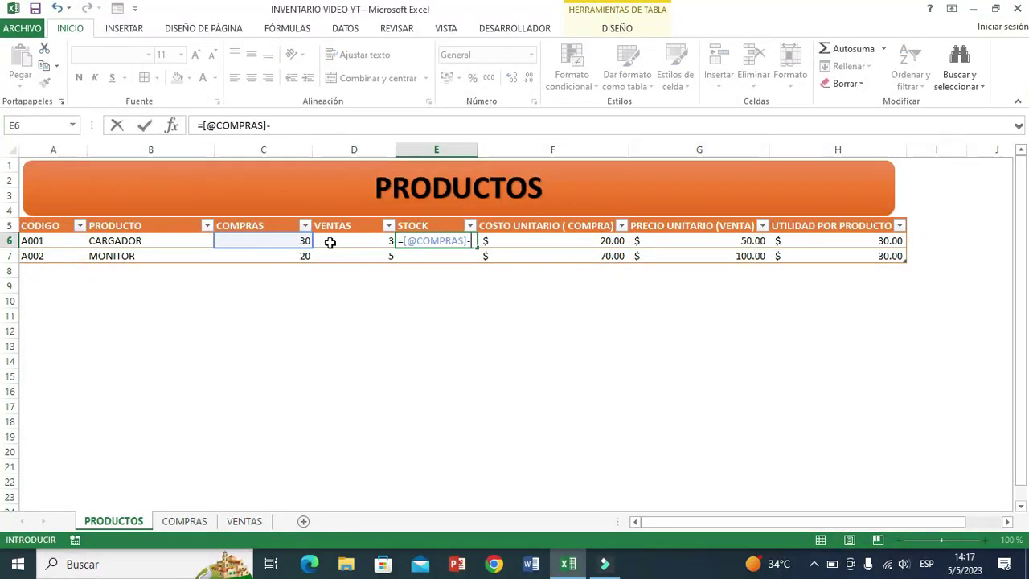
left_click(331, 242)
key("Return")
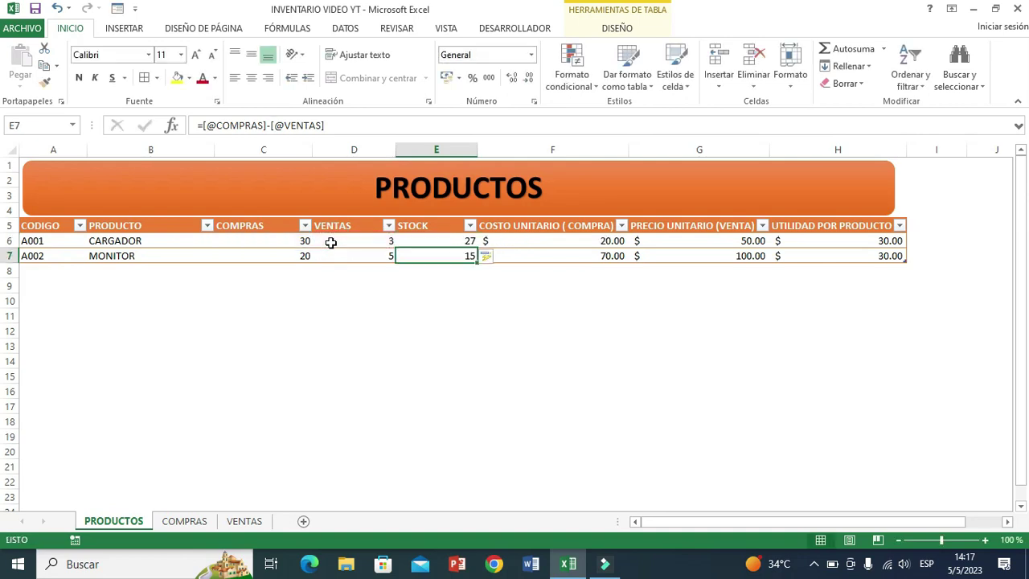
left_click(493, 359)
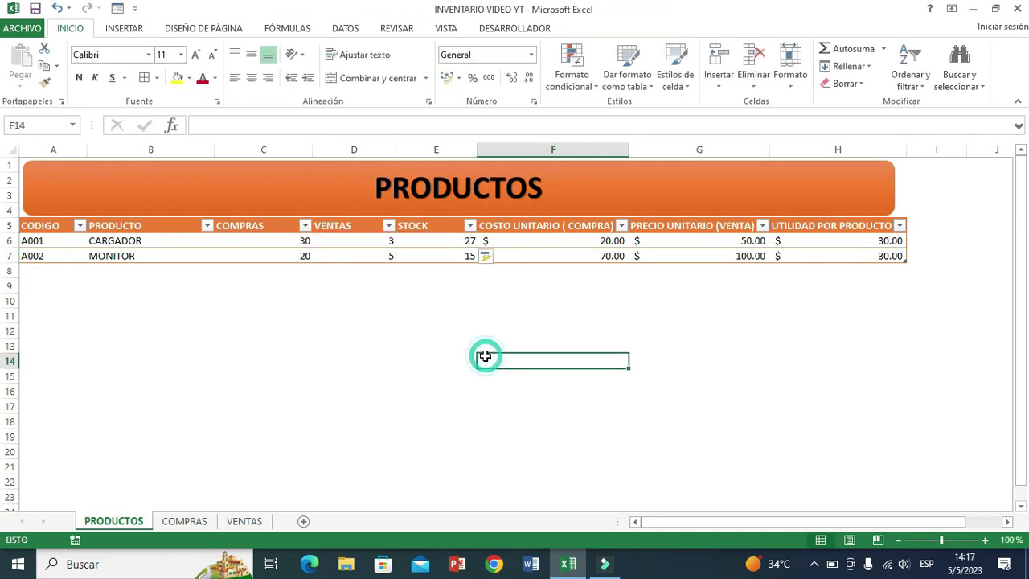
left_click(448, 244)
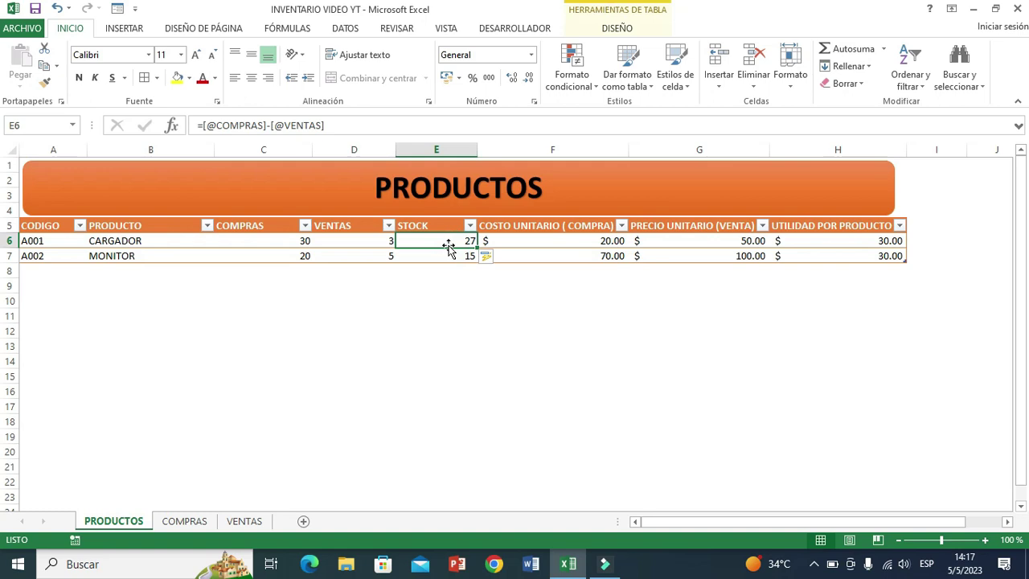
left_click(419, 256)
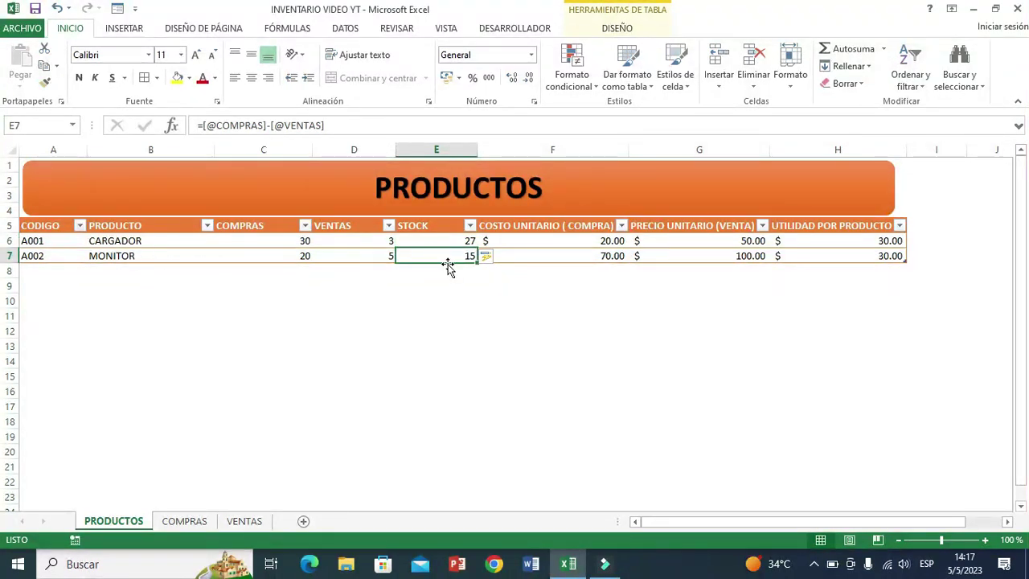
- Record a sale of 4 A002 units dated 4/1/2023, raising total profit to 360.00
left_click(254, 521)
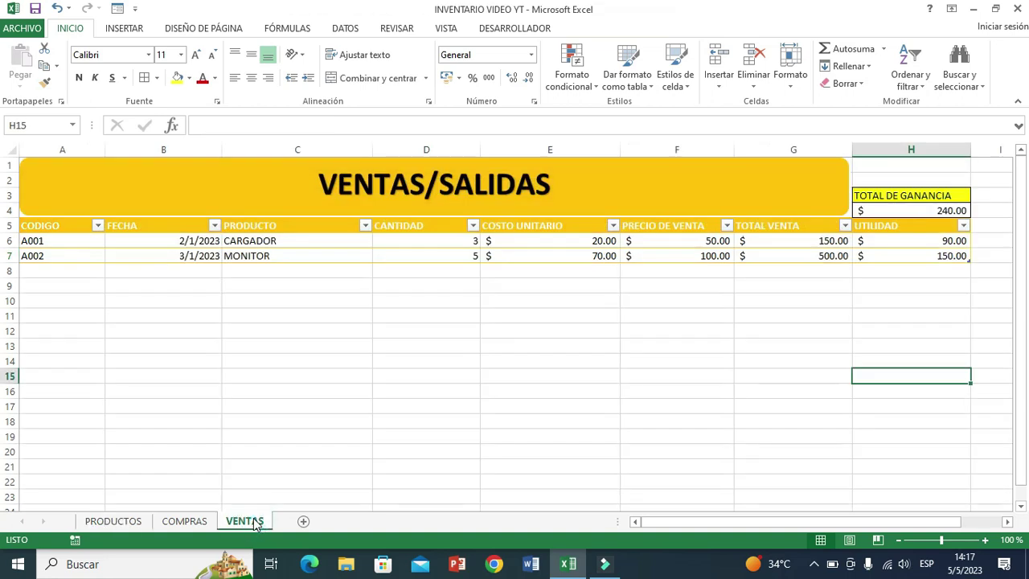
left_click(45, 268)
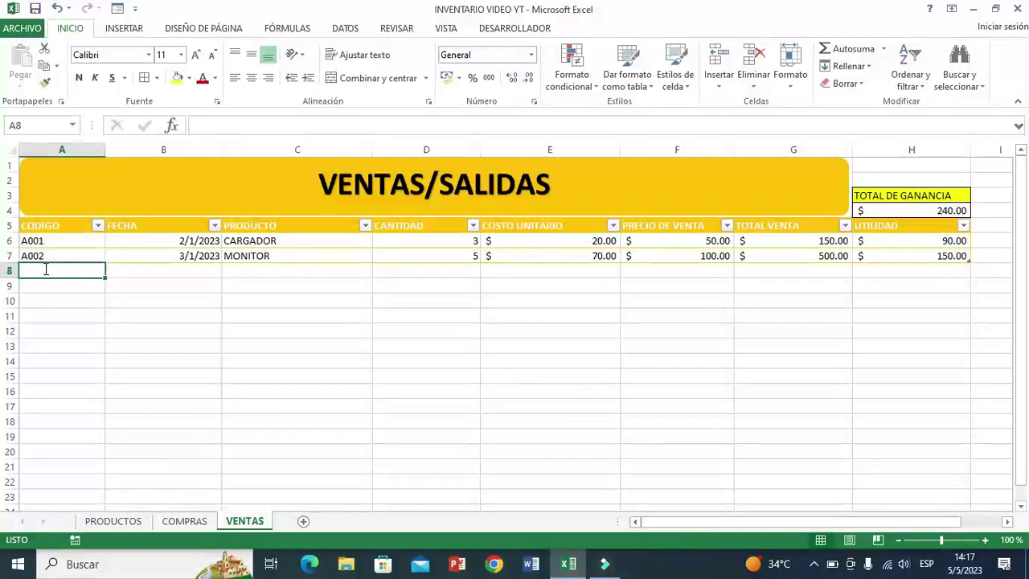
type("A002")
left_click(188, 330)
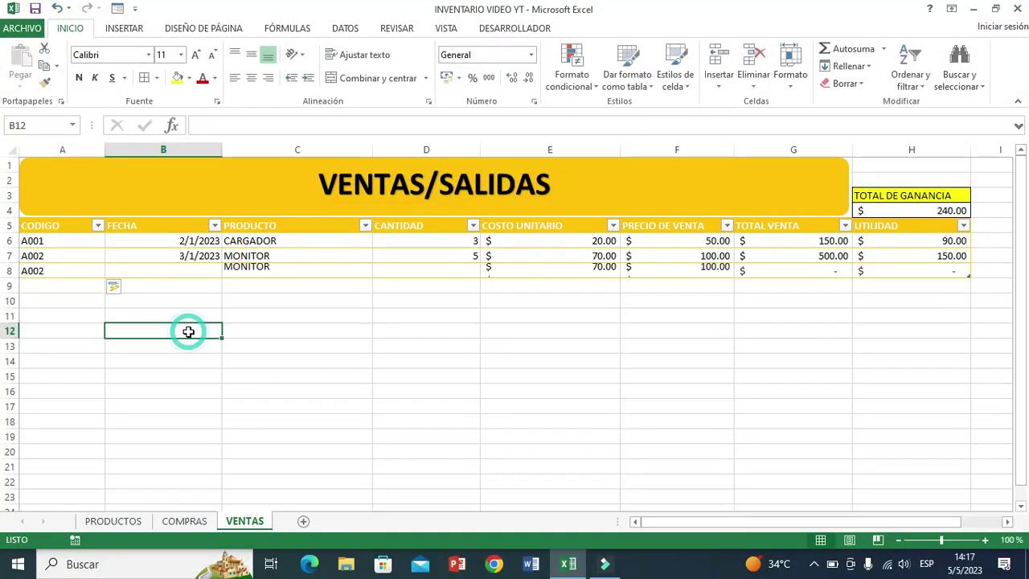
left_click(201, 255)
left_click_drag(220, 262, 220, 277)
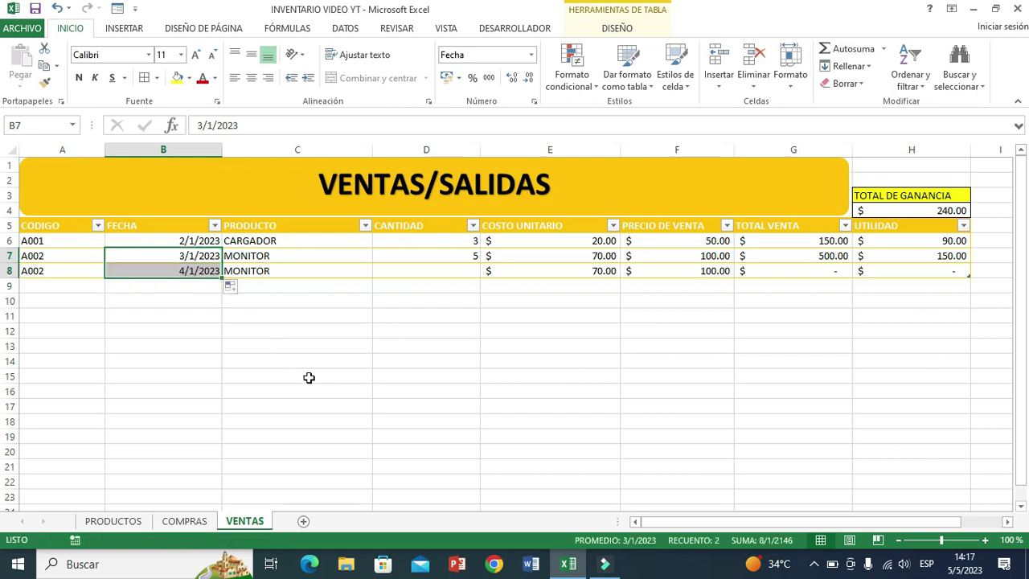
left_click(424, 274)
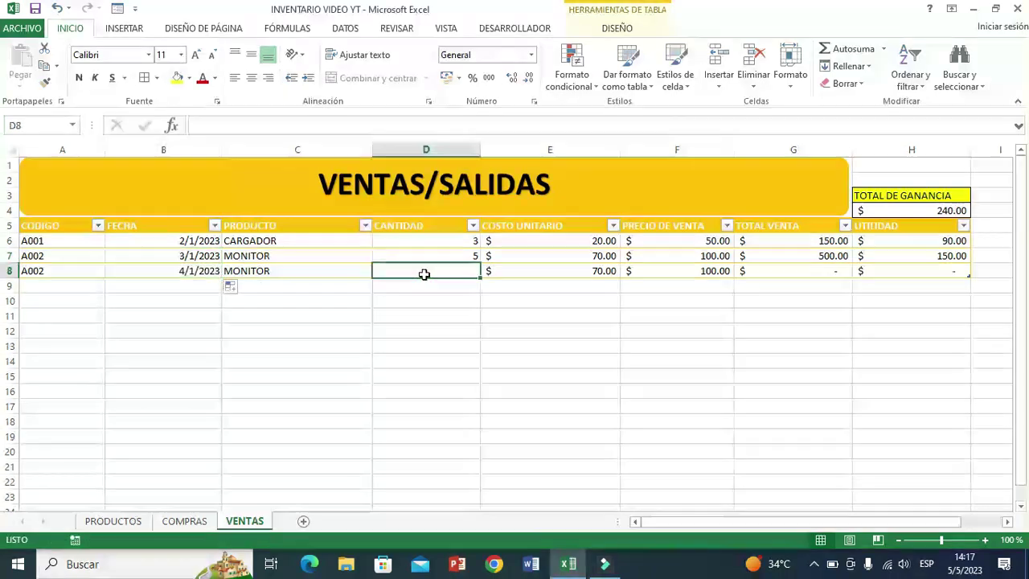
type("4")
left_click(468, 342)
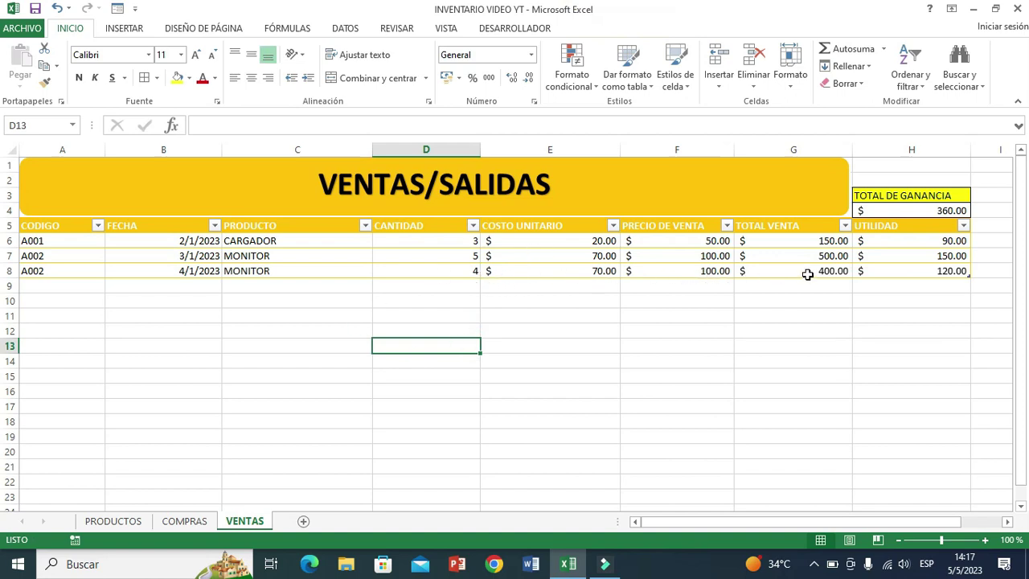
left_click(892, 210)
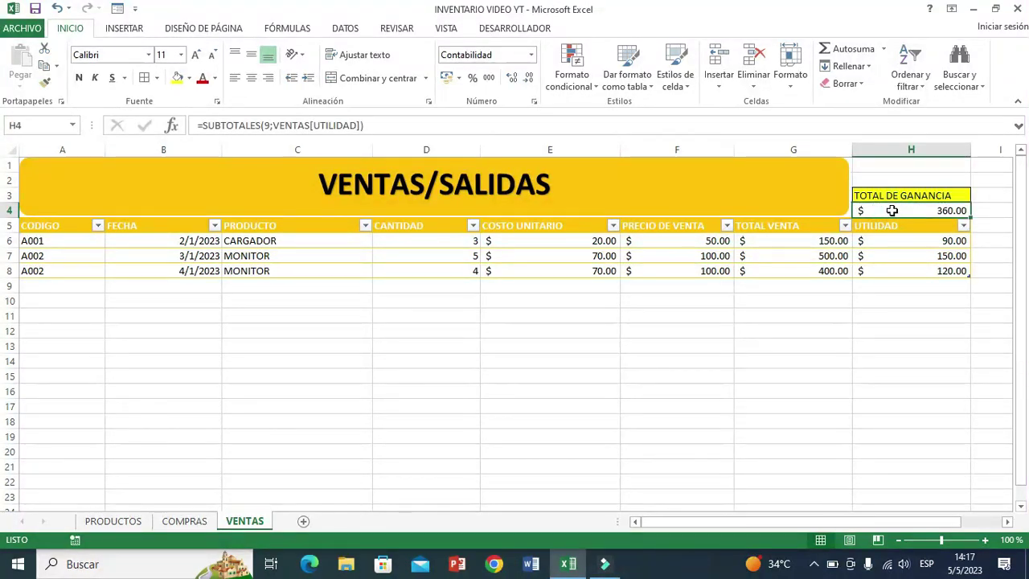
left_click(113, 521)
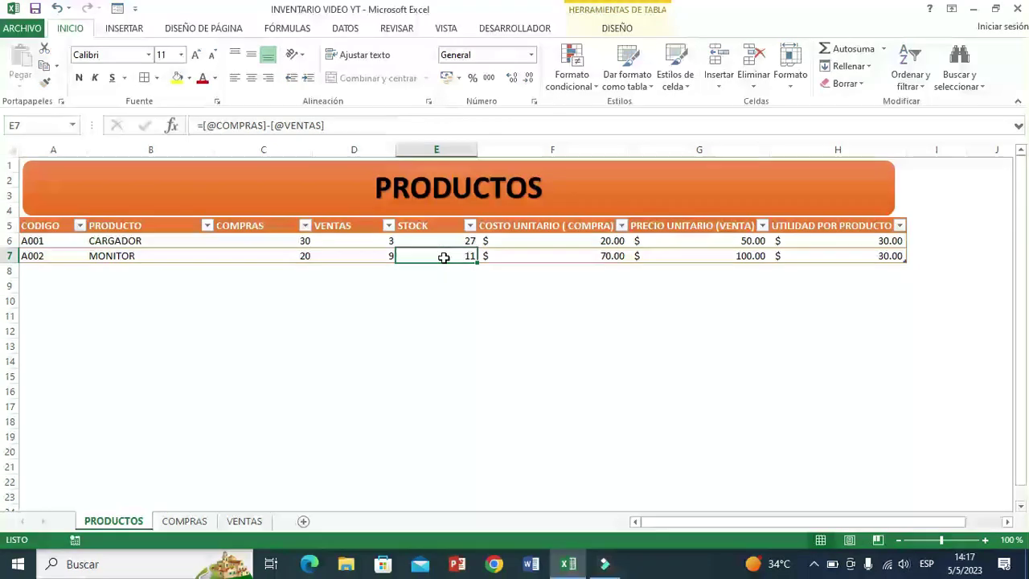
- Enter code A003 in a new COMPRAS row, which returns NO EXISTE
left_click(355, 255)
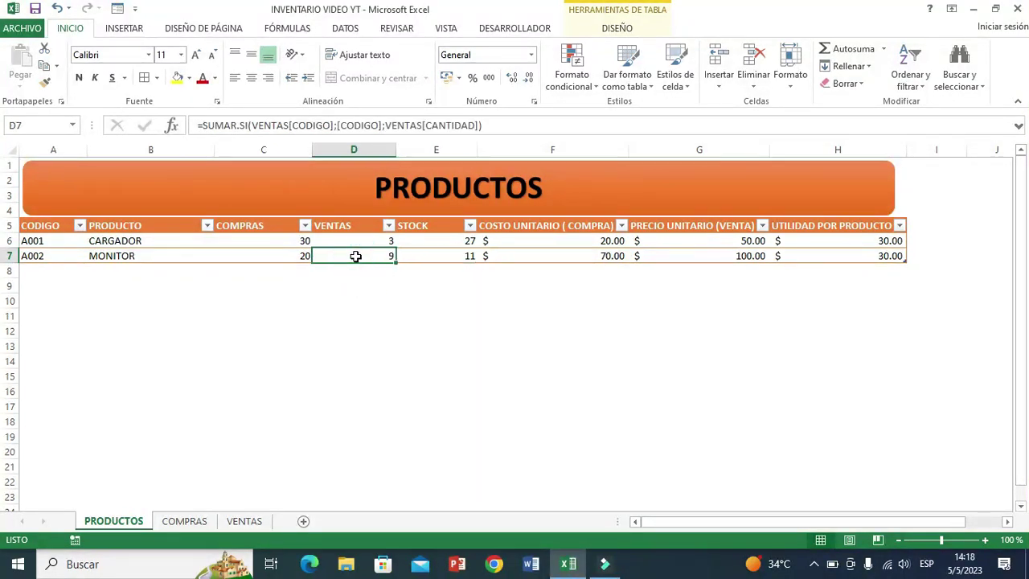
left_click(192, 524)
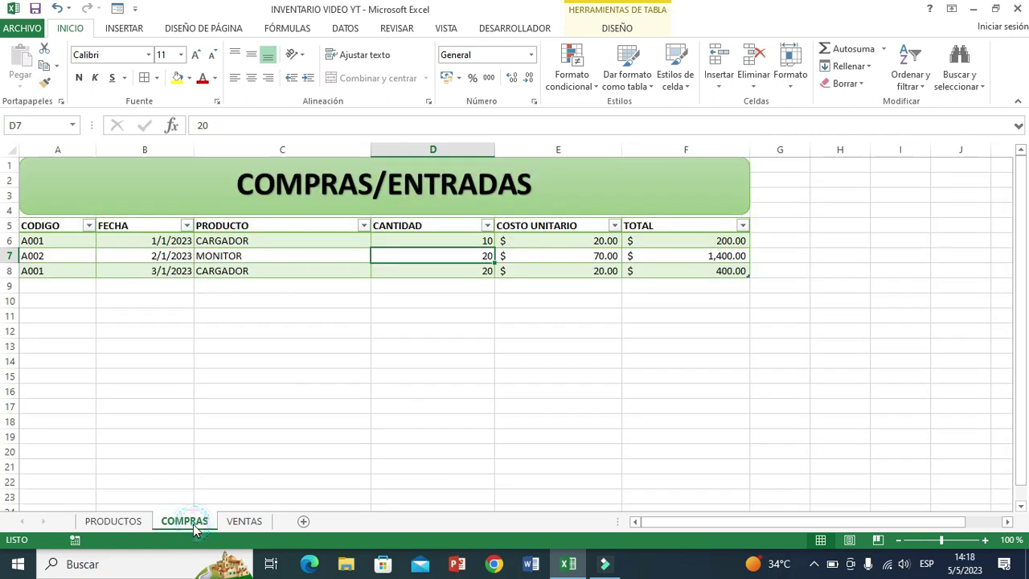
left_click(55, 288)
type("A003")
left_click(84, 359)
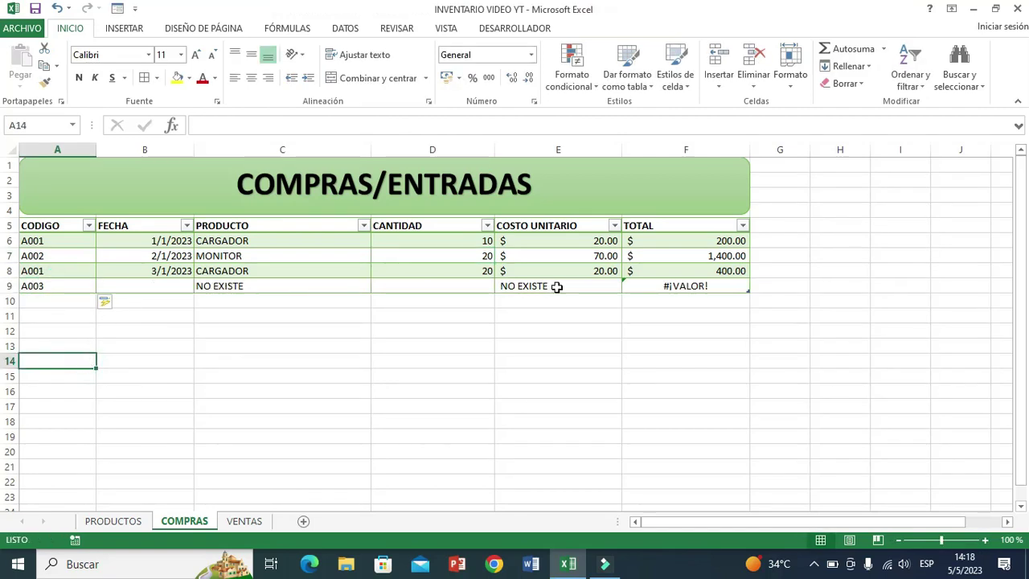
left_click(117, 520)
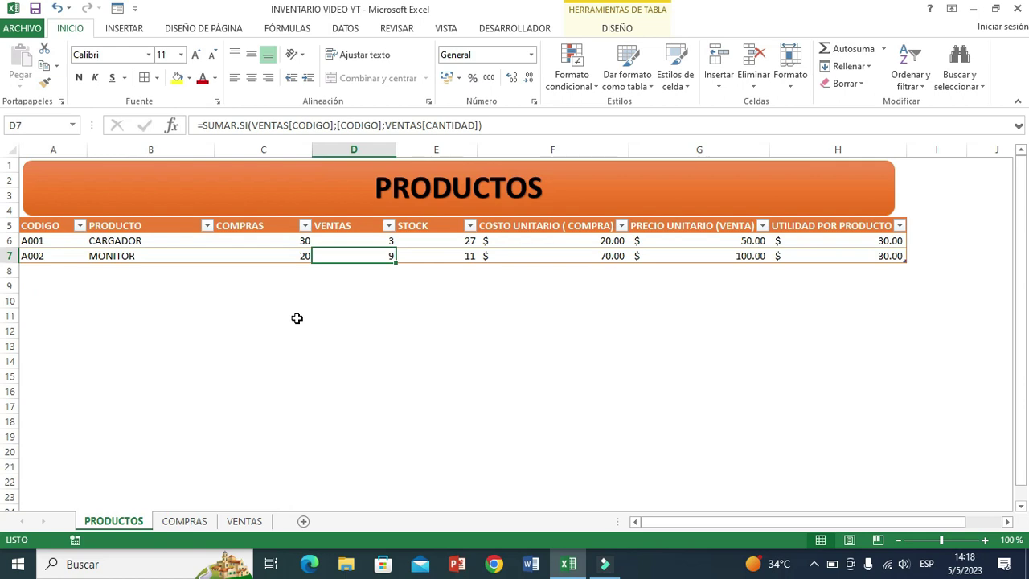
- Add product code A003 named USB in a new PRODUCTOS row
left_click(30, 274)
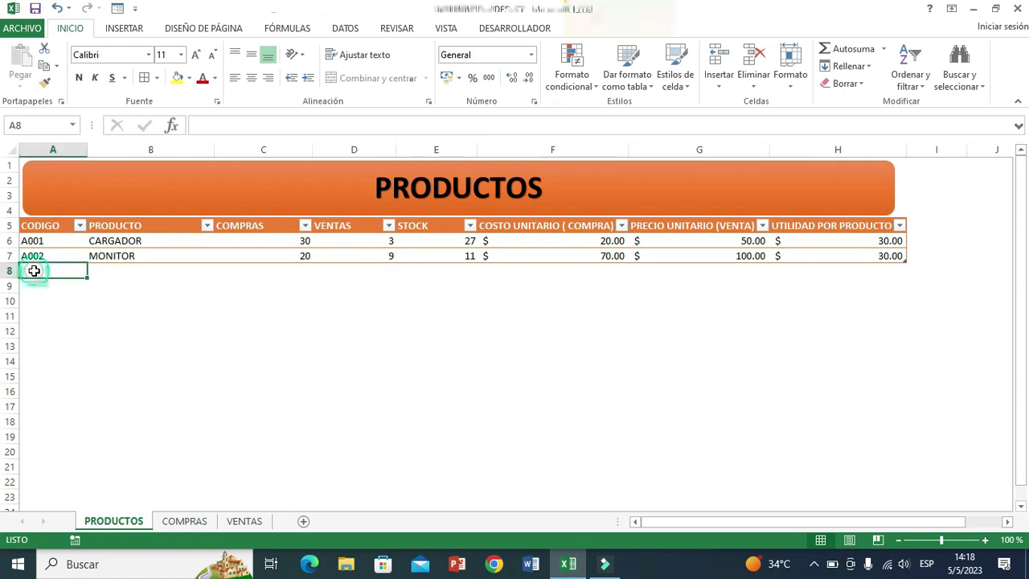
type("A003")
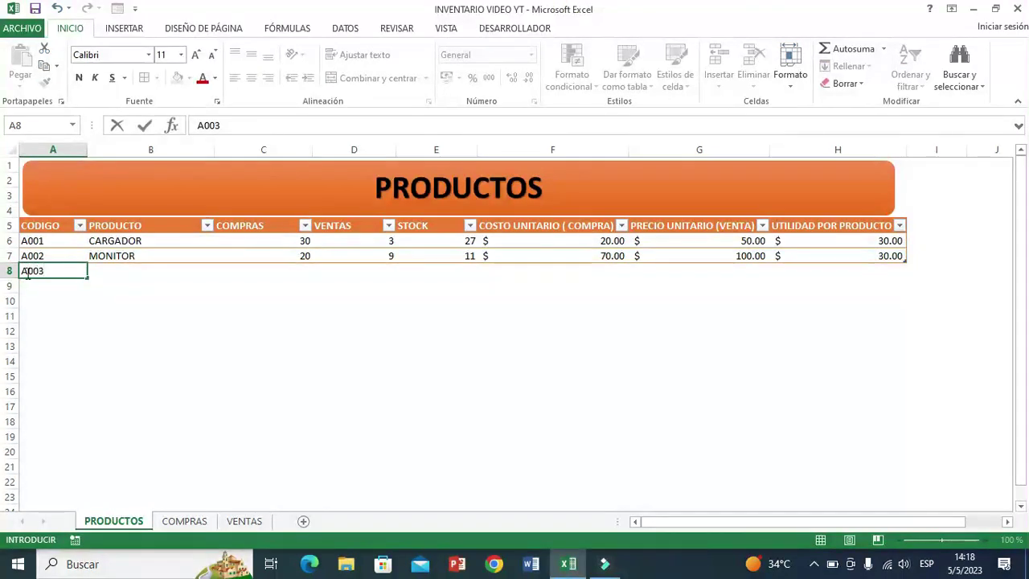
left_click(167, 330)
left_click(122, 272)
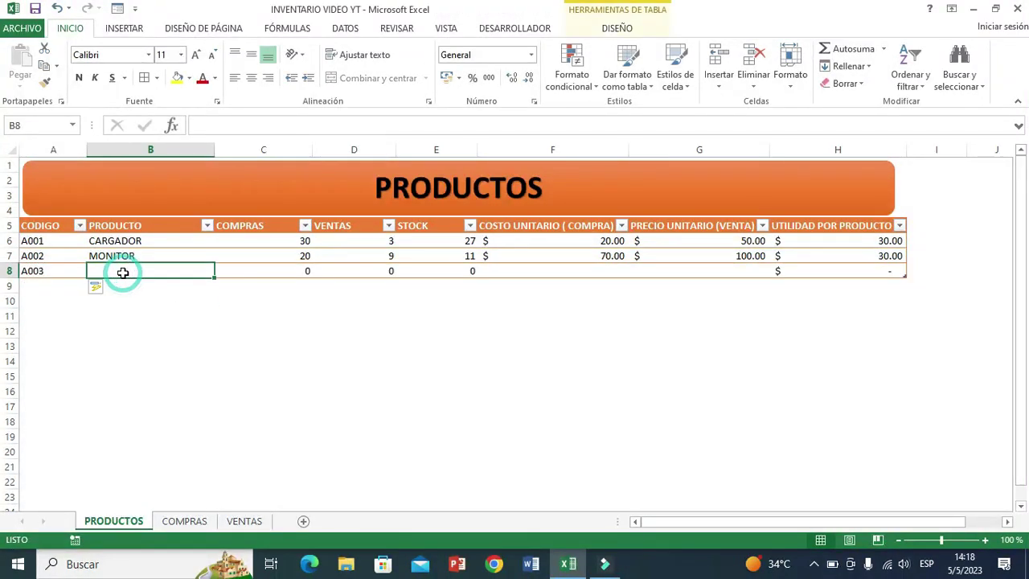
type("USB")
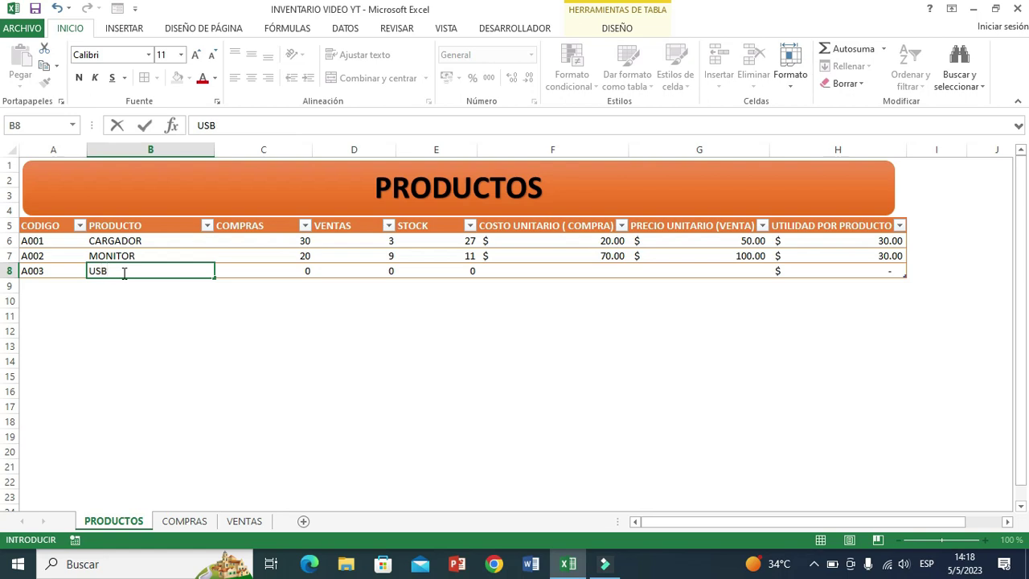
key("Return")
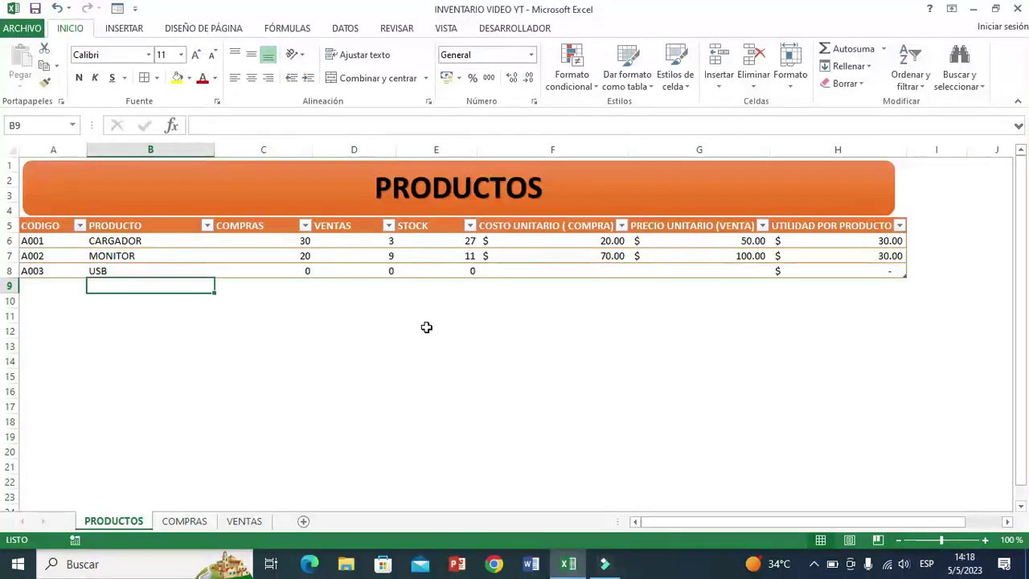
- Give USB a unit cost of 3 and a sale price of 10, for 7.00 profit
left_click(557, 270)
type("3")
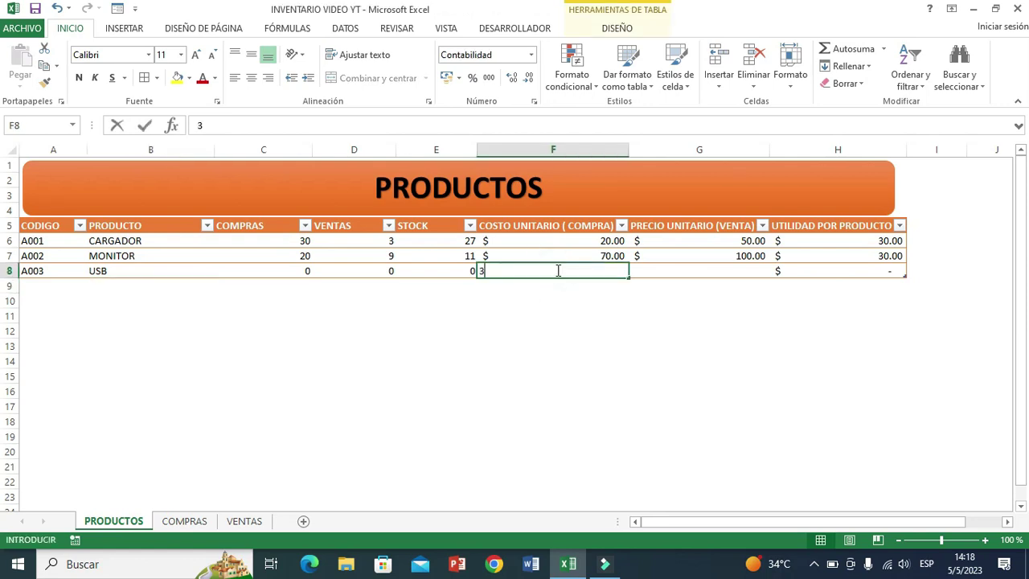
left_click(705, 400)
left_click(701, 274)
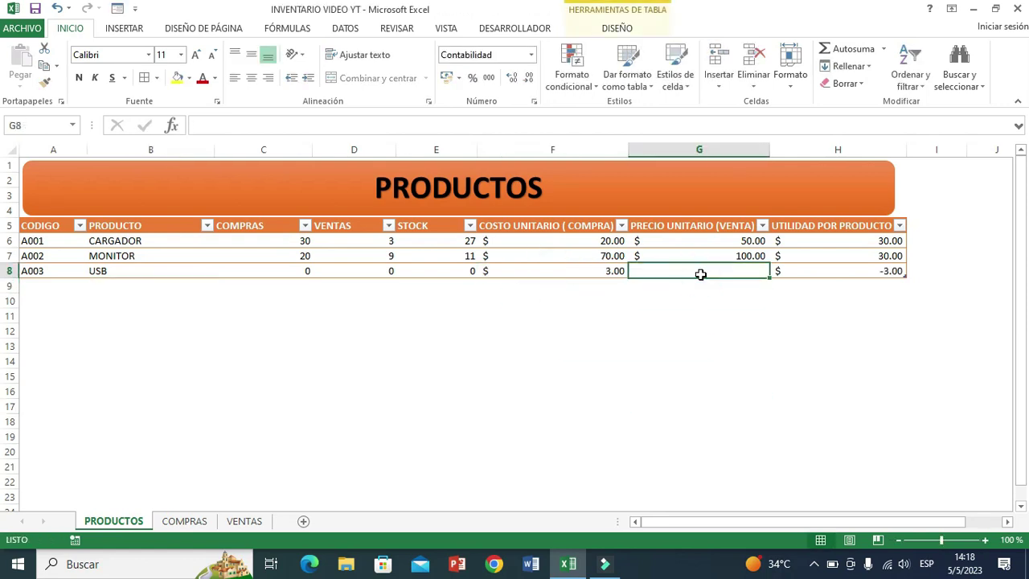
type("10")
left_click(775, 434)
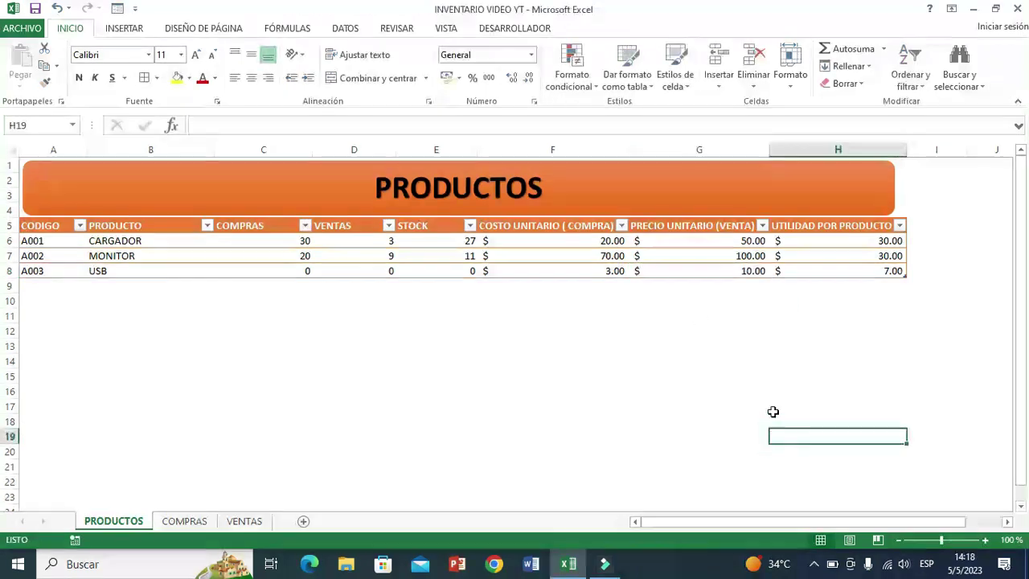
left_click(845, 273)
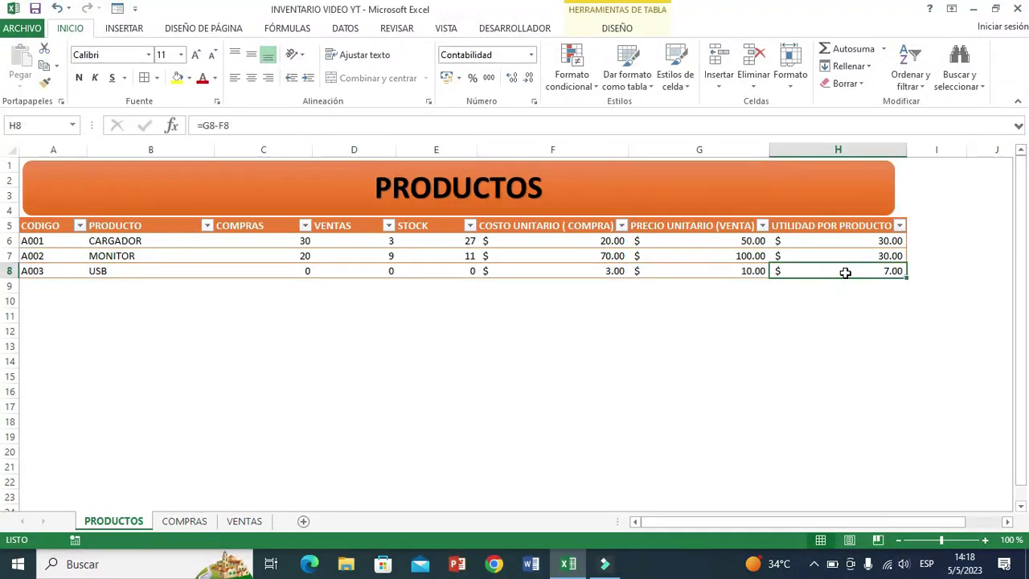
- Date the A003 USB purchase 4/1/2023 with 40 units, totalling 120.00
left_click(184, 523)
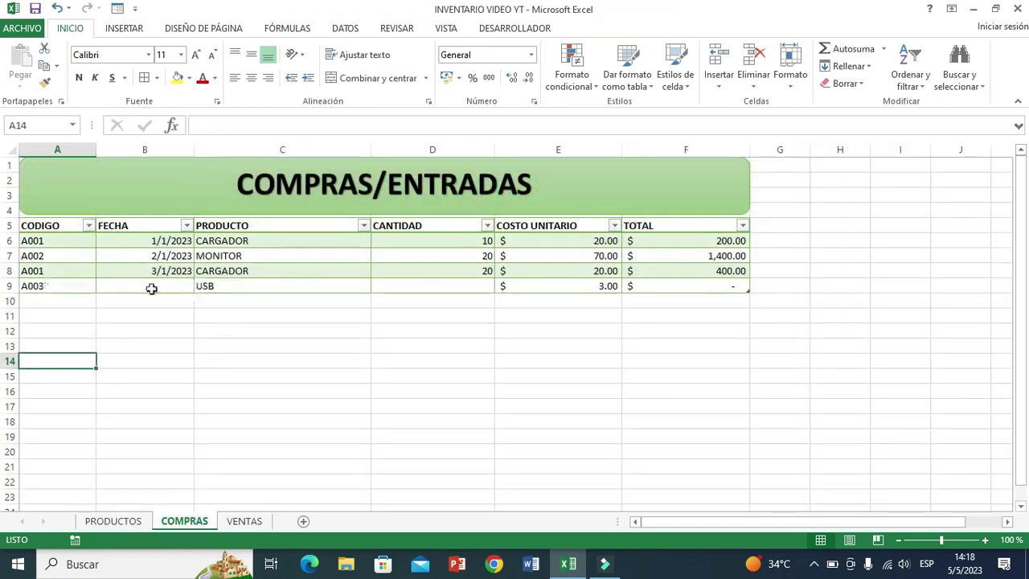
left_click(211, 287)
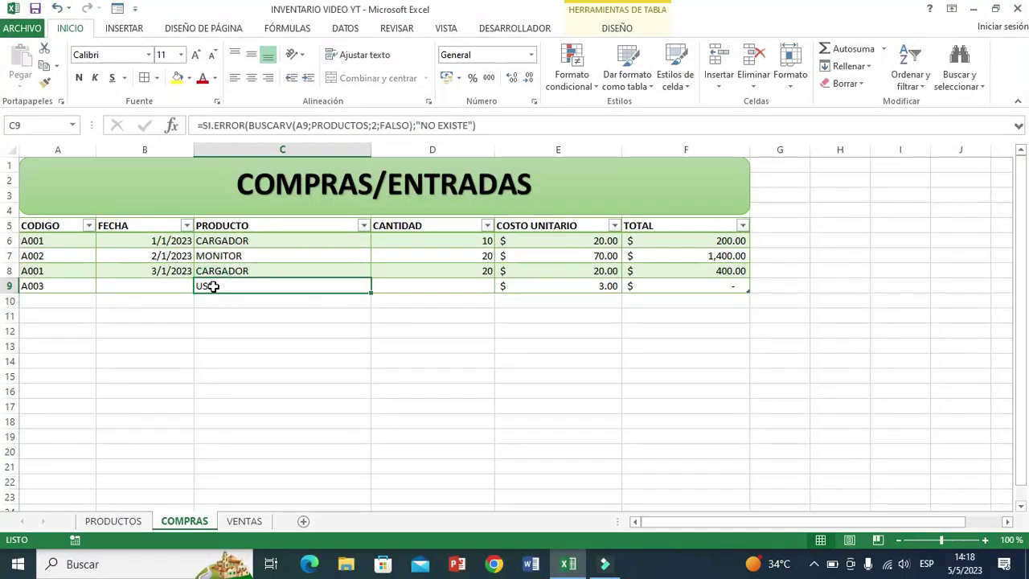
left_click(553, 286)
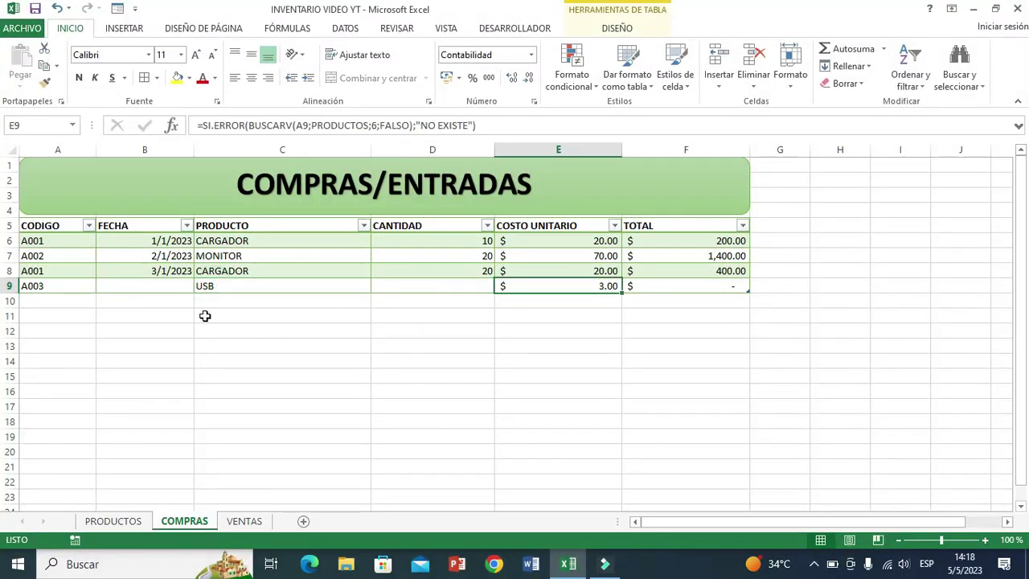
left_click(170, 272)
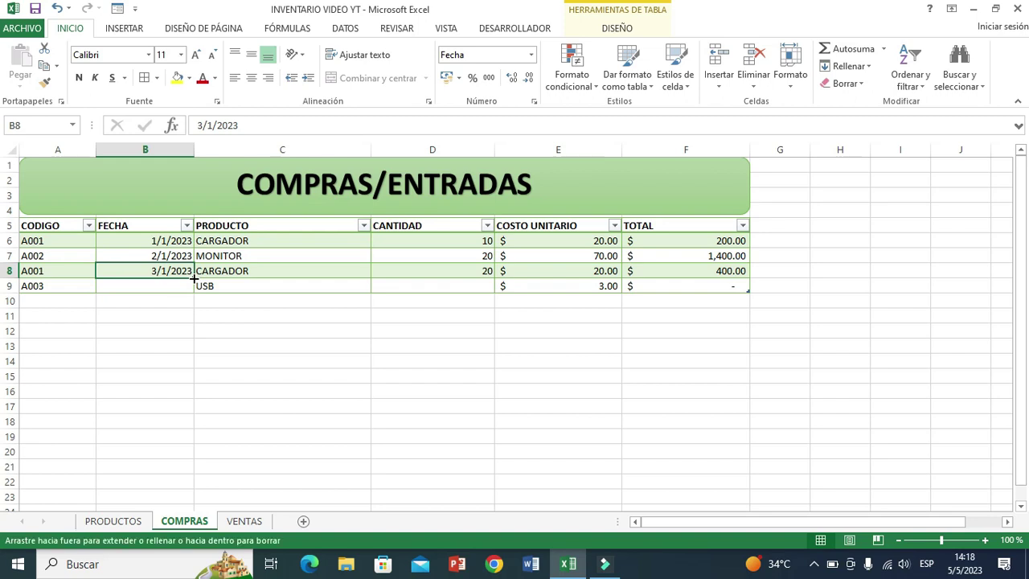
left_click_drag(193, 278, 193, 294)
left_click(259, 363)
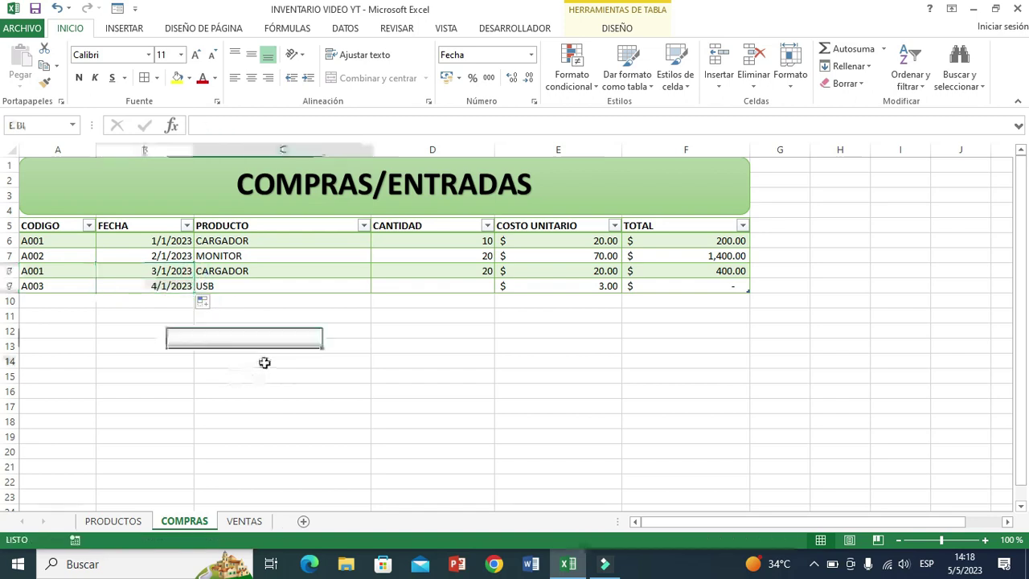
left_click(411, 285)
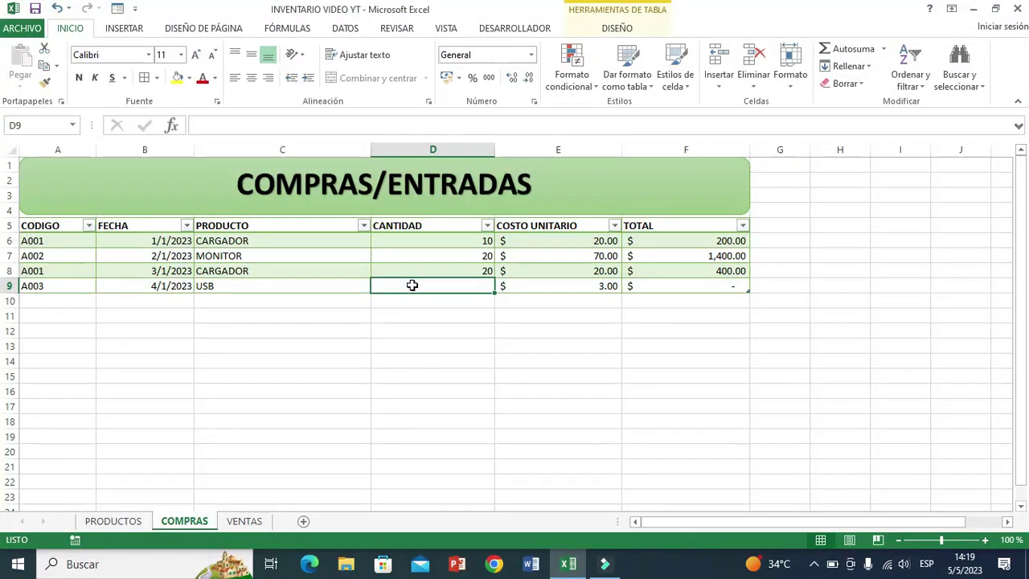
type("40")
left_click(433, 369)
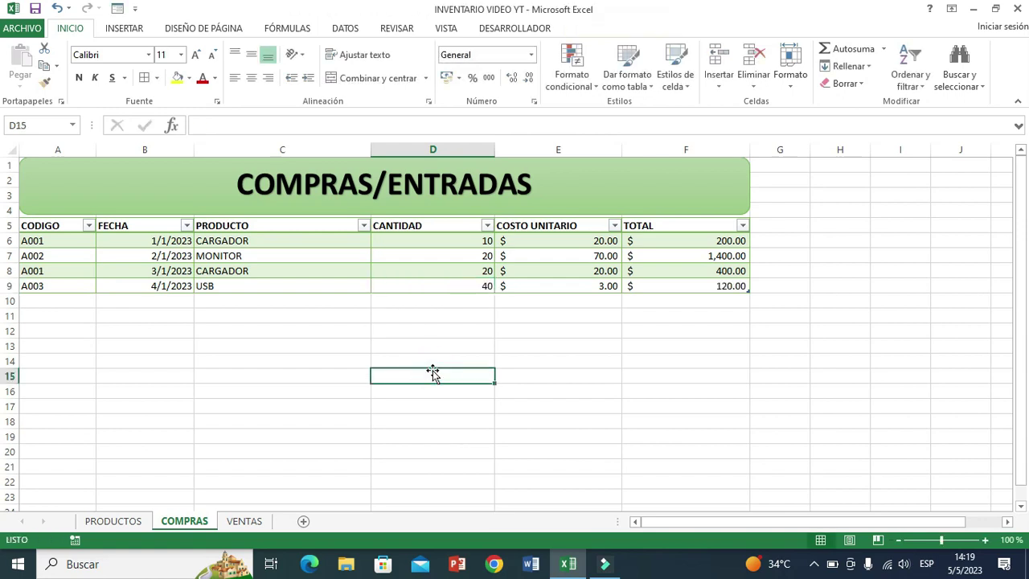
left_click(704, 288)
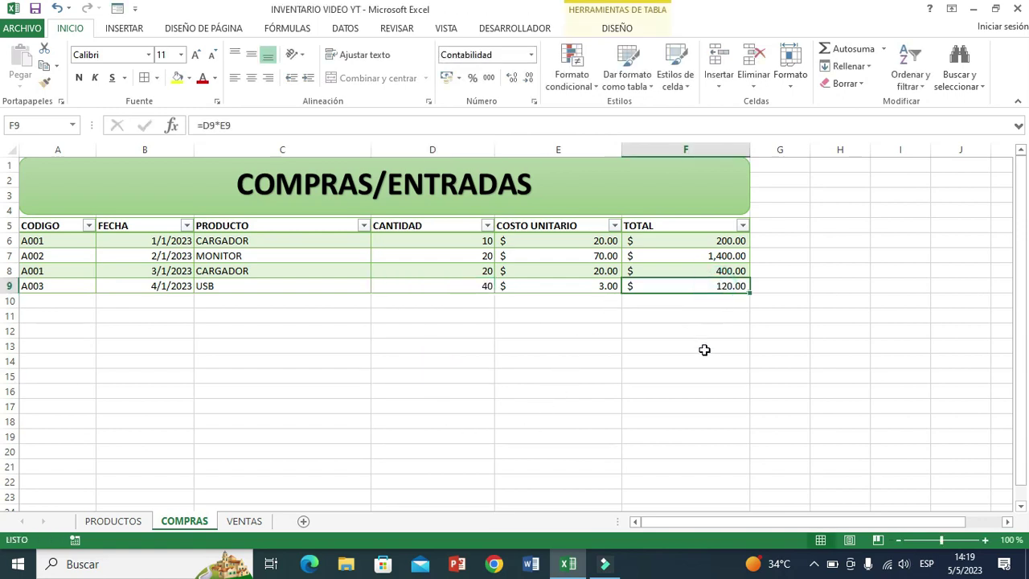
left_click(122, 522)
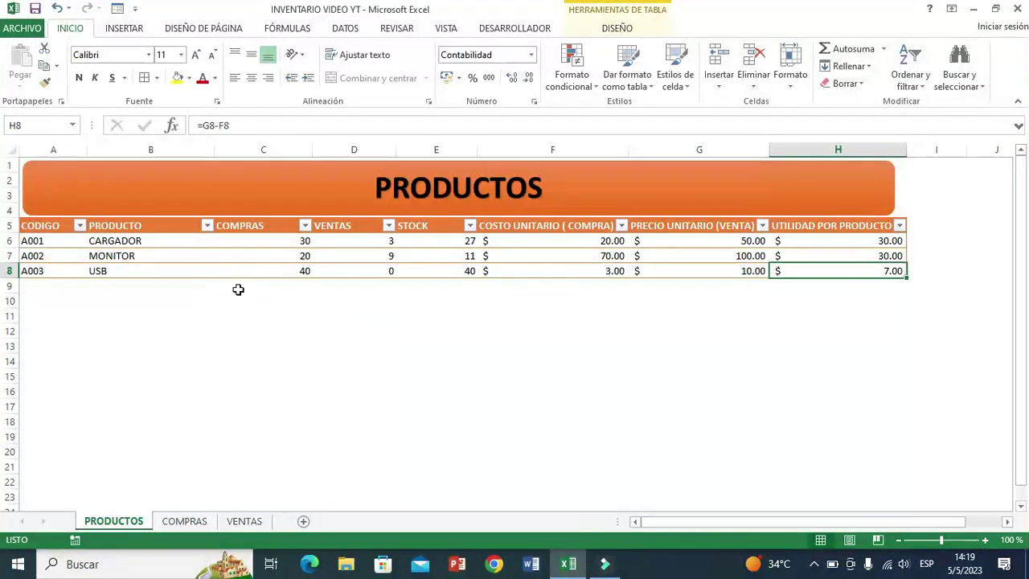
left_click(257, 271)
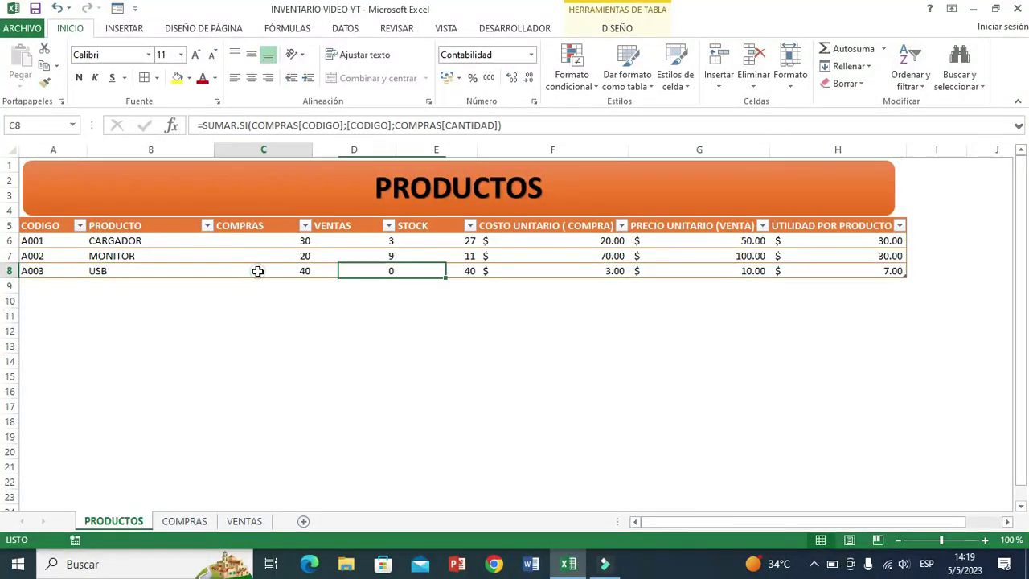
left_click(352, 271)
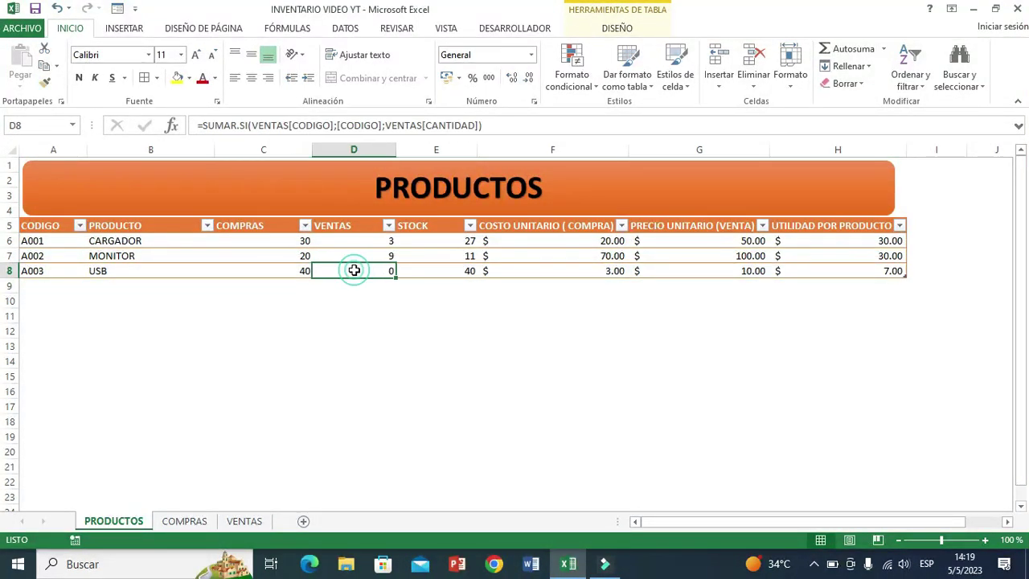
left_click(434, 270)
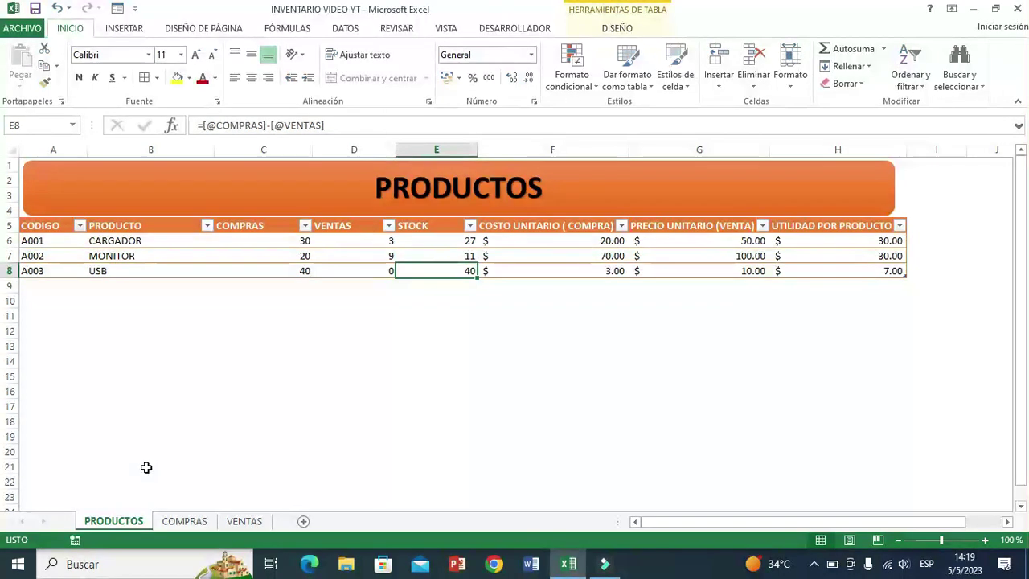
- Record a VENTAS row for A003 USB dated 5/1/2023 with 5 units sold
left_click(246, 523)
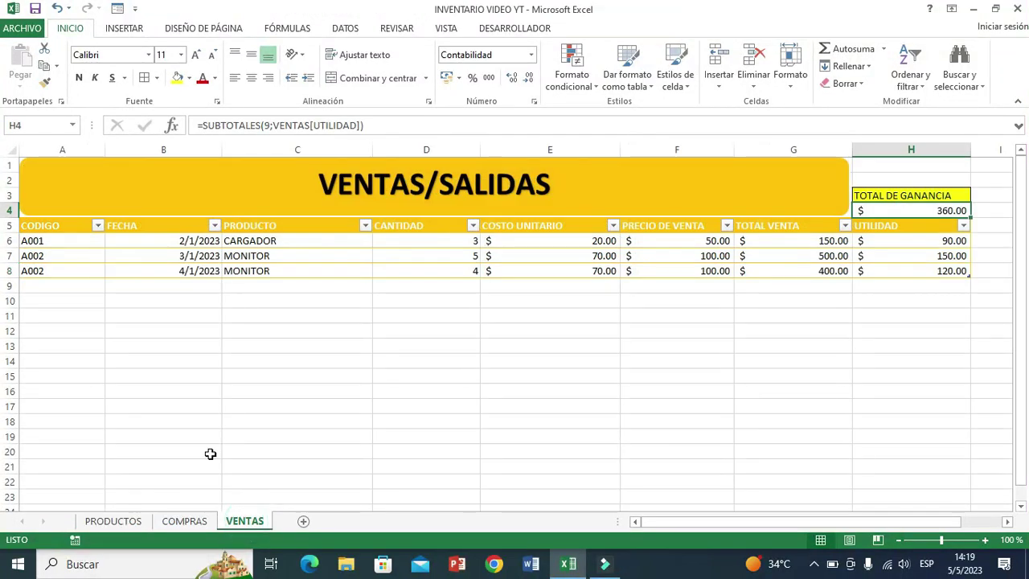
left_click(38, 286)
type("A003")
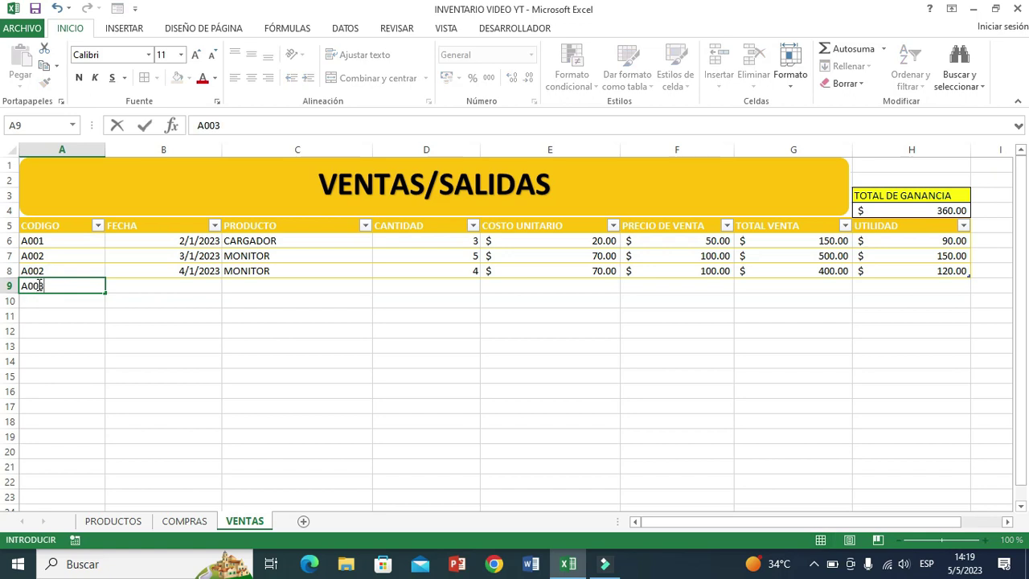
left_click(236, 342)
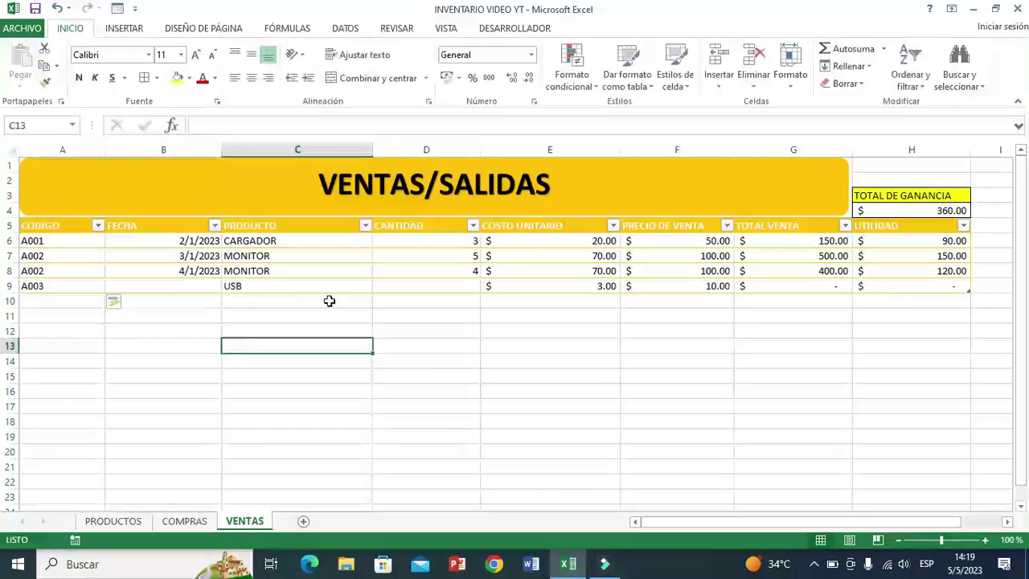
left_click(185, 270)
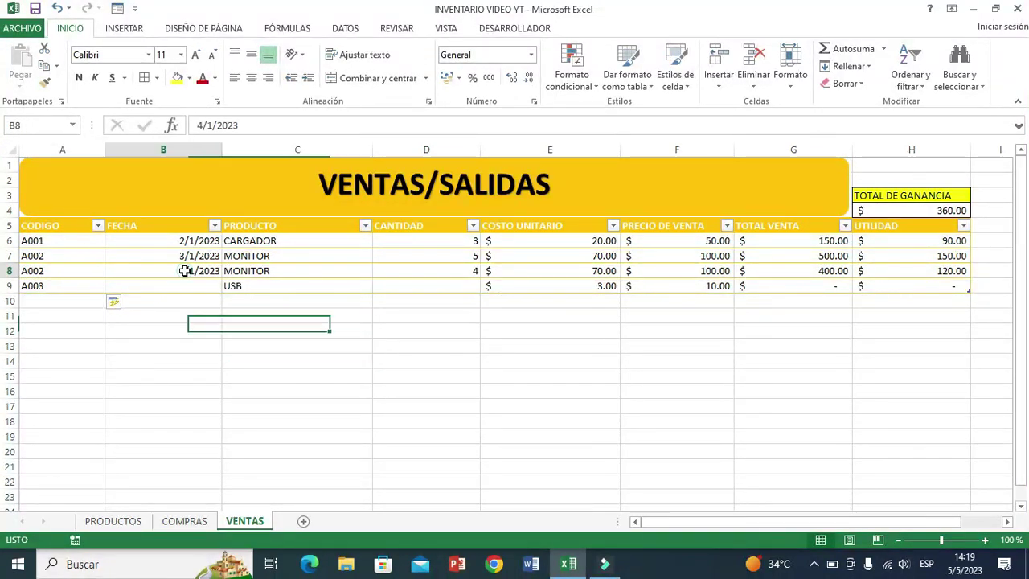
left_click_drag(221, 278, 221, 292)
left_click(310, 358)
left_click(431, 289)
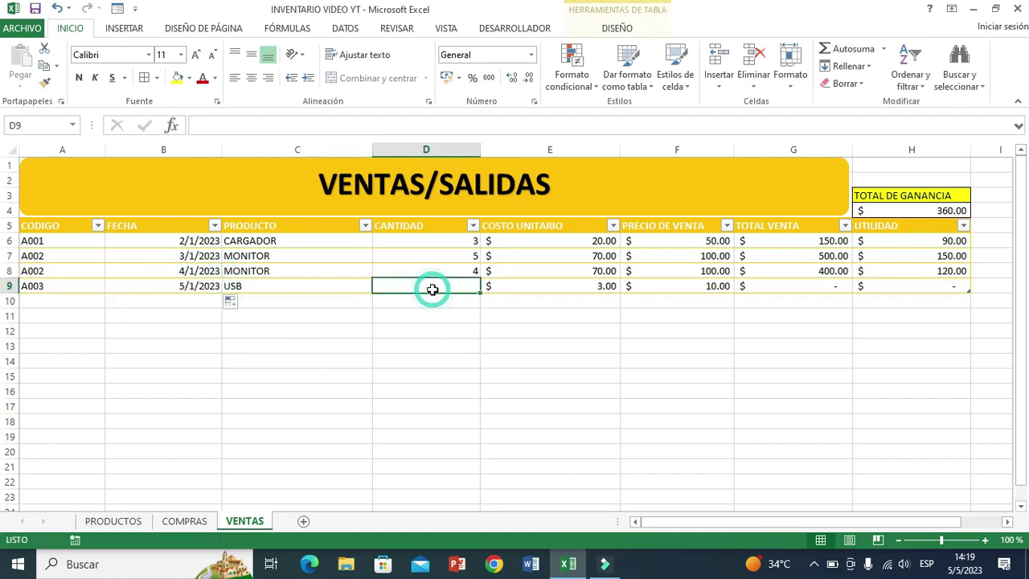
type("5")
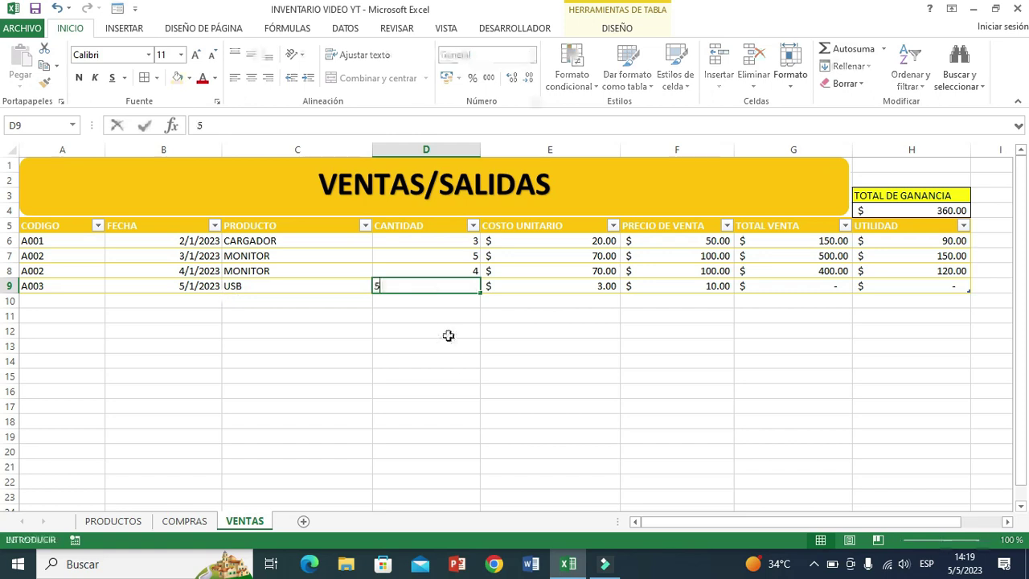
left_click(457, 366)
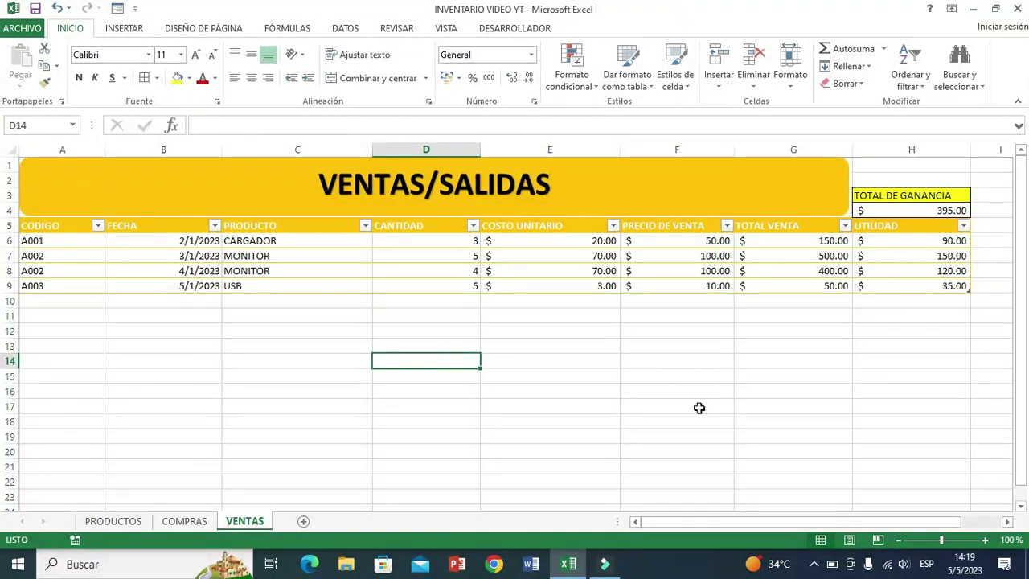
- Review USB's PRODUCTOS formulas: 40 purchased, 5 sold, stock 35
left_click(121, 524)
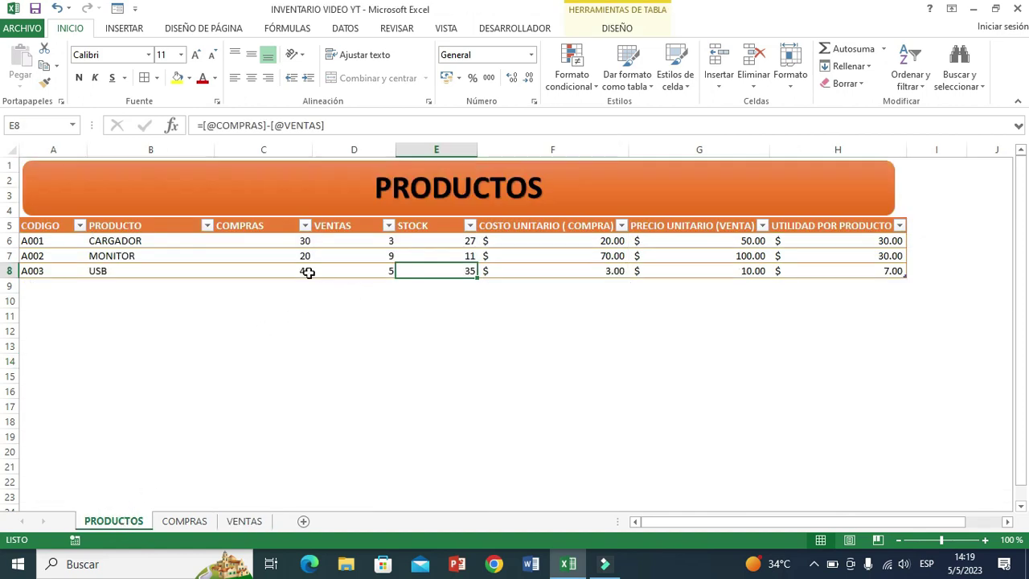
left_click(284, 270)
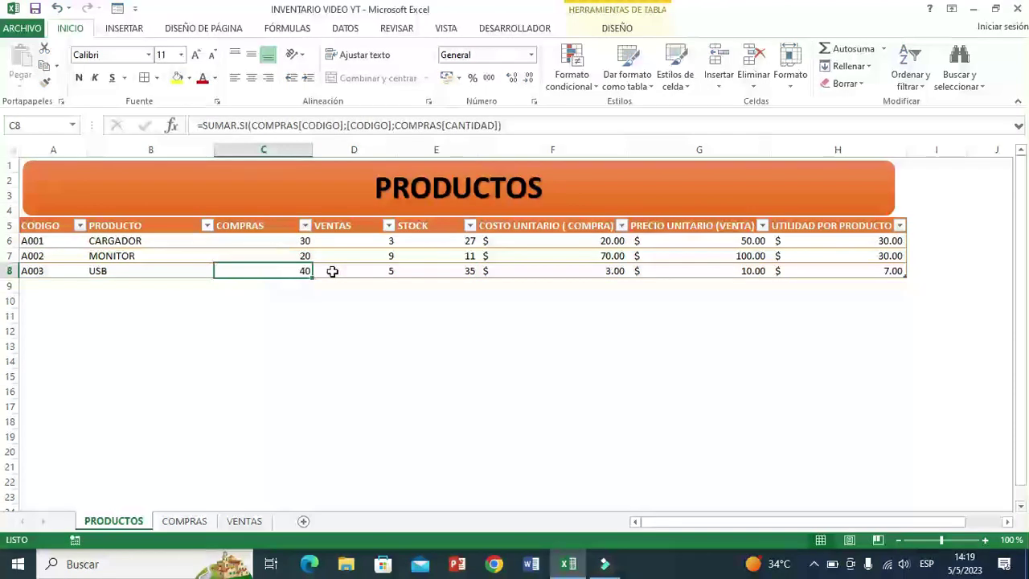
left_click(359, 272)
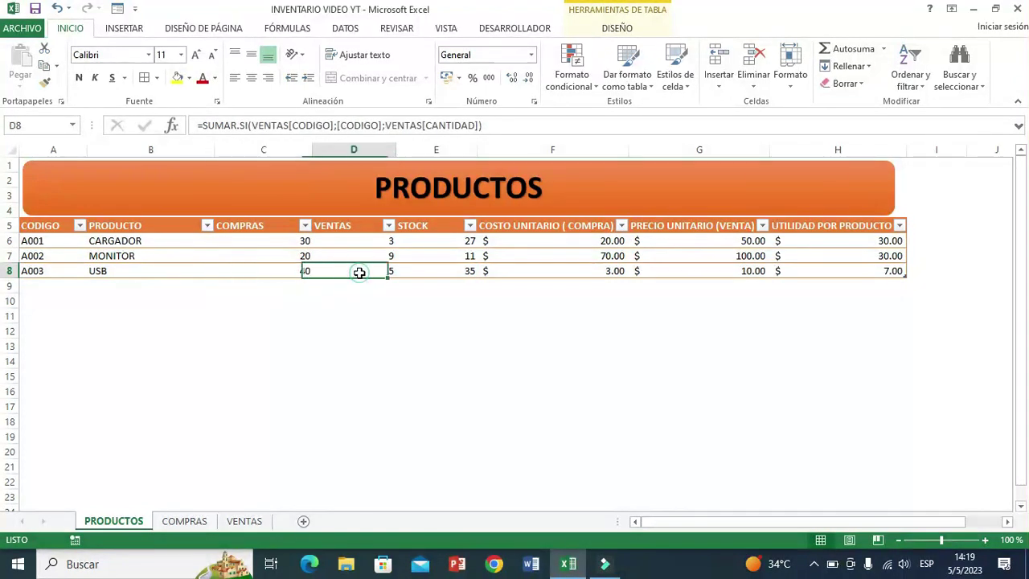
left_click(430, 272)
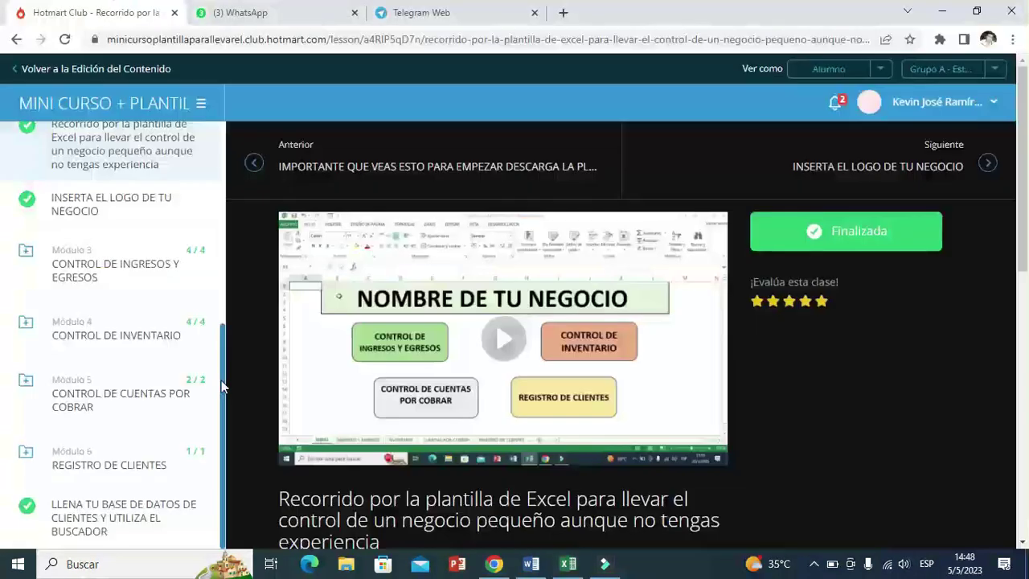
mouse_move(221, 381)
left_mouse_down()
mouse_move(216, 214)
mouse_move(214, 388)
left_mouse_up()
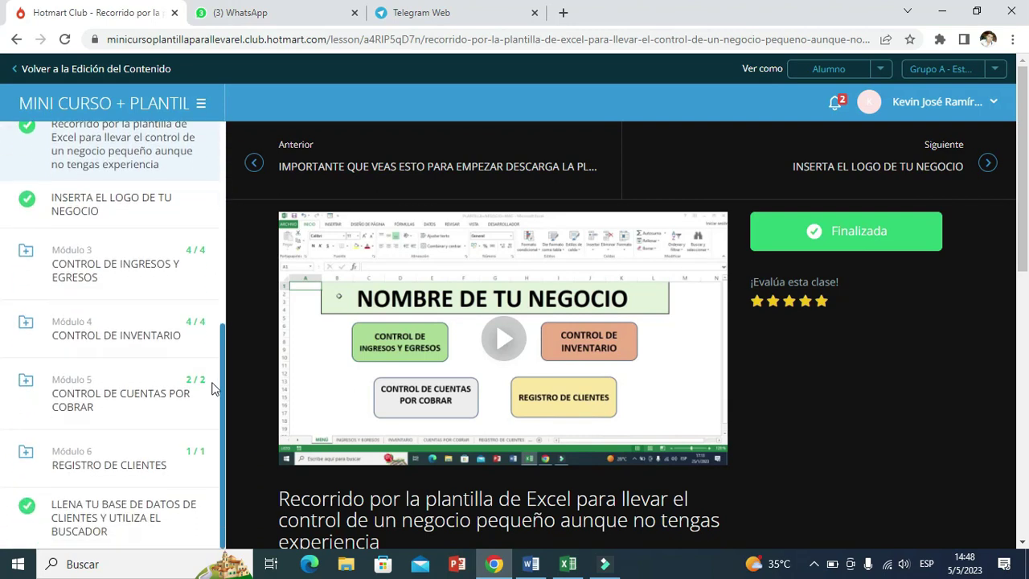
- Expand CONTROL DE INGRESOS Y EGRESOS in the sidebar and open the introductory template-download lesson
left_click_drag(206, 422, 218, 234)
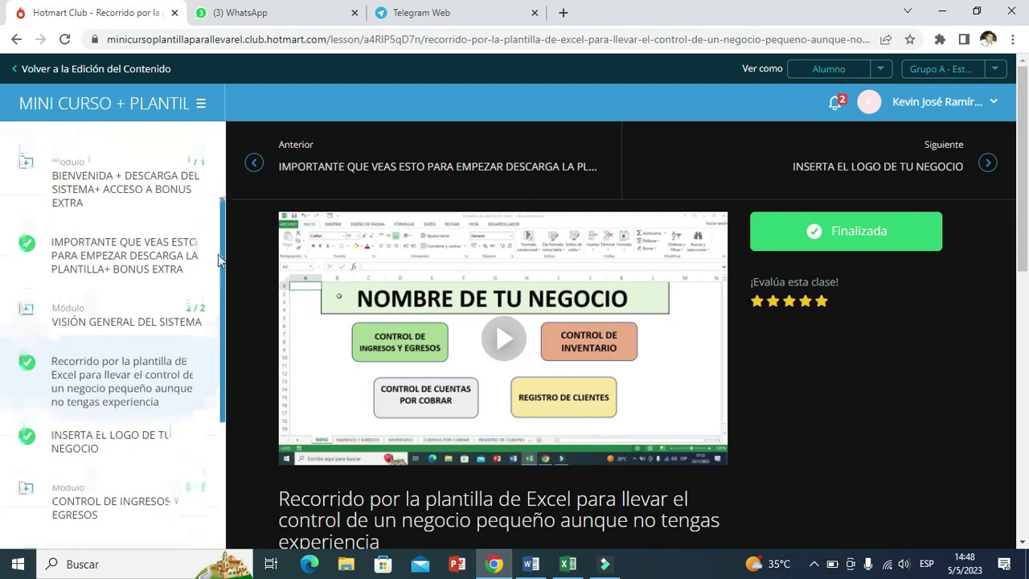
scroll(146, 321, "down", 2)
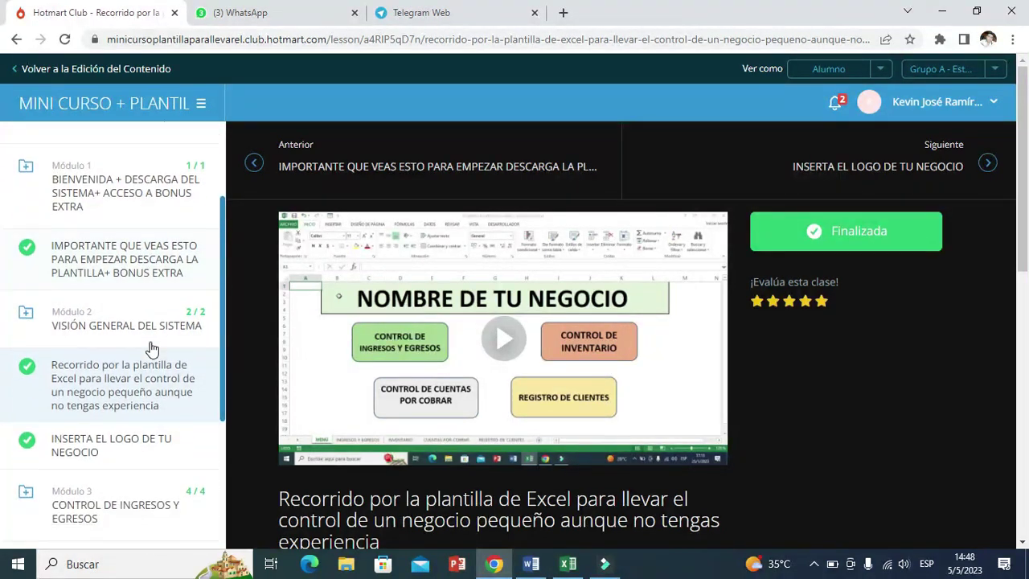
left_click(105, 404)
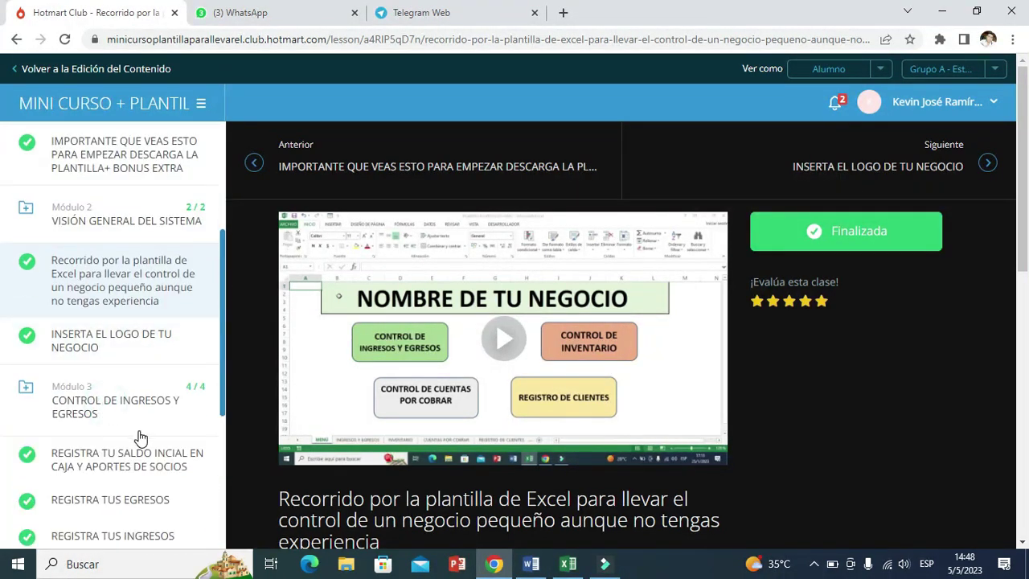
scroll(140, 436, "down", 1)
left_click(118, 460)
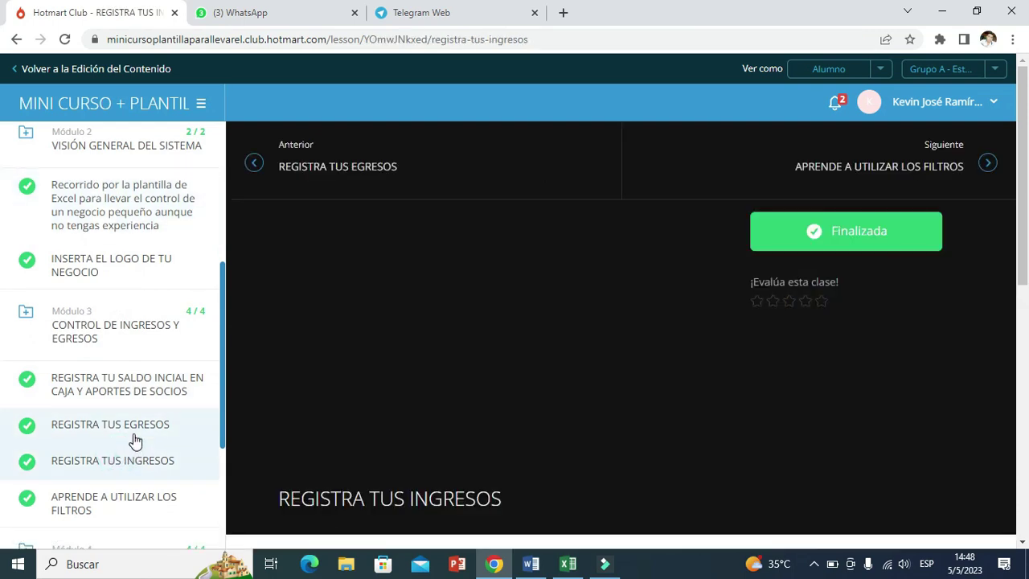
scroll(138, 435, "up", 4)
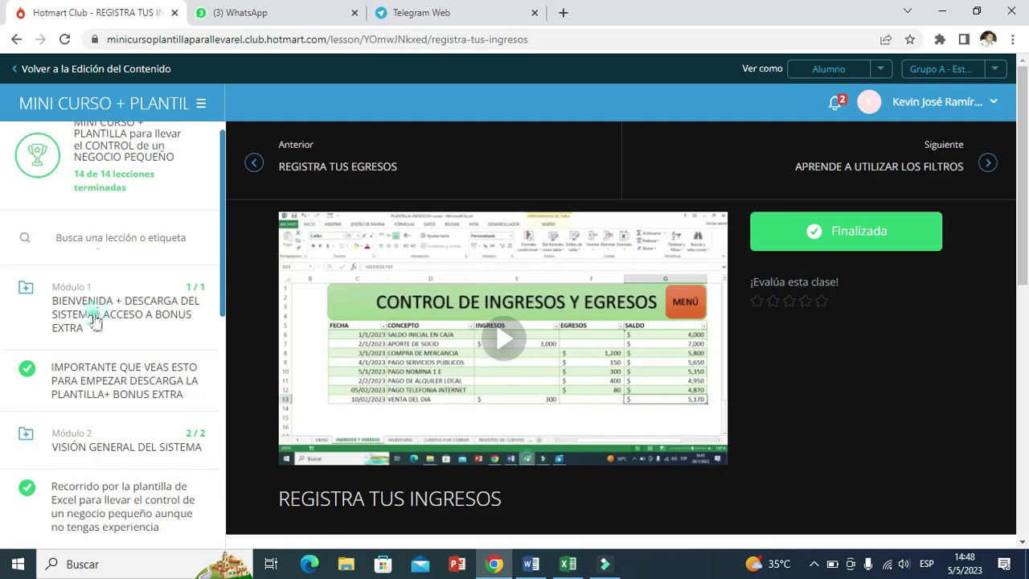
left_click(120, 378)
scroll(403, 400, "down", 5)
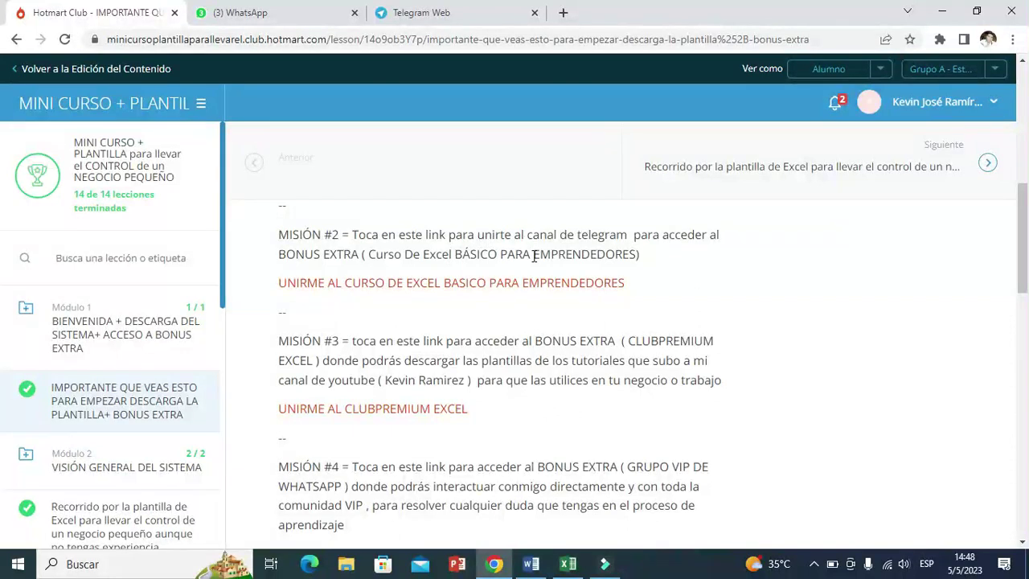
scroll(395, 260, "up", 2)
left_click(432, 15)
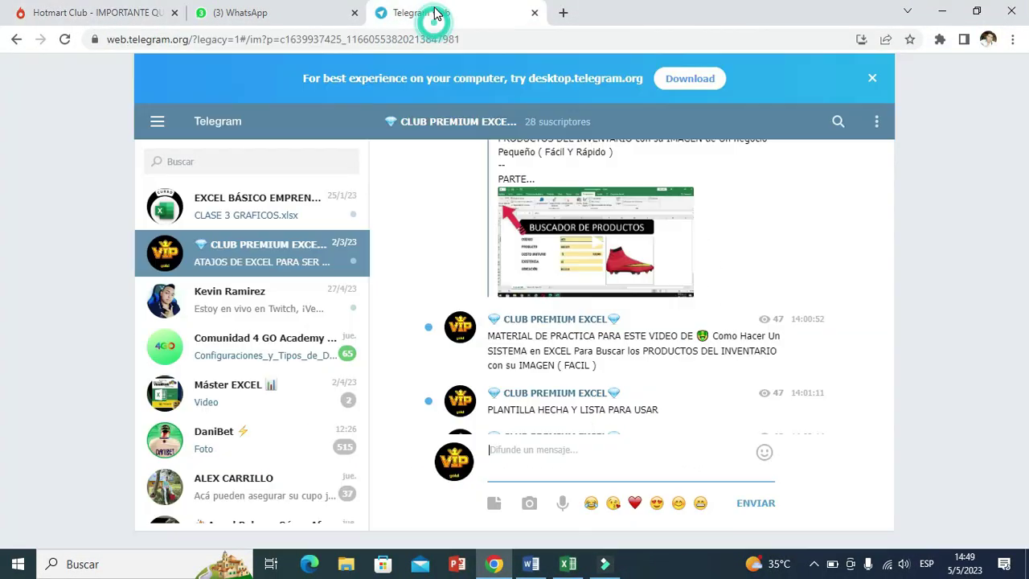
scroll(595, 374, "down", 3)
scroll(595, 373, "down", 4)
scroll(597, 375, "down", 4)
scroll(598, 375, "up", 3)
scroll(597, 376, "up", 3)
scroll(597, 376, "up", 3)
scroll(597, 376, "up", 3)
scroll(597, 376, "up", 3)
scroll(597, 375, "up", 3)
scroll(411, 224, "up", 3)
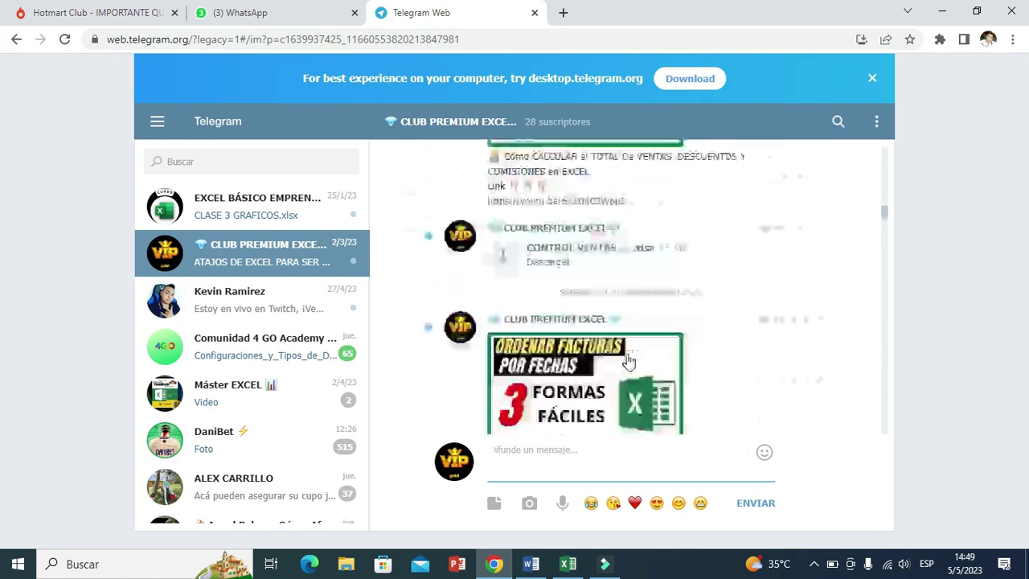
key("ctrl+1")
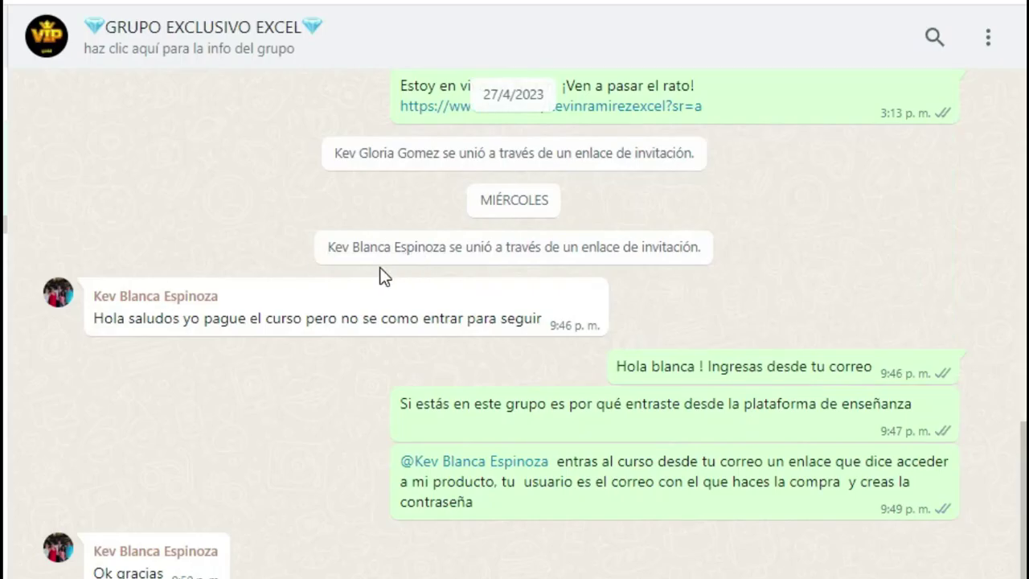
scroll(384, 274, "up", 5)
scroll(383, 274, "up", 5)
scroll(383, 273, "up", 5)
scroll(384, 273, "up", 5)
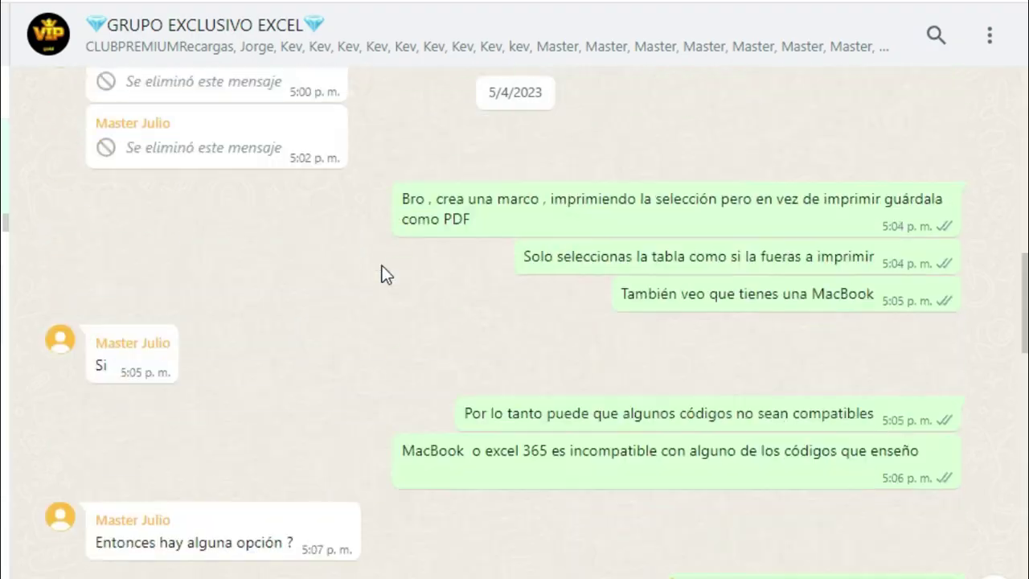
scroll(381, 273, "up", 3)
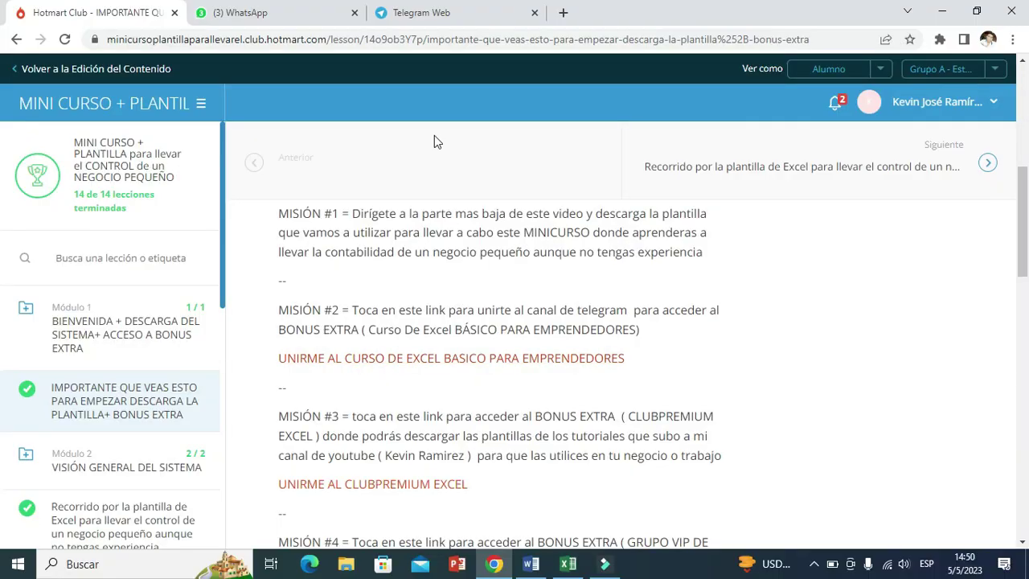
- In Telegram Web, open the EXCEL BÁSICO EMPRENDEDORES channel and scroll back through its earlier posts
left_click(434, 13)
left_click(233, 213)
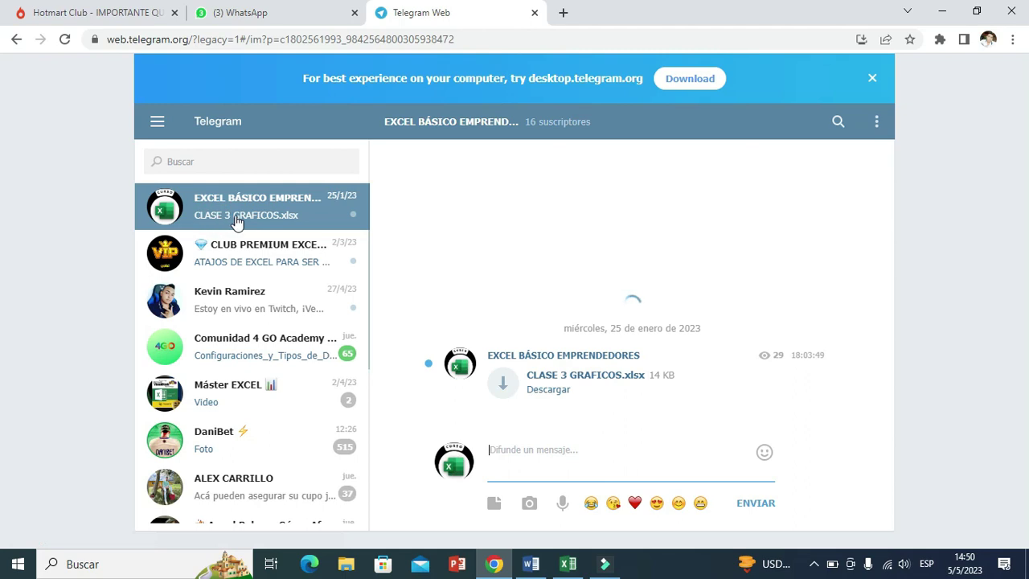
scroll(576, 335, "up", 5)
scroll(578, 336, "up", 5)
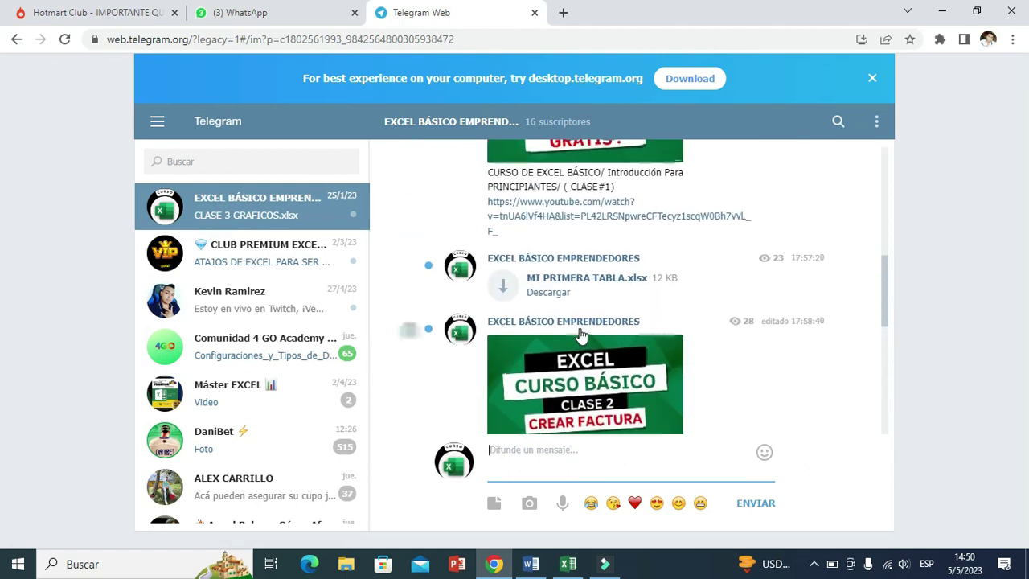